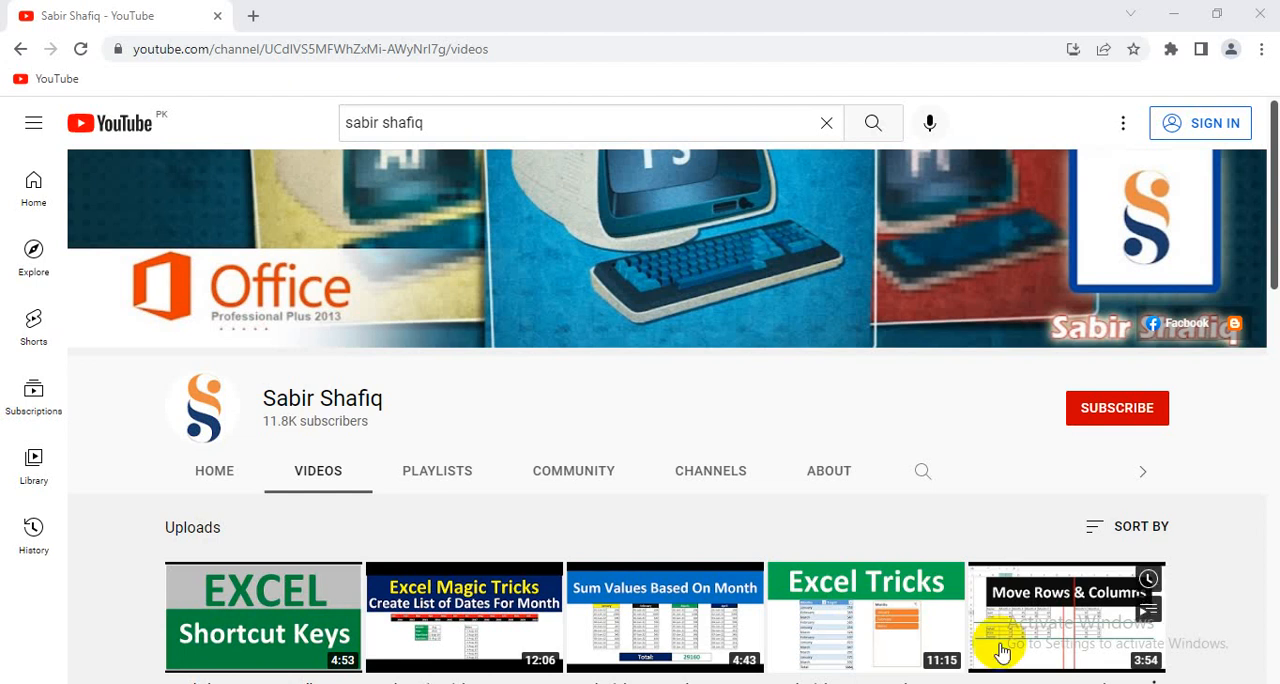
pyautogui.click(1115, 410)
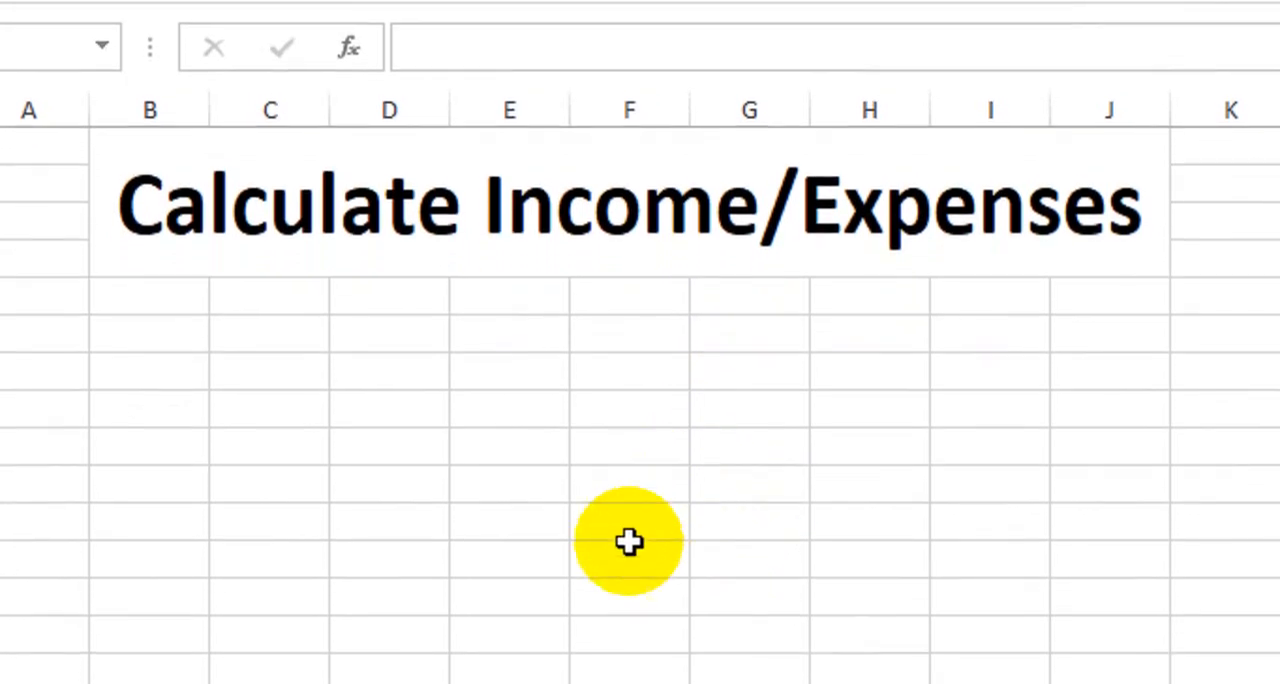
# Enter the headers Sr #, Date, Source of Income and Amount in cells B10 to E10
pyautogui.click(145, 485)
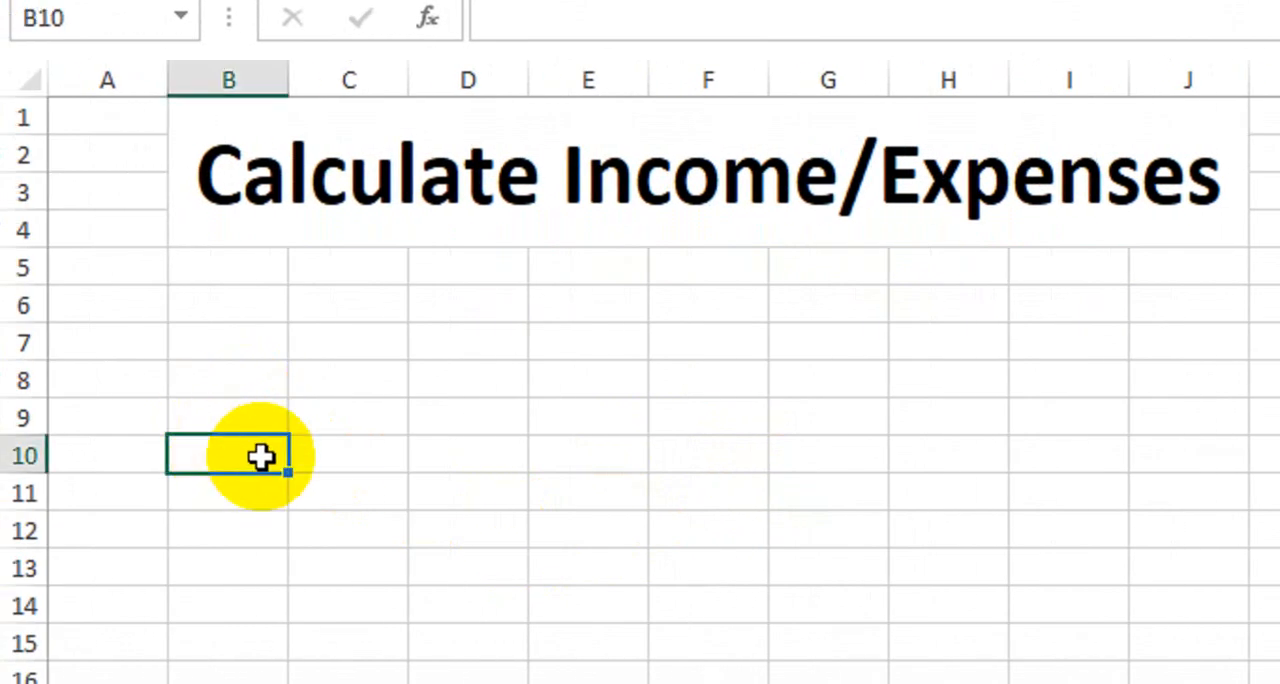
pyautogui.write('Sr')
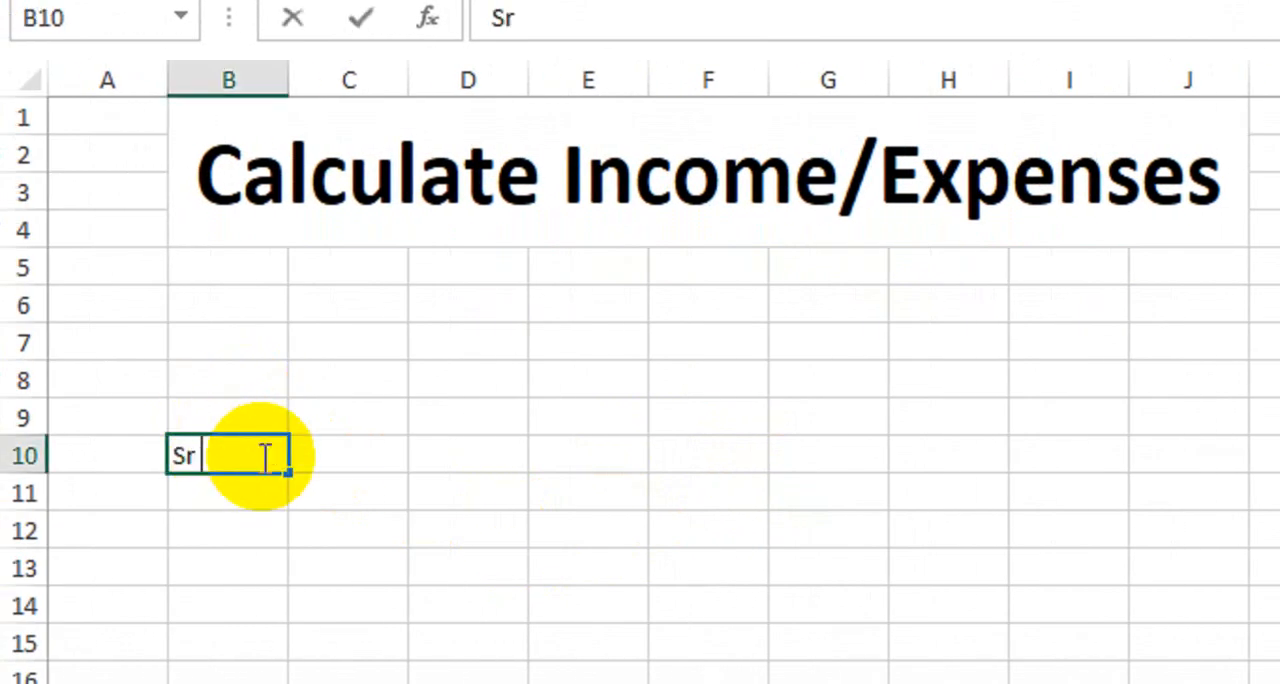
pyautogui.write(' #')
pyautogui.press('Tab')
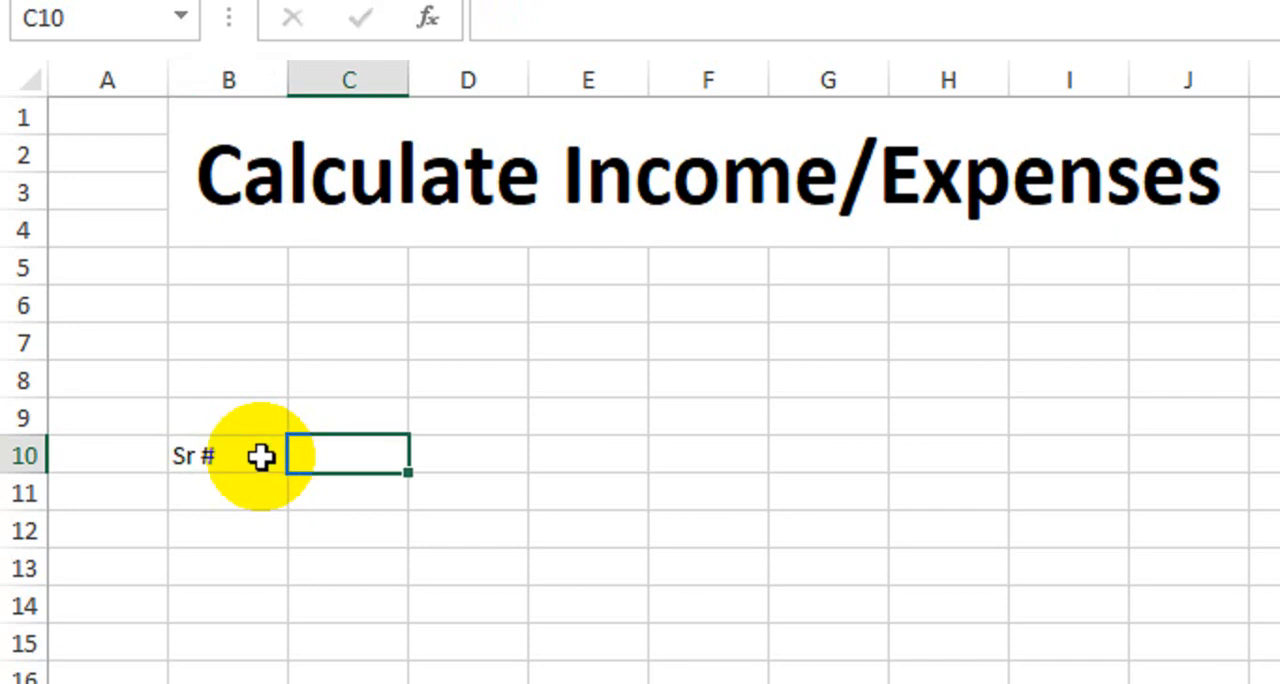
pyautogui.write('Date')
pyautogui.press('Tab')
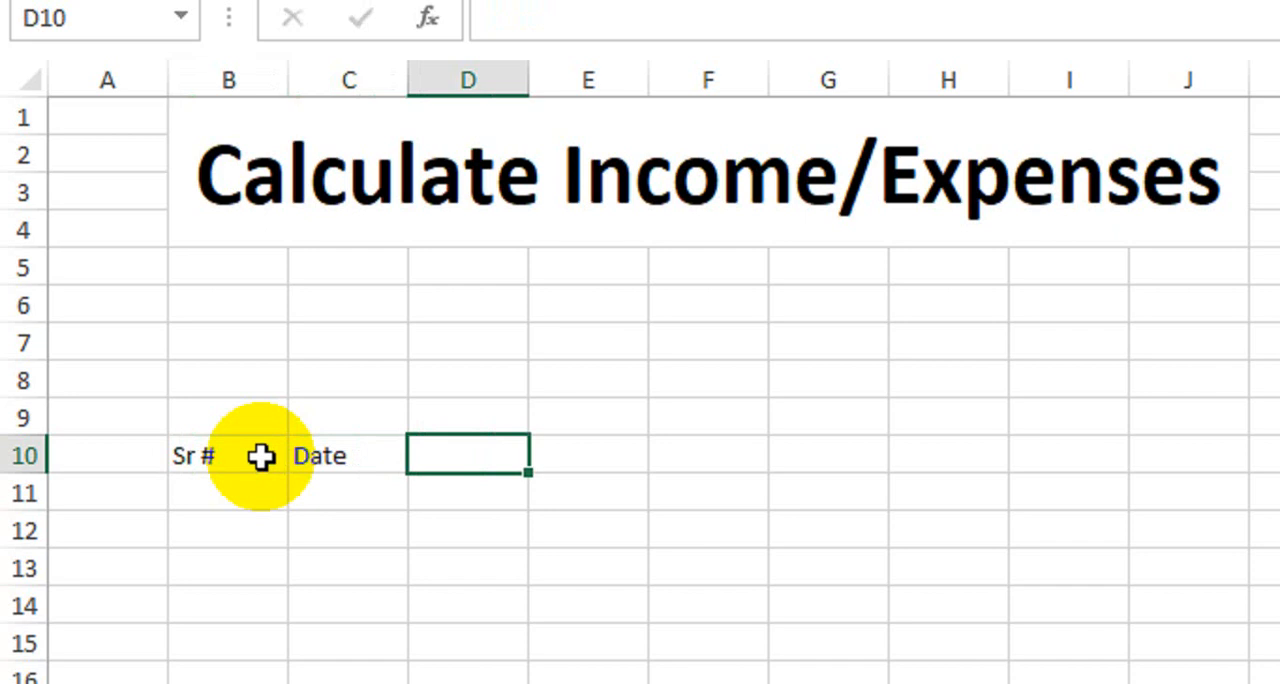
pyautogui.write('Sou')
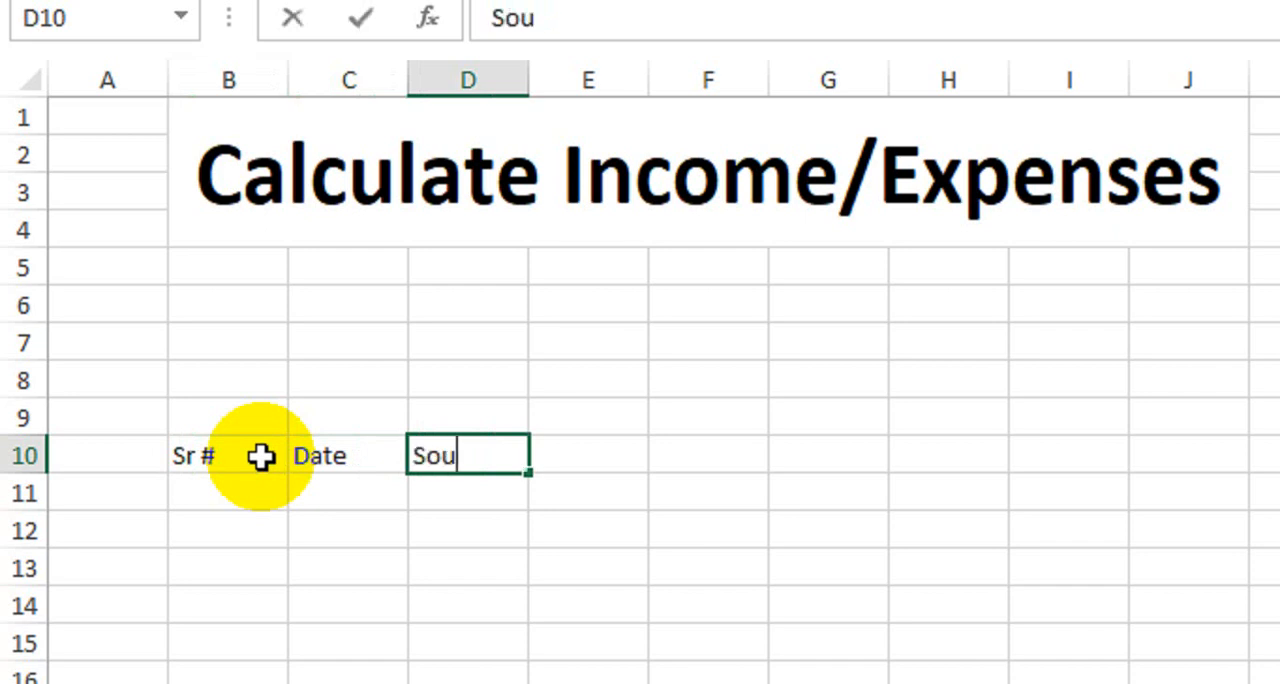
pyautogui.write('rce of Income')
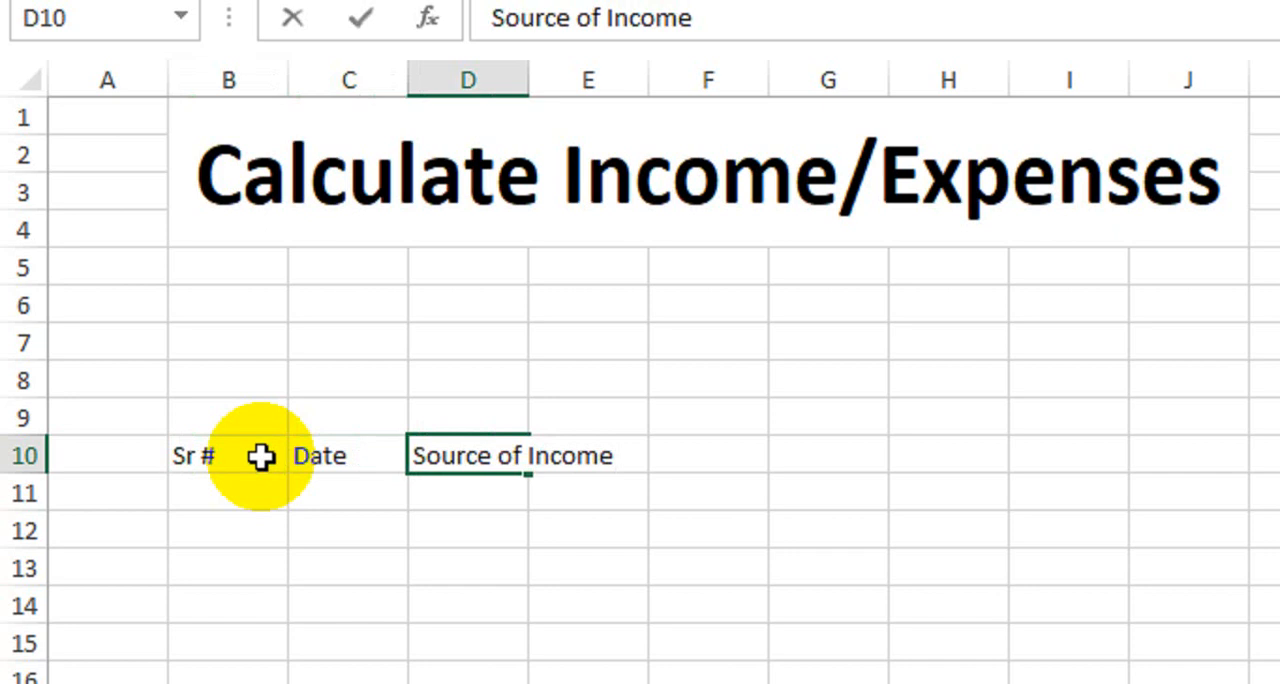
pyautogui.press('Tab')
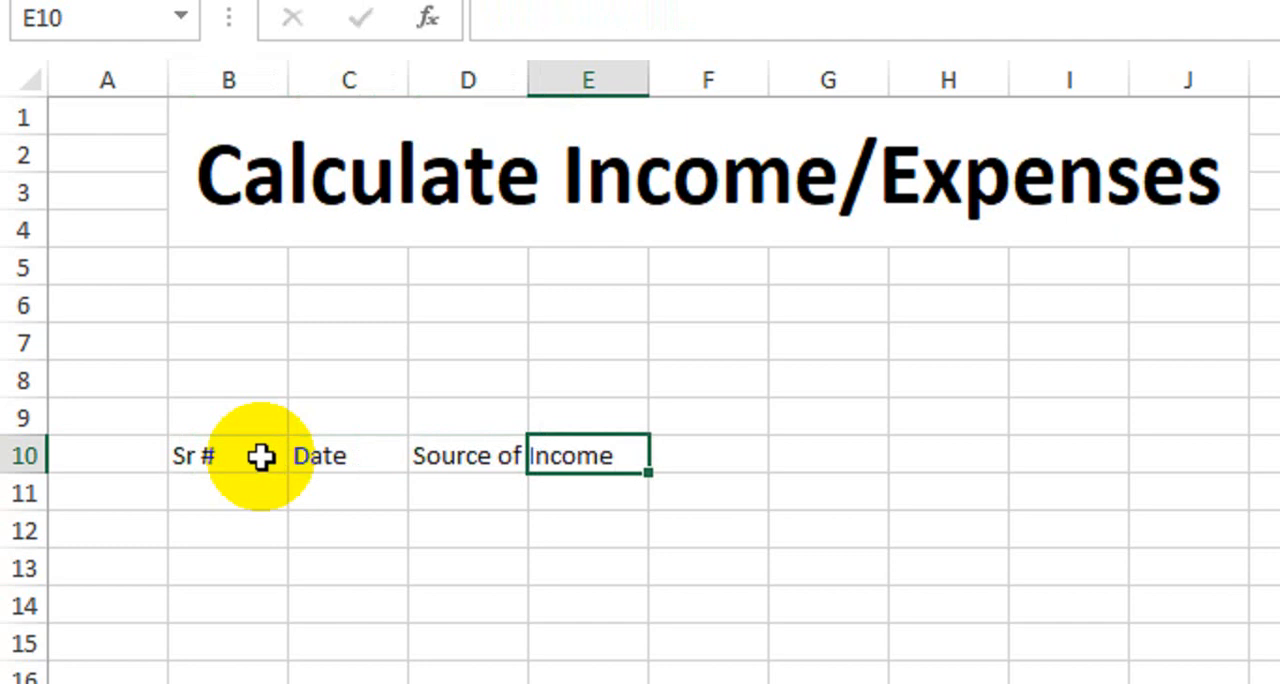
pyautogui.write('Amount')
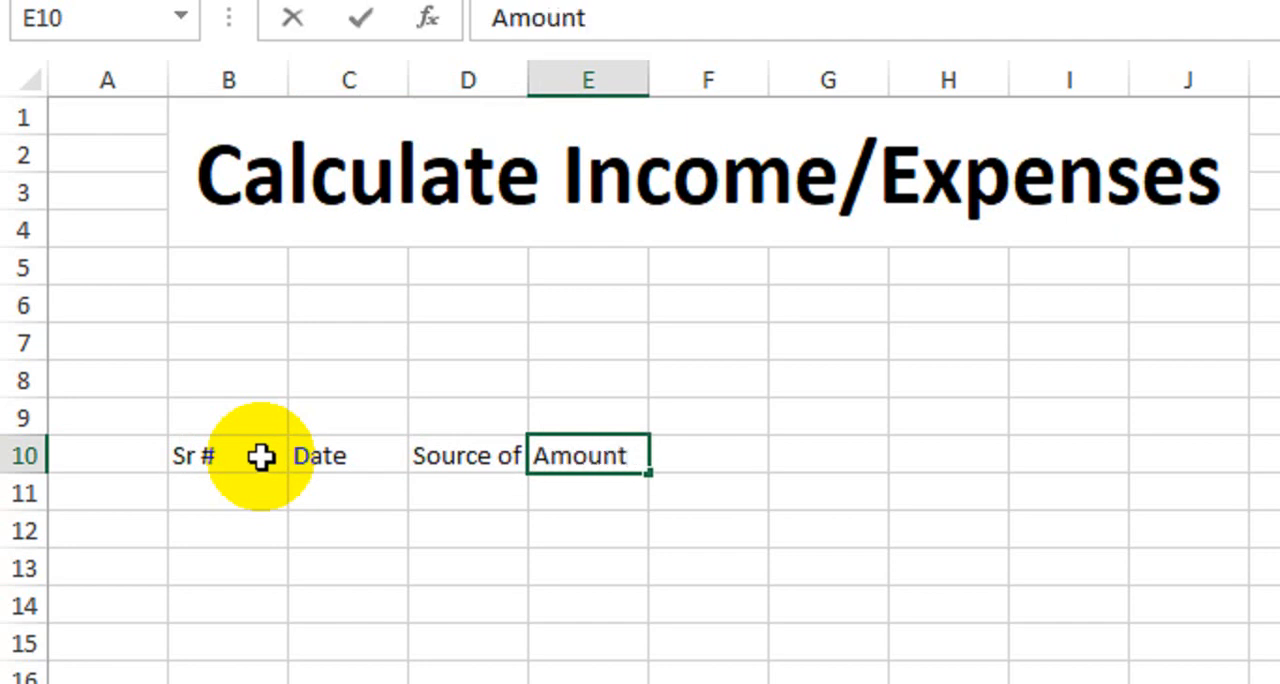
pyautogui.press('Return')
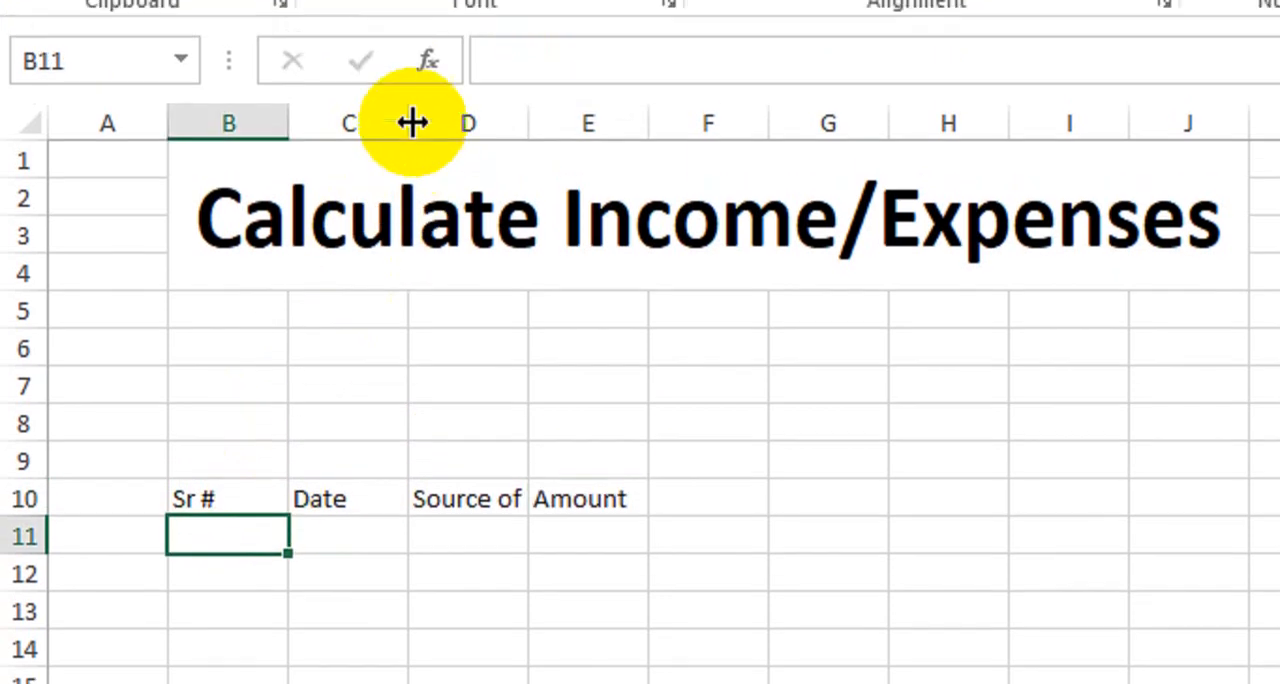
# Widen the Date, Source of Income and Amount columns, making Source of Income by far the widest
pyautogui.moveTo(412, 122); pyautogui.dragTo(432, 123)
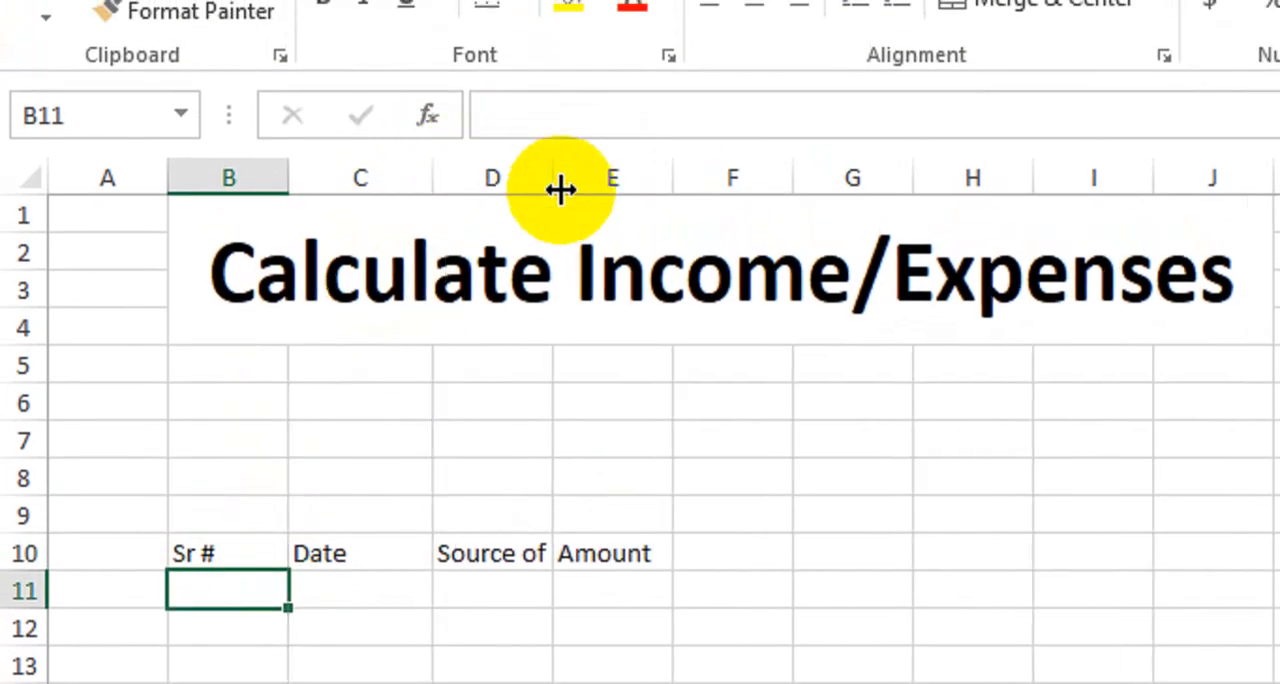
pyautogui.moveTo(560, 190); pyautogui.dragTo(786, 211)
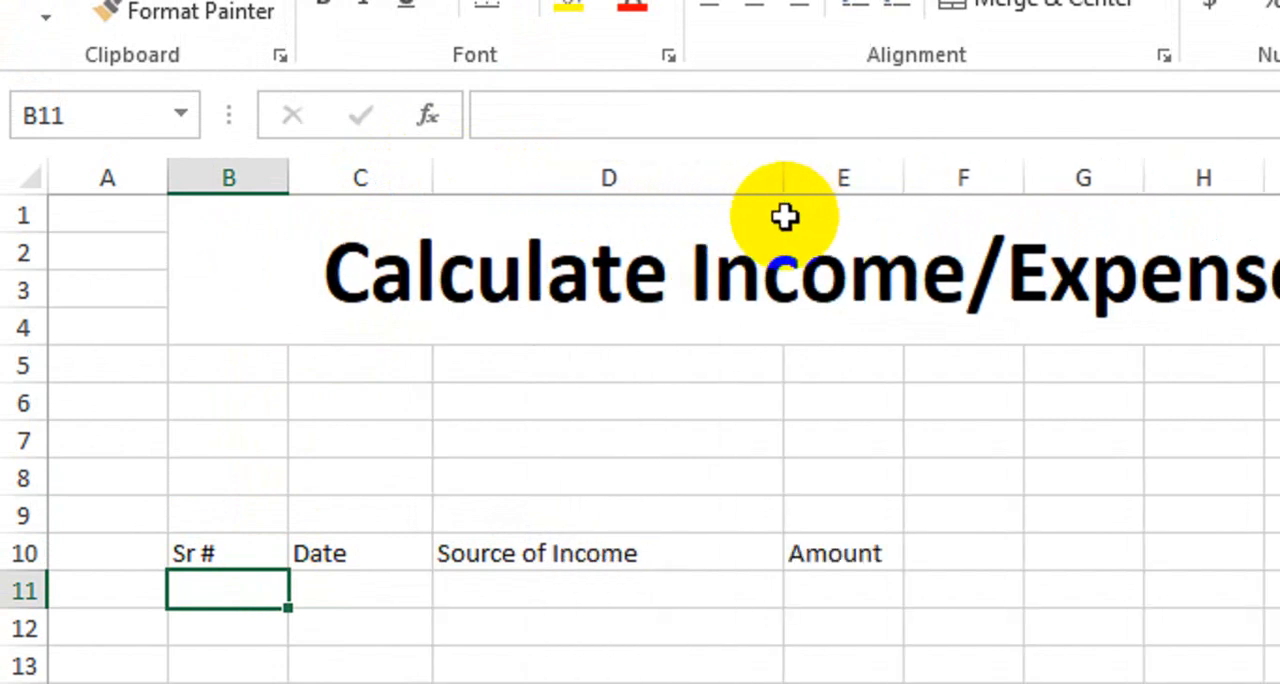
pyautogui.moveTo(783, 180); pyautogui.dragTo(812, 185)
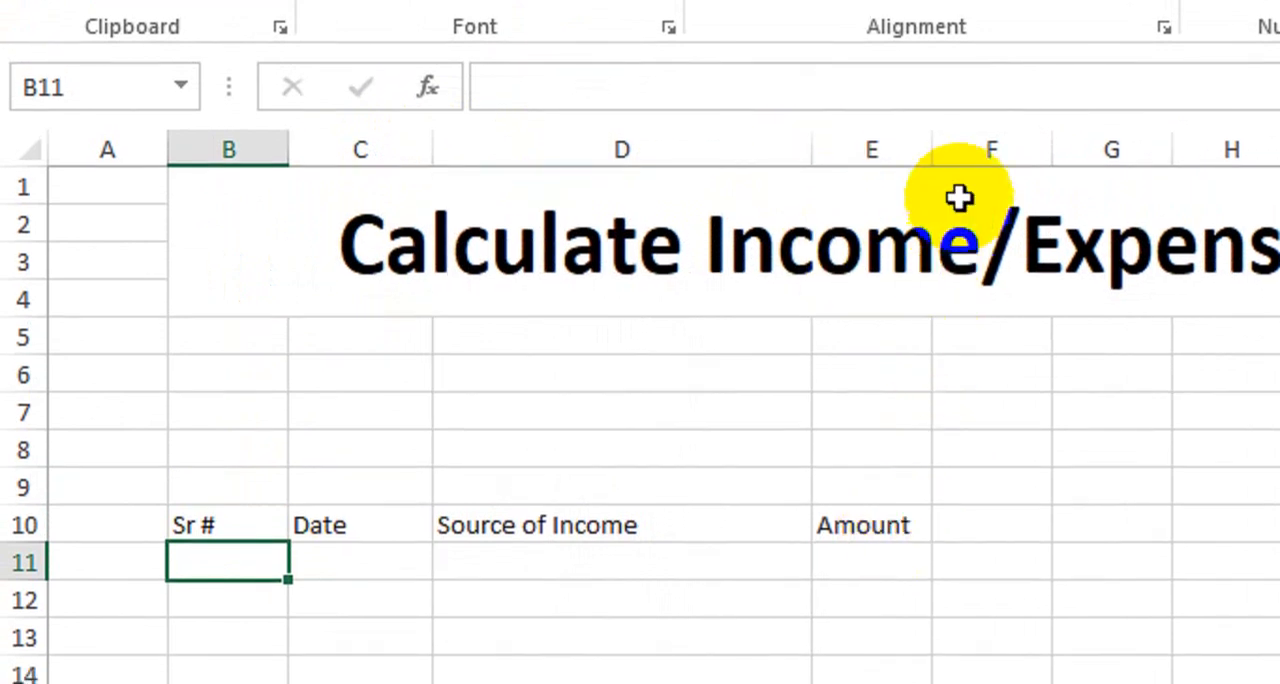
pyautogui.moveTo(932, 150); pyautogui.dragTo(975, 150)
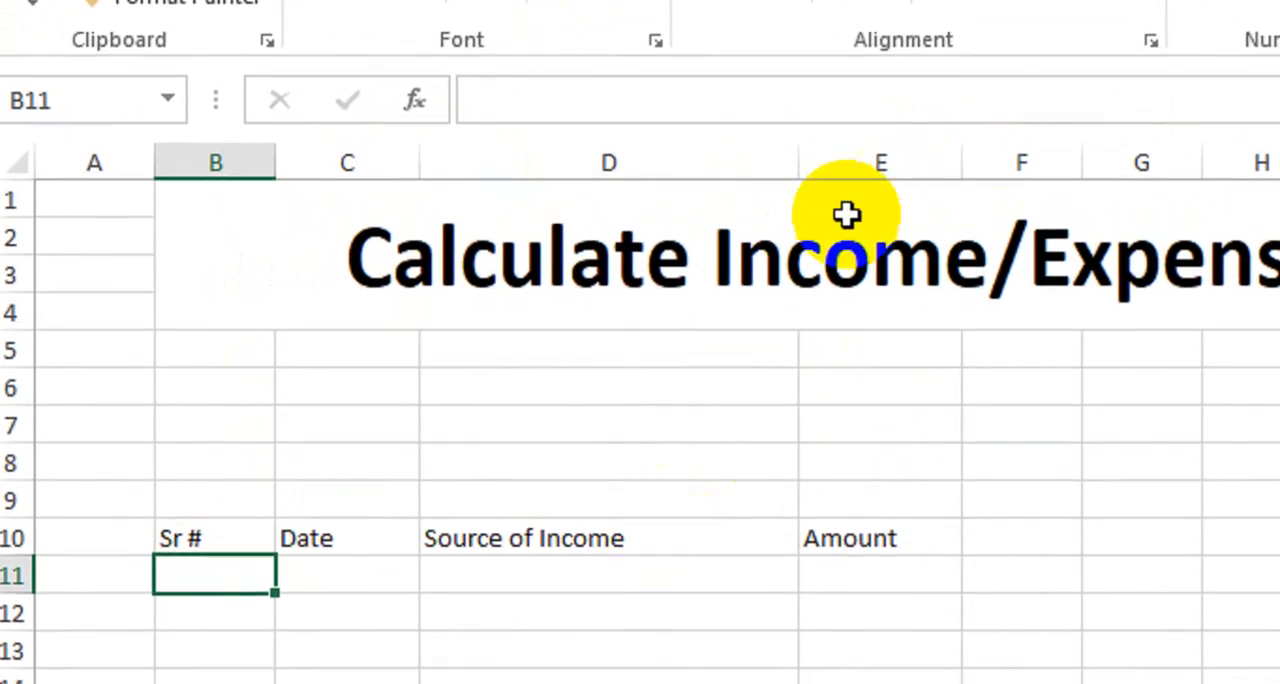
pyautogui.moveTo(798, 163); pyautogui.dragTo(834, 169)
# Format the header cells B10:E10 as bold white text on a black fill
pyautogui.moveTo(264, 545); pyautogui.dragTo(925, 510)
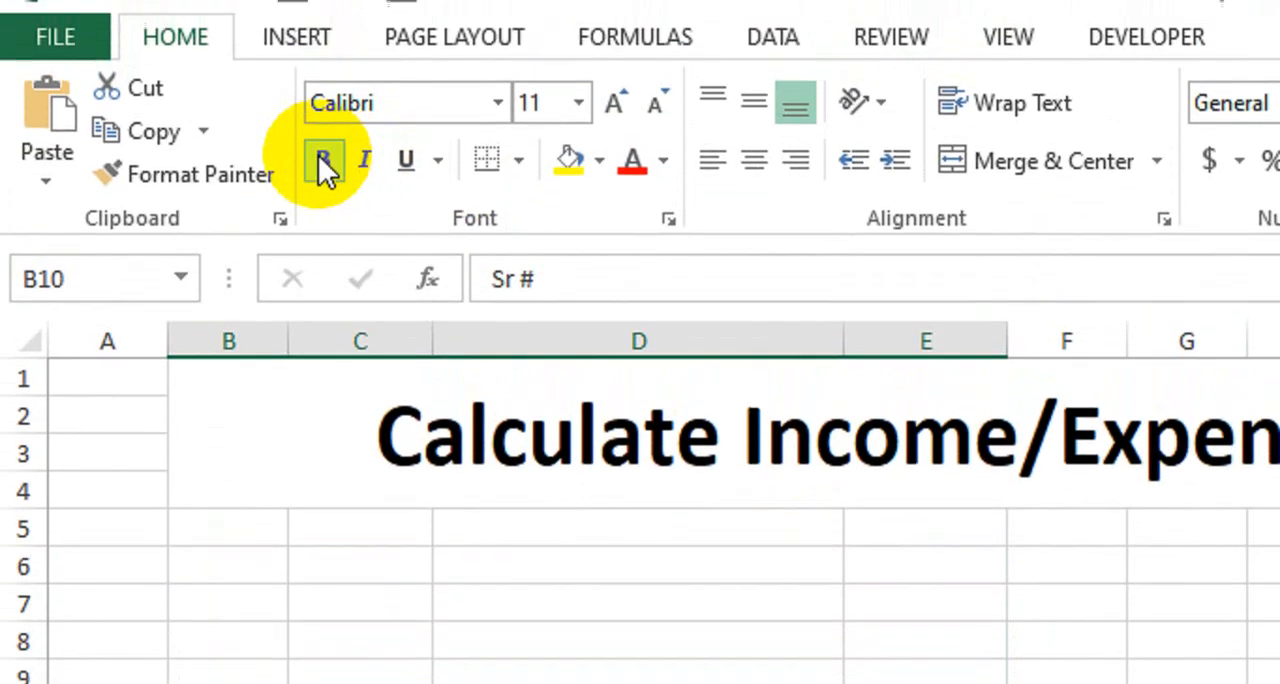
pyautogui.click(323, 165)
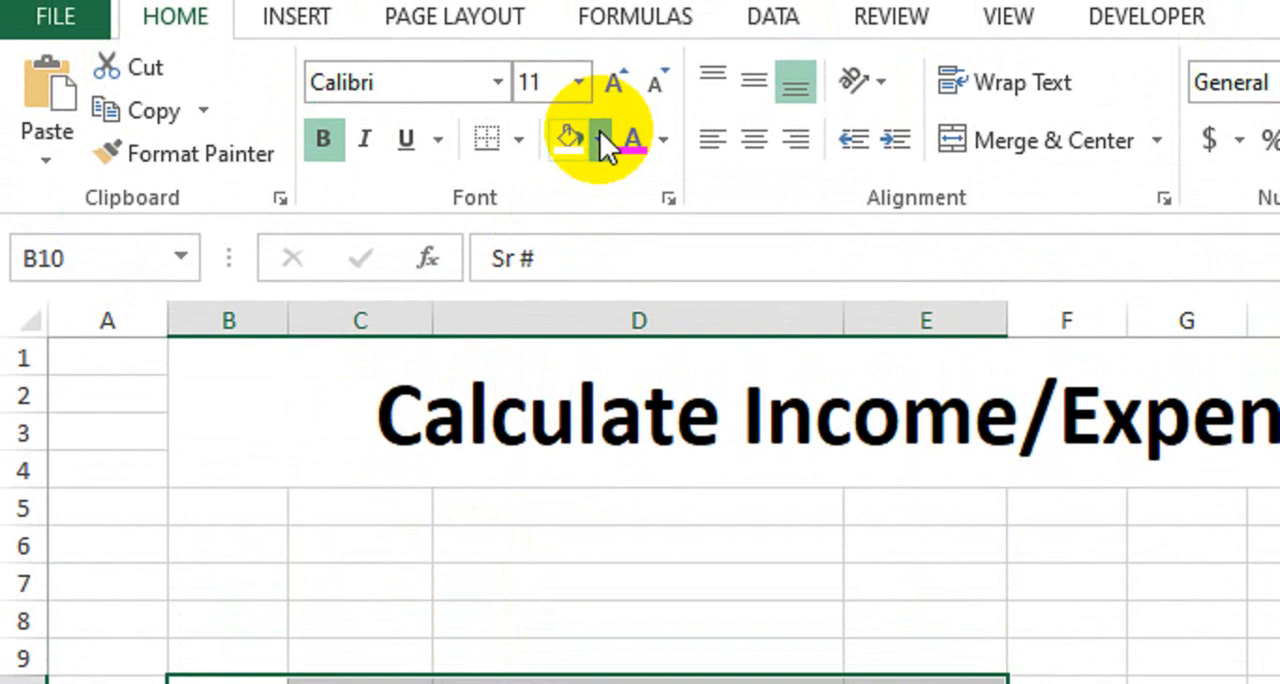
pyautogui.click(599, 17)
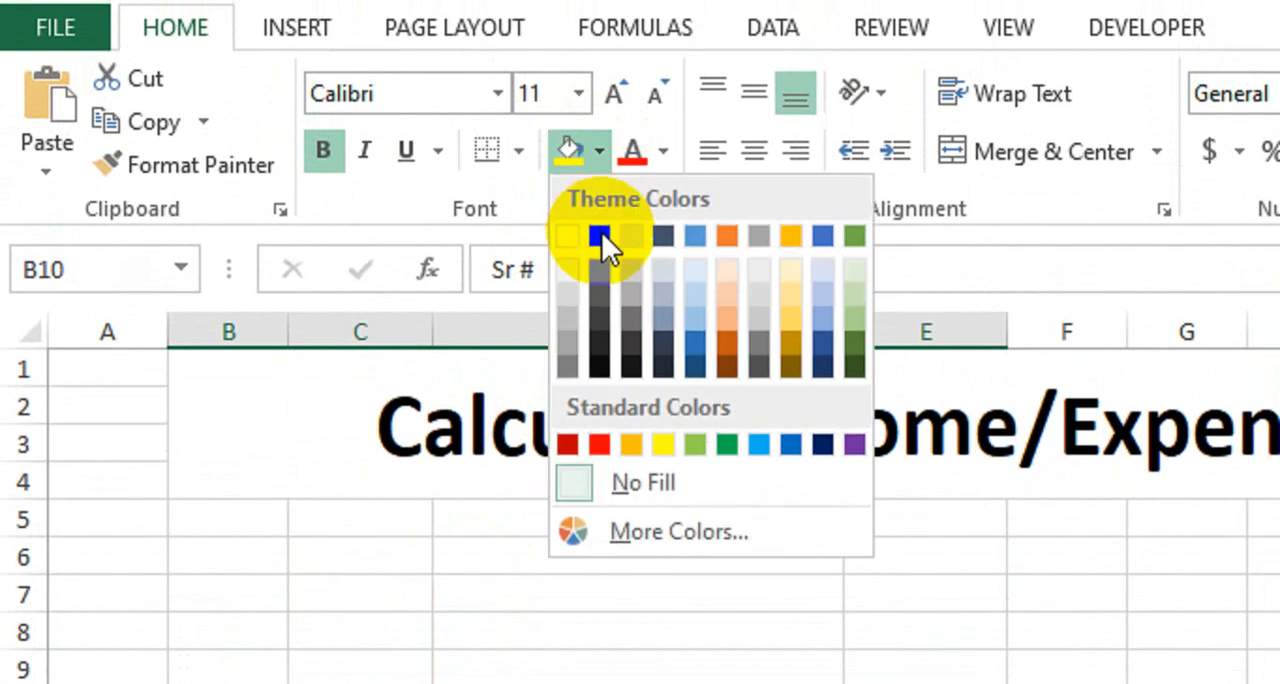
pyautogui.click(598, 367)
pyautogui.click(663, 151)
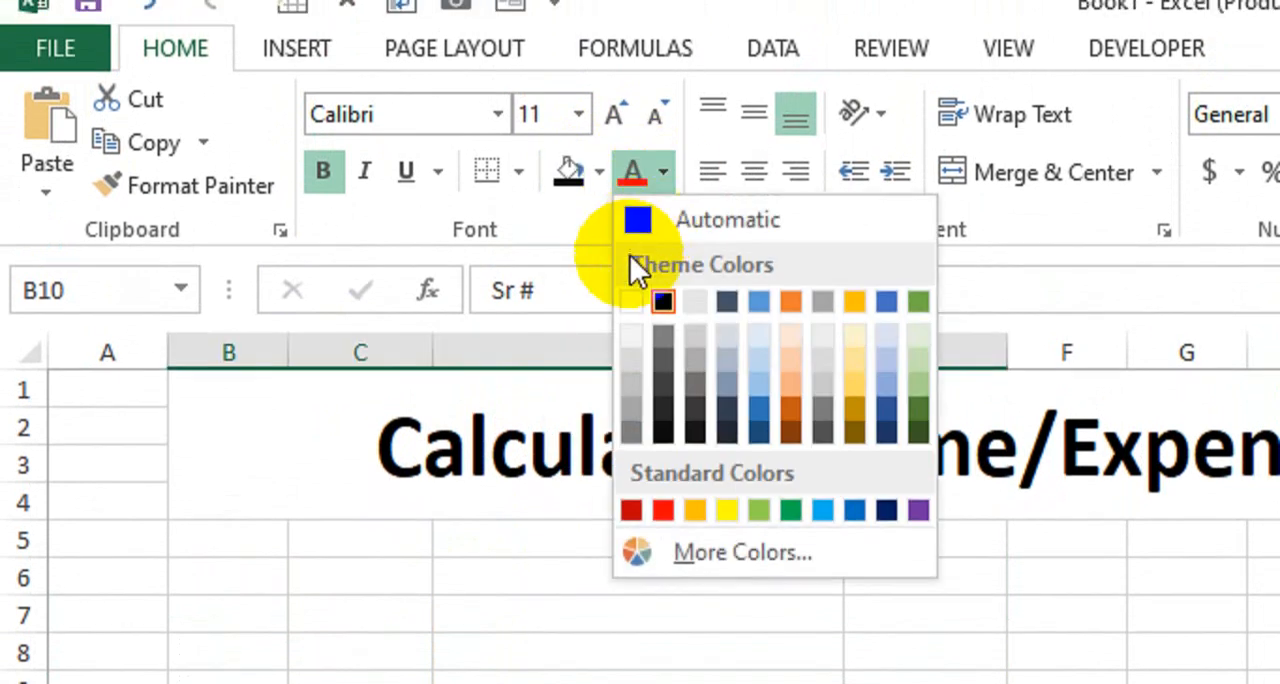
pyautogui.click(633, 299)
pyautogui.click(511, 563)
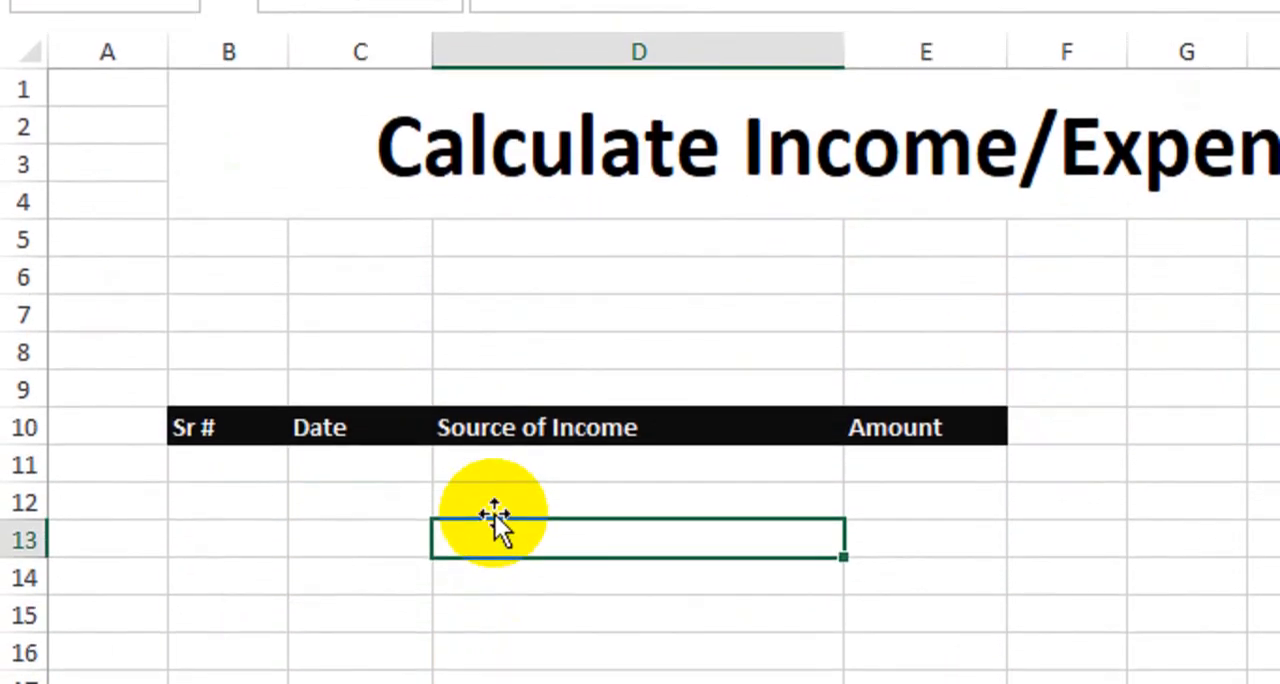
# Apply all borders to the table range B10:E22
pyautogui.click(234, 466)
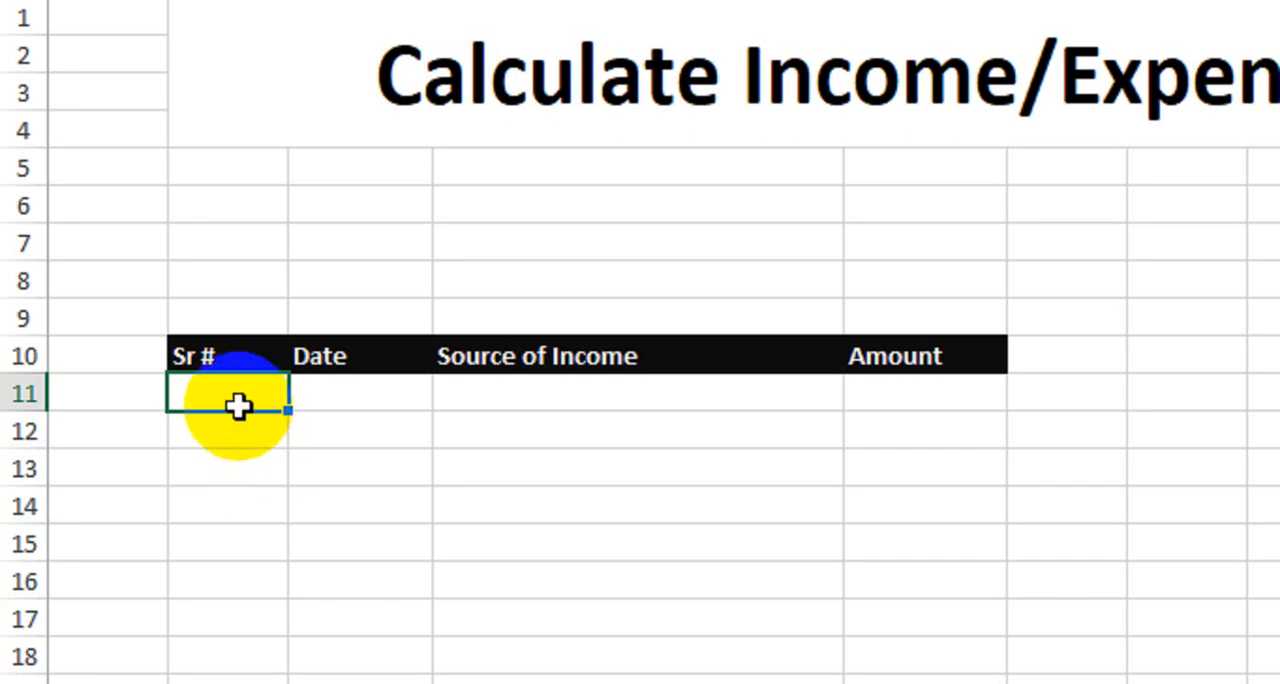
pyautogui.moveTo(234, 358); pyautogui.dragTo(925, 530)
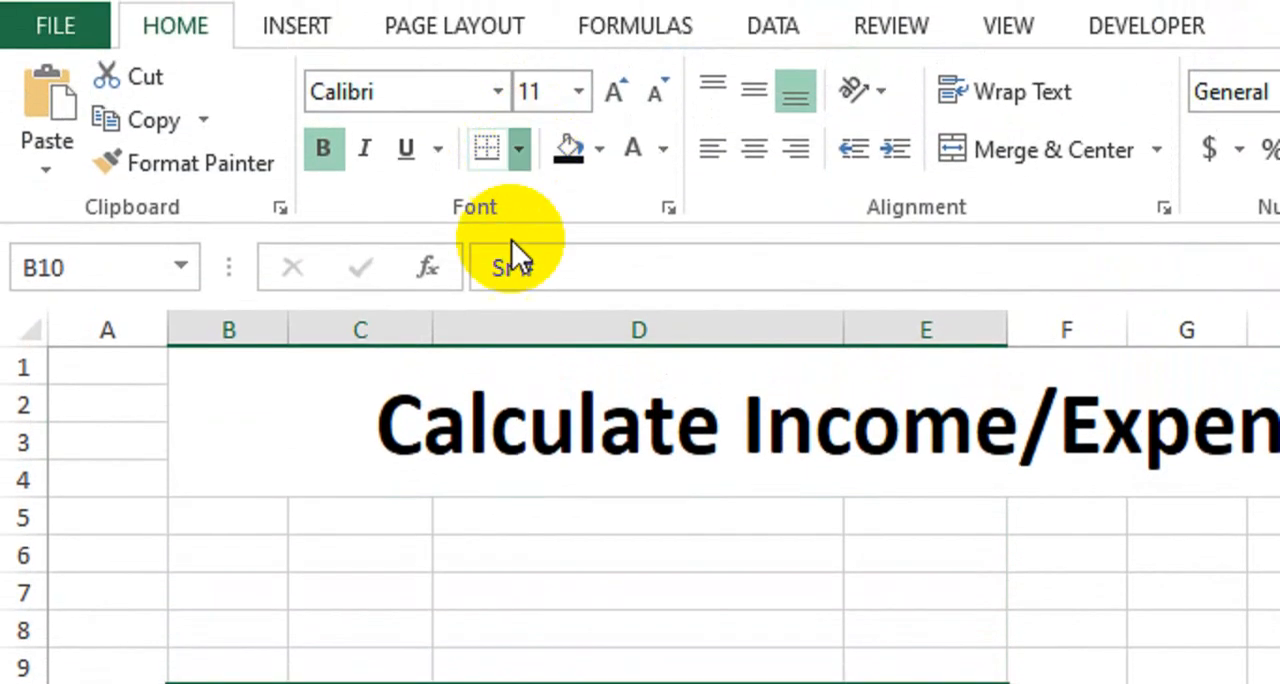
pyautogui.click(520, 115)
pyautogui.click(553, 472)
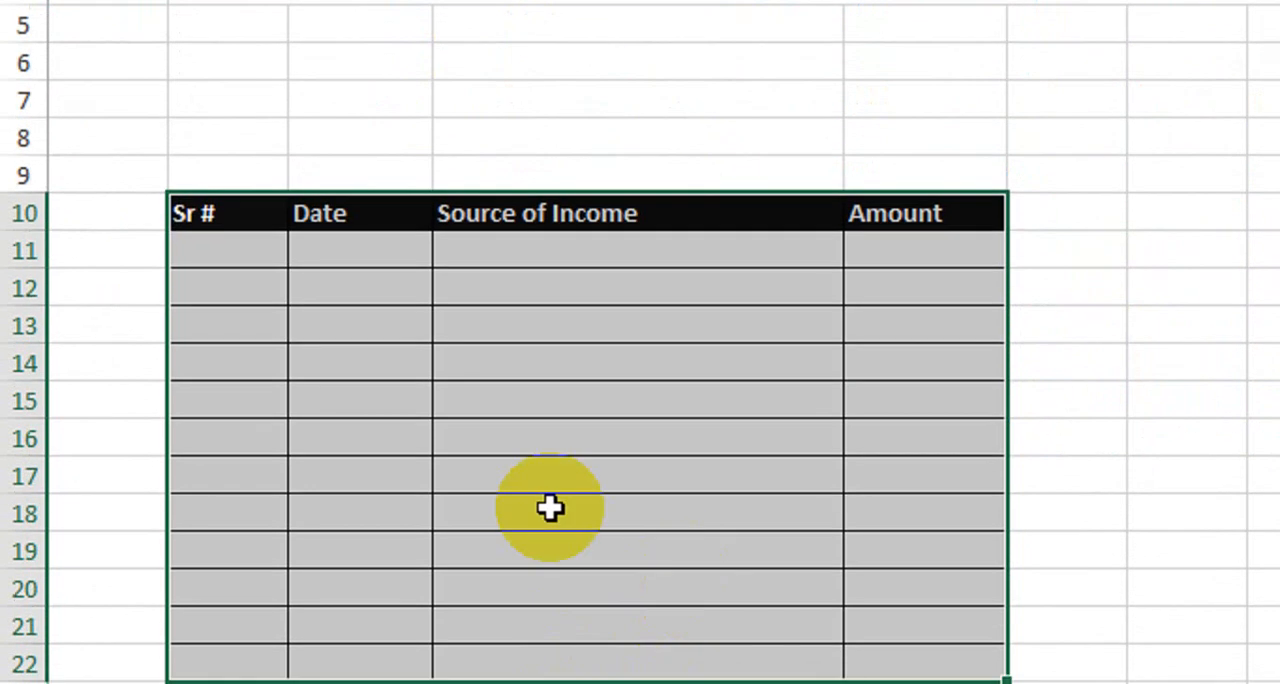
pyautogui.moveTo(232, 400); pyautogui.dragTo(833, 644)
pyautogui.moveTo(833, 568); pyautogui.dragTo(875, 586)
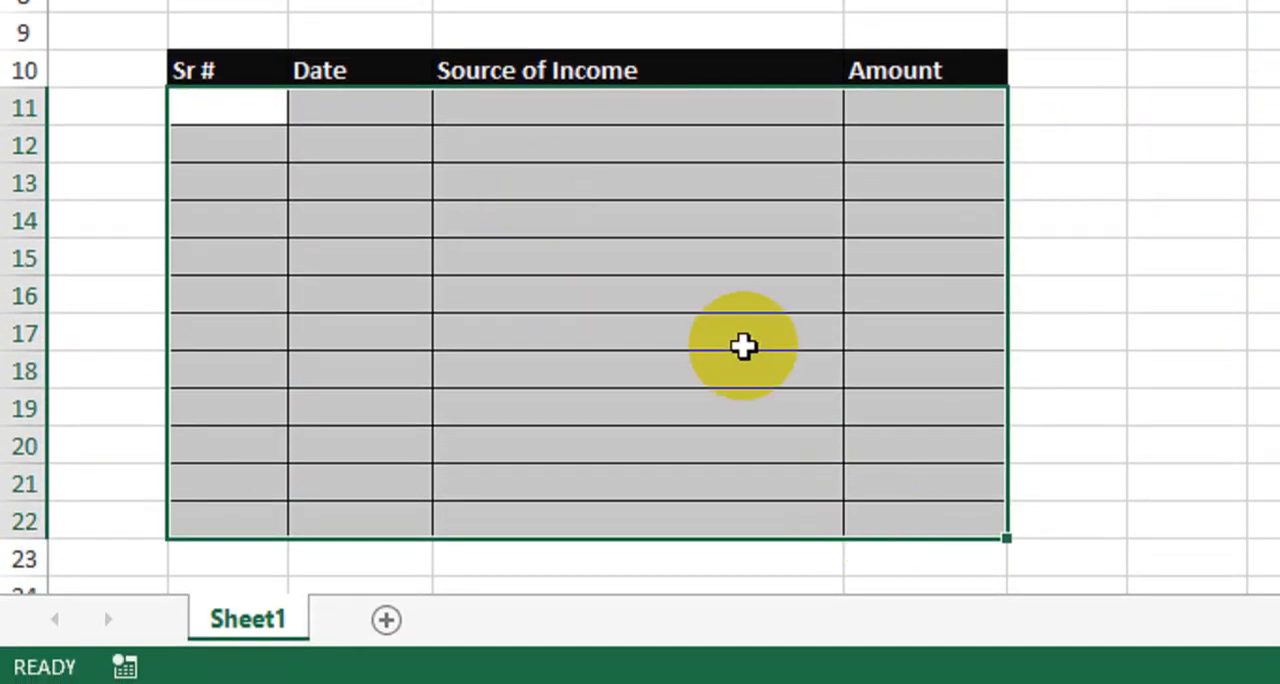
pyautogui.click(577, 158)
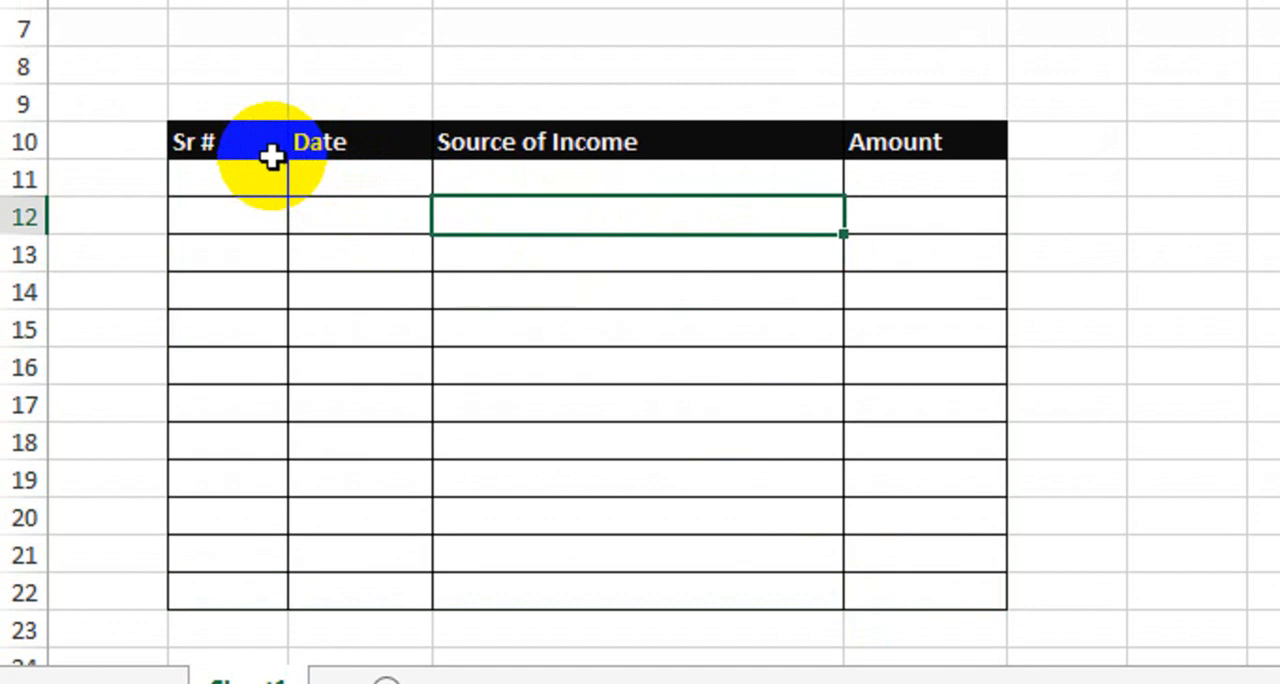
pyautogui.click(247, 190)
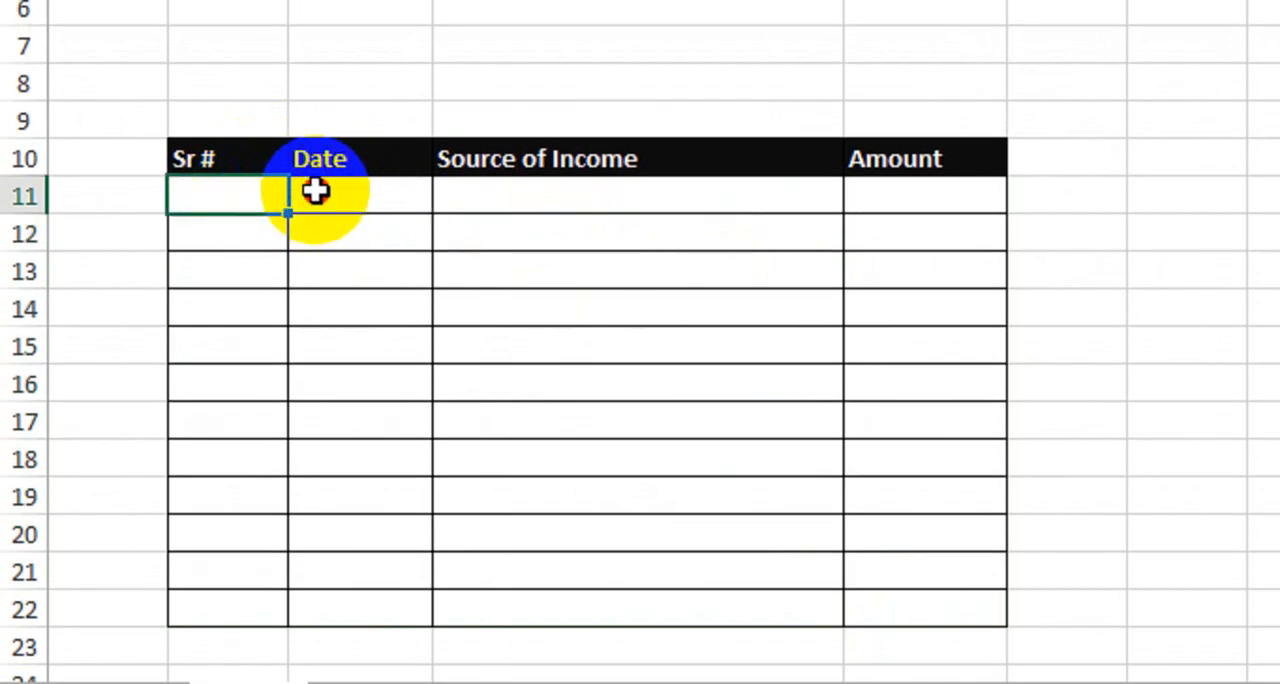
pyautogui.click(350, 194)
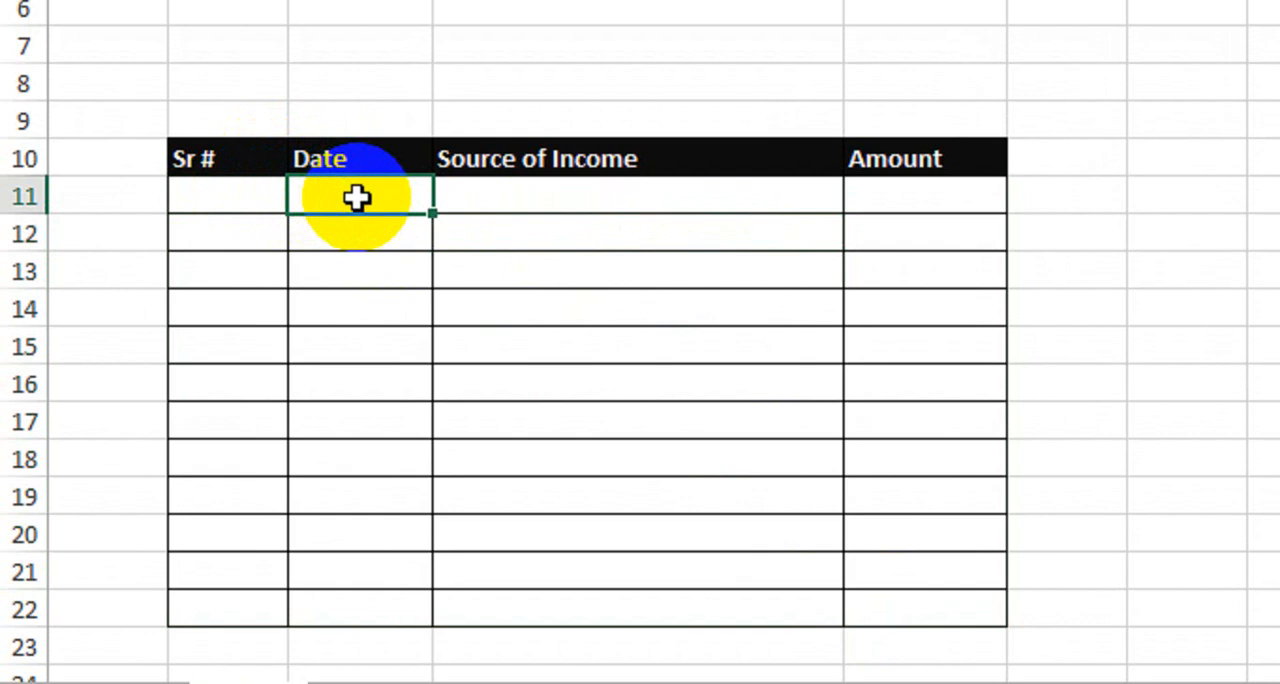
# Enter the formula =IF(C11="","",1) in cell B11 under the Sr # header
pyautogui.click(263, 200)
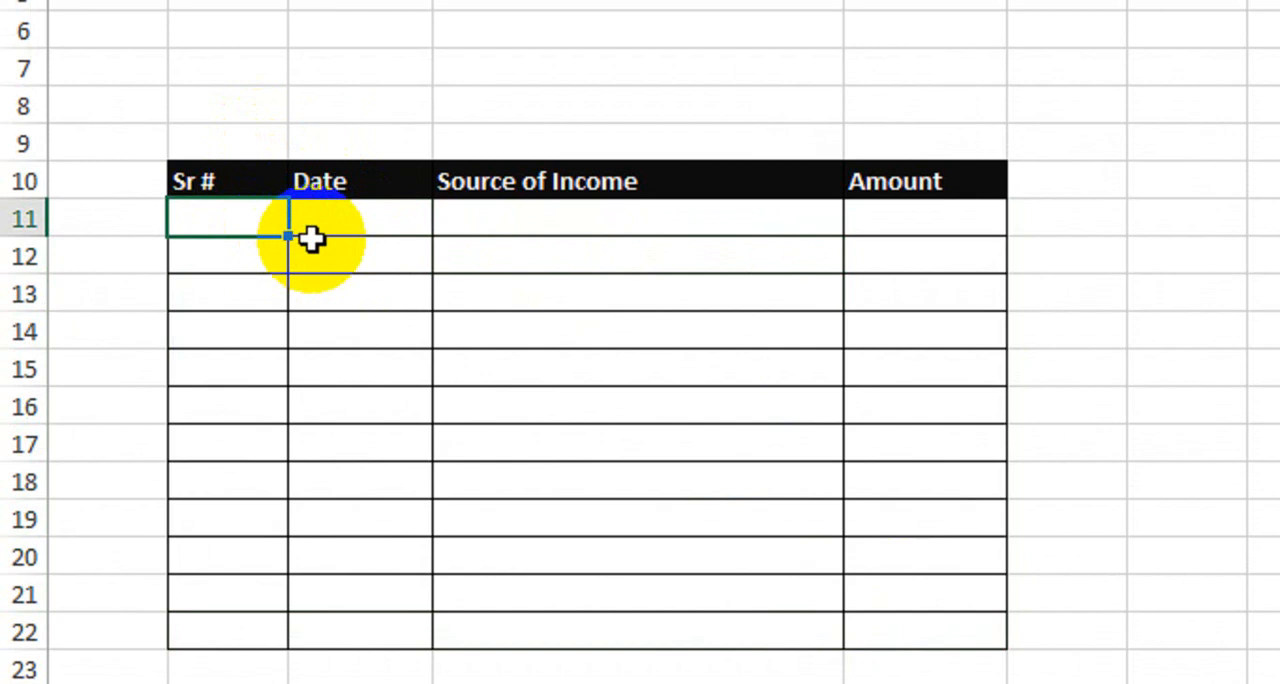
pyautogui.write('=if')
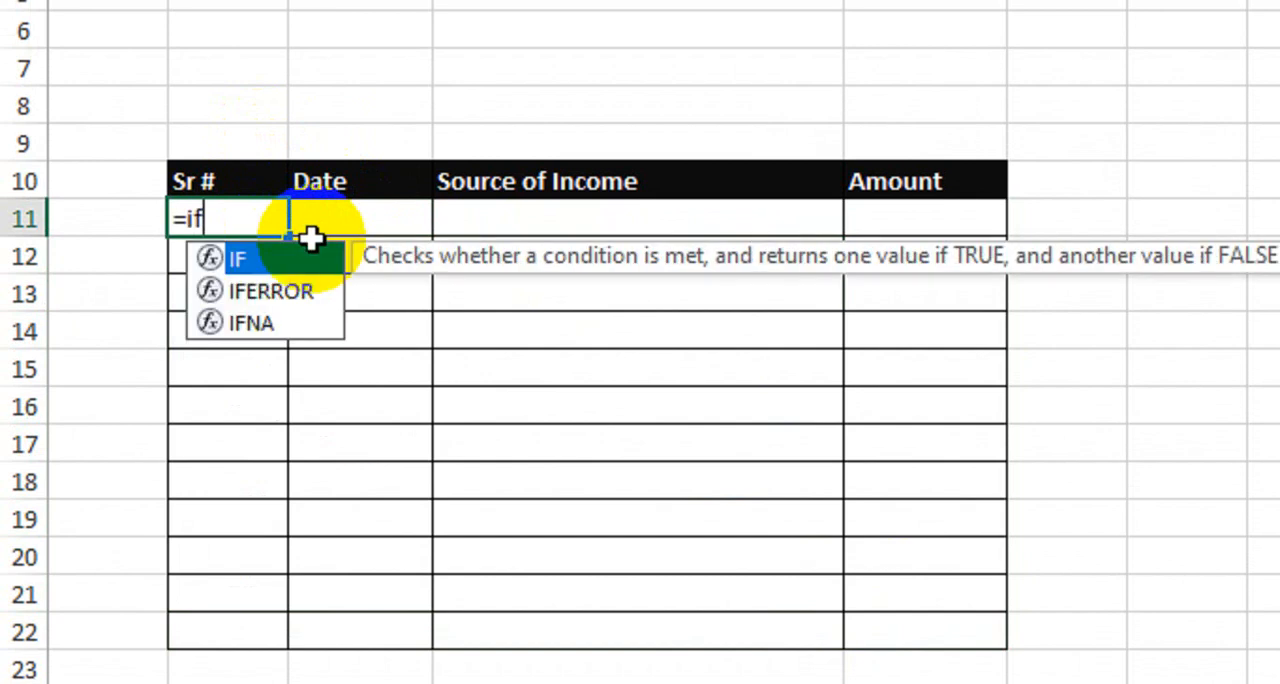
pyautogui.press('Tab')
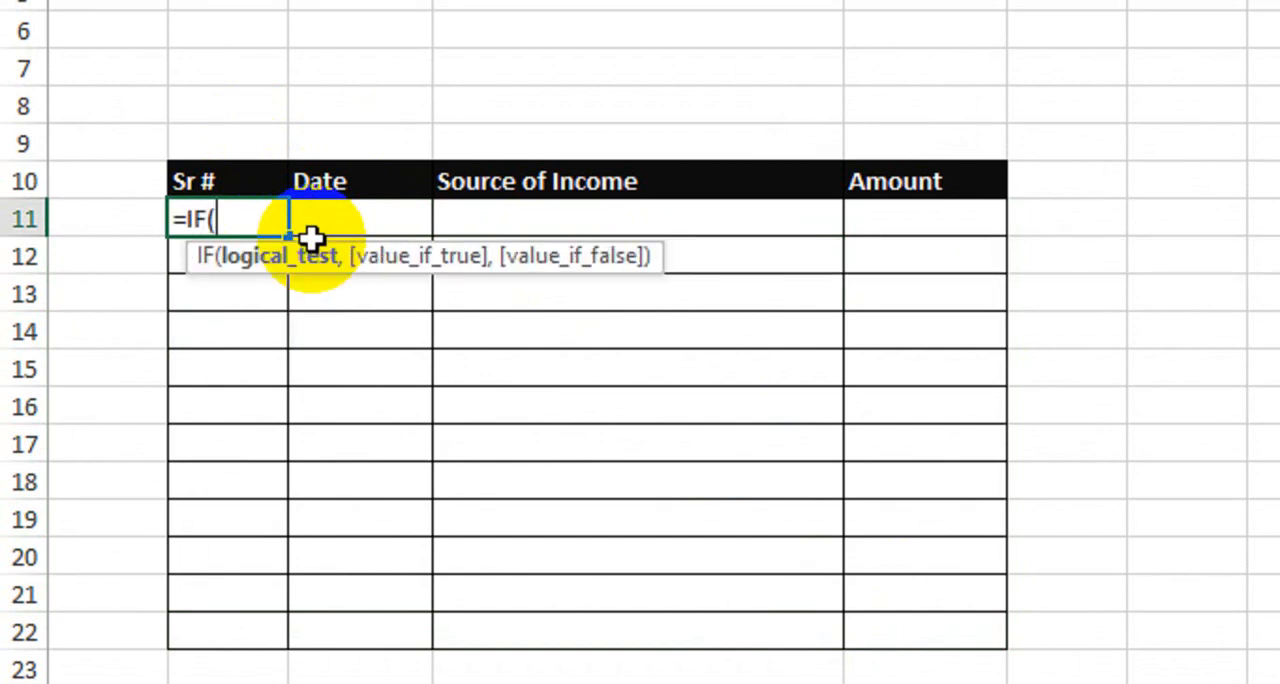
pyautogui.click(366, 220)
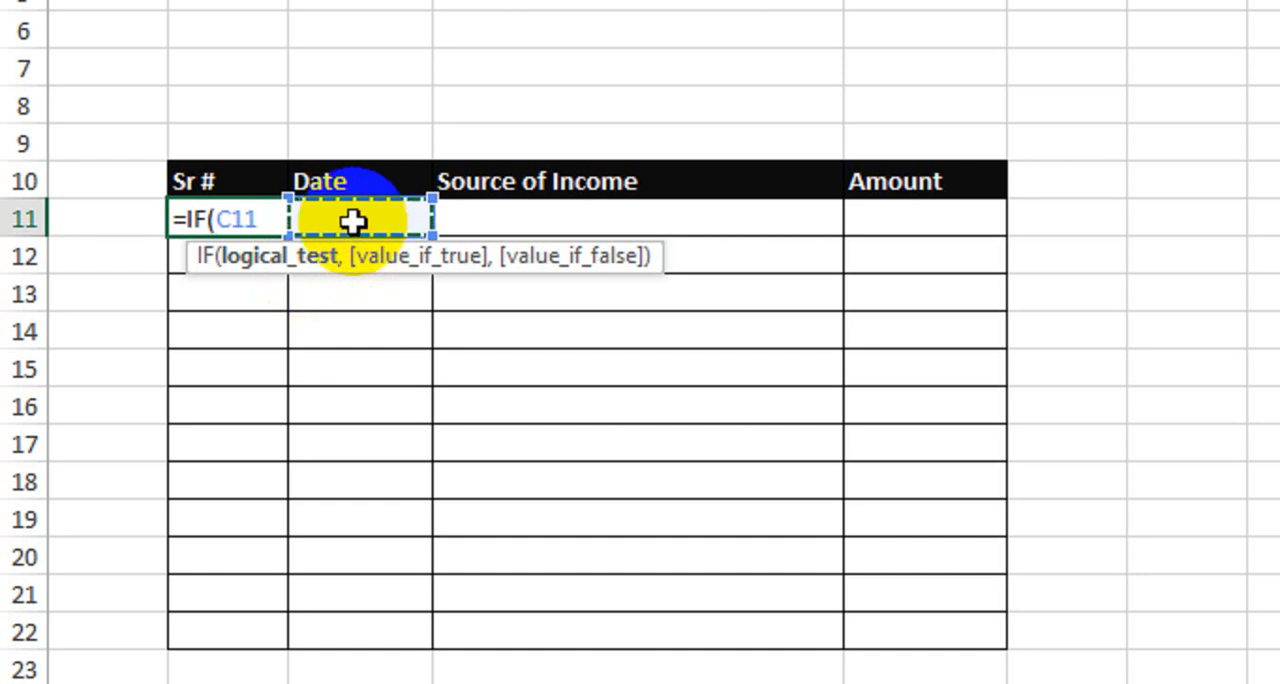
pyautogui.write('=""')
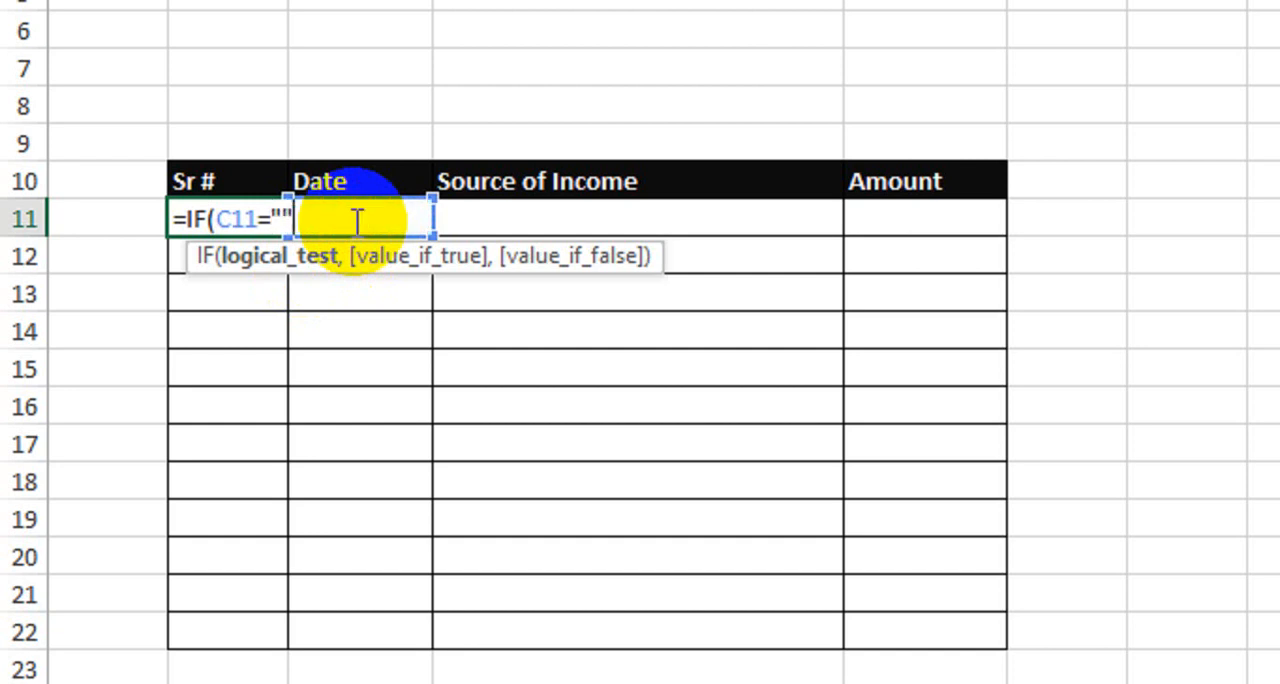
pyautogui.write(',')
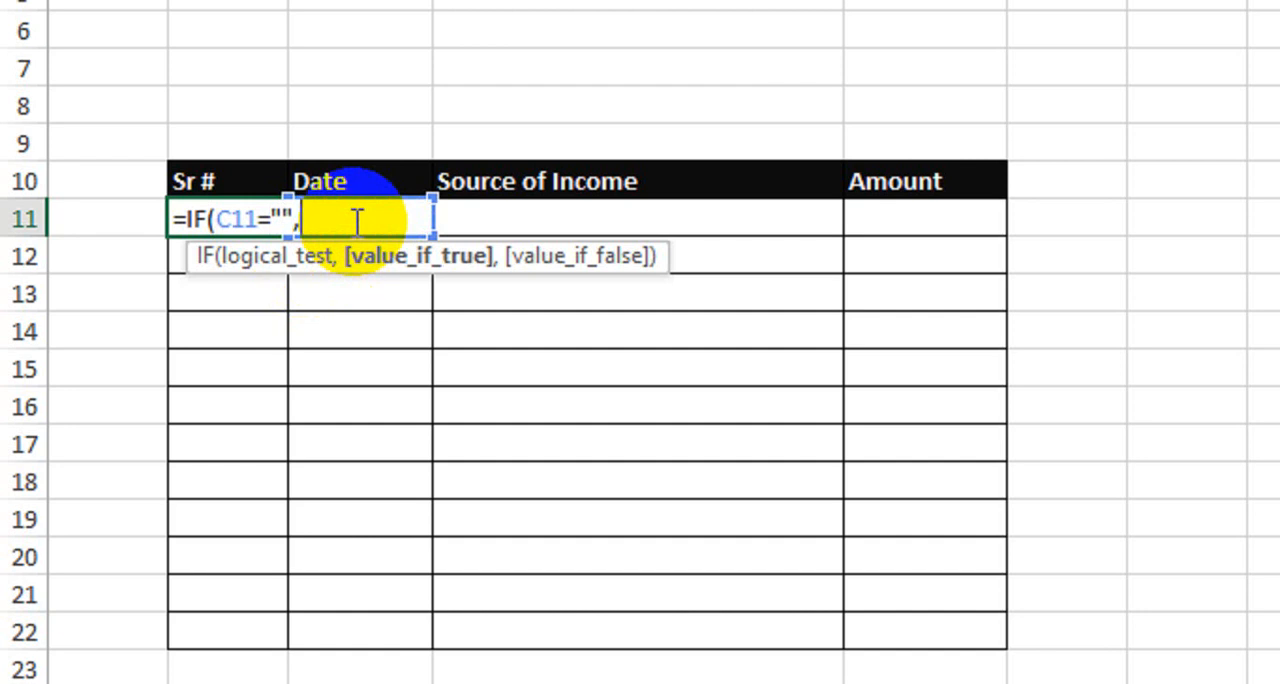
pyautogui.write('"",')
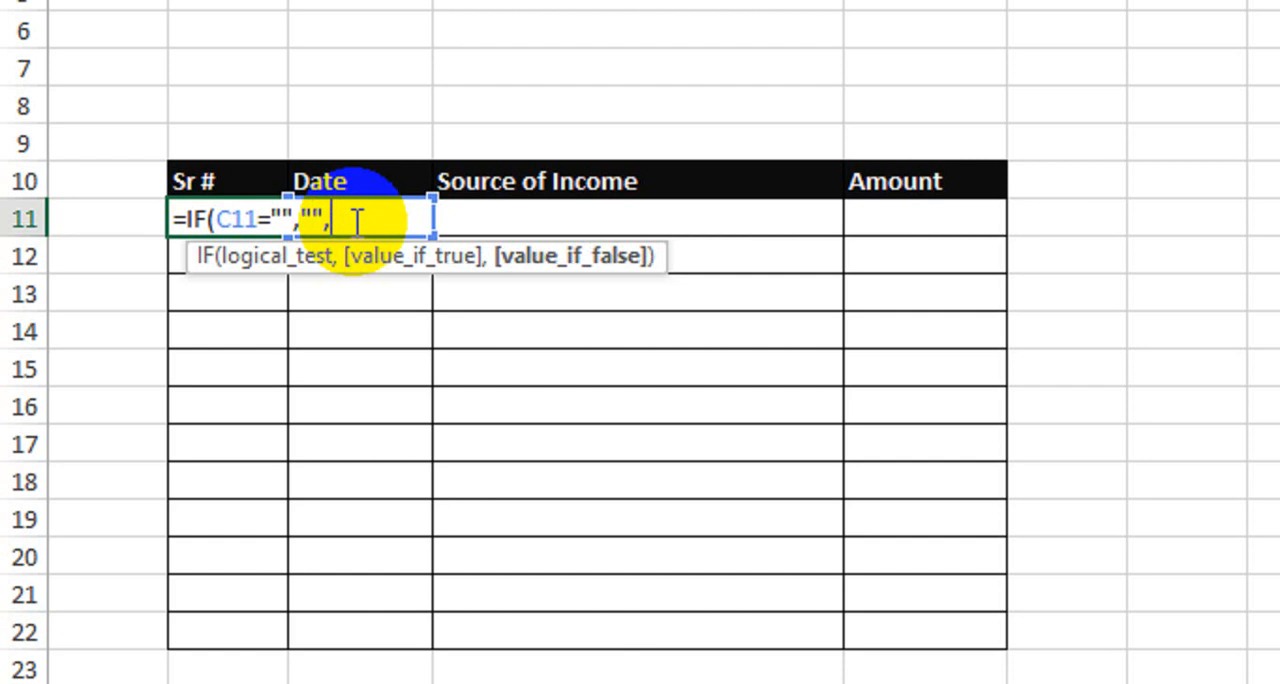
pyautogui.write('1)')
pyautogui.press('Return')
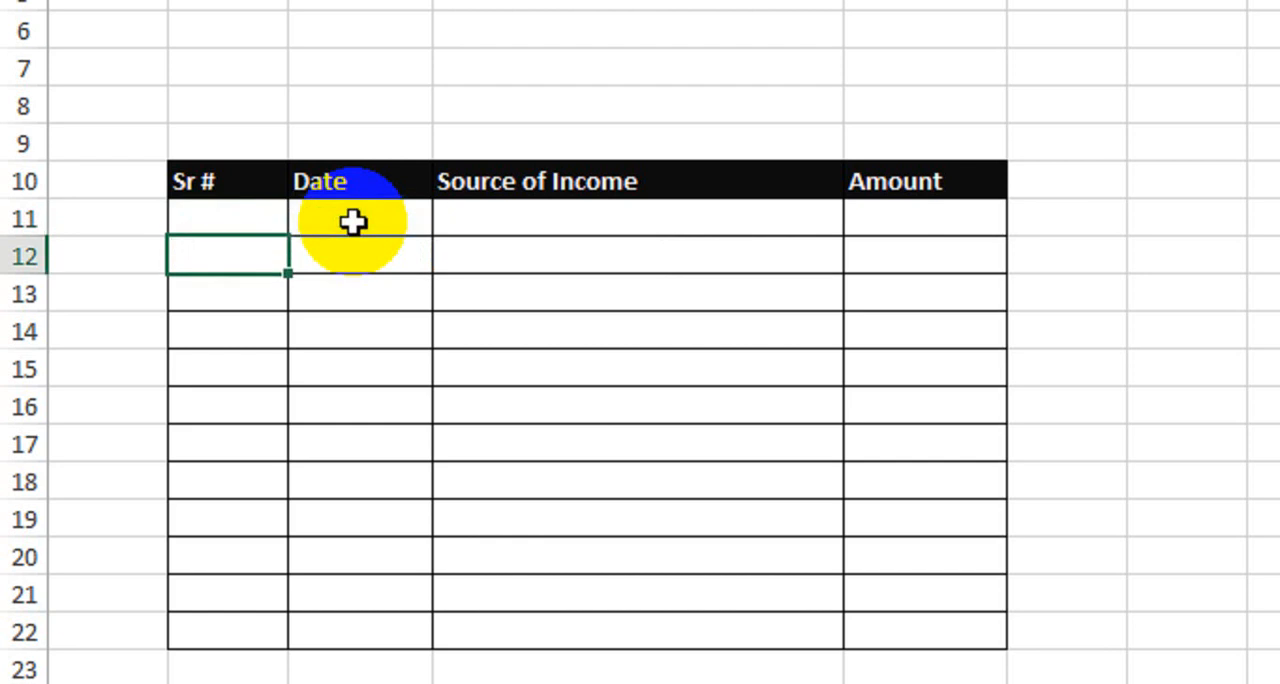
pyautogui.click(353, 222)
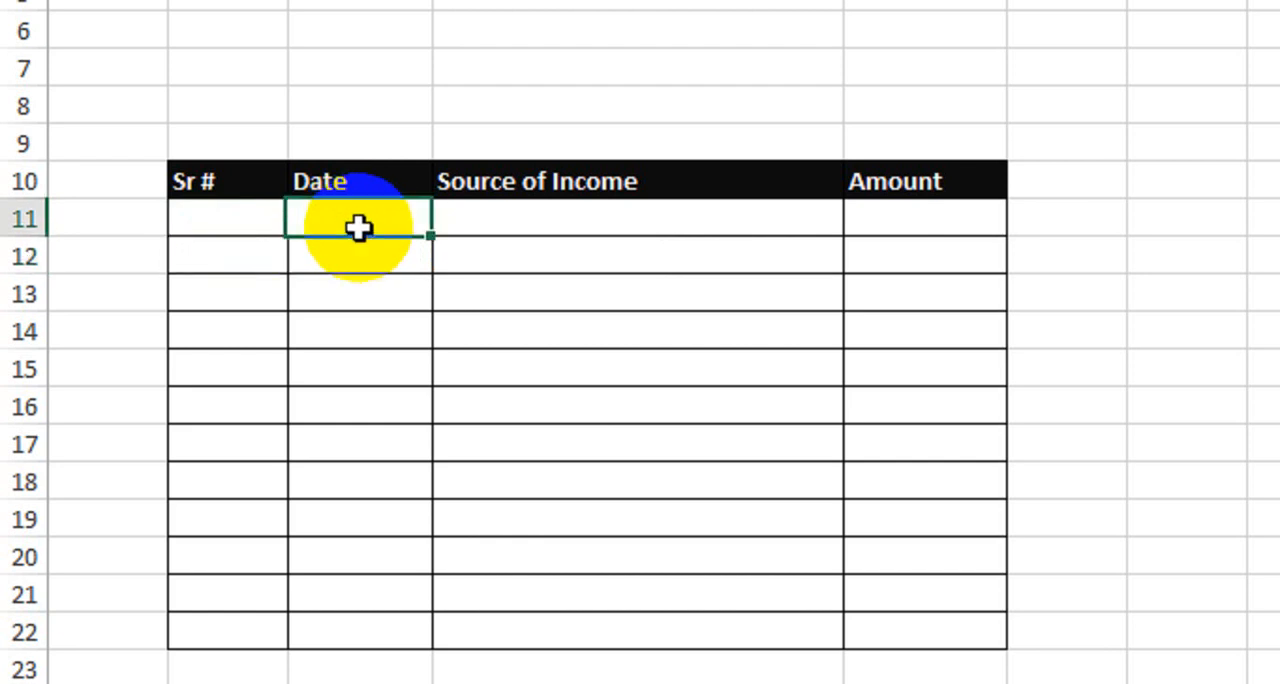
pyautogui.click(184, 222)
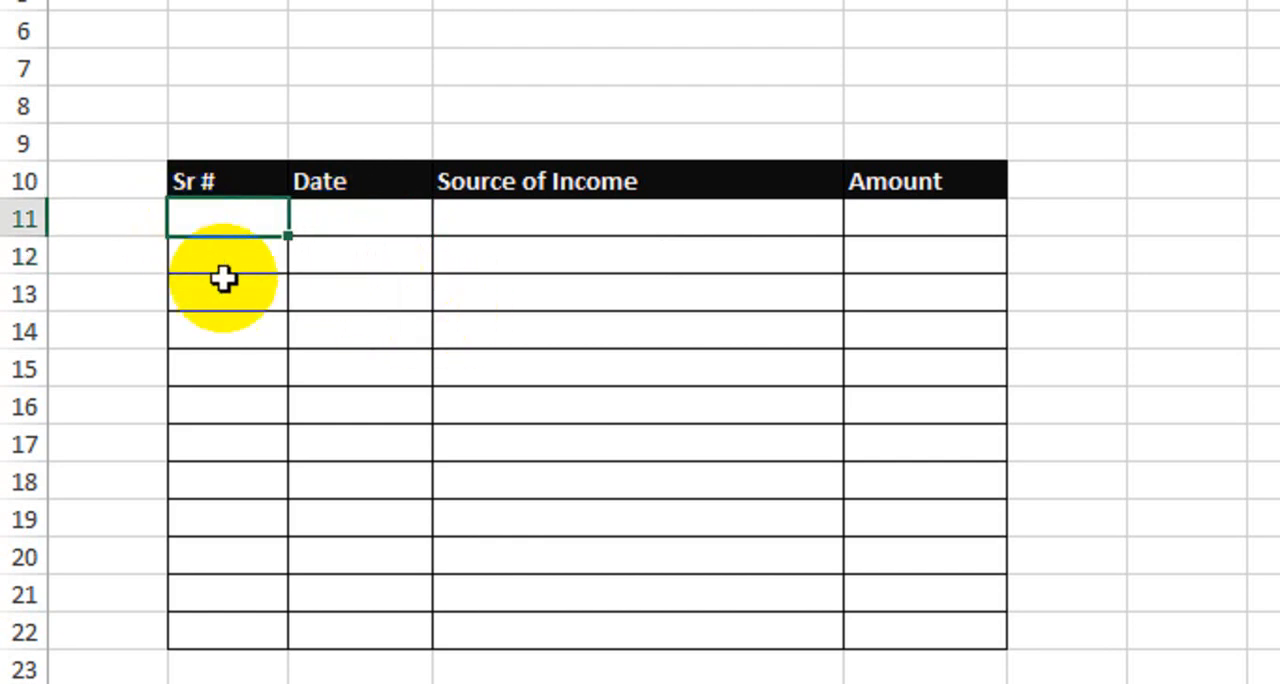
# Test the serial number formula in B11 by entering 54 in C11, and clear the test value
pyautogui.click(334, 222)
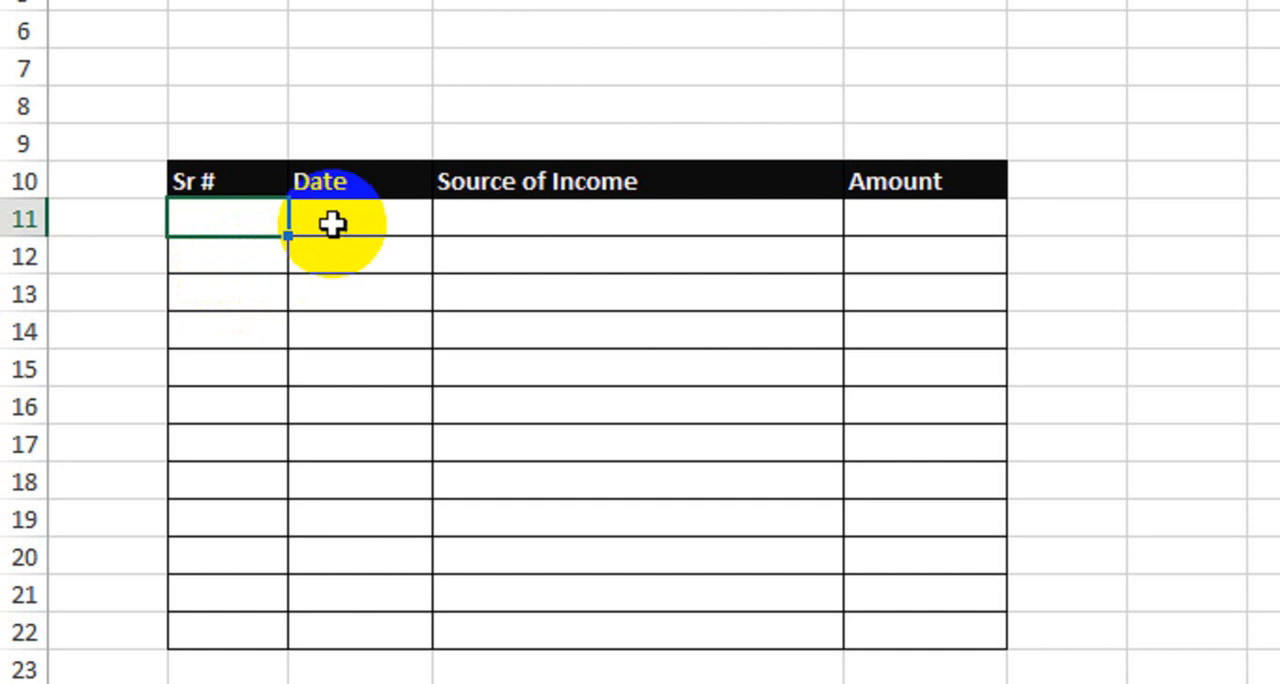
pyautogui.write('54')
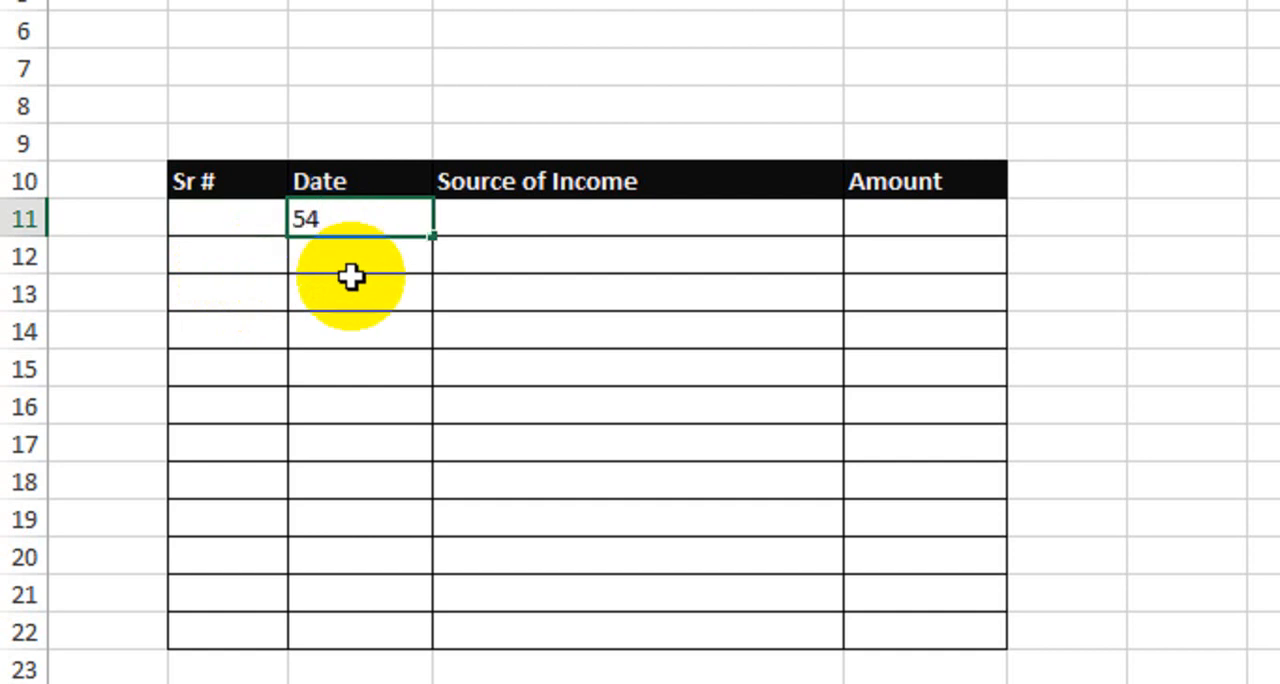
pyautogui.press('Return')
pyautogui.click(251, 220)
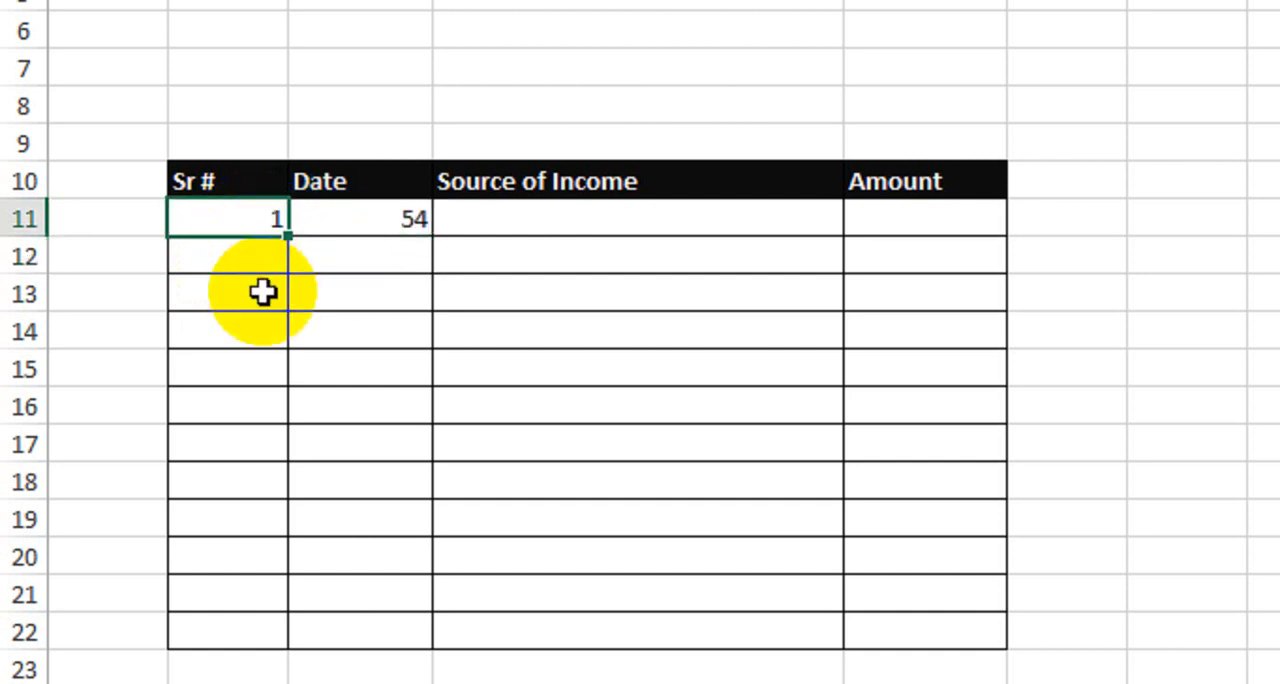
pyautogui.click(380, 220)
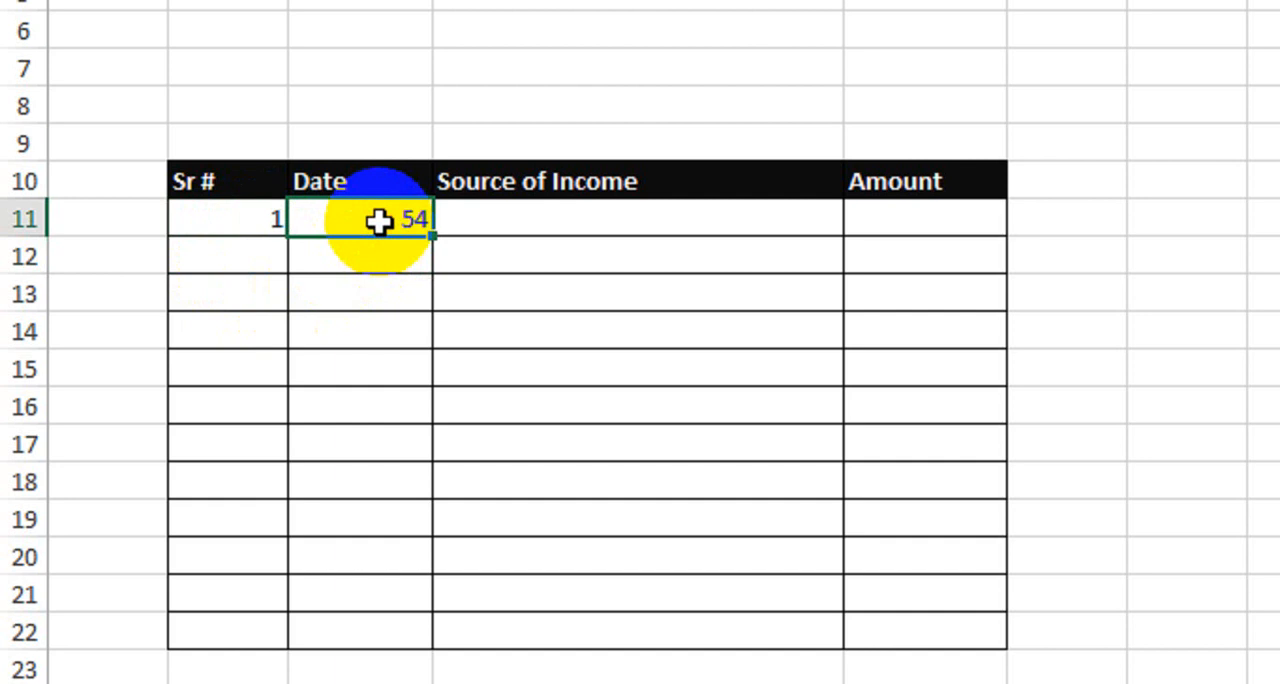
pyautogui.press('Delete')
pyautogui.click(232, 224)
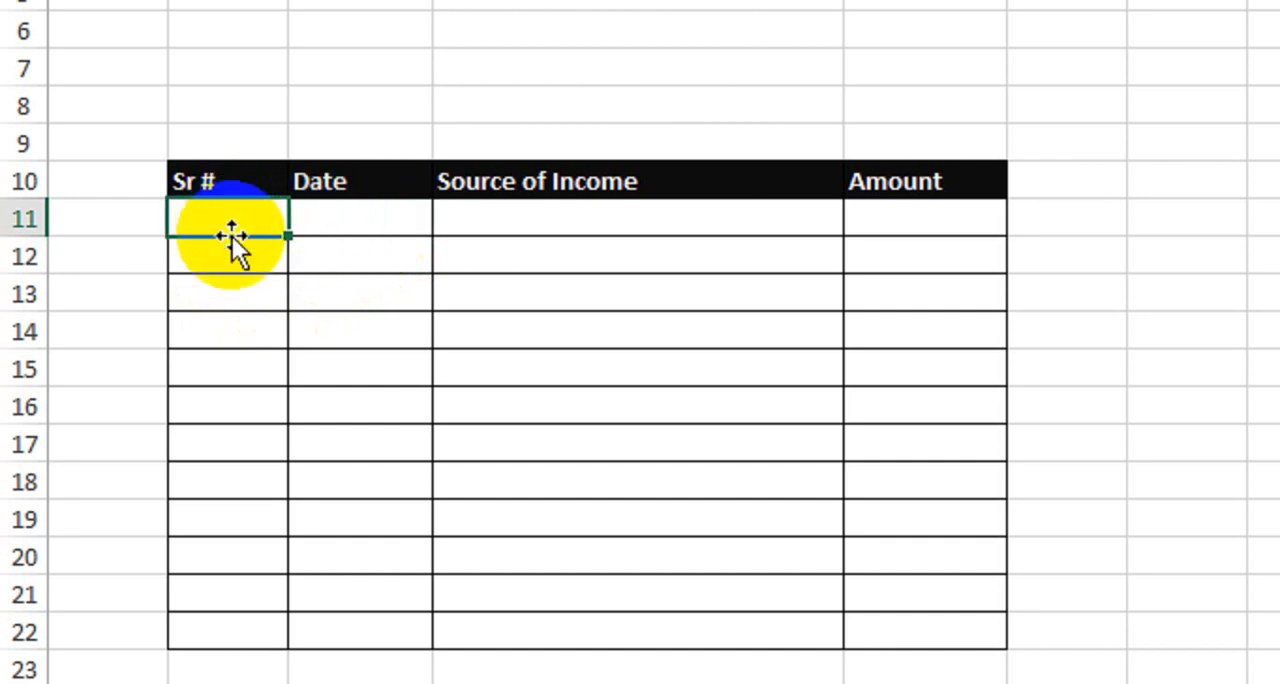
# Enter the formula =IF(C12="","",B11+1) in cell B12 and fill it down through B22
pyautogui.click(231, 257)
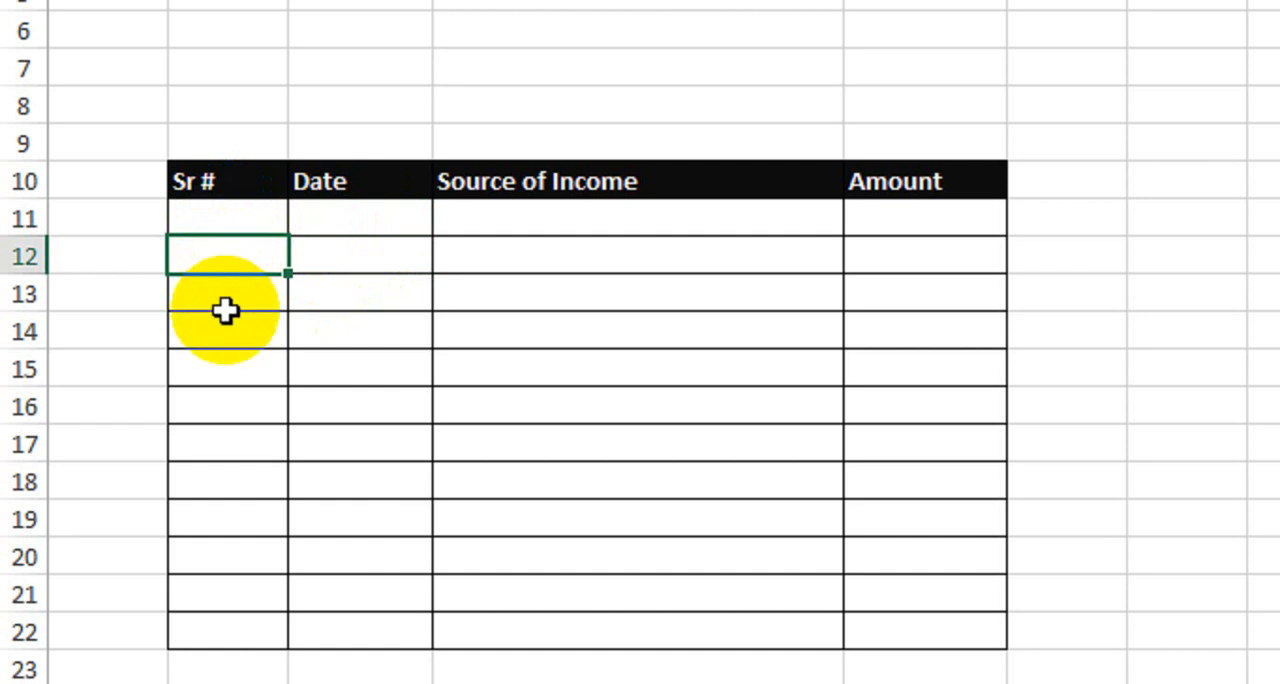
pyautogui.write('=if')
pyautogui.press('Tab')
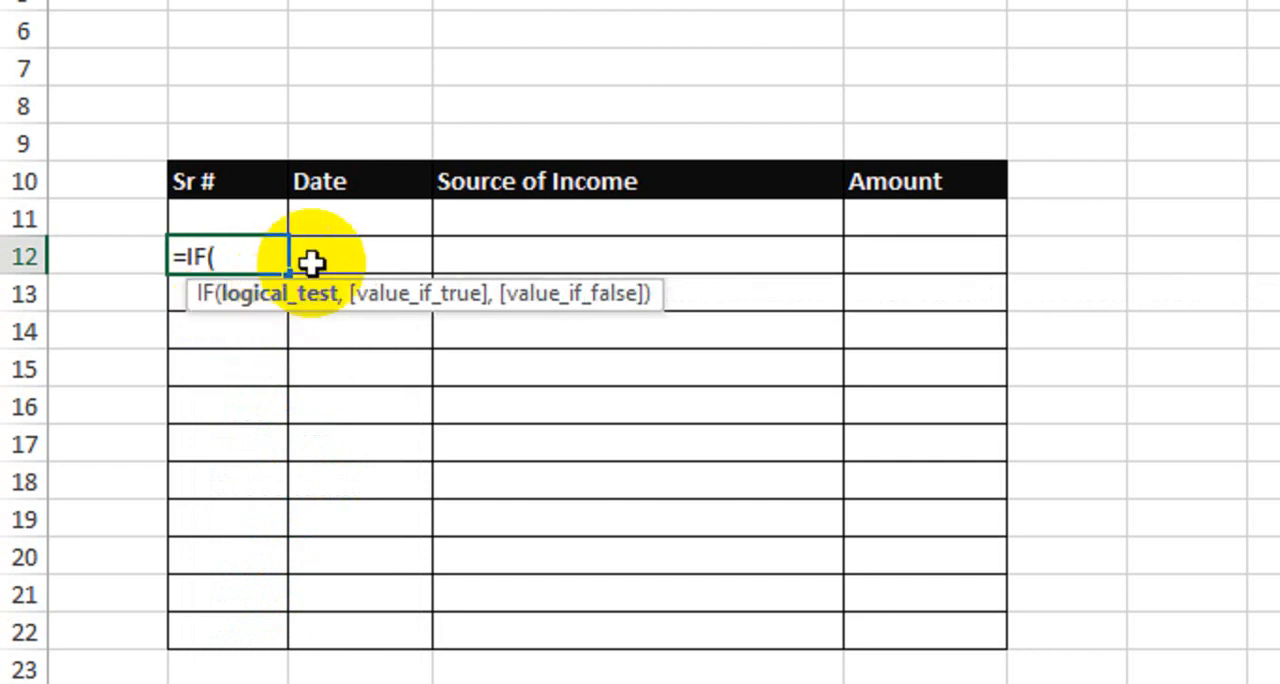
pyautogui.click(364, 256)
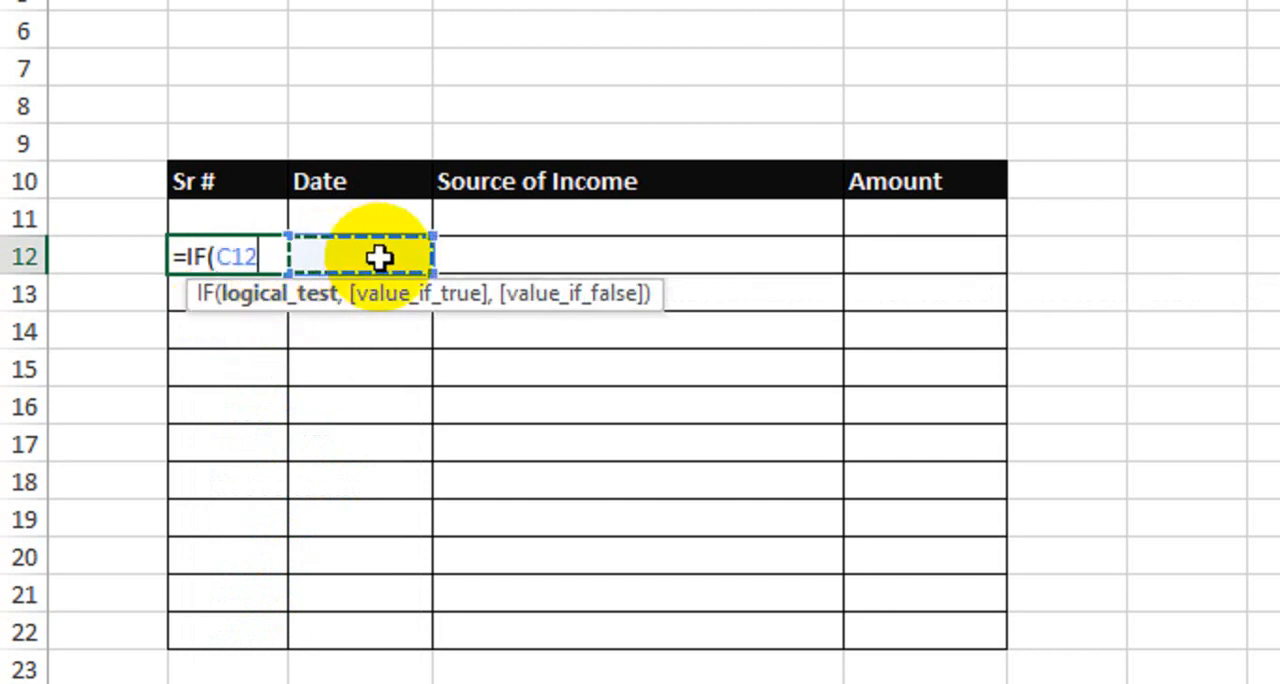
pyautogui.write('=')
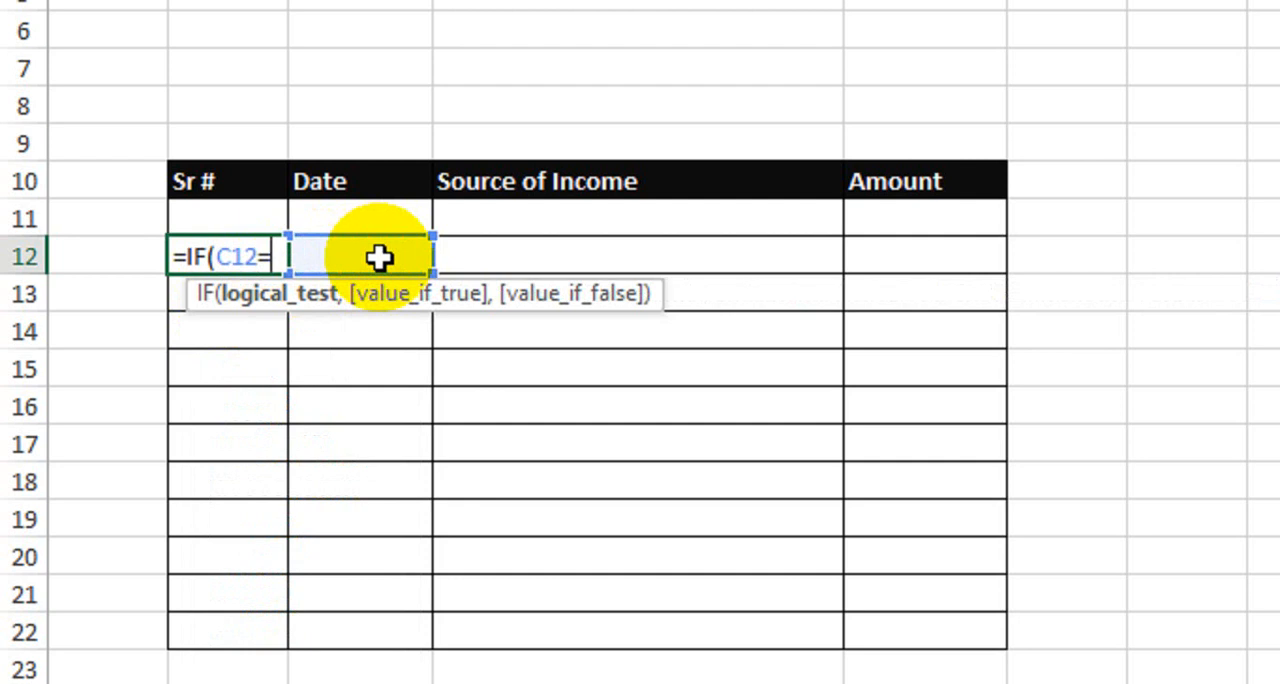
pyautogui.write('""')
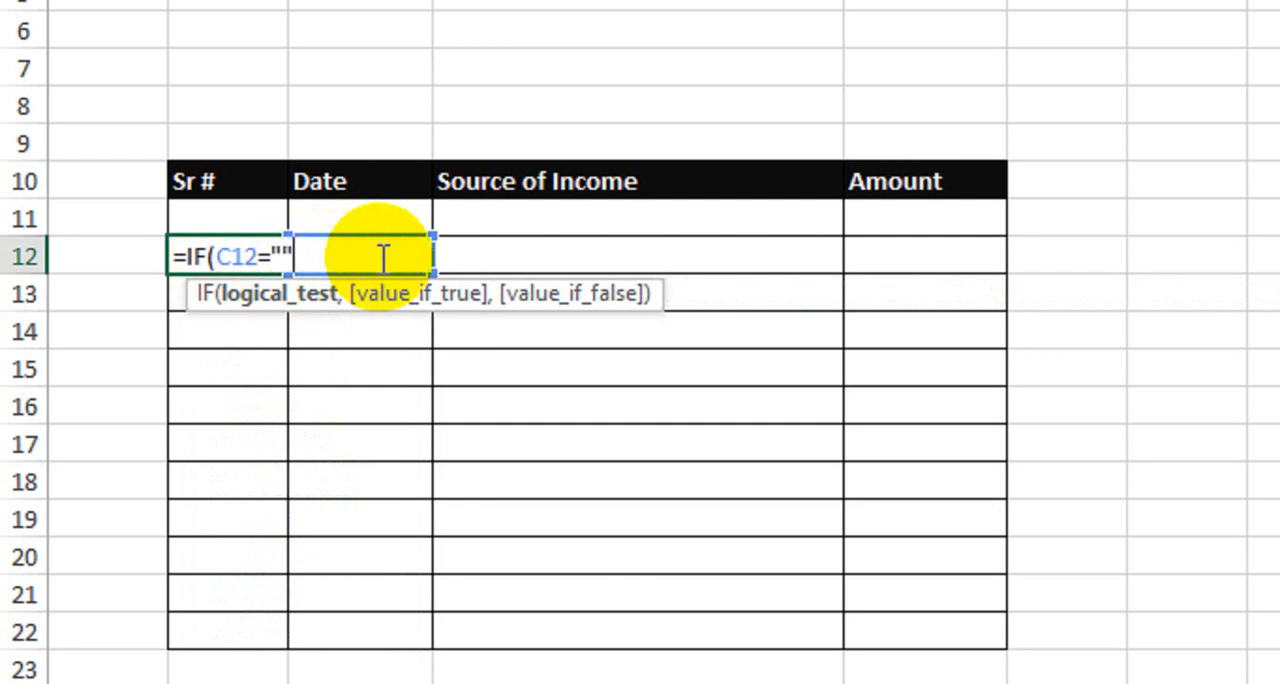
pyautogui.write(',"')
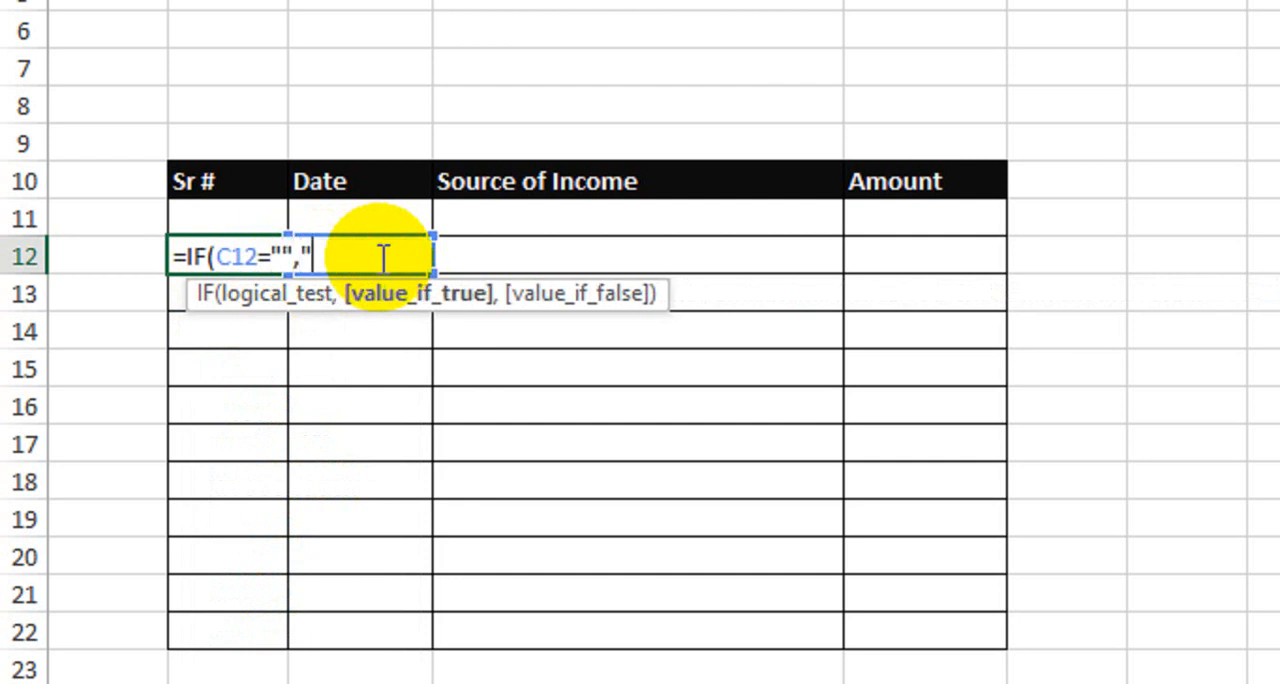
pyautogui.write('",')
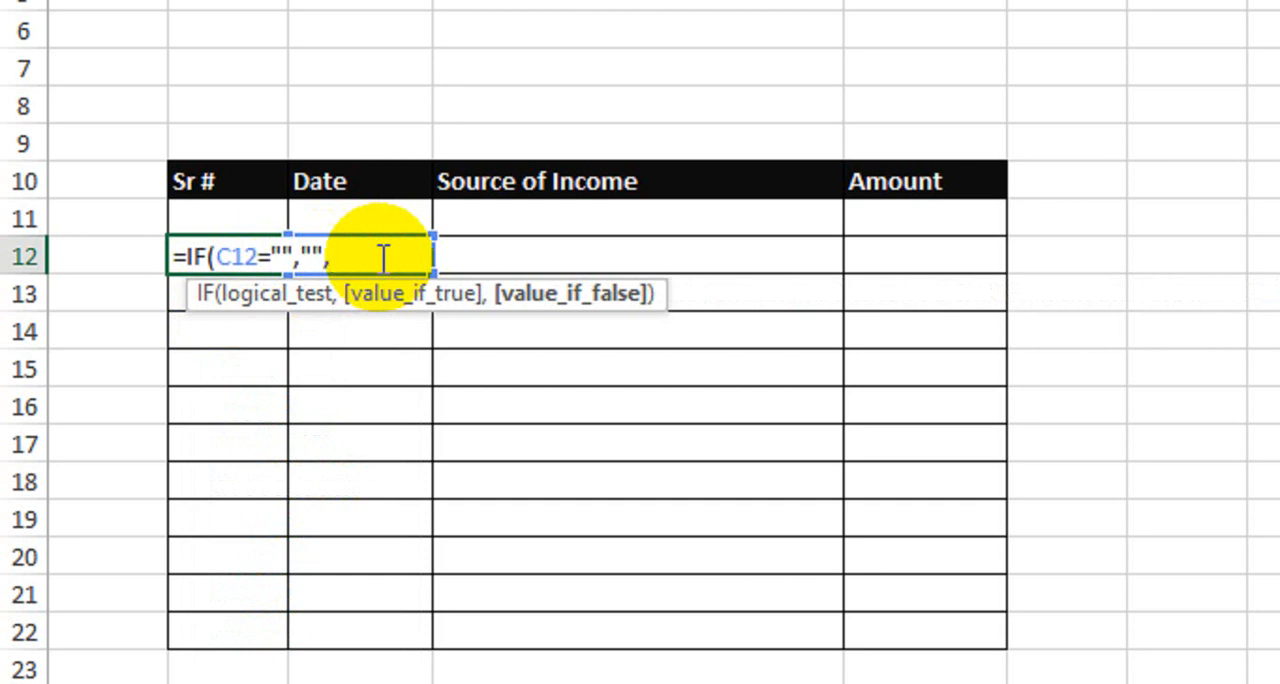
pyautogui.click(240, 216)
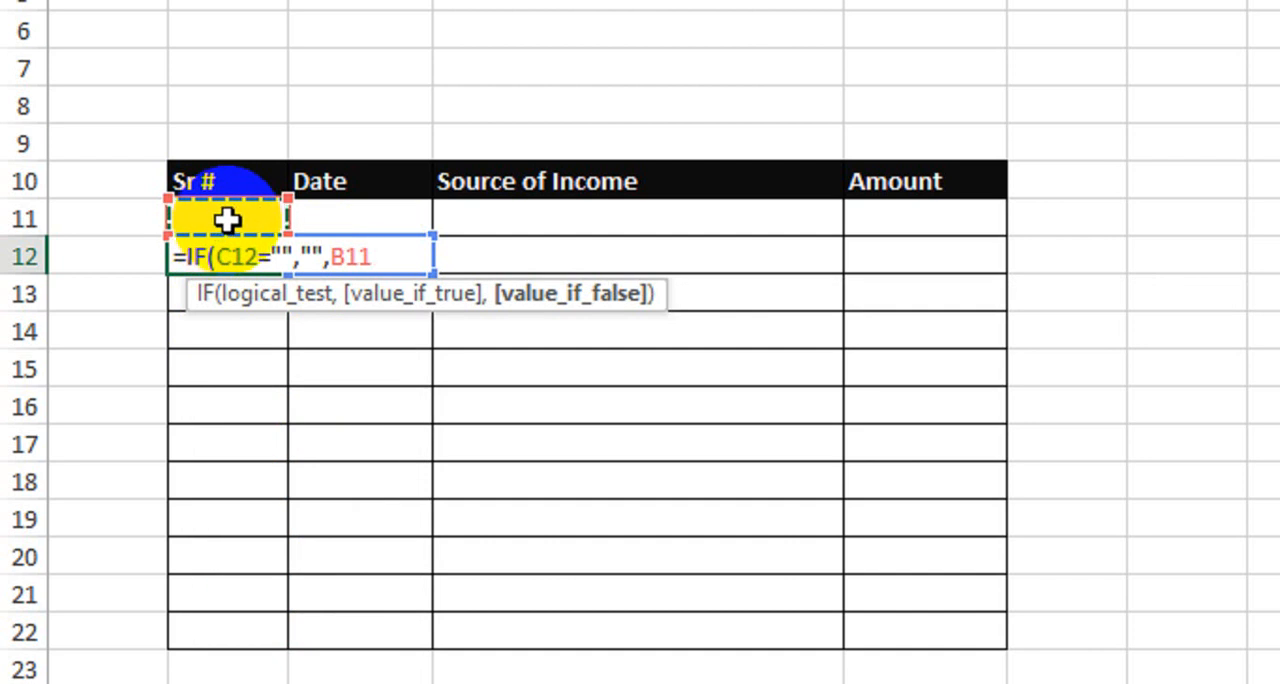
pyautogui.write('+1)')
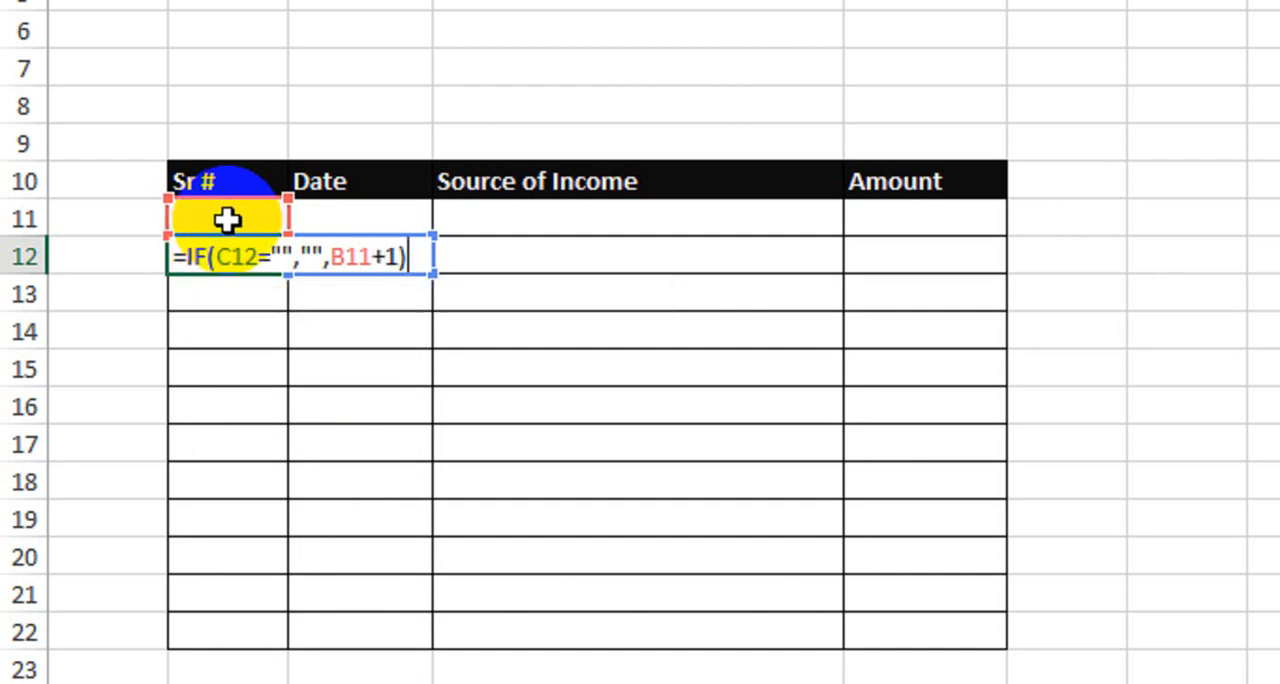
pyautogui.press('Return')
pyautogui.click(245, 249)
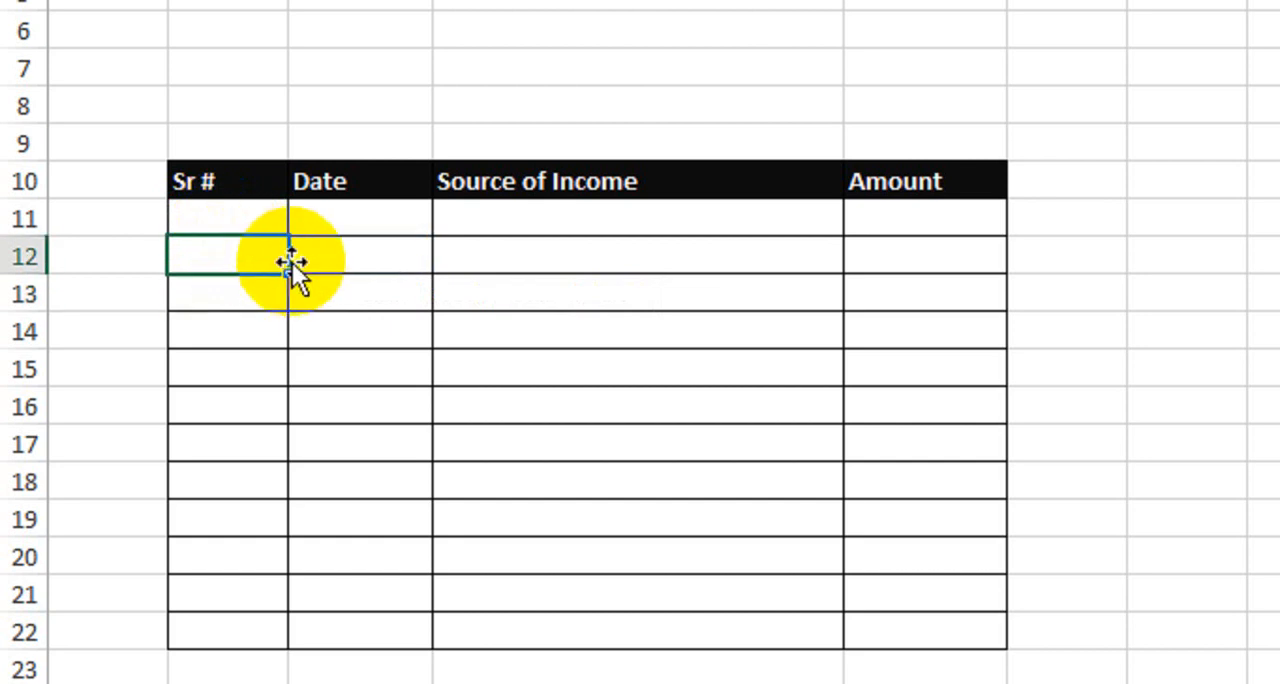
pyautogui.moveTo(289, 272); pyautogui.dragTo(277, 620)
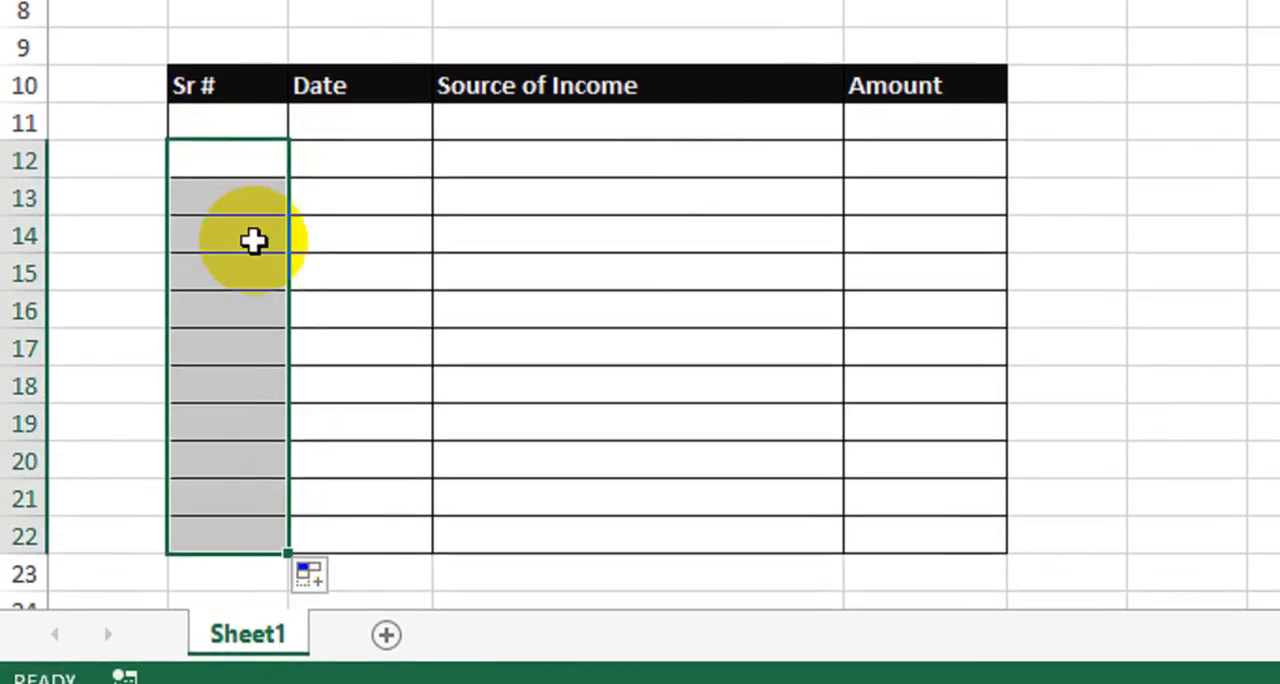
# Test the serial numbering by entering aa in the Date cells C11 to C16, and clear those entries
pyautogui.click(335, 110)
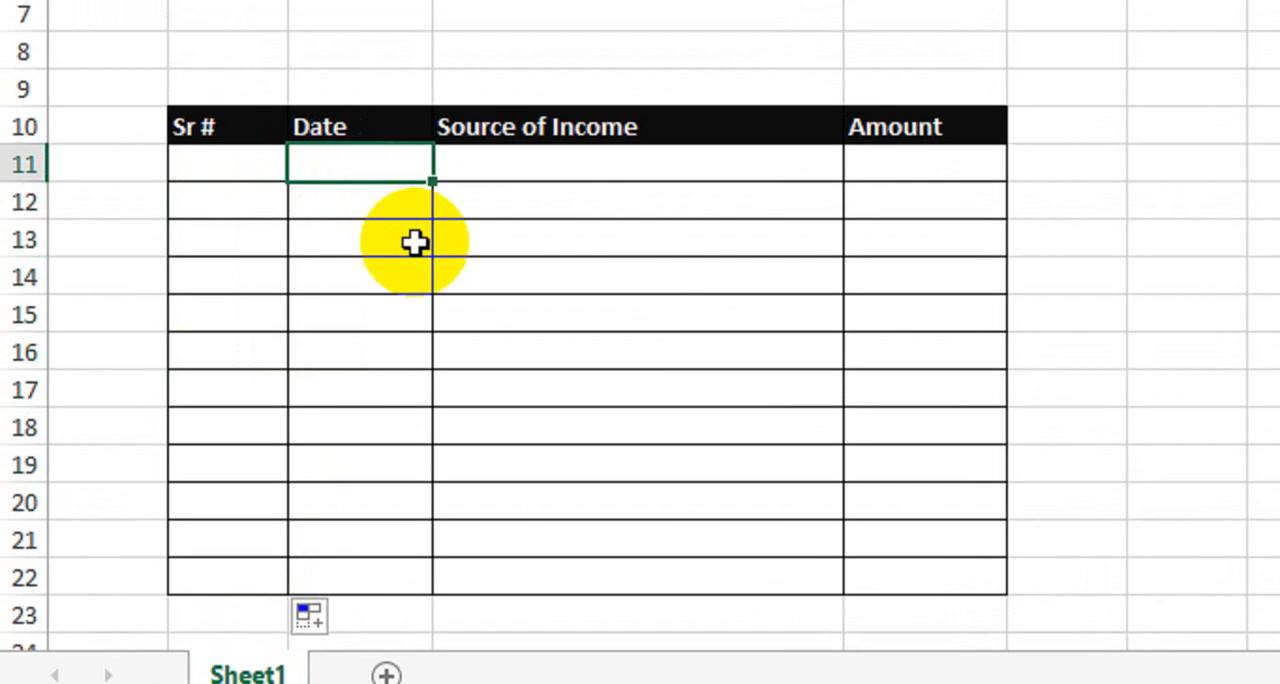
pyautogui.write('aa')
pyautogui.press('Return')
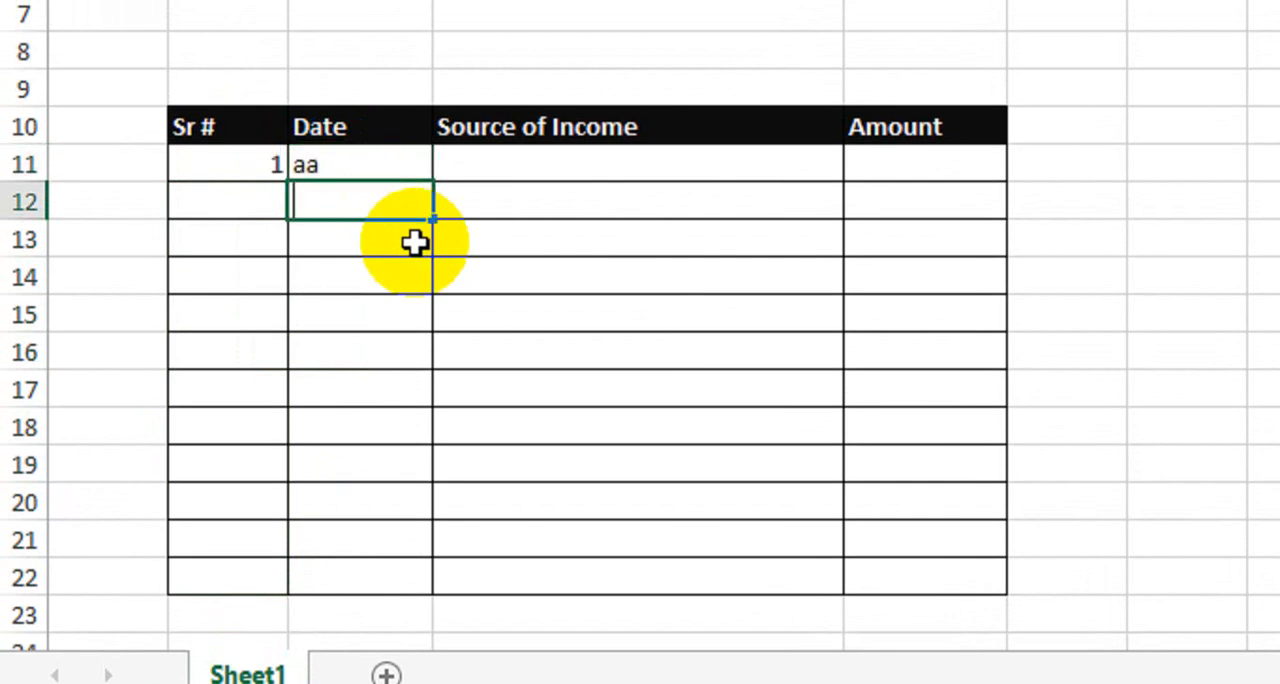
pyautogui.write('aa')
pyautogui.press('Return')
pyautogui.write('aa')
pyautogui.press('Return')
pyautogui.write('aa')
pyautogui.press('Return')
pyautogui.press('Return')
pyautogui.write('aa')
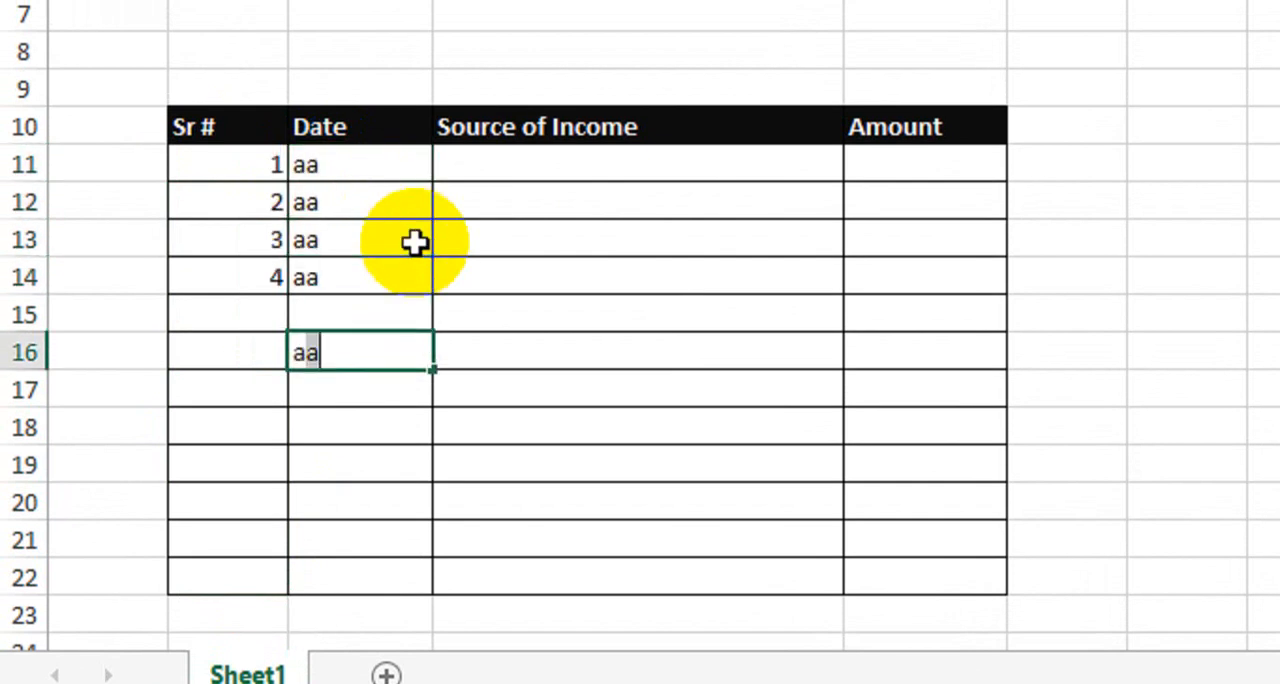
pyautogui.press('Return')
pyautogui.press('Up')
pyautogui.press('Up')
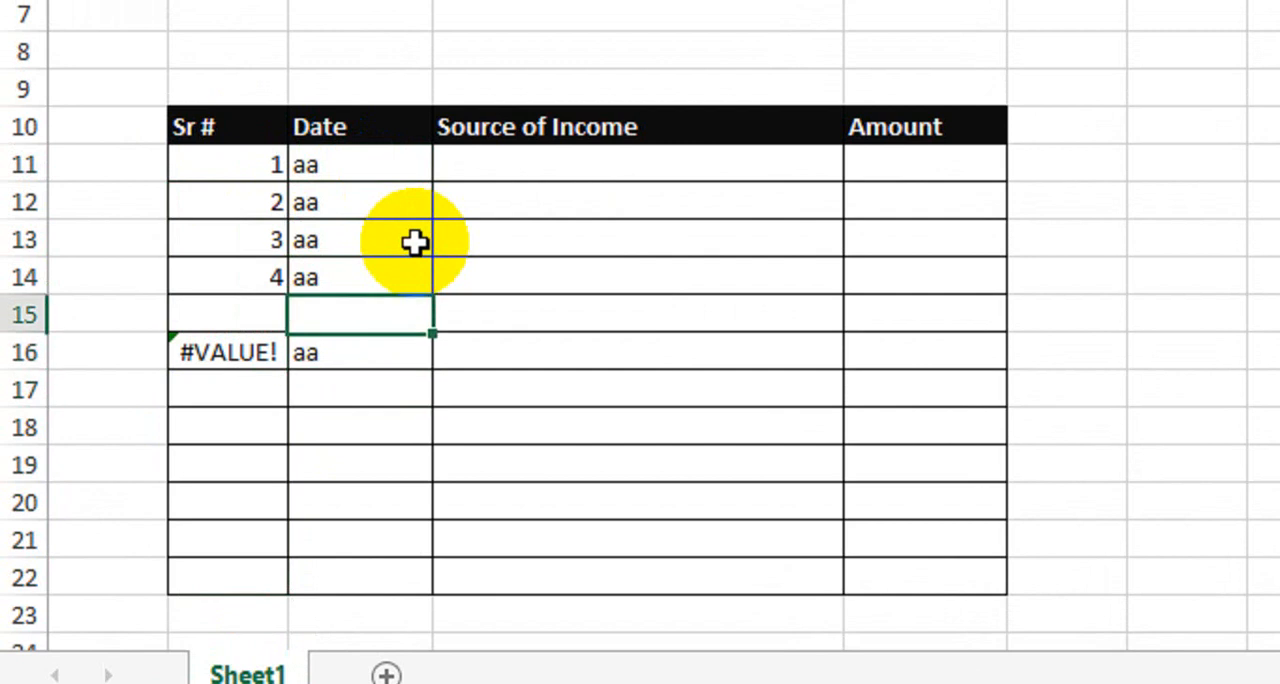
pyautogui.write('aa')
pyautogui.press('Return')
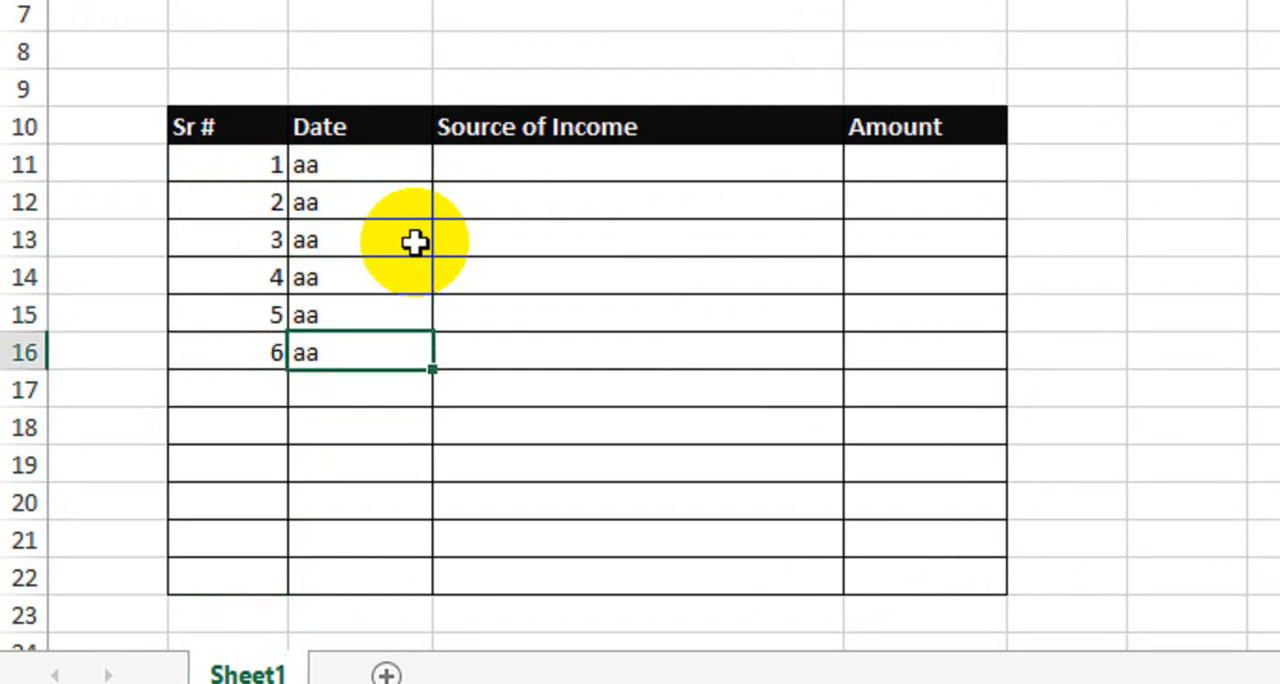
pyautogui.moveTo(366, 164); pyautogui.dragTo(366, 345)
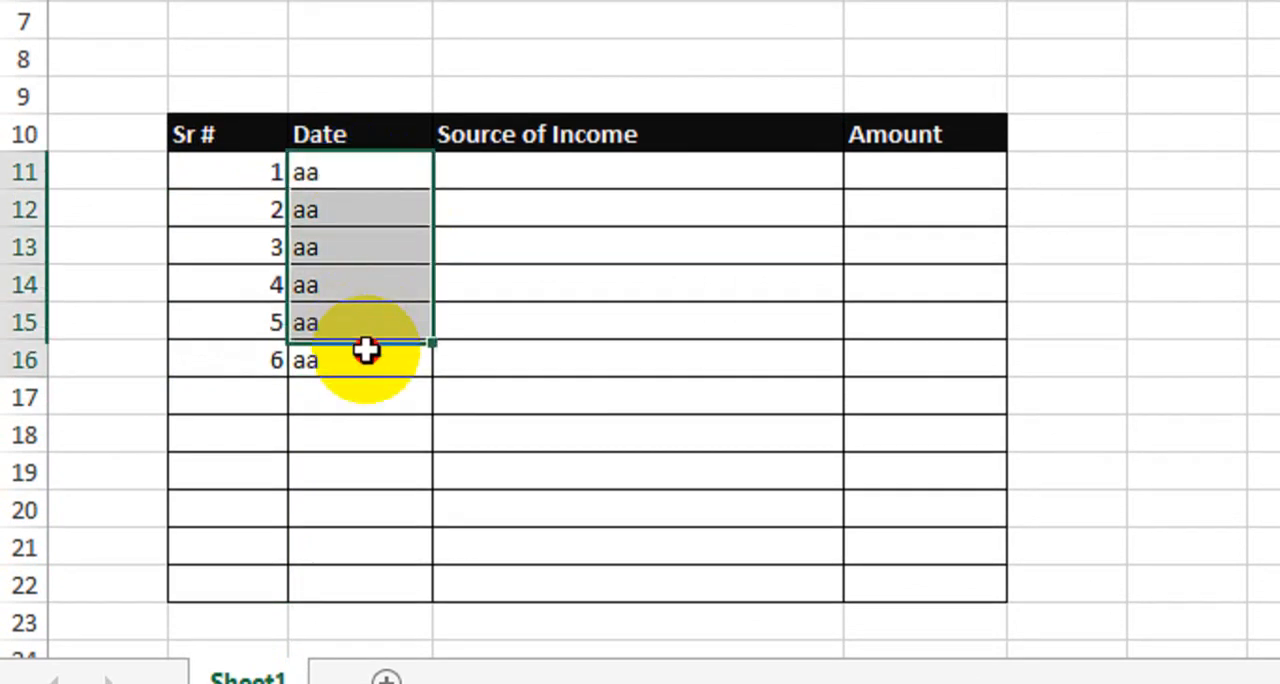
pyautogui.press('Delete')
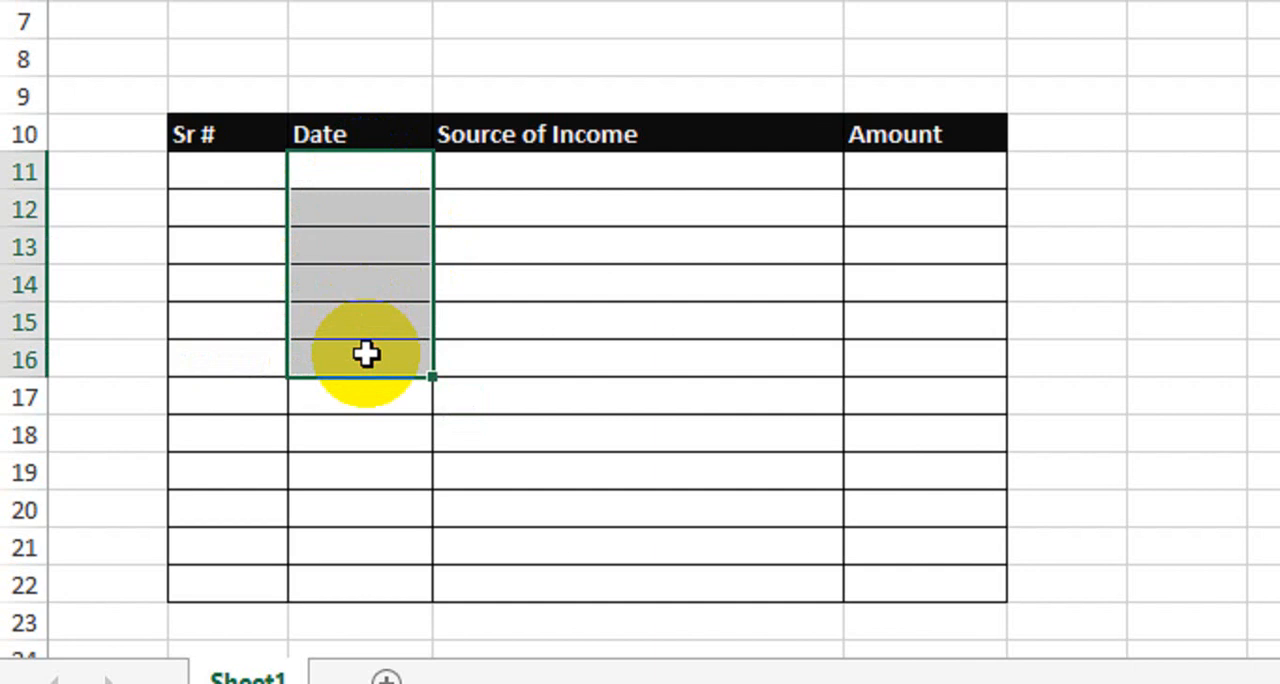
# Enter the date 1-Aug-2022 in C11 and fill consecutive daily dates down through C15
pyautogui.click(336, 176)
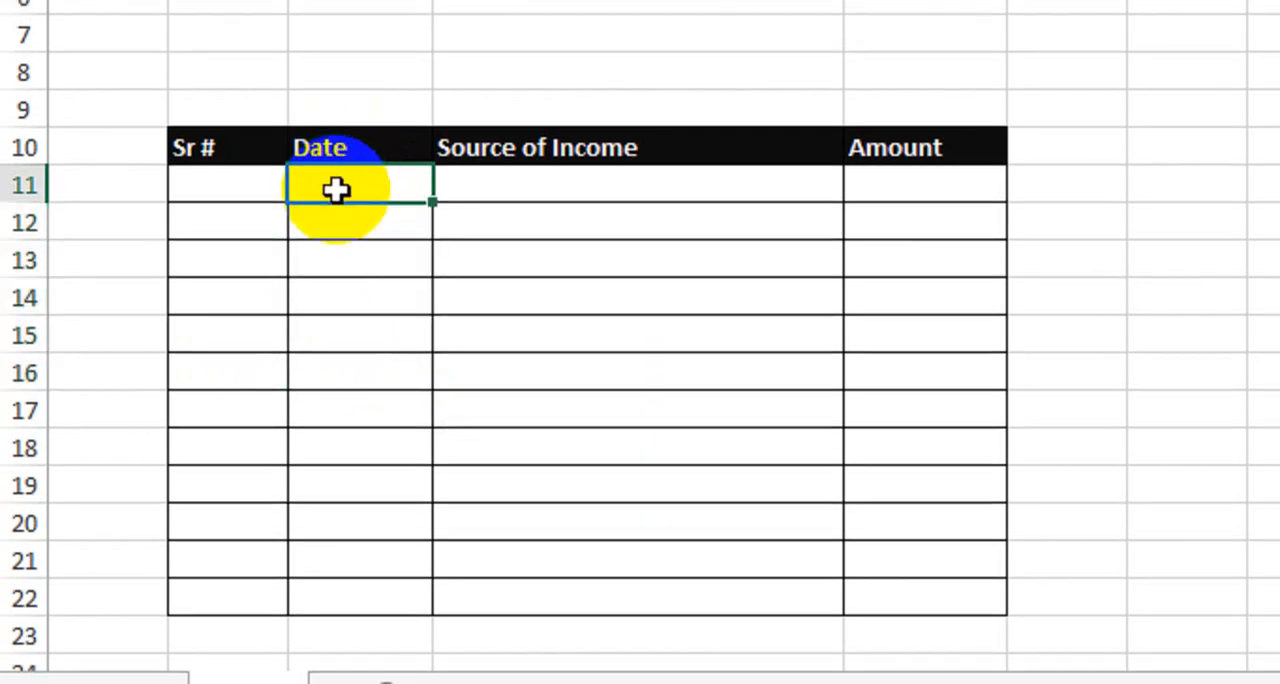
pyautogui.write('1-Aug-2022')
pyautogui.press('Return')
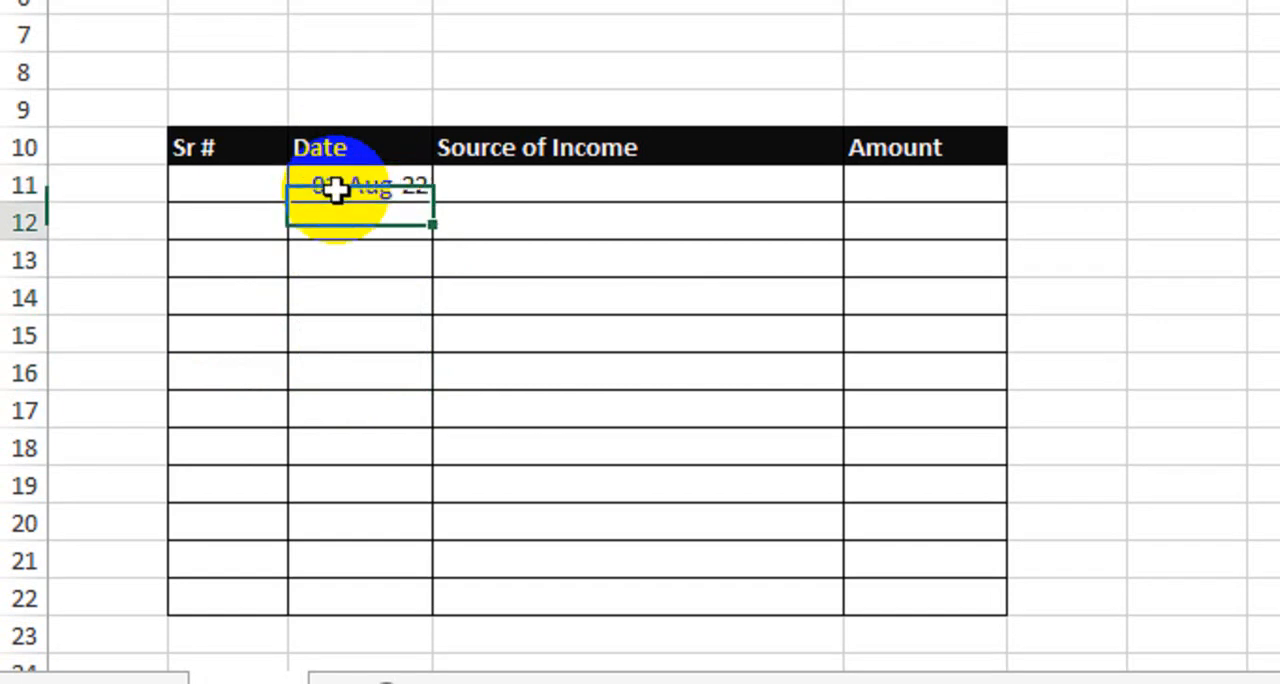
pyautogui.click(335, 188)
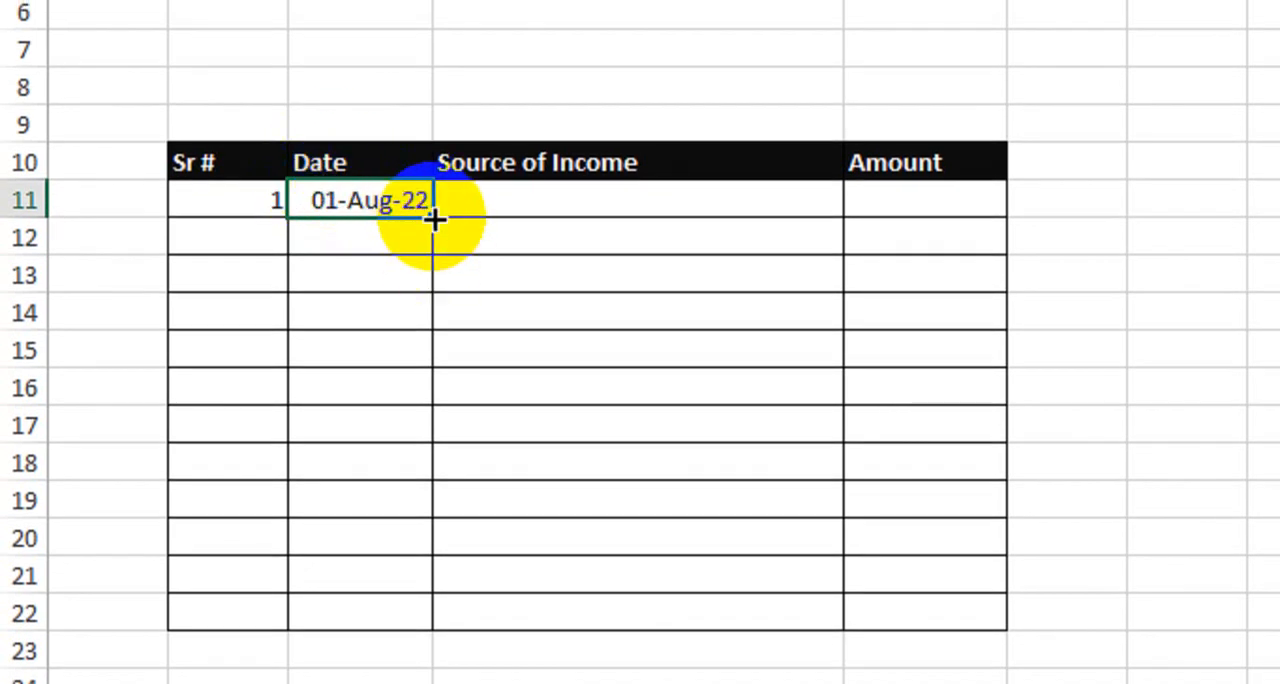
pyautogui.moveTo(429, 218); pyautogui.dragTo(431, 380)
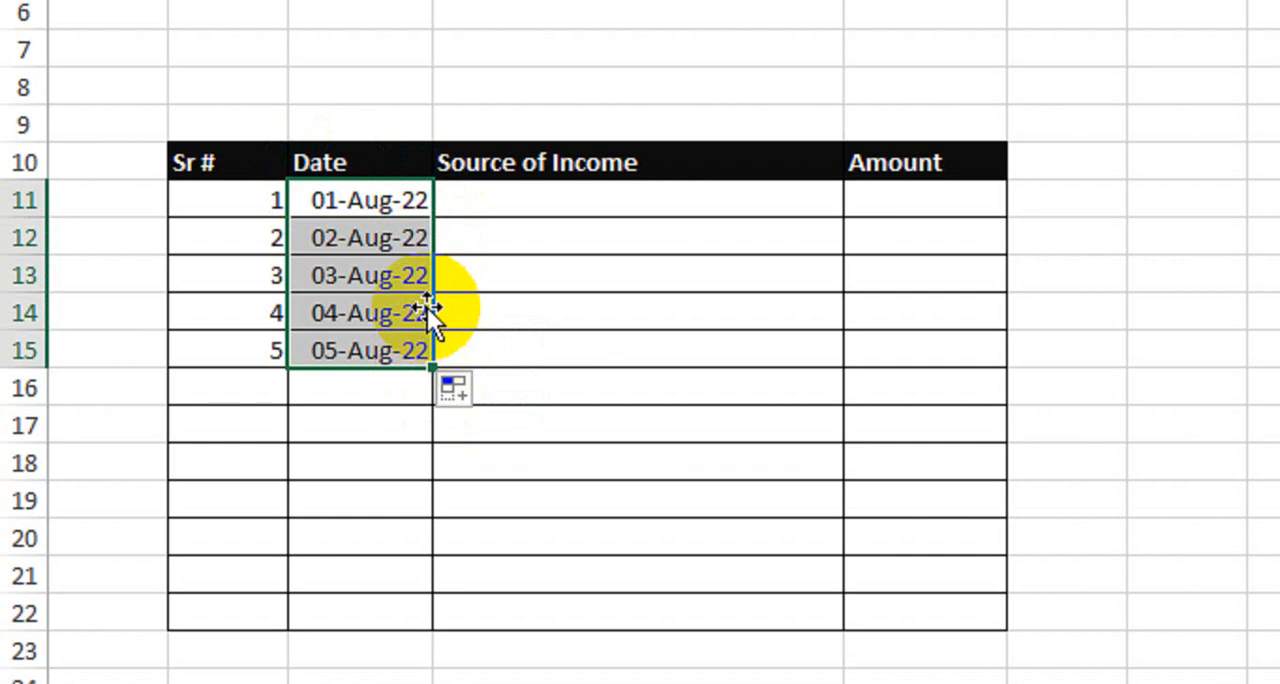
# Enter Salary, Bonus, Over Time, Incentive and Fuel under Source of Income in D11 to D15
pyautogui.click(495, 210)
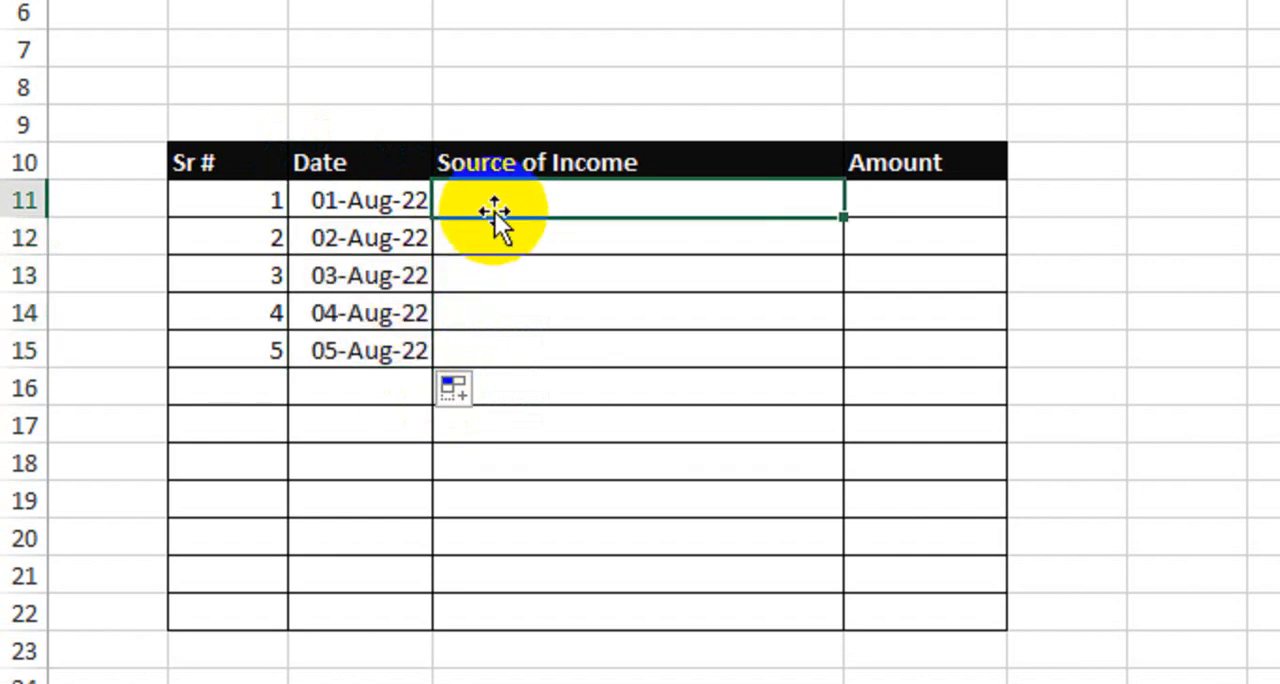
pyautogui.write('Salary')
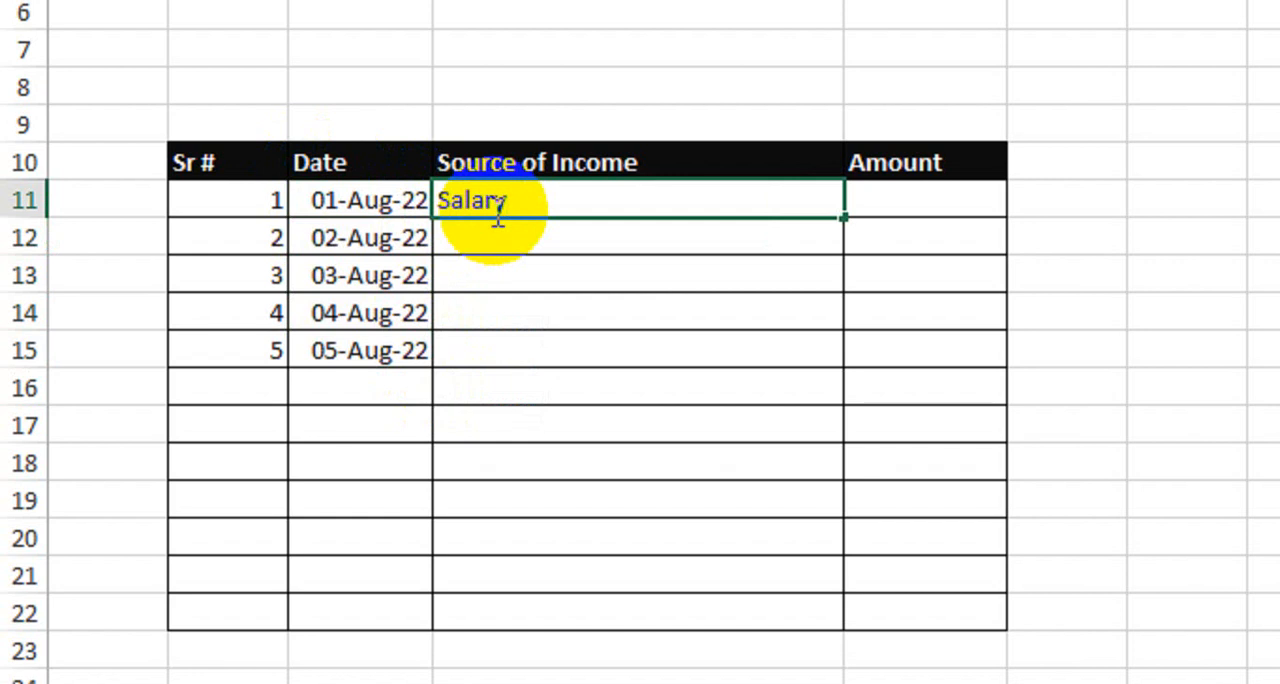
pyautogui.press('Return')
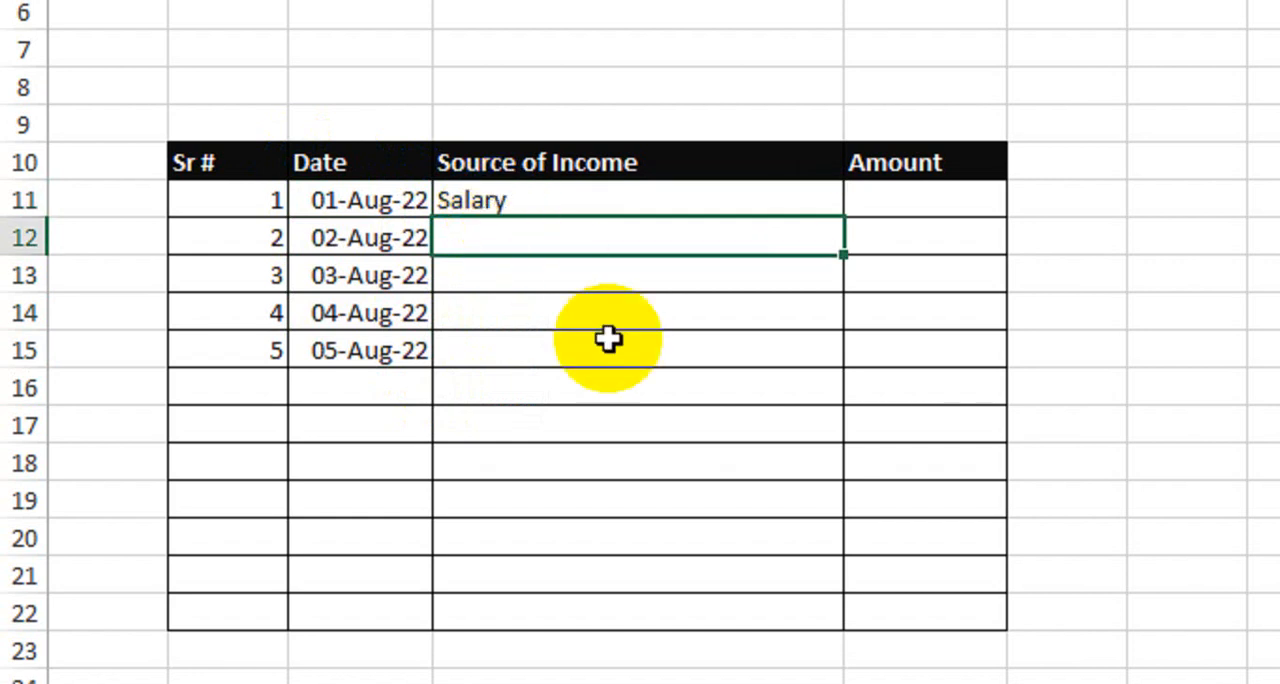
pyautogui.write('Bonus')
pyautogui.press('Return')
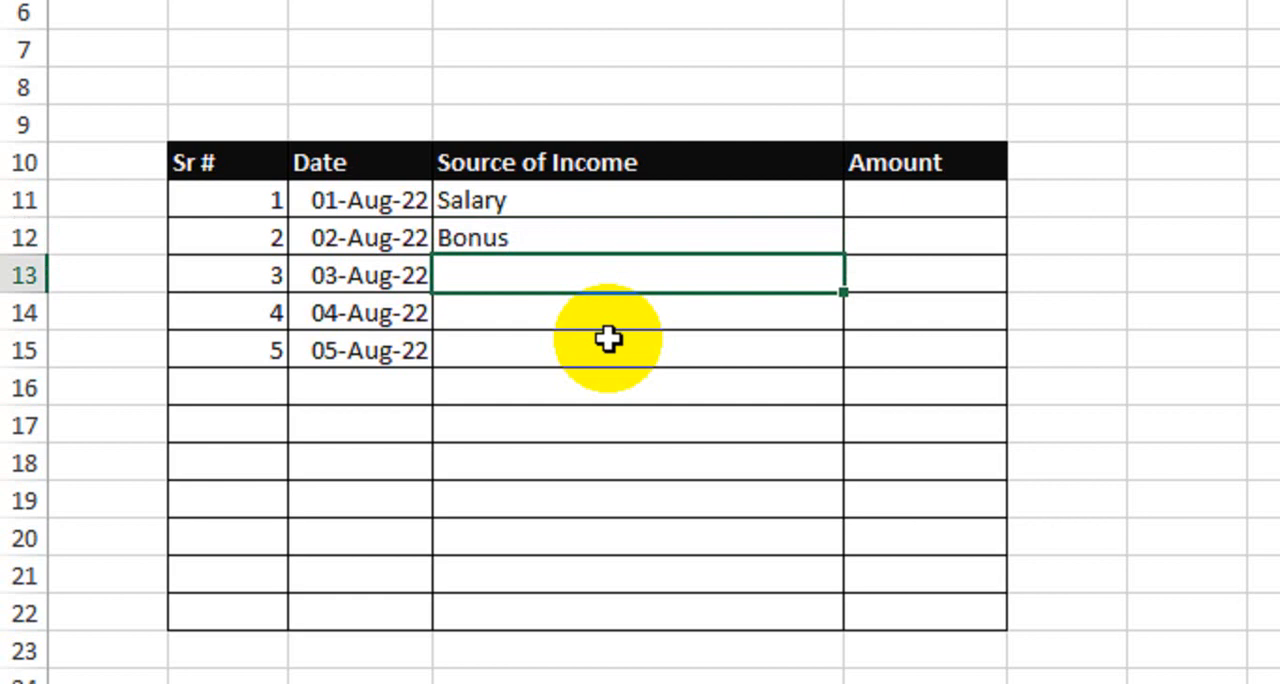
pyautogui.write('Over Time')
pyautogui.press('Return')
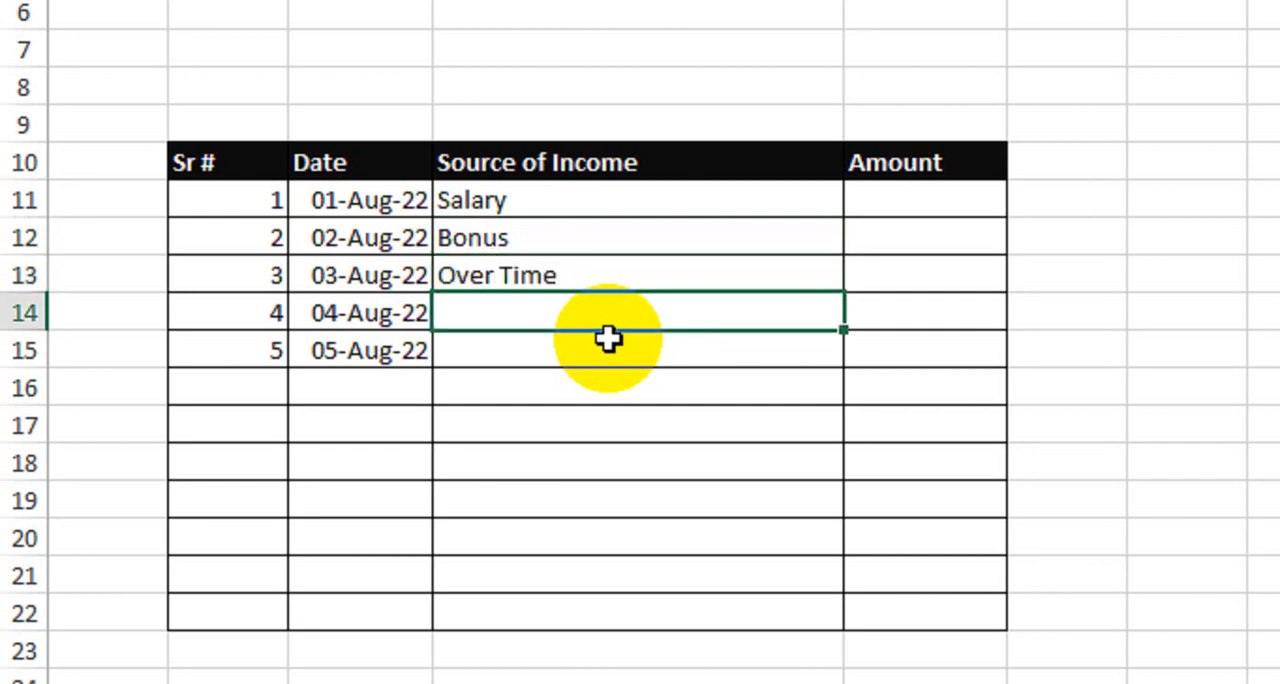
pyautogui.write('Incent')
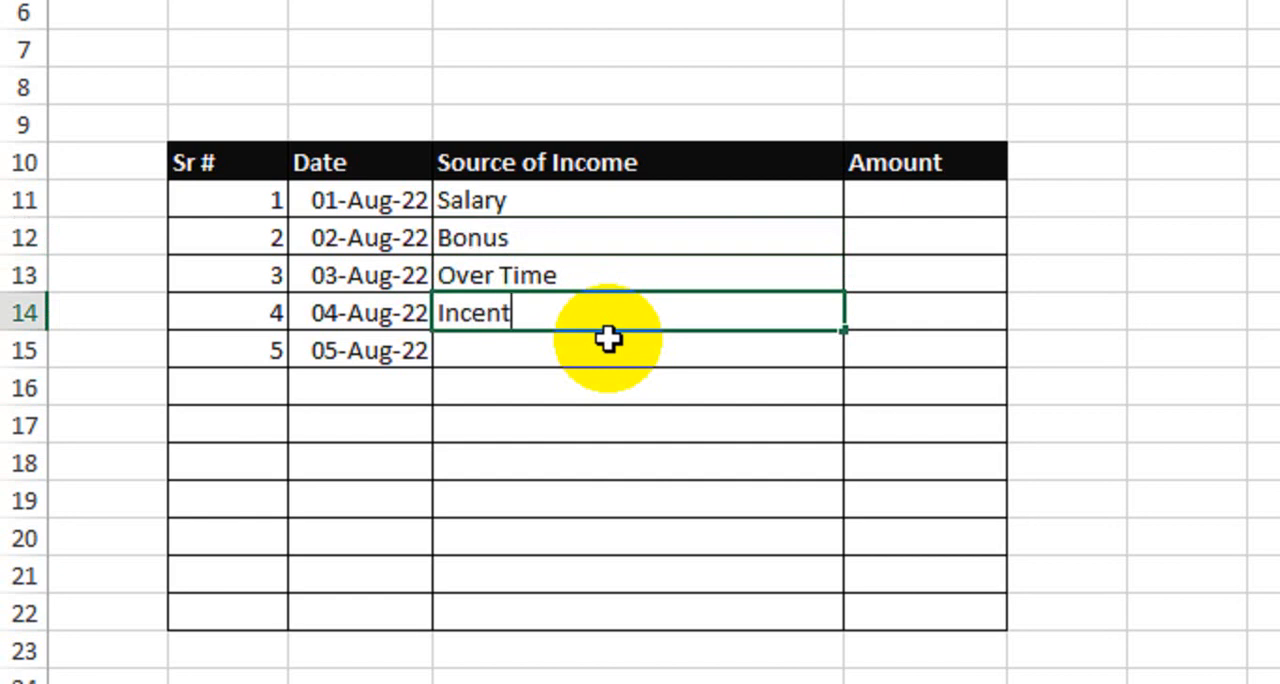
pyautogui.write('ive')
pyautogui.press('Return')
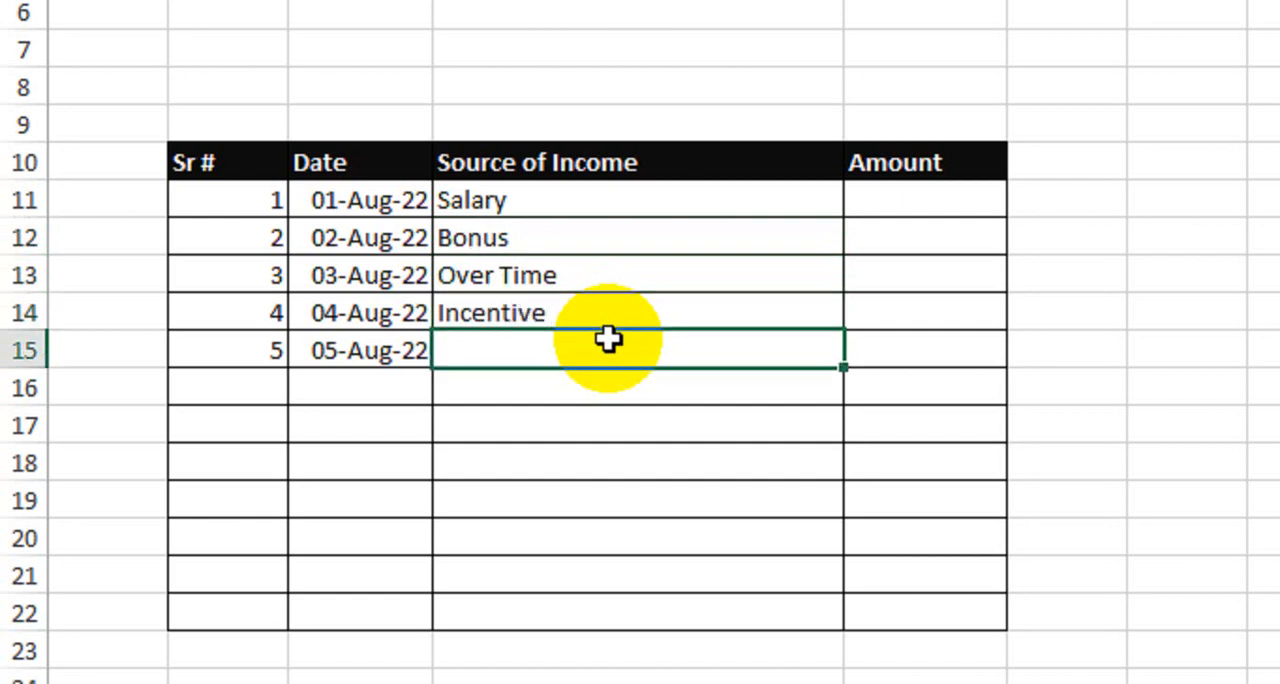
pyautogui.write('Fuel')
pyautogui.press('Return')
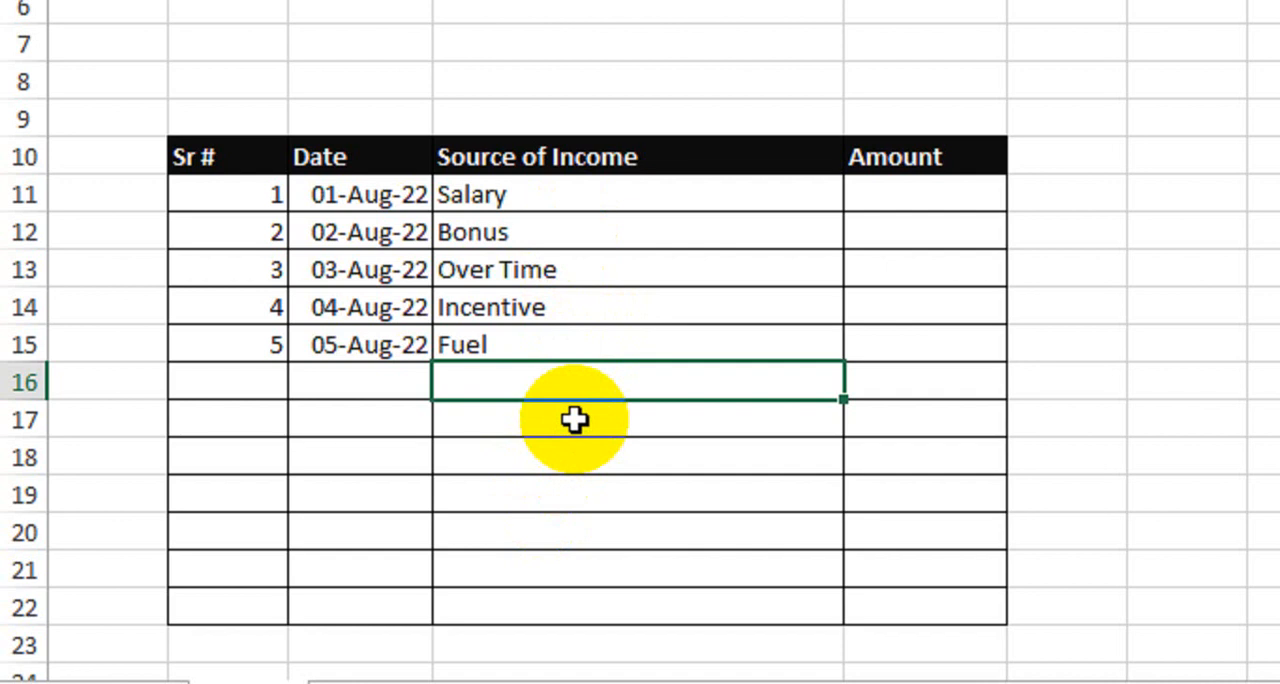
# Enter the amounts 50000, 30000, 4000, 10000 and 6000 in E11 to E15 for the five income sources
pyautogui.click(959, 200)
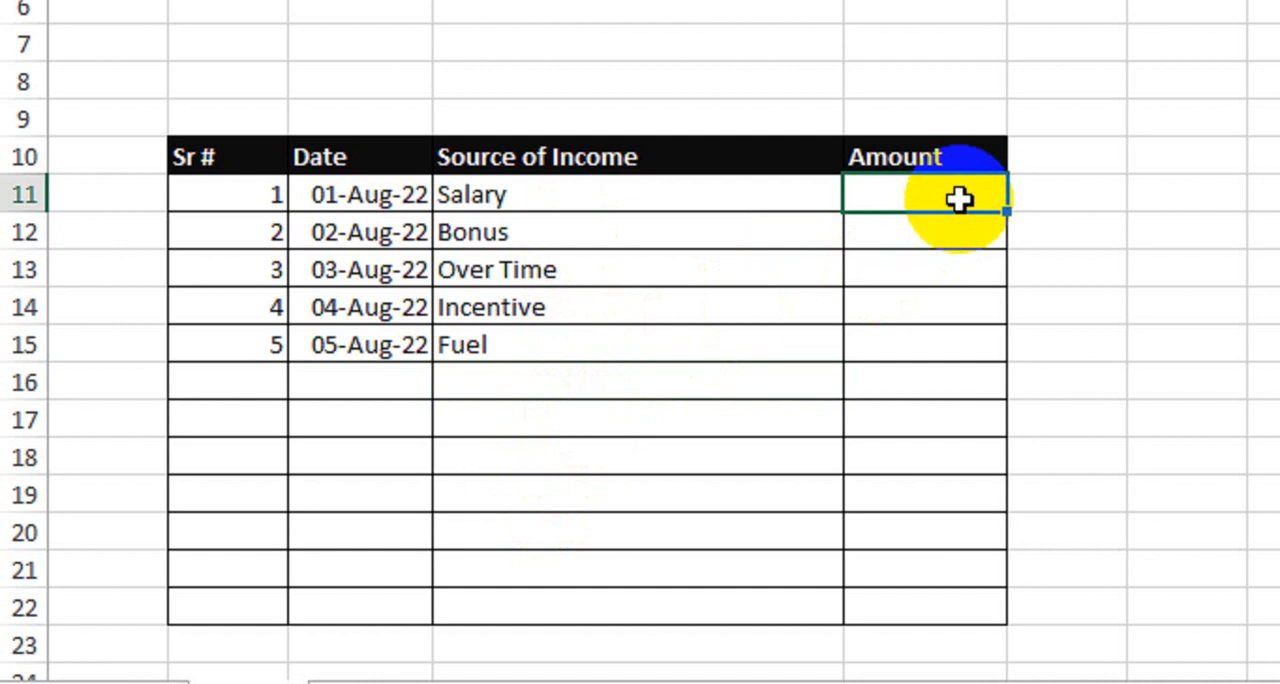
pyautogui.write('50000')
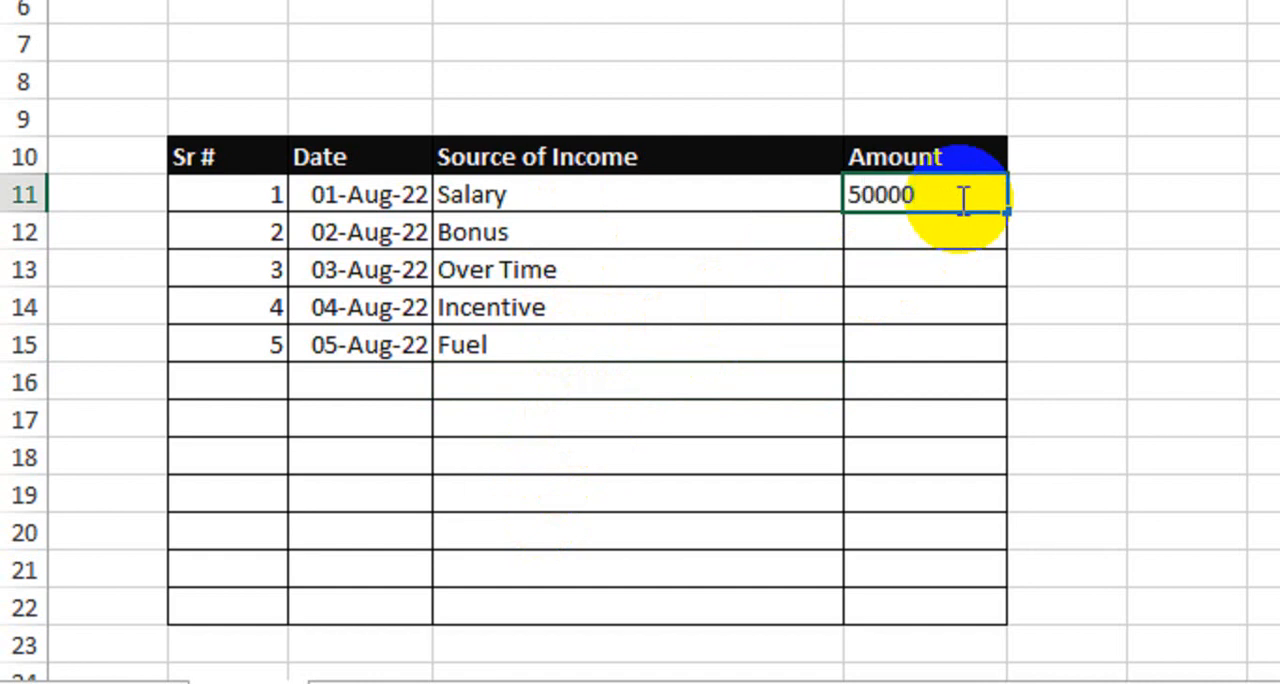
pyautogui.press('Return')
pyautogui.write('300')
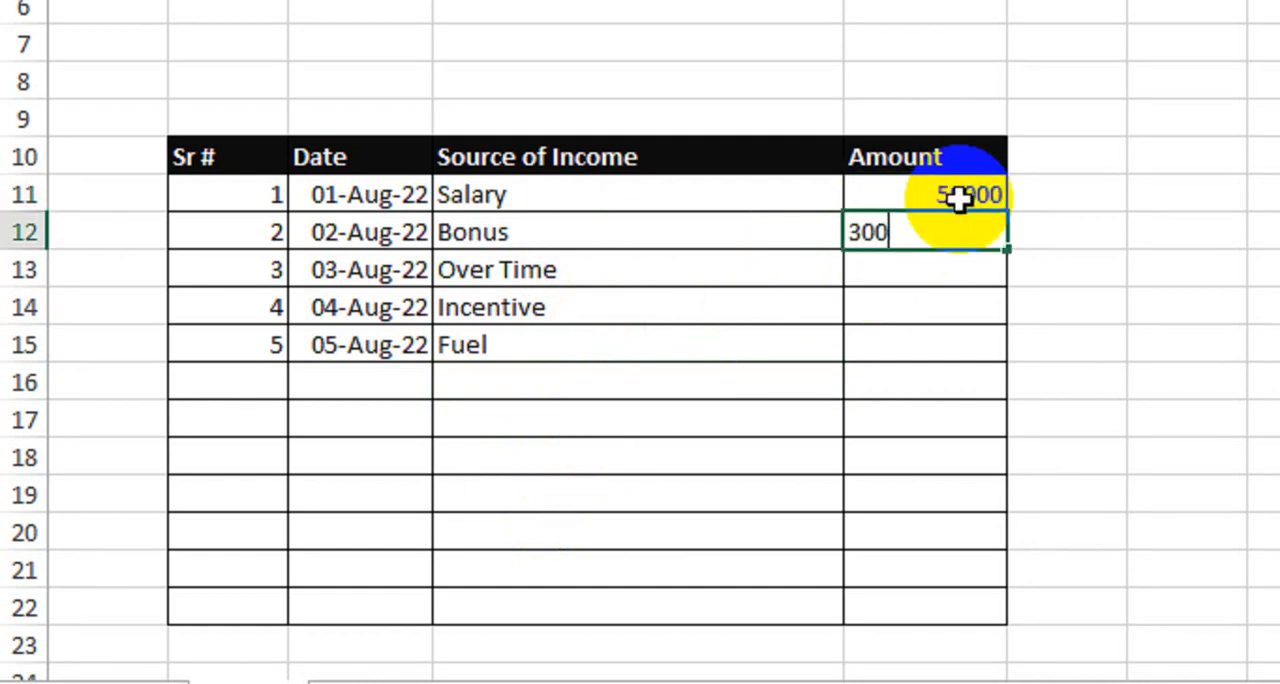
pyautogui.write('00')
pyautogui.press('Return')
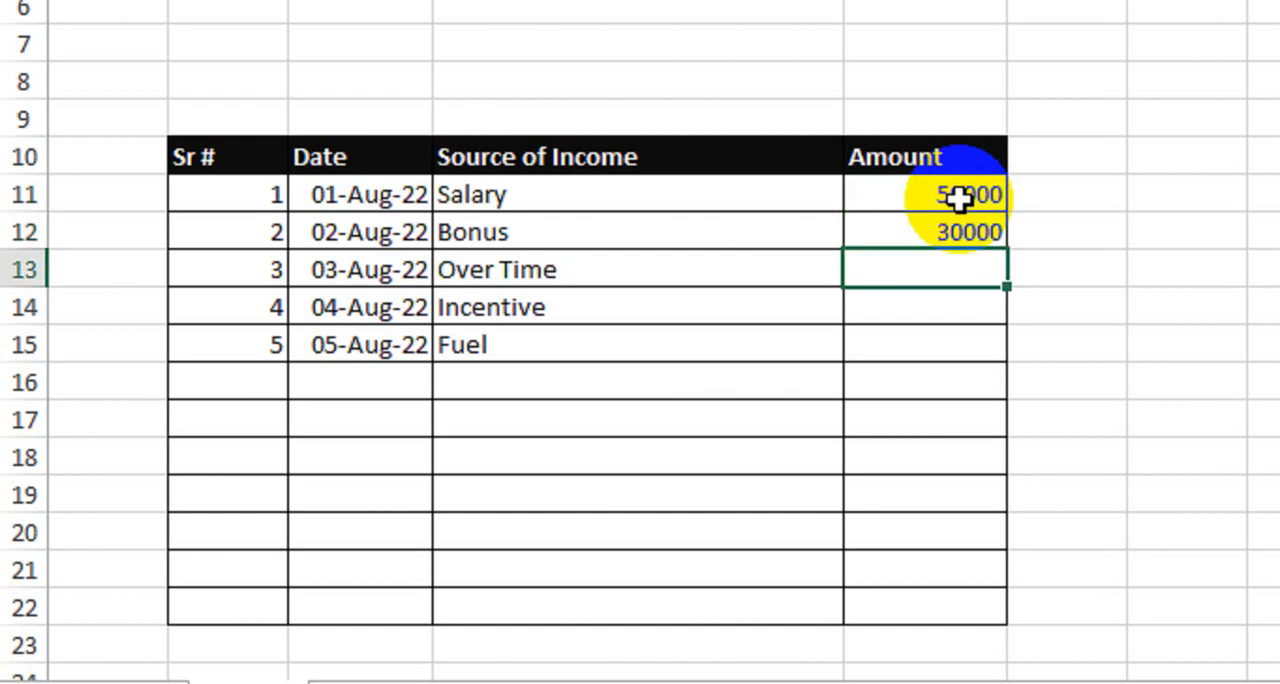
pyautogui.write('4000')
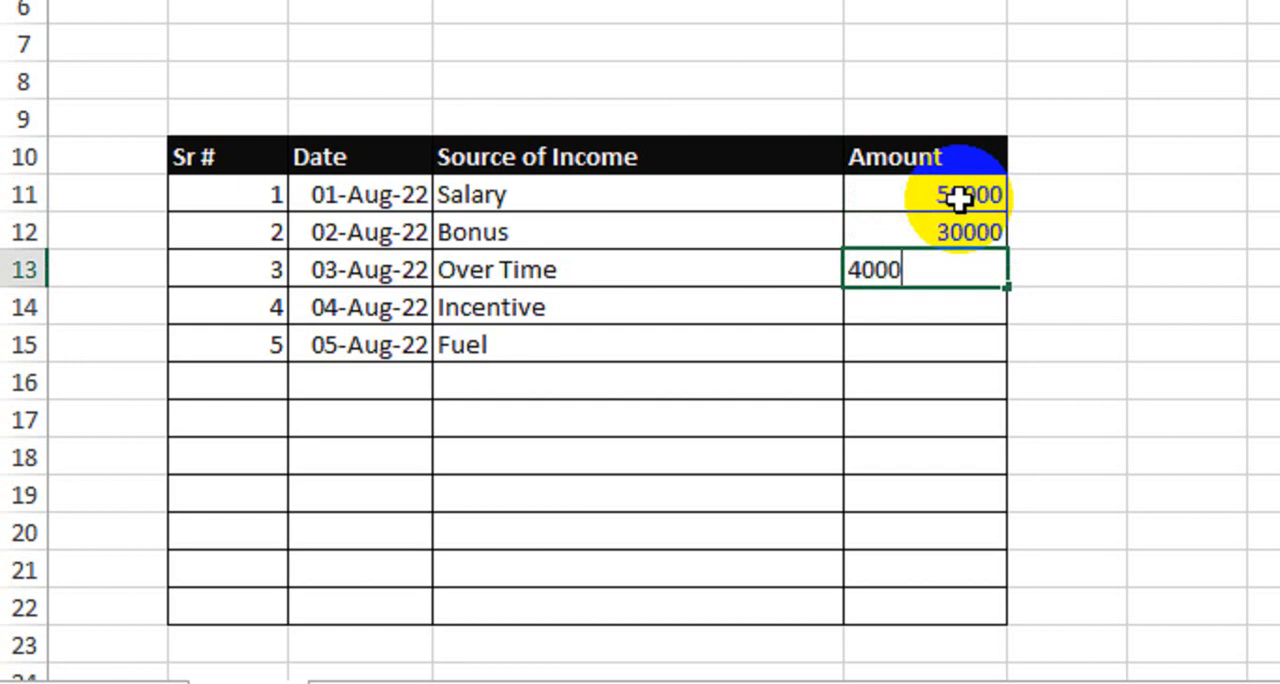
pyautogui.press('Return')
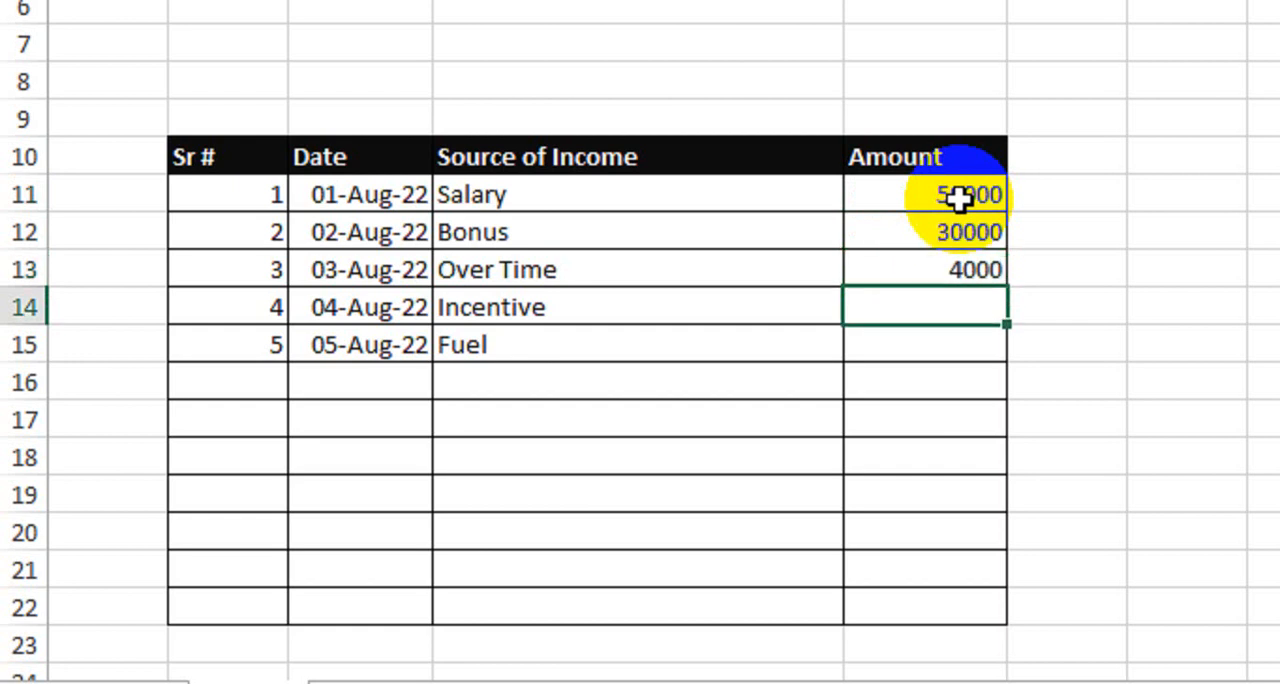
pyautogui.write('10000')
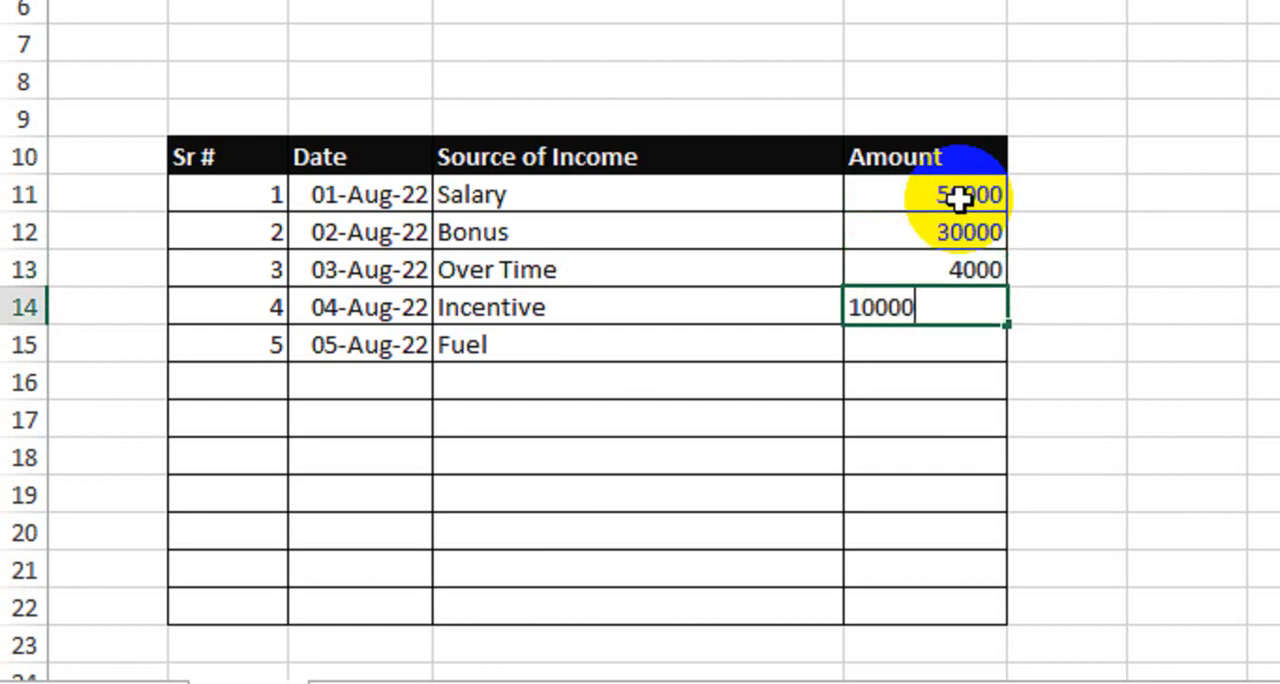
pyautogui.press('Return')
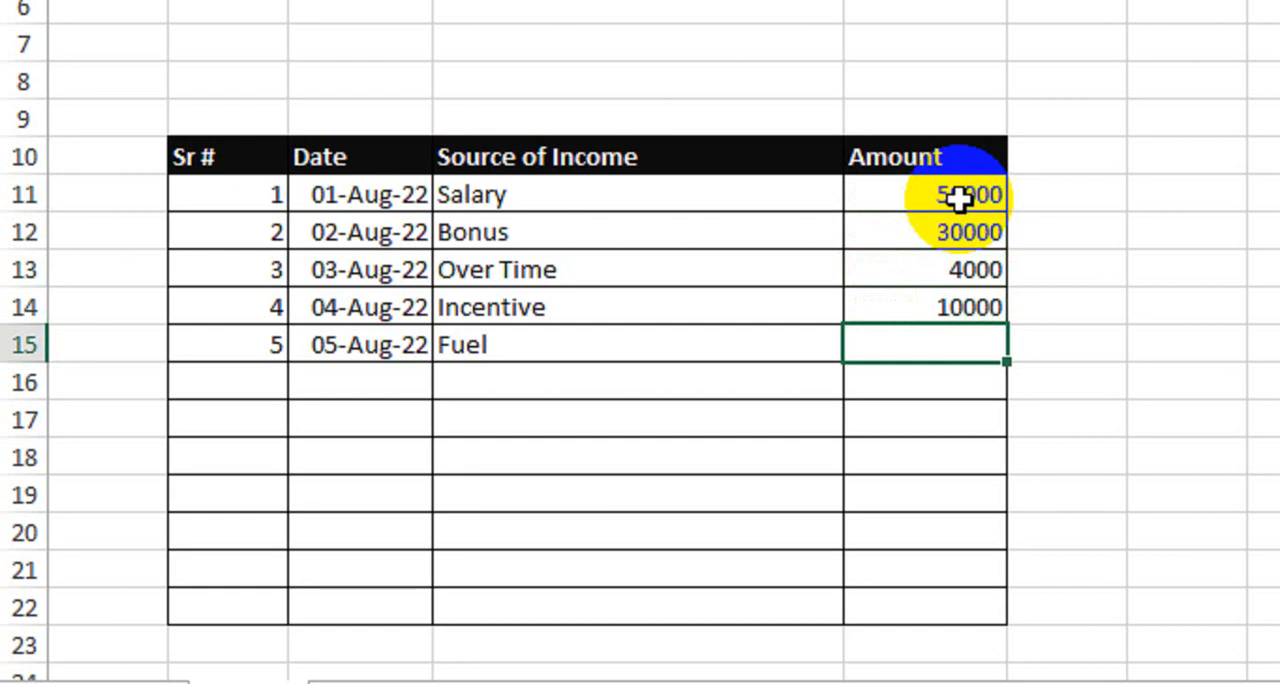
pyautogui.write('6000')
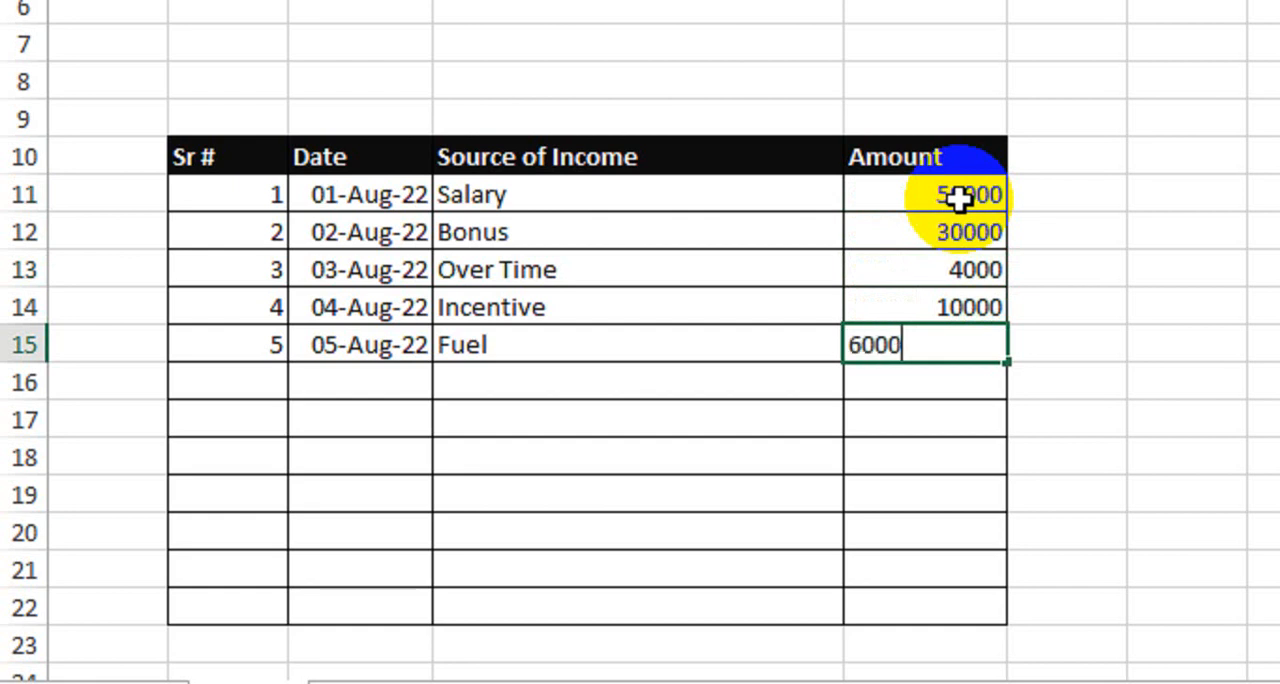
pyautogui.press('Return')
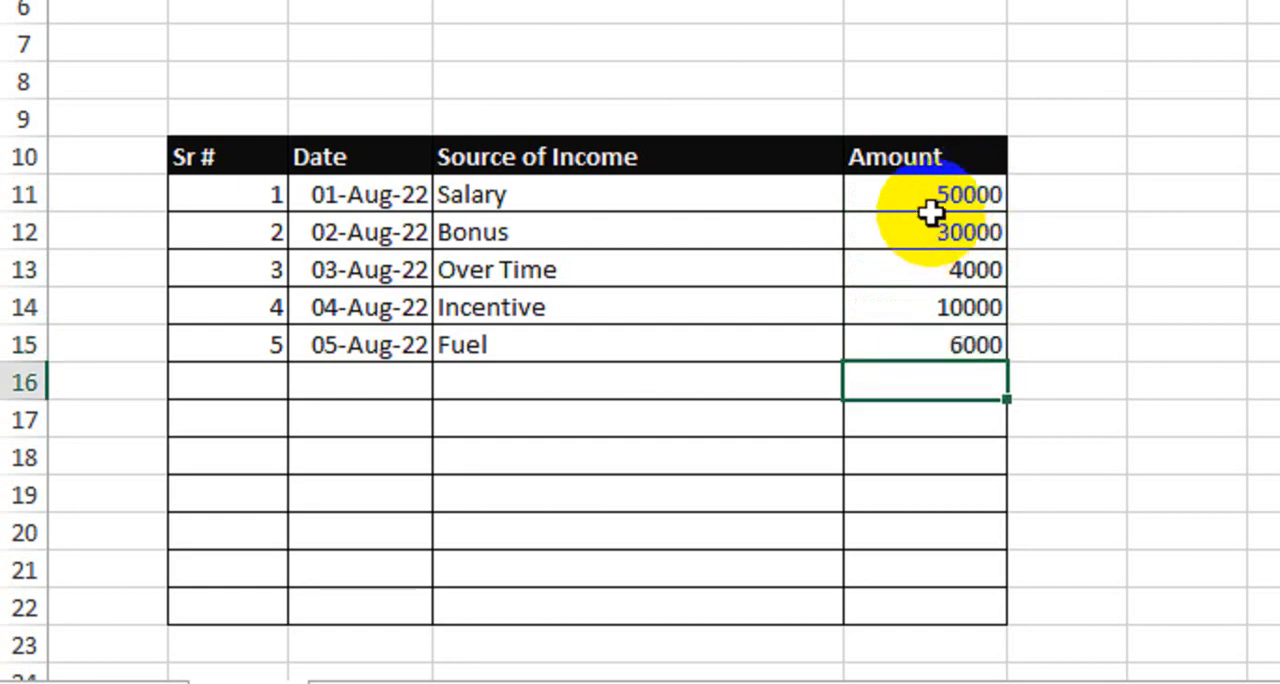
# Copy the whole income table B10:E22 and paste it beside the original, starting at cell G10
pyautogui.moveTo(250, 157); pyautogui.dragTo(891, 620)
pyautogui.click(888, 470)
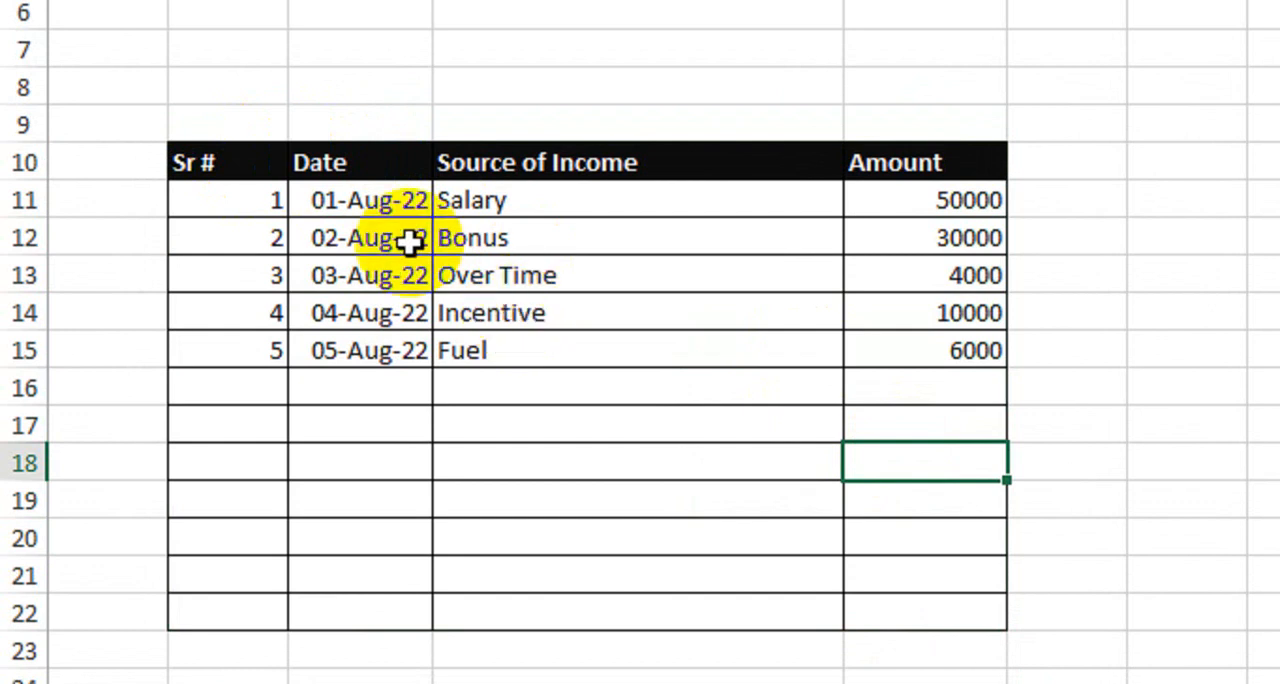
pyautogui.moveTo(263, 172); pyautogui.dragTo(886, 628)
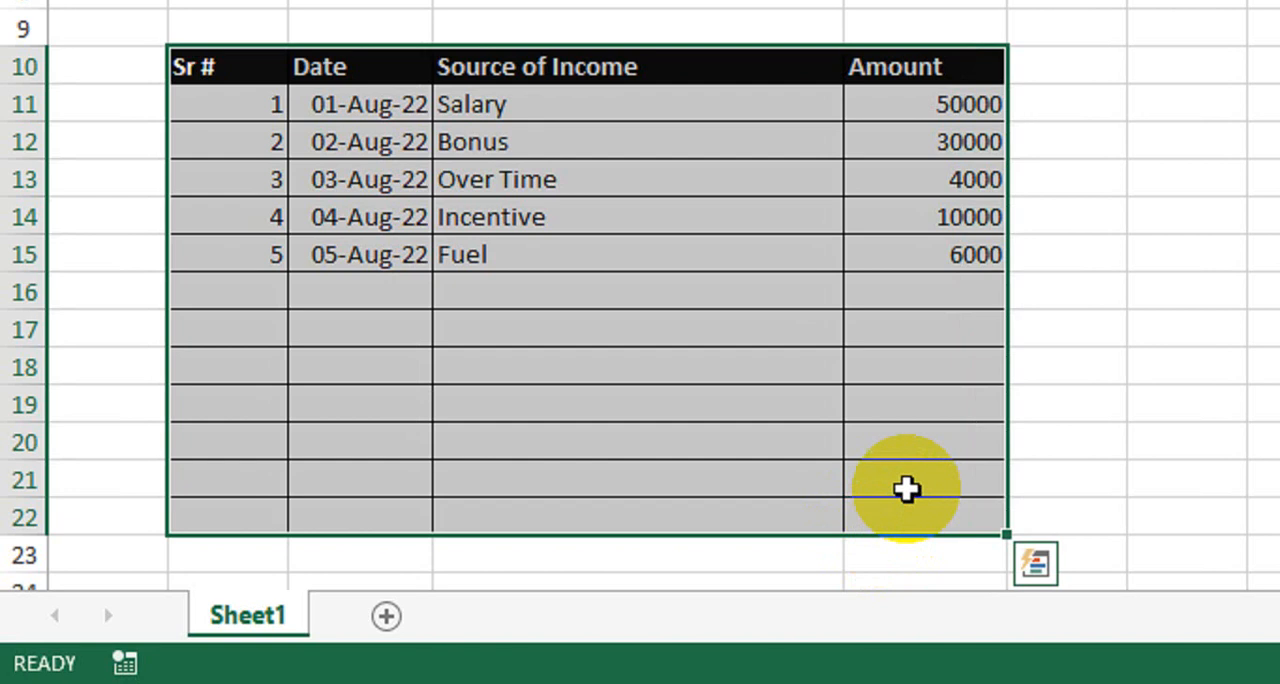
pyautogui.hotkey('ctrl', 'c')
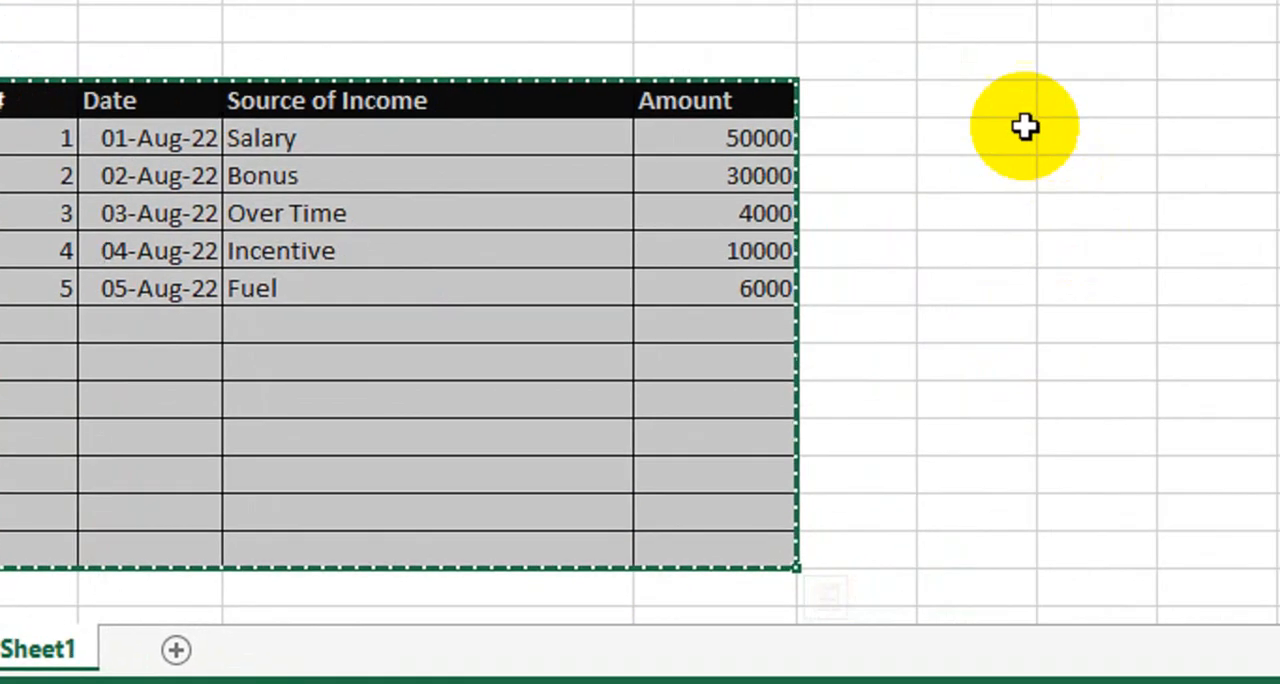
pyautogui.click(1224, 69)
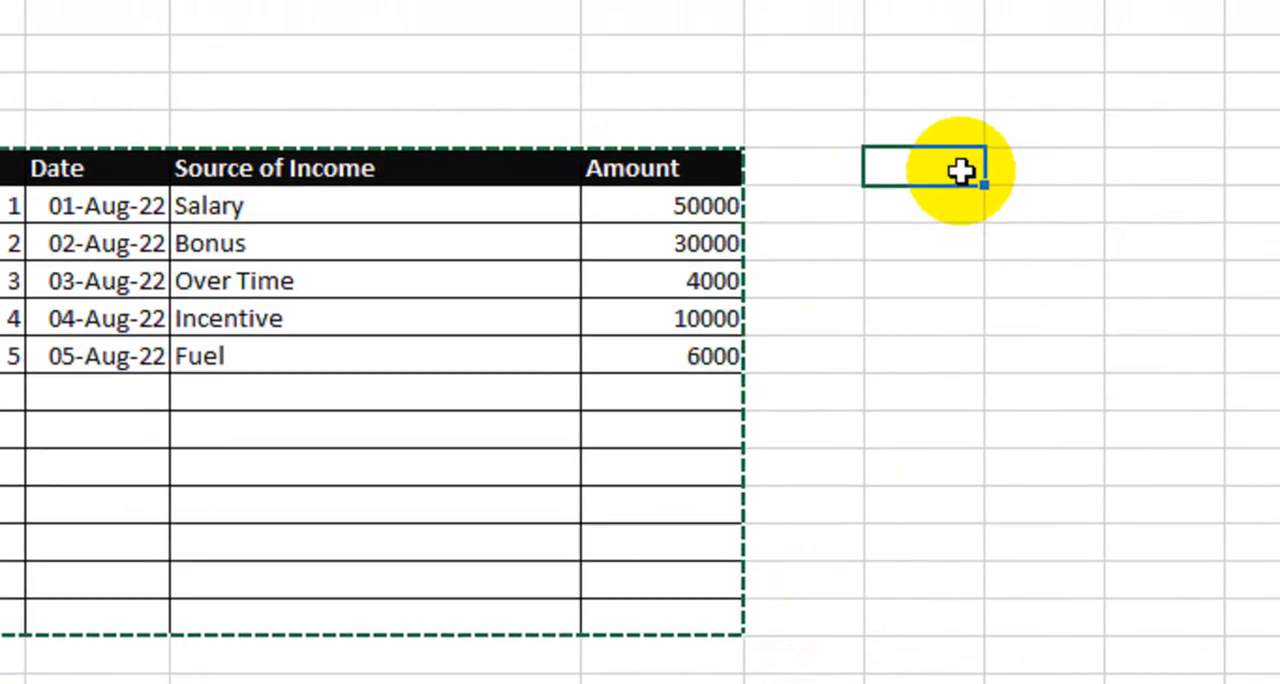
pyautogui.hotkey('ctrl', 'v')
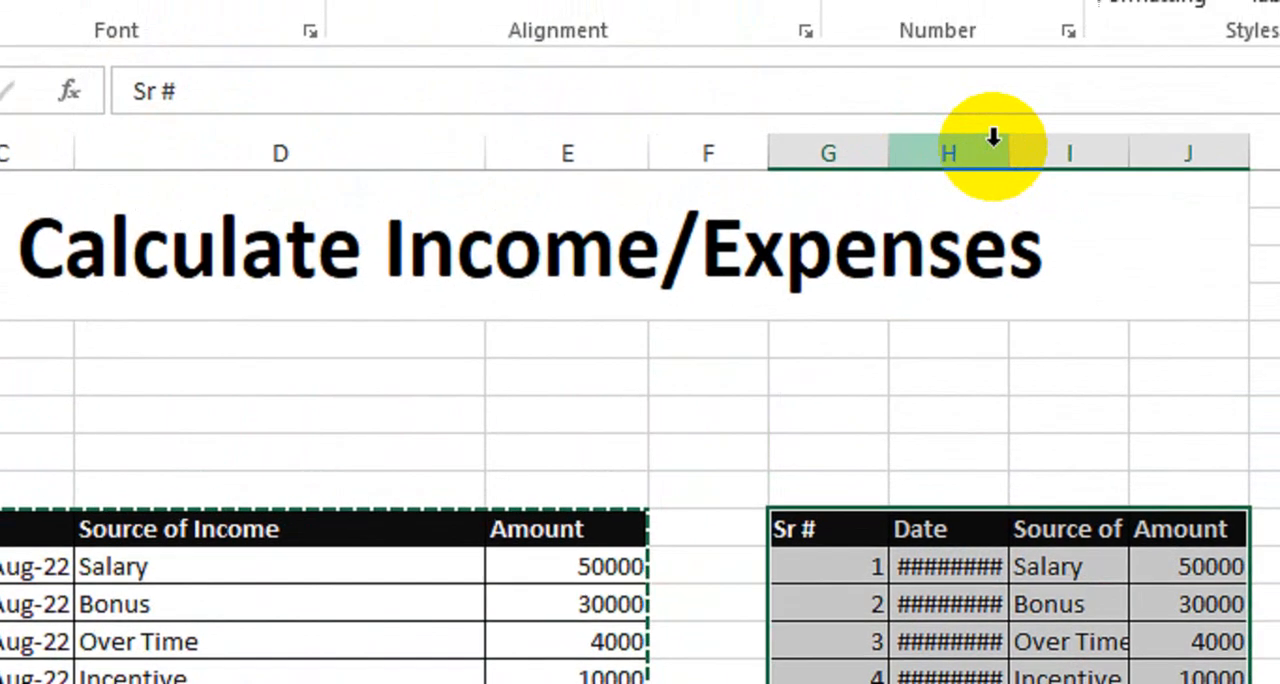
# Widen columns H, I and J so the pasted table's dates, sources and amounts fit their cells
pyautogui.moveTo(1003, 150); pyautogui.dragTo(1014, 194)
pyautogui.moveTo(1142, 181); pyautogui.dragTo(1142, 181)
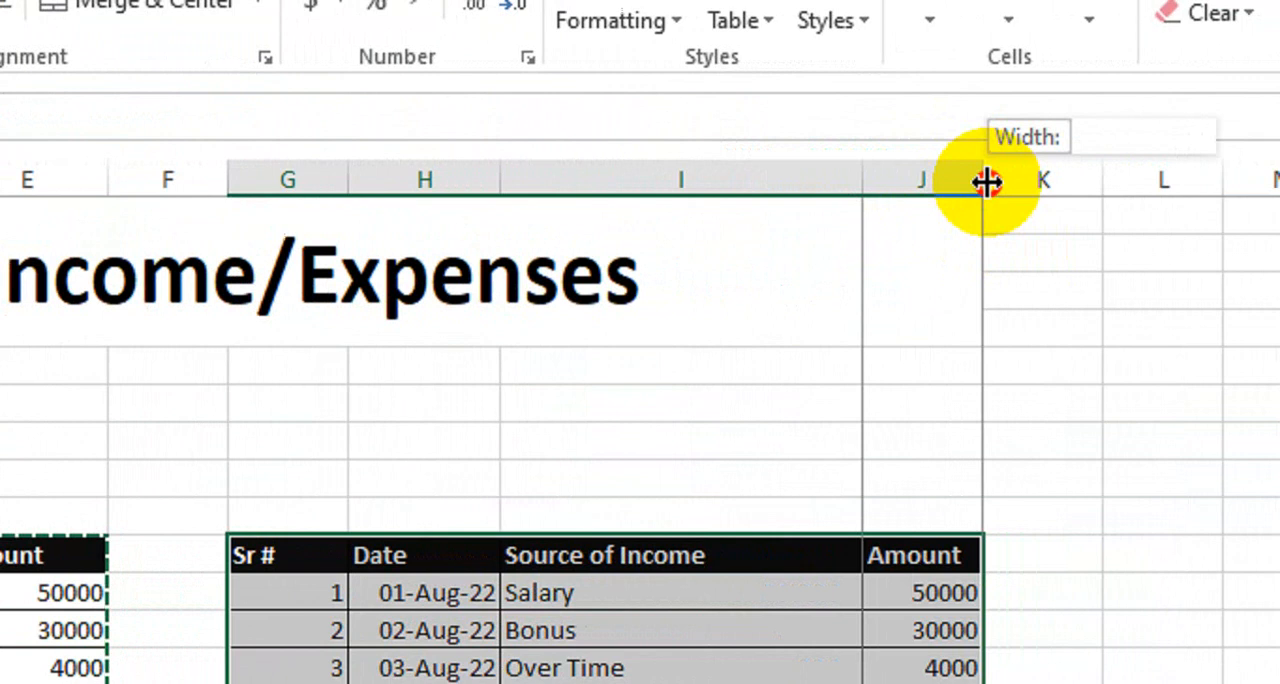
pyautogui.moveTo(987, 181); pyautogui.dragTo(977, 181)
pyautogui.doubleClick(719, 634)
pyautogui.click(634, 611)
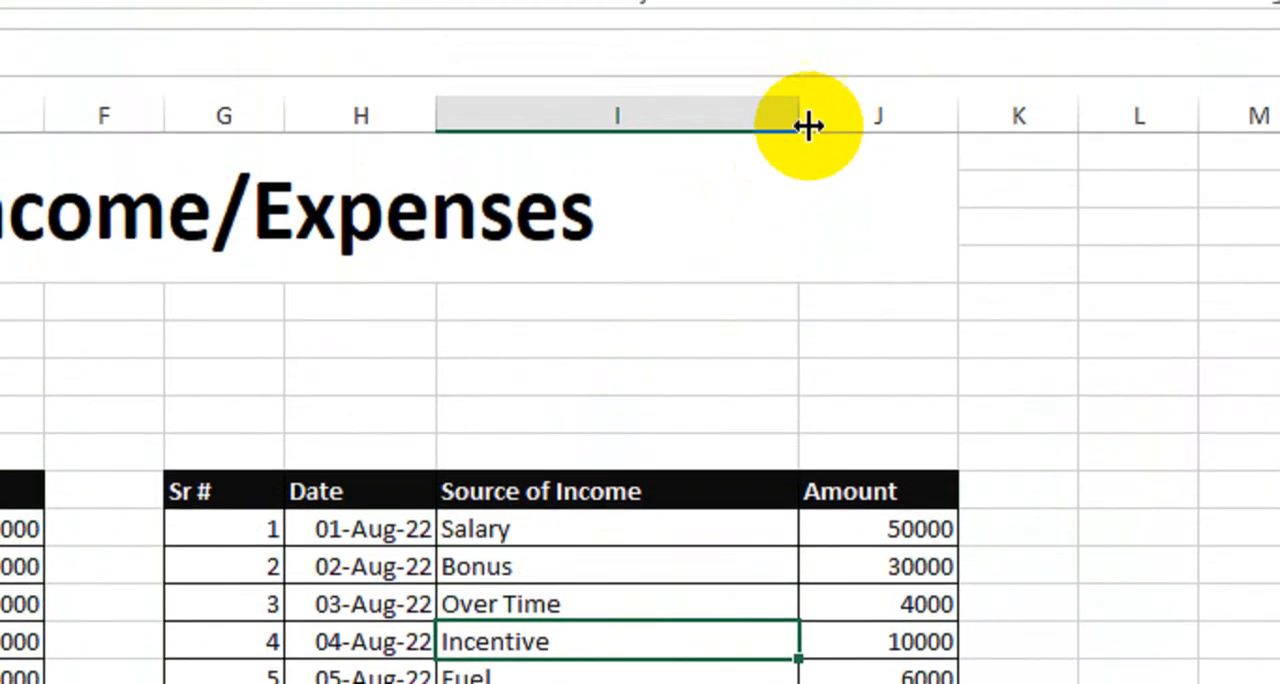
pyautogui.moveTo(808, 125)
pyautogui.mouseDown()
pyautogui.moveTo(799, 110)
pyautogui.moveTo(816, 108)
pyautogui.mouseUp()
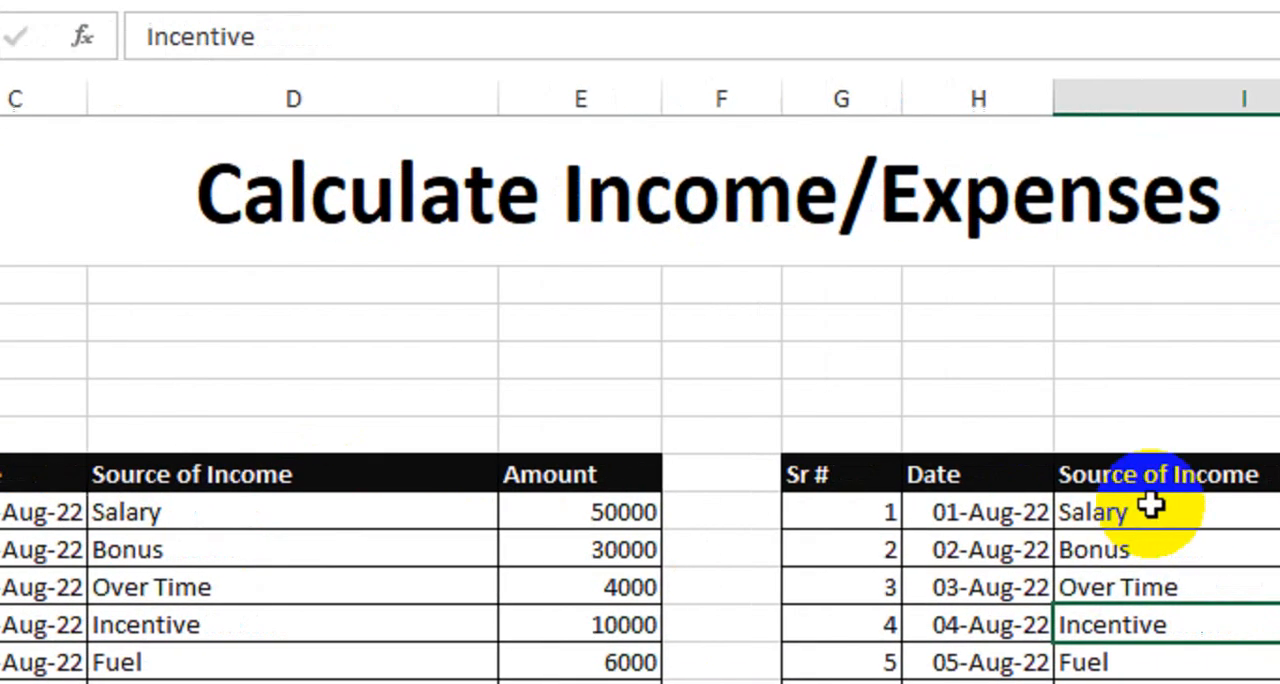
# Change the pasted table's header in I10 to Source of Expenses
pyautogui.doubleClick(1074, 477)
pyautogui.press('BackSpace')
pyautogui.press('BackSpace')
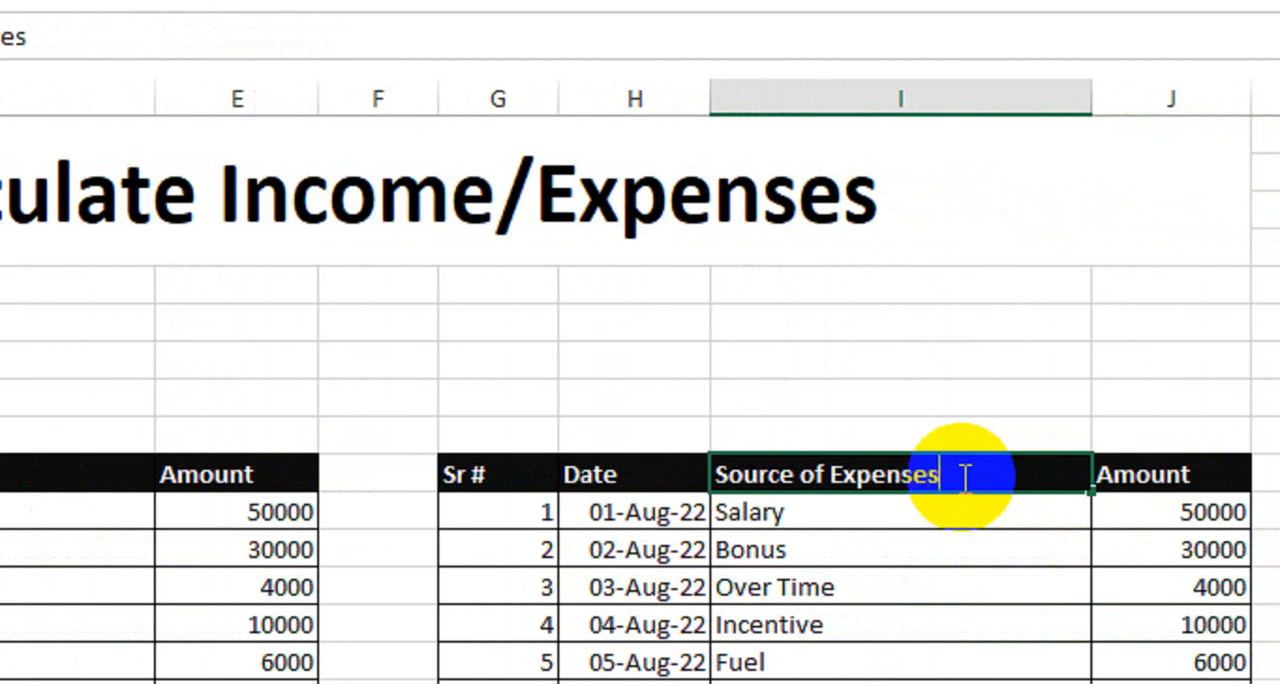
pyautogui.press('Return')
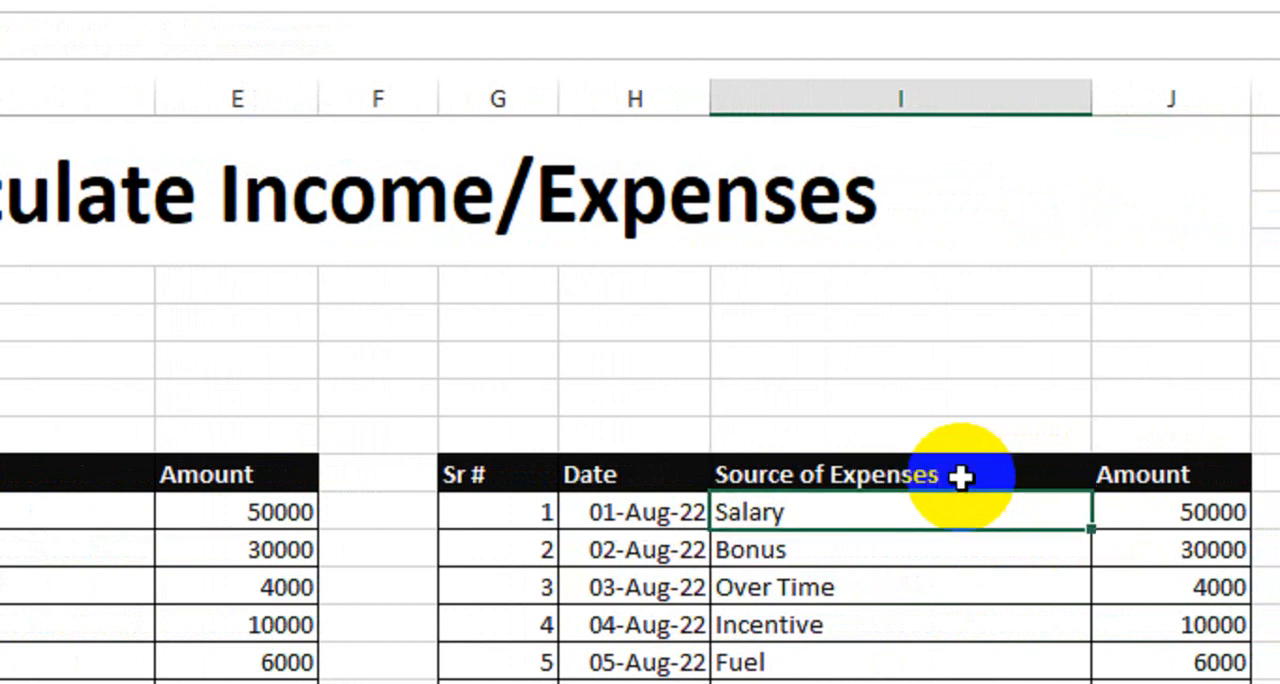
# Fill the expenses table's header row G10:J10 with the standard green color
pyautogui.moveTo(546, 471); pyautogui.dragTo(1049, 480)
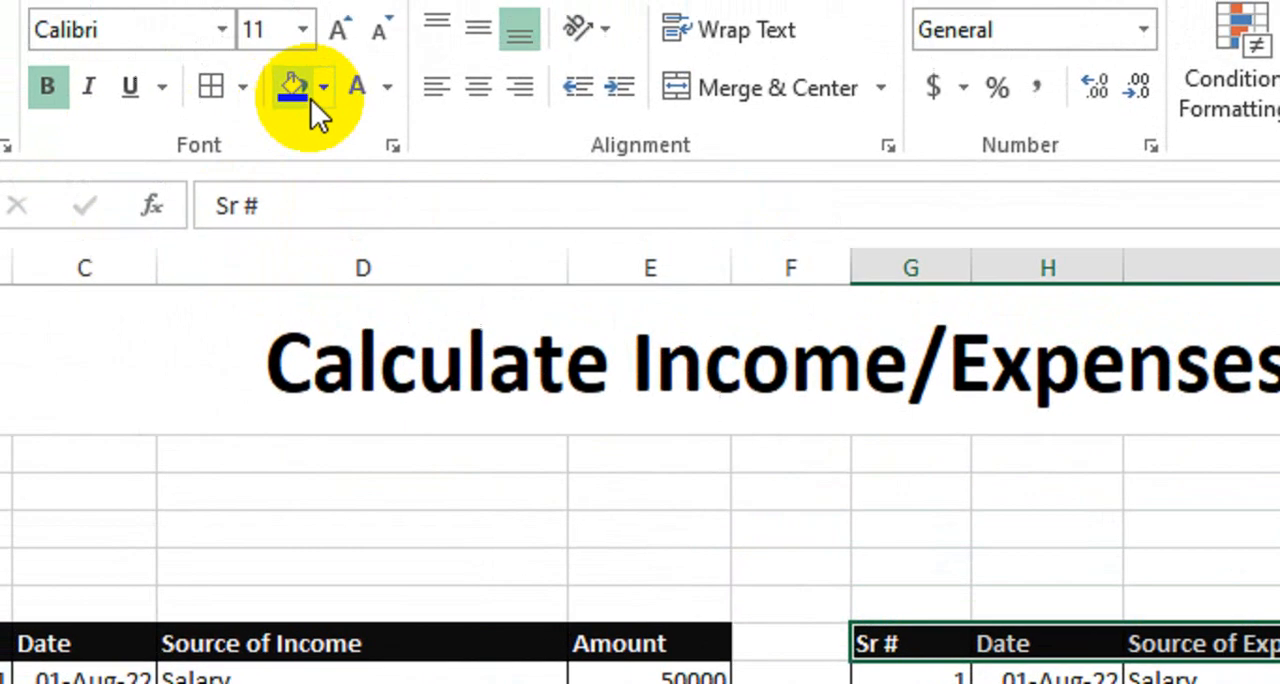
pyautogui.click(330, 90)
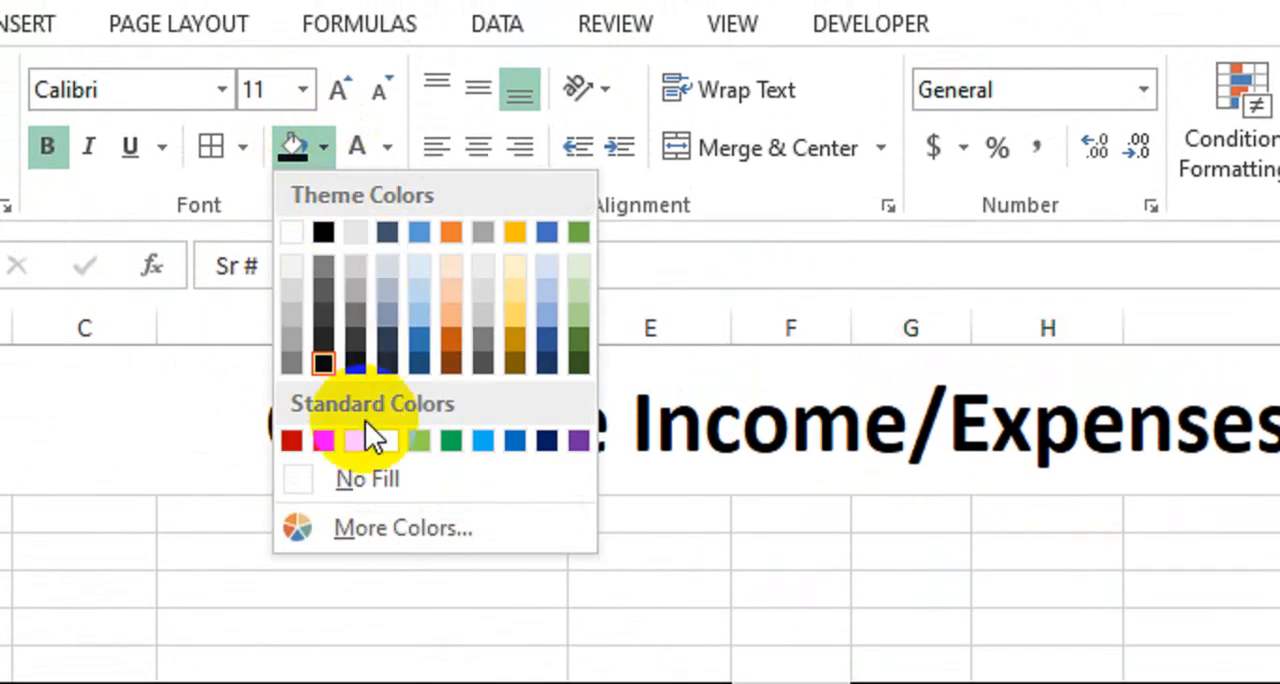
pyautogui.click(468, 435)
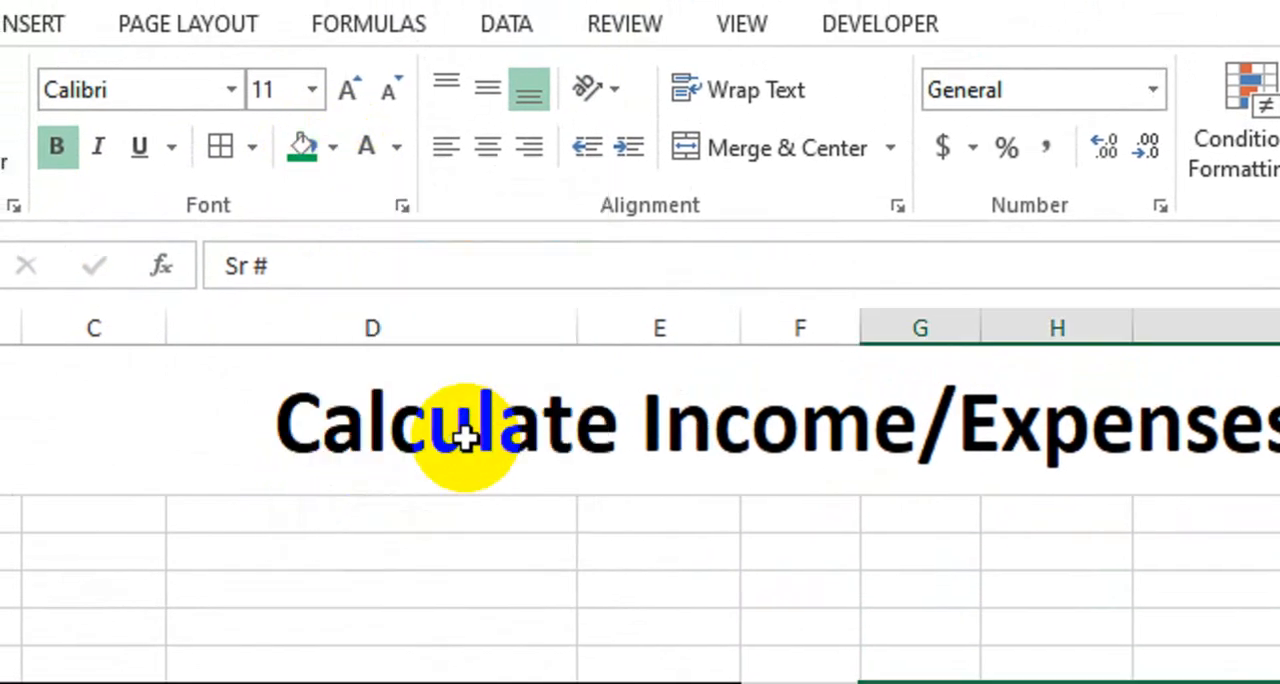
pyautogui.click(1014, 543)
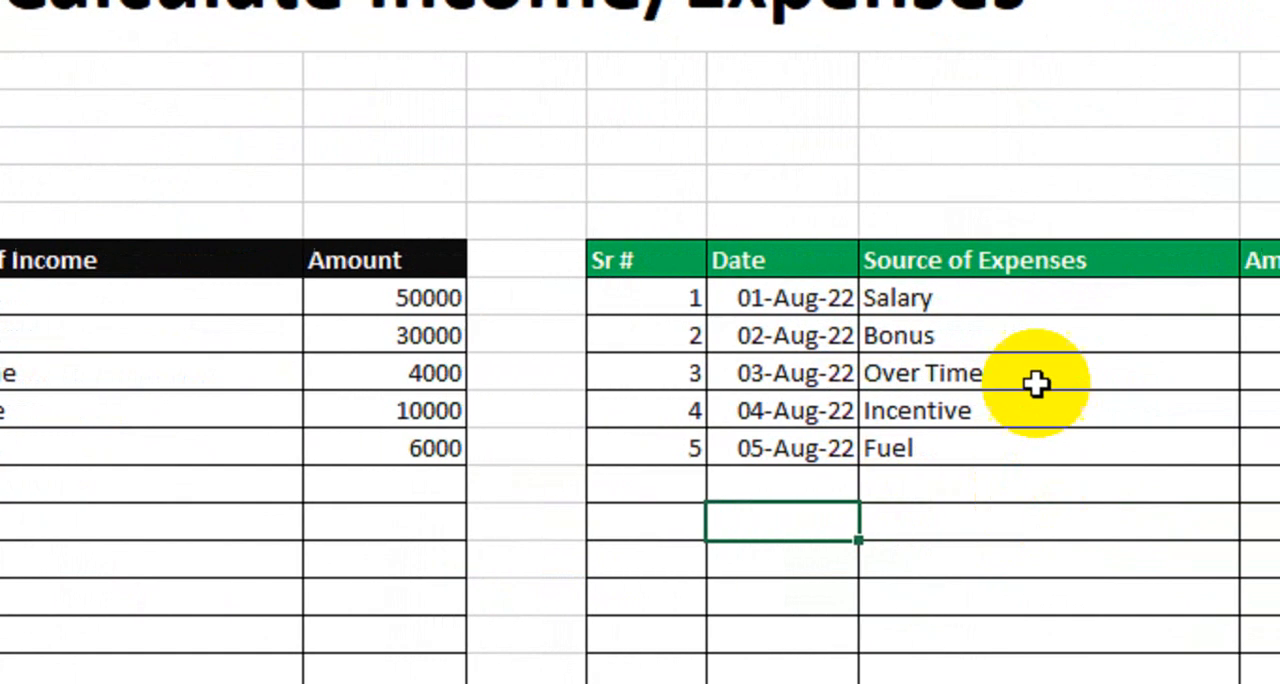
# Clear the copied income entries under Source of Expenses in I11:I16
pyautogui.click(1020, 300)
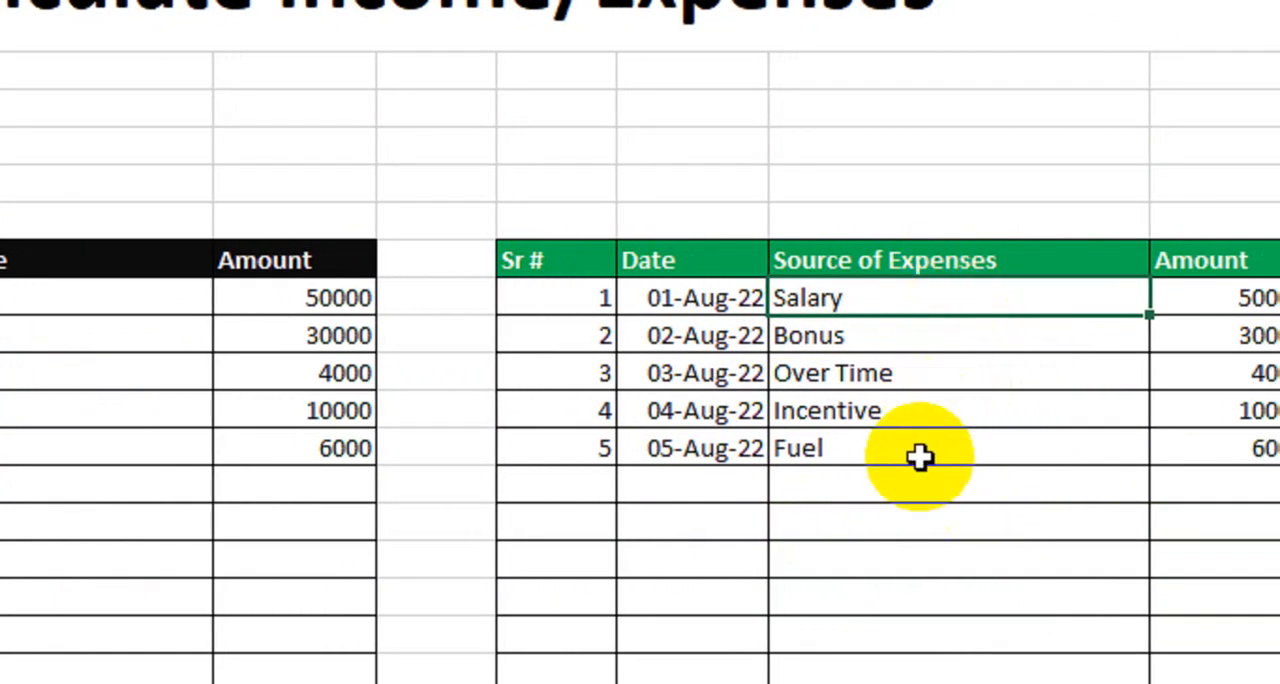
pyautogui.moveTo(834, 311); pyautogui.dragTo(834, 472)
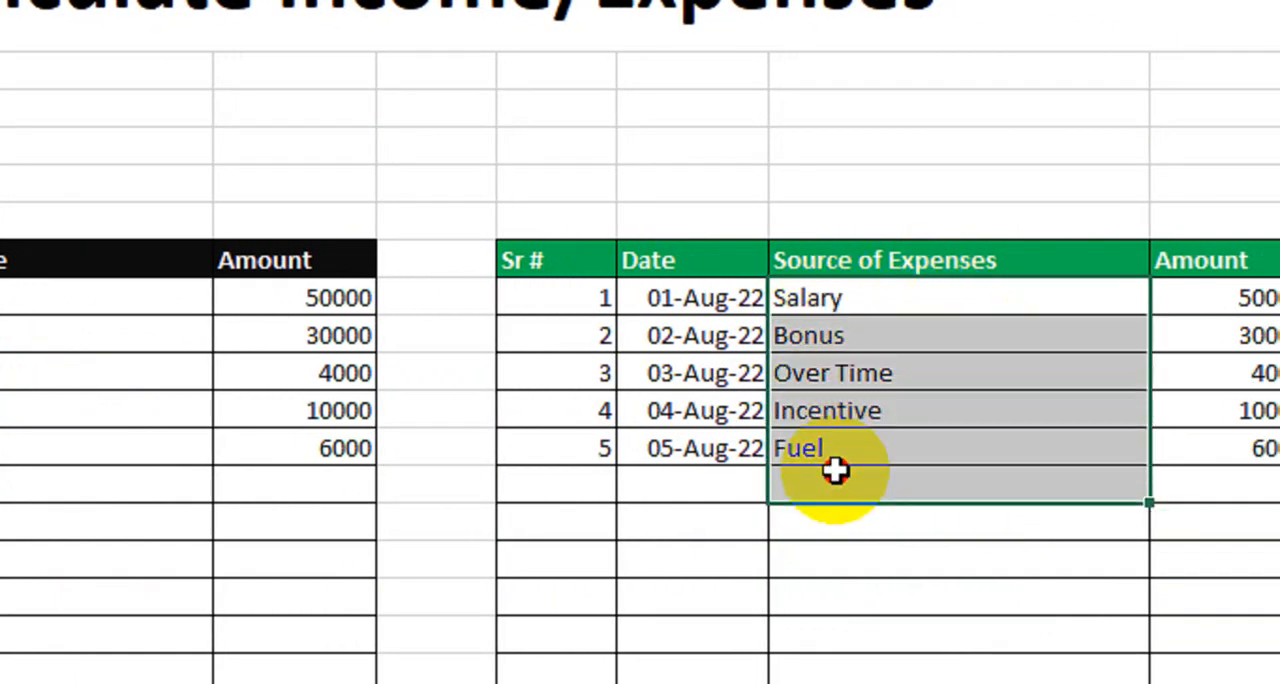
pyautogui.press('Delete')
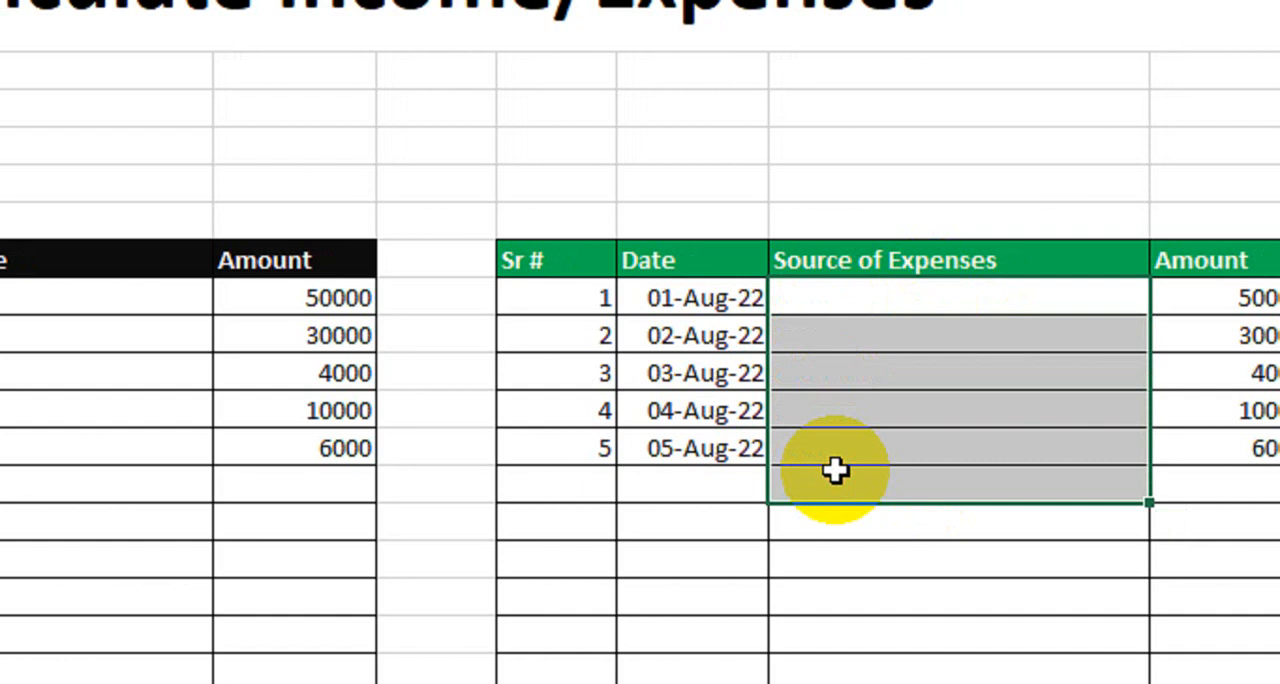
pyautogui.press('Up')
pyautogui.press('Down')
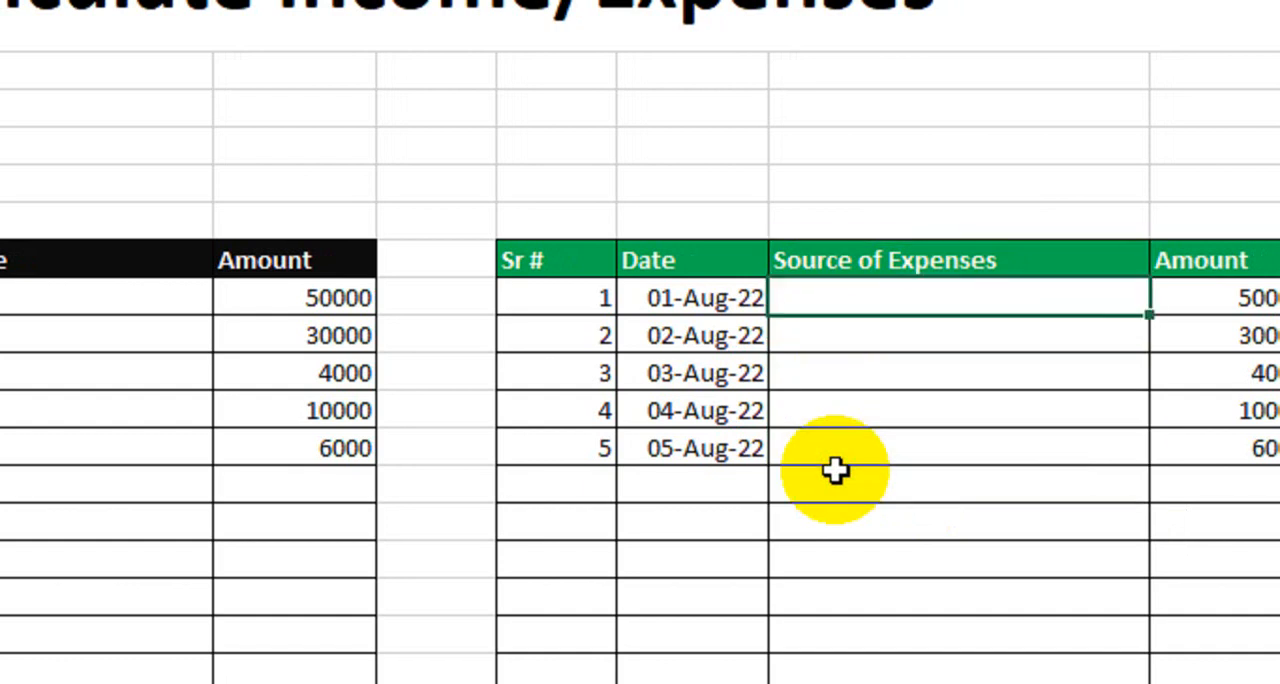
# Enter House Rent, Bills and Fees as the first three entries under Source of Expenses, in I11:I13
pyautogui.write('House')
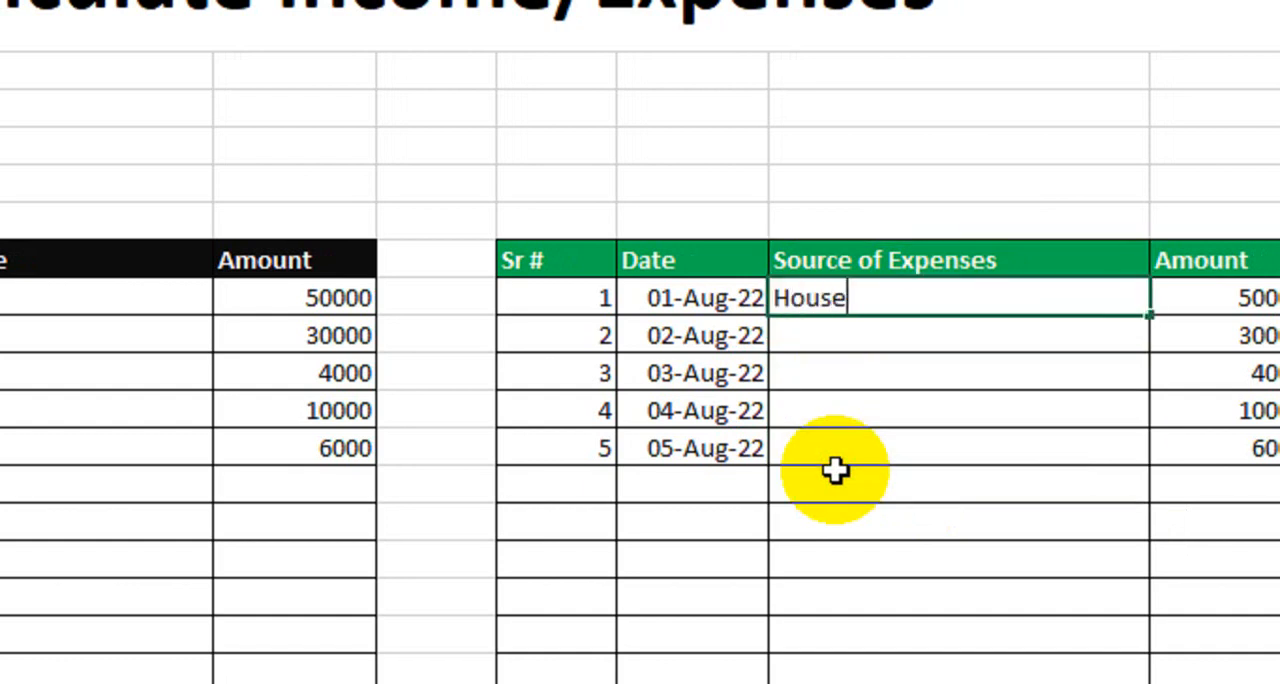
pyautogui.write(' Rent')
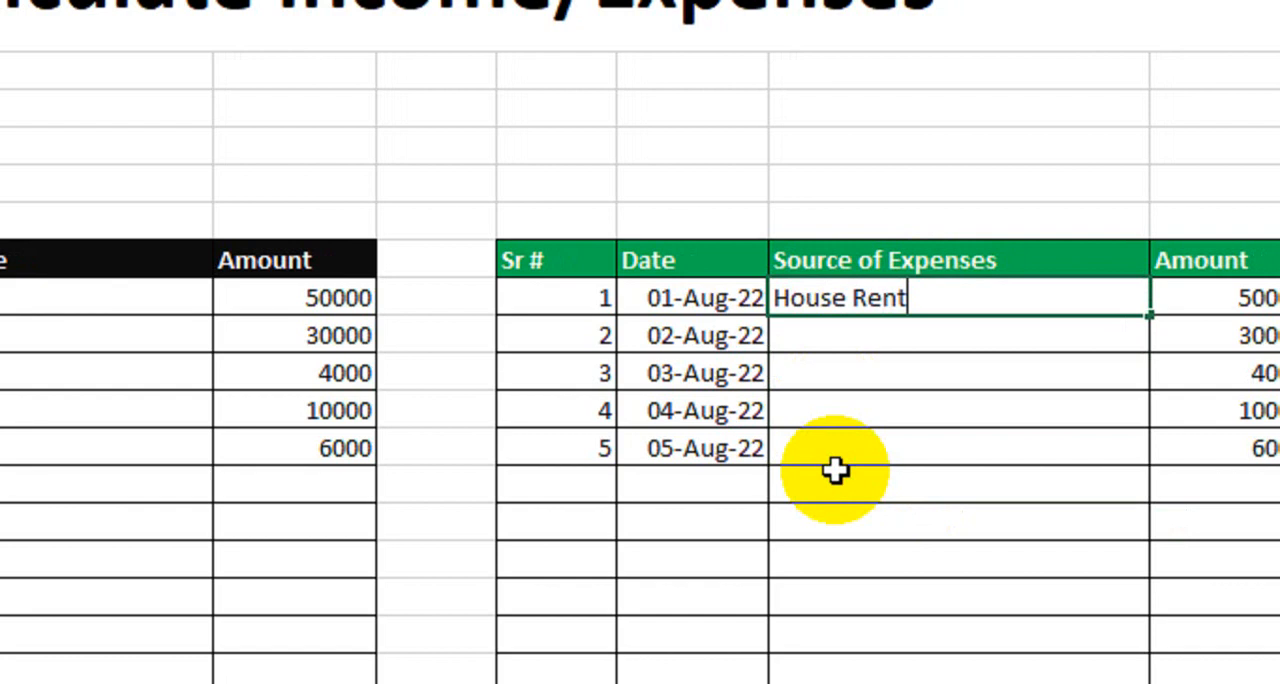
pyautogui.press('Return')
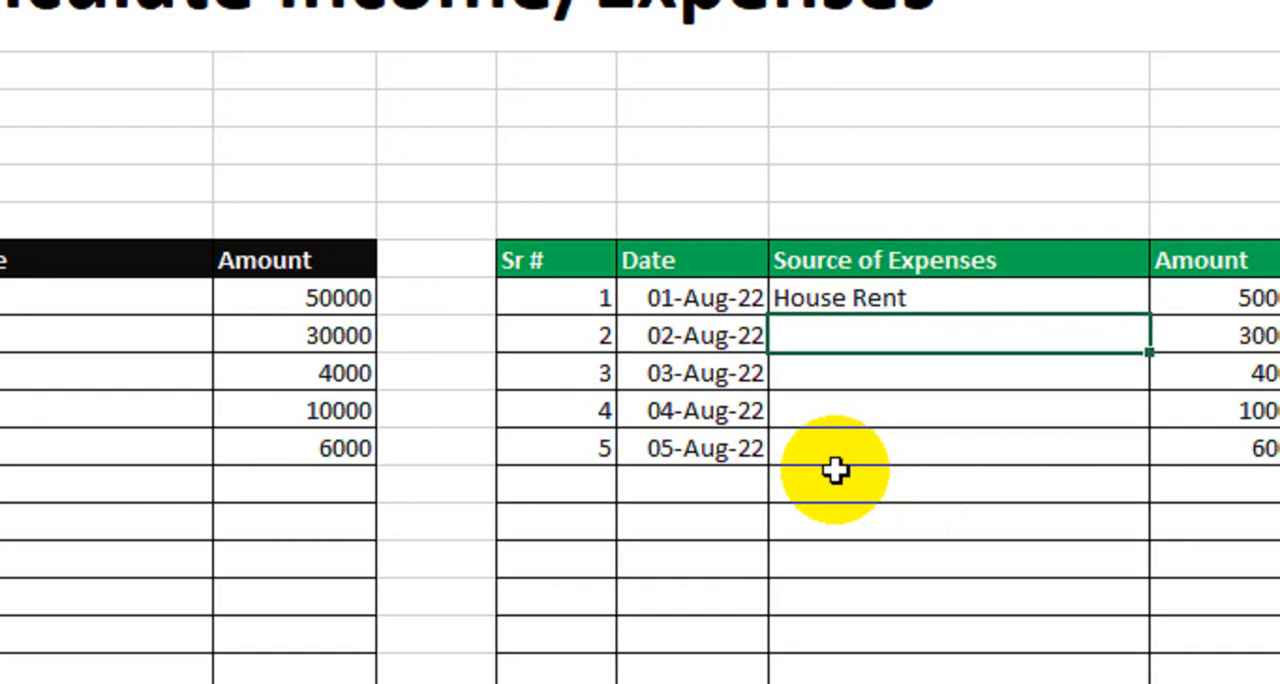
pyautogui.write('Bills')
pyautogui.press('Return')
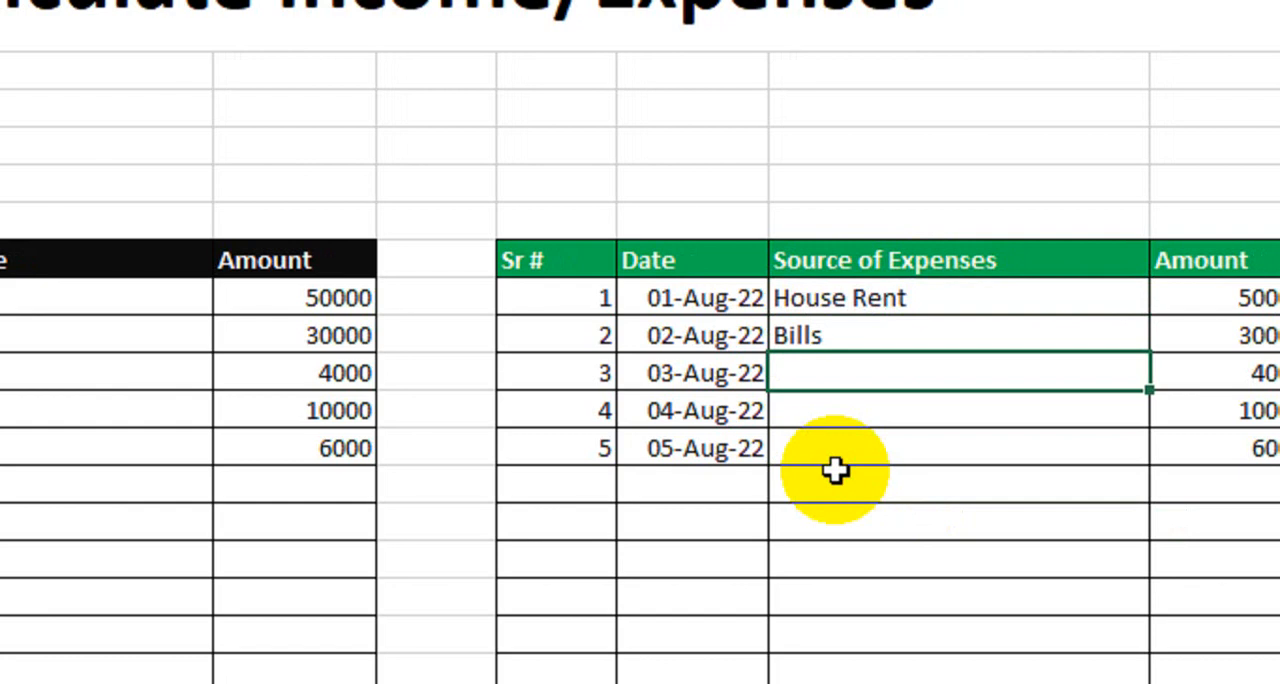
pyautogui.write('Fe')
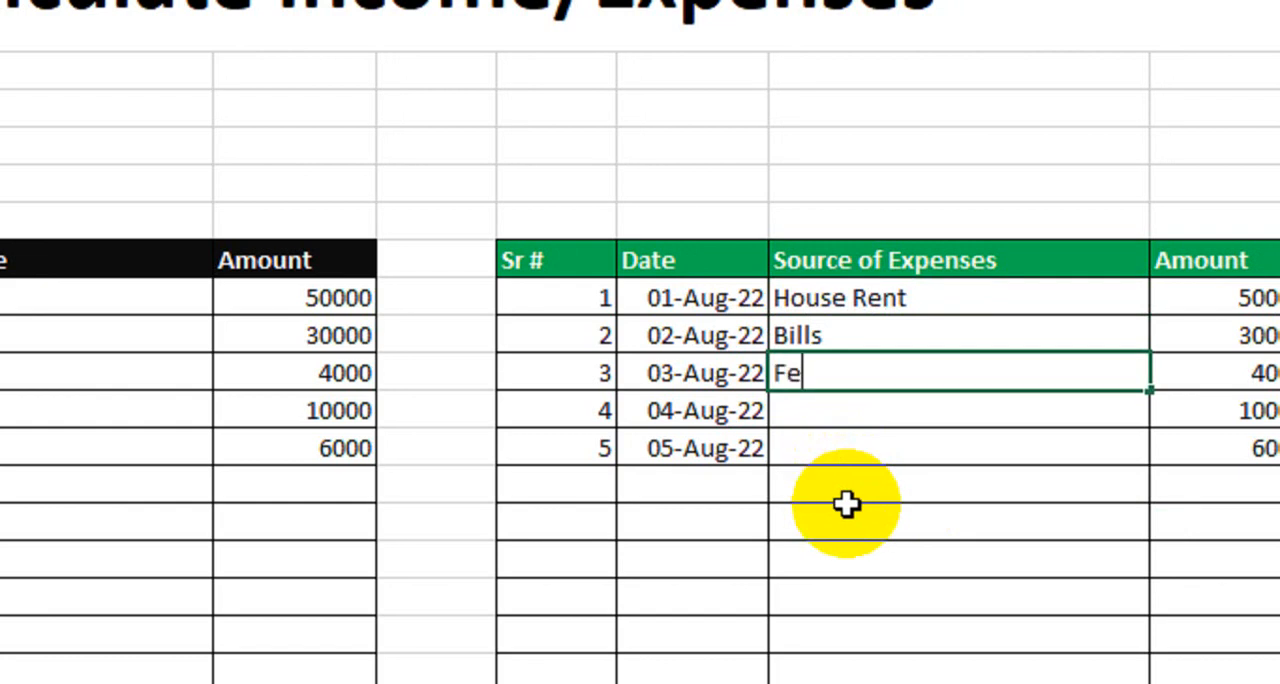
pyautogui.write('es')
pyautogui.press('Return')
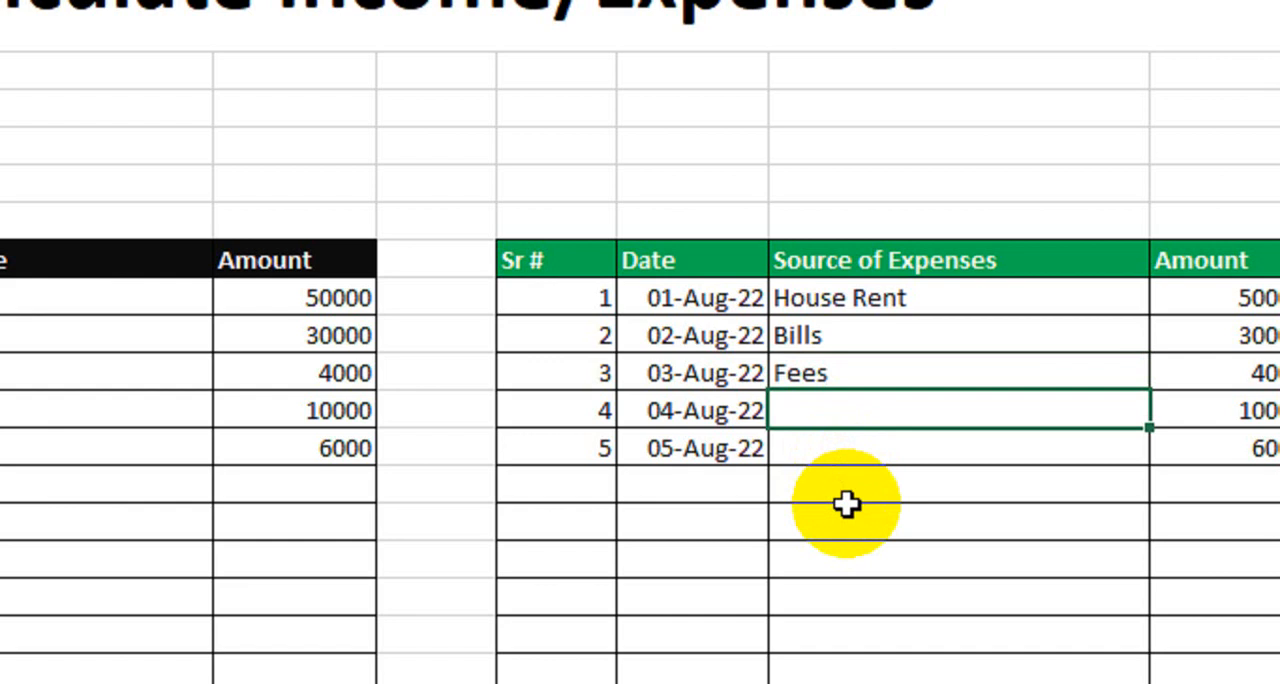
# Enter Daily and Maintenance as the fourth and fifth sources of expenses, in I14:I15
pyautogui.write('Dail')
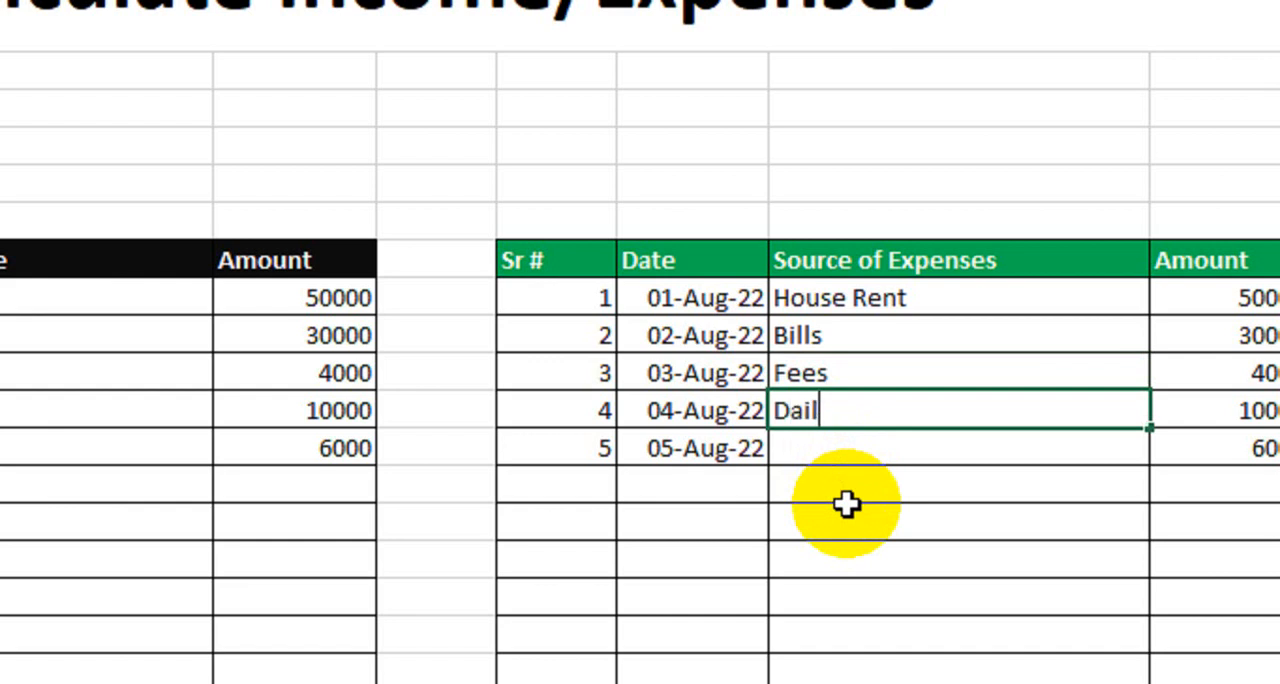
pyautogui.write('y')
pyautogui.press('Return')
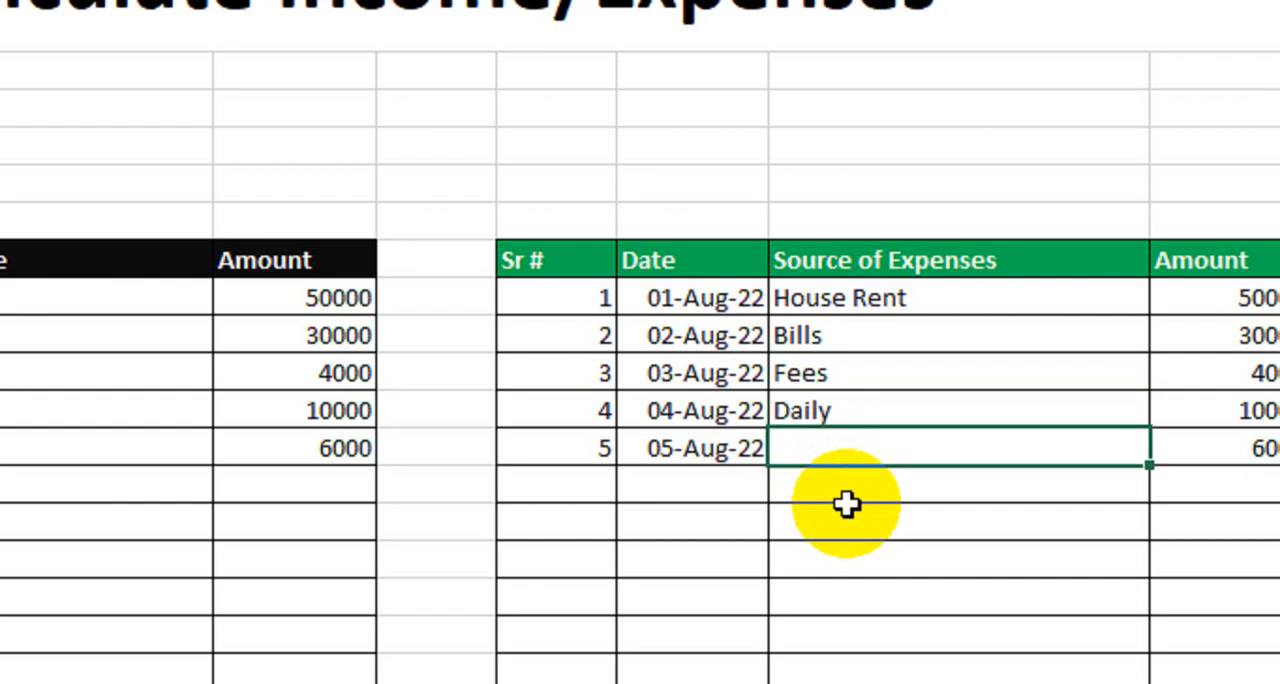
pyautogui.write('Maintenance')
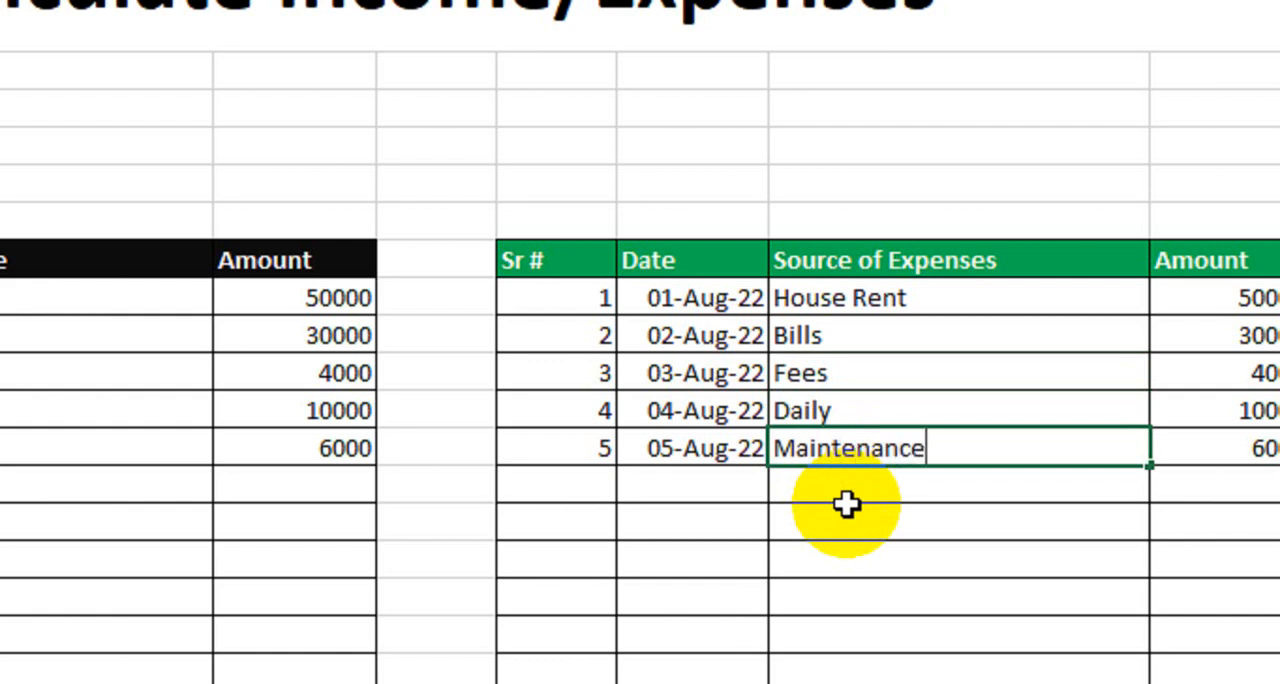
pyautogui.press('Return')
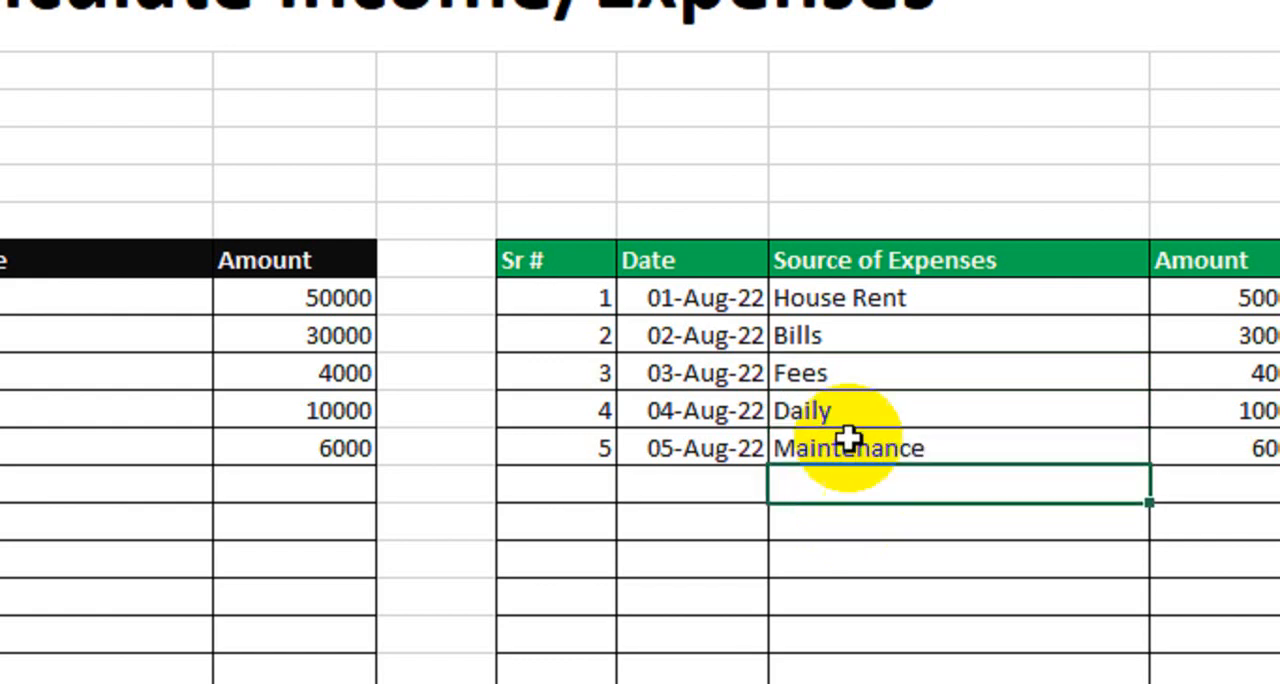
pyautogui.moveTo(823, 263); pyautogui.dragTo(974, 515)
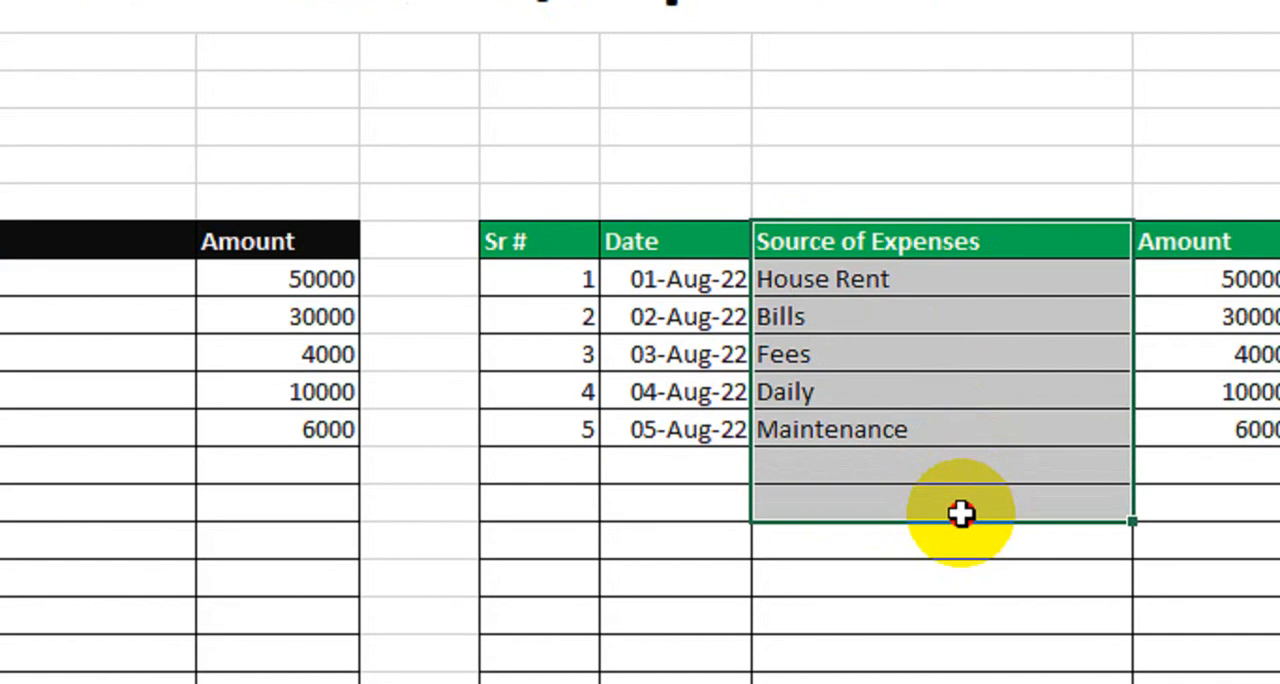
pyautogui.click(810, 452)
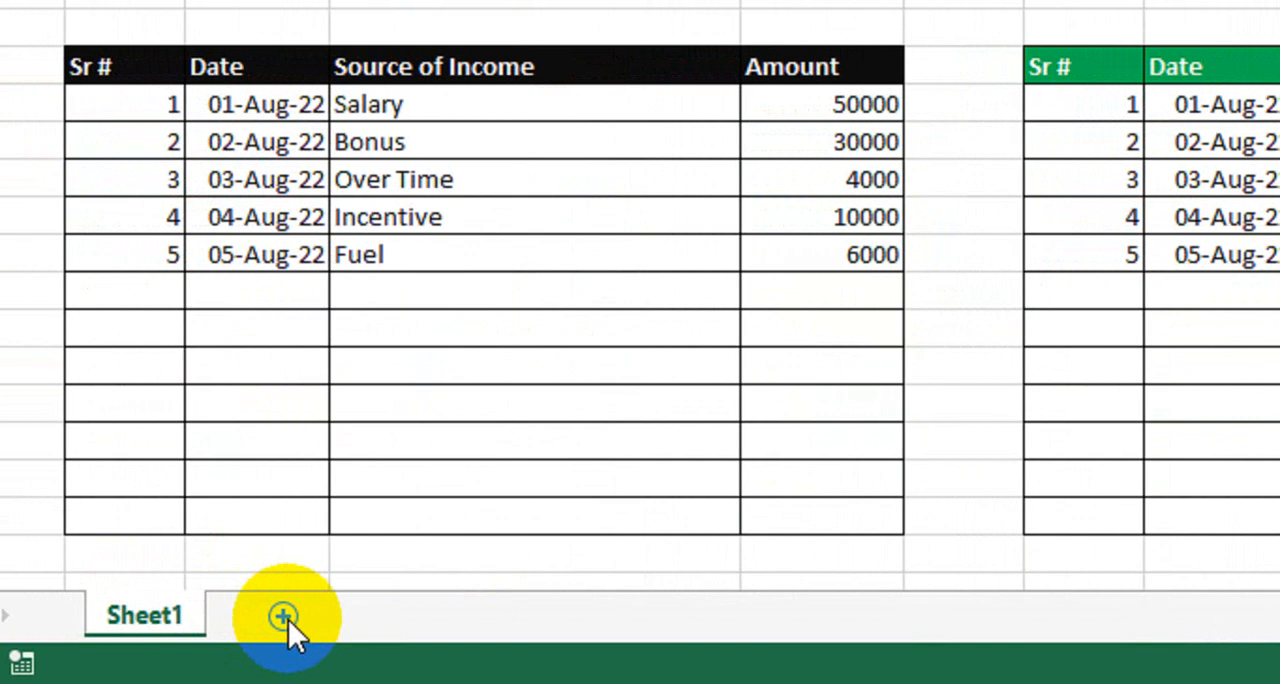
# On Sheet2, enter the headers Income, Expenses, Profit and Loss in B2:E2
pyautogui.click(283, 617)
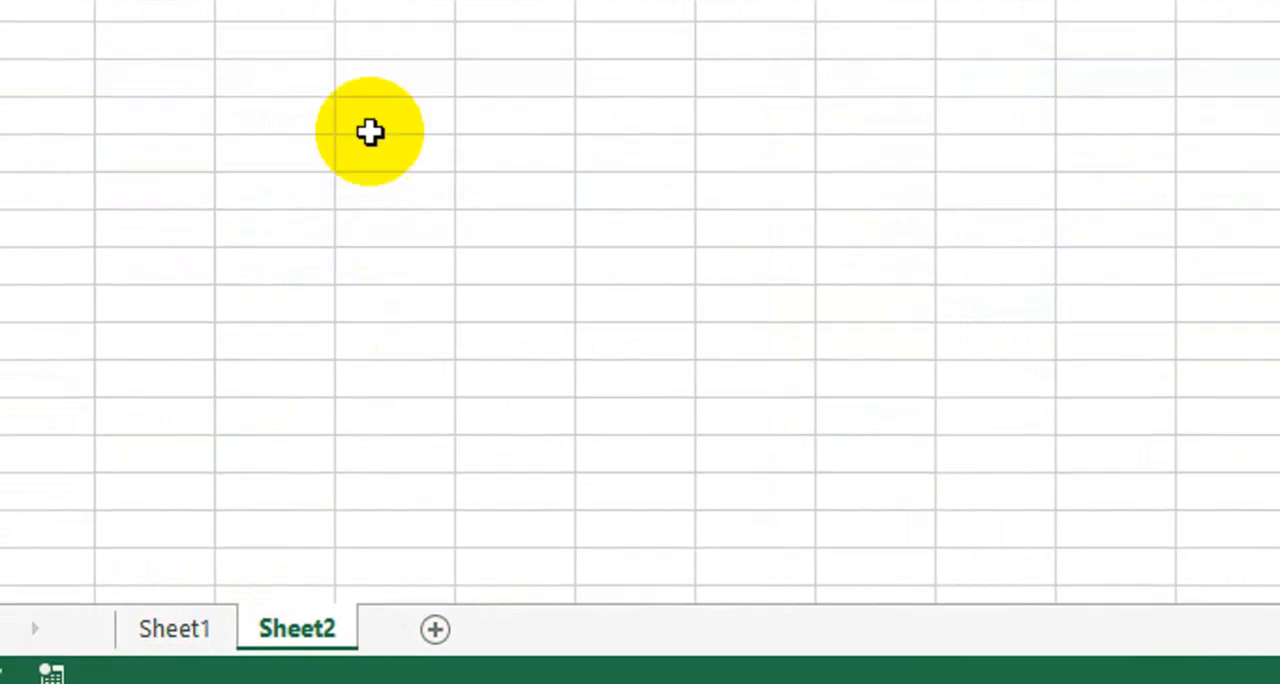
pyautogui.click(272, 175)
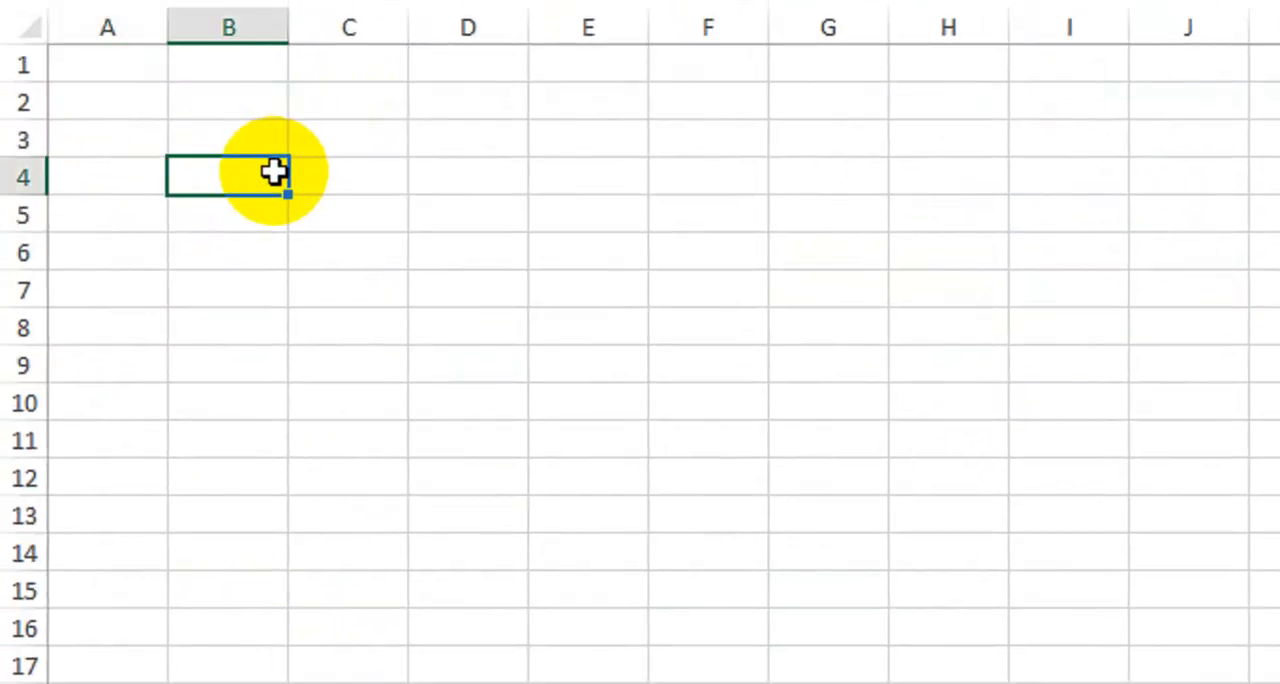
pyautogui.click(257, 142)
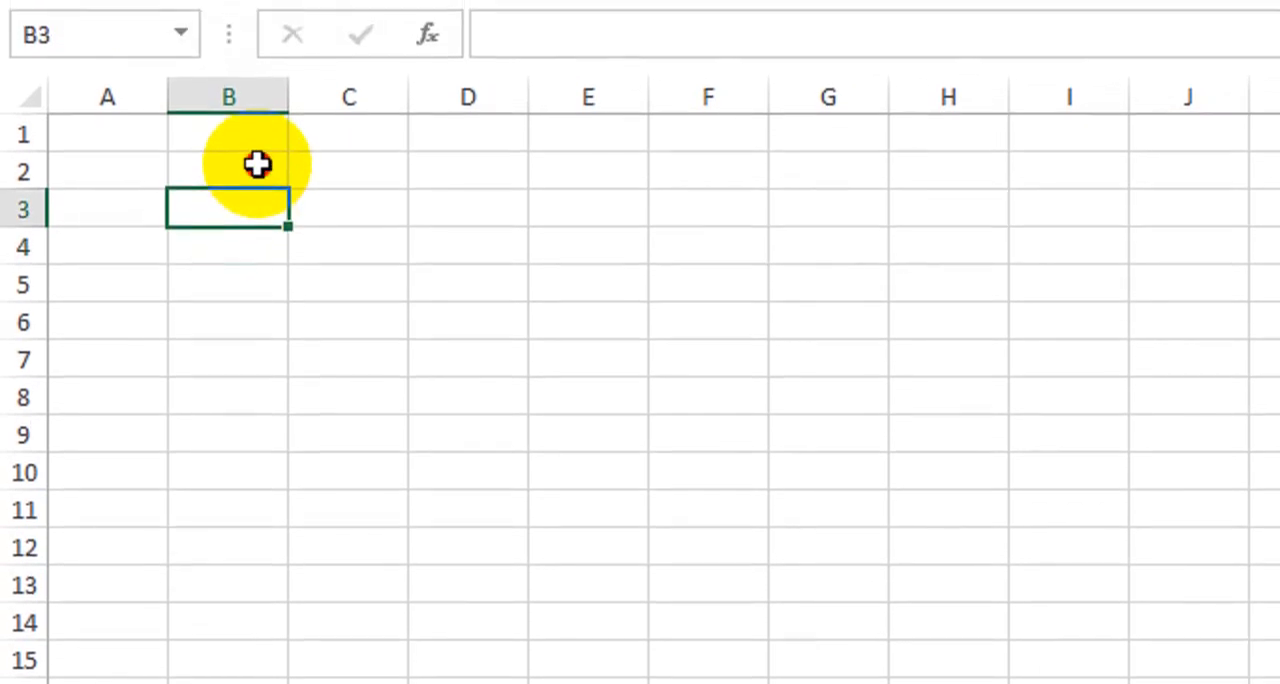
pyautogui.click(257, 134)
pyautogui.write('Income')
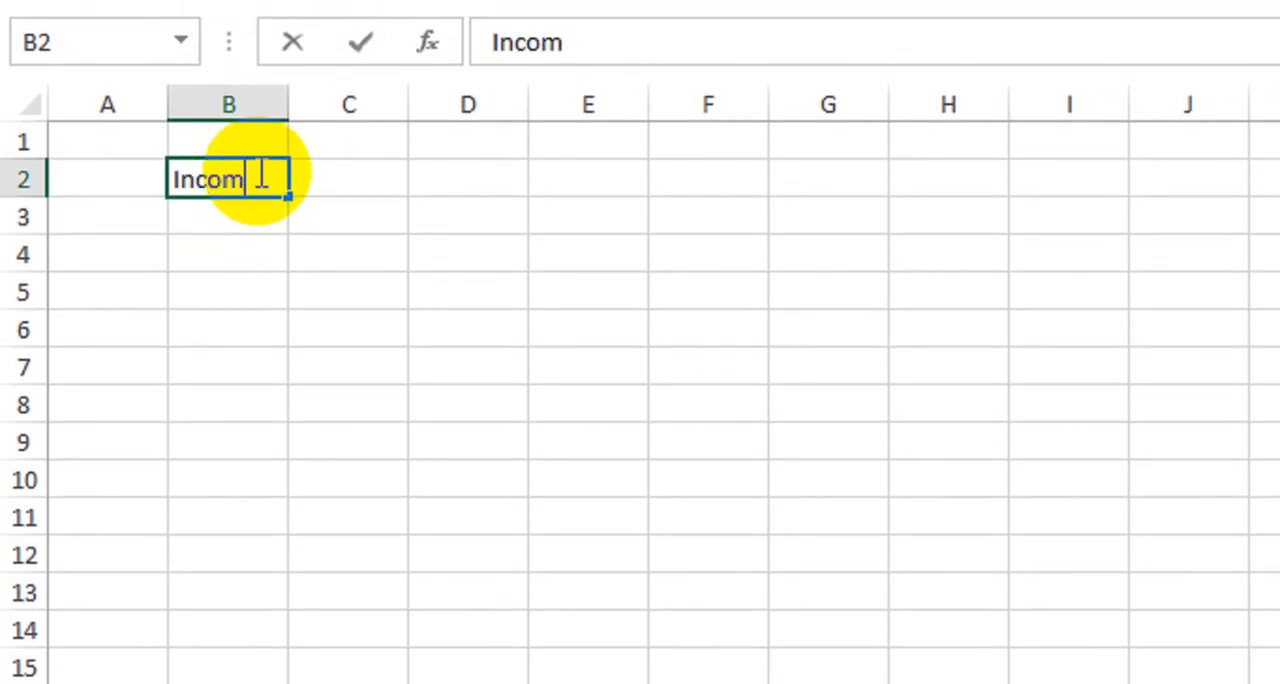
pyautogui.press('Tab')
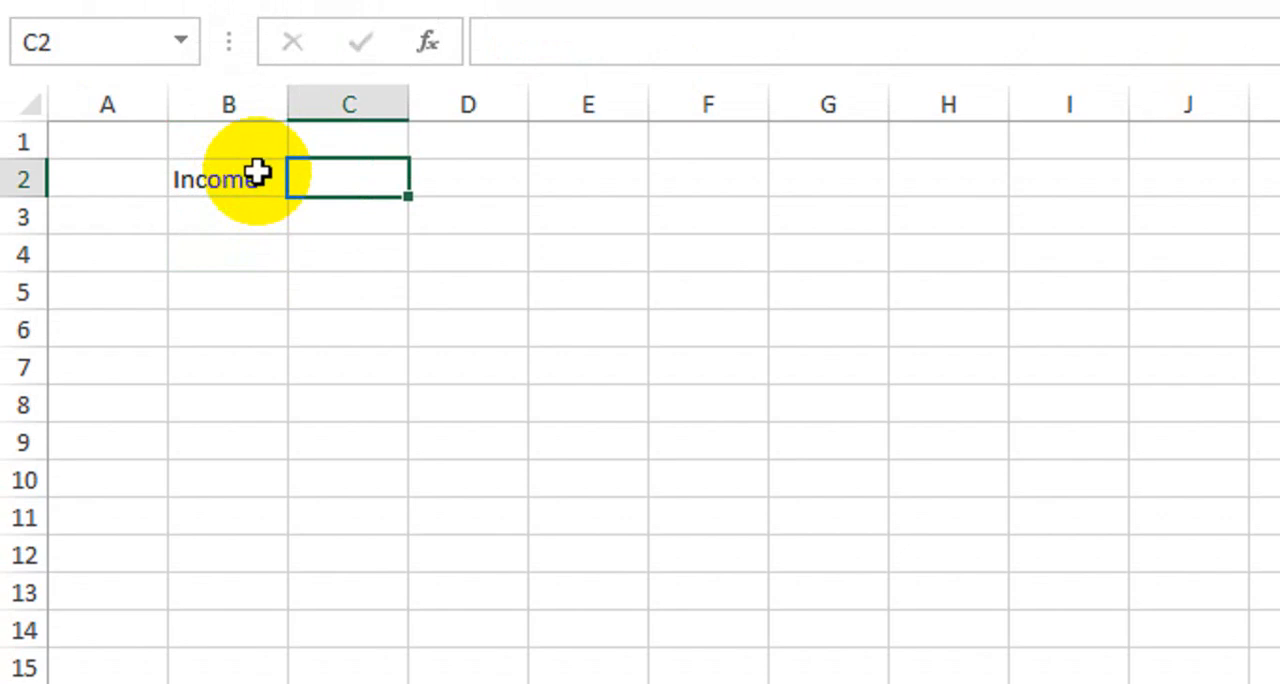
pyautogui.write('Expen')
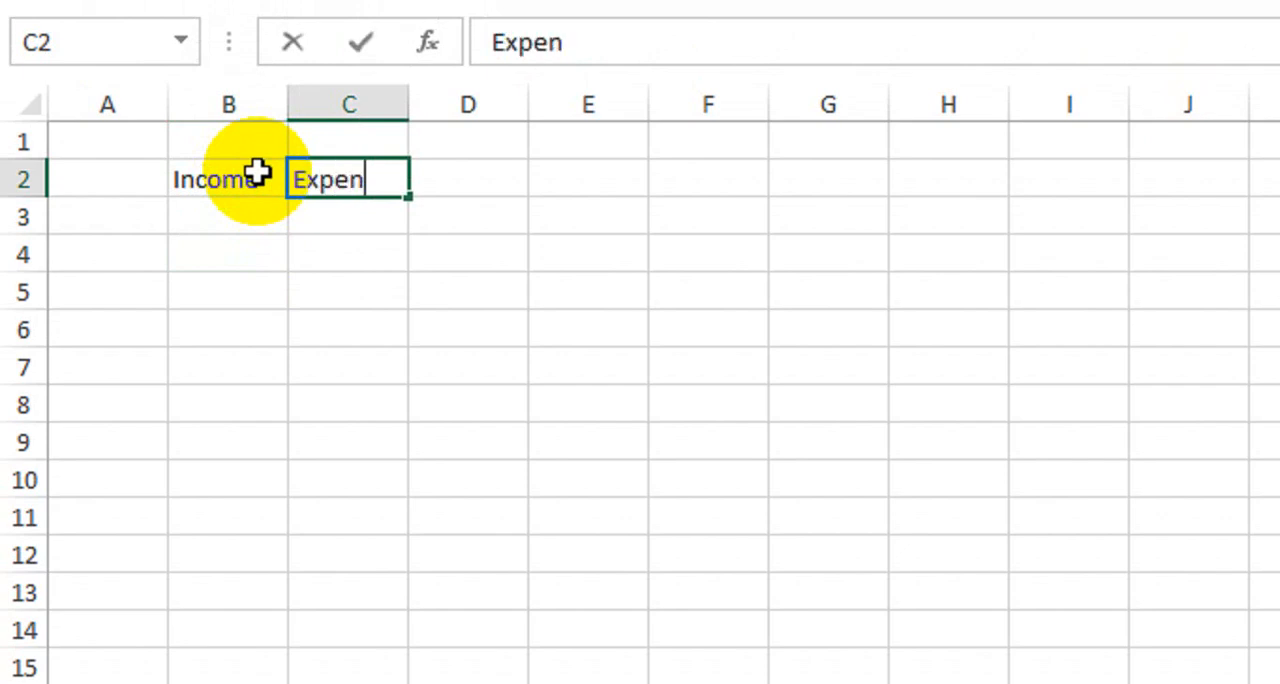
pyautogui.write('ses')
pyautogui.press('Tab')
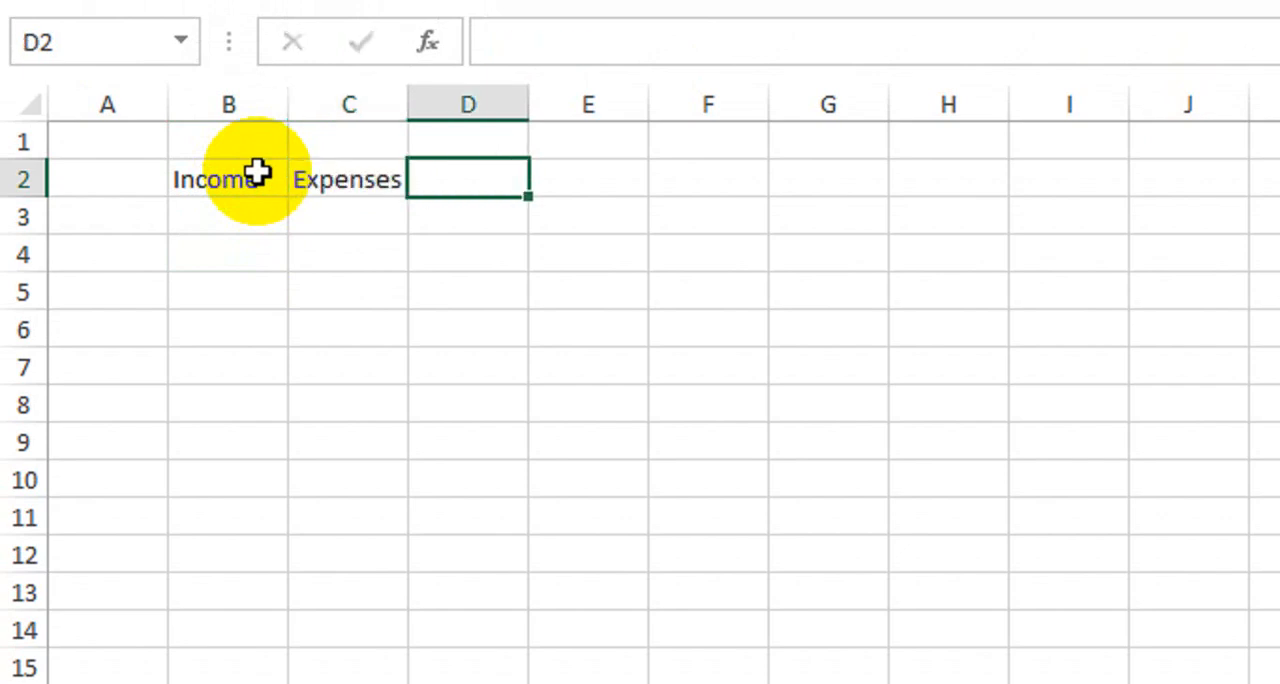
pyautogui.write('Profit')
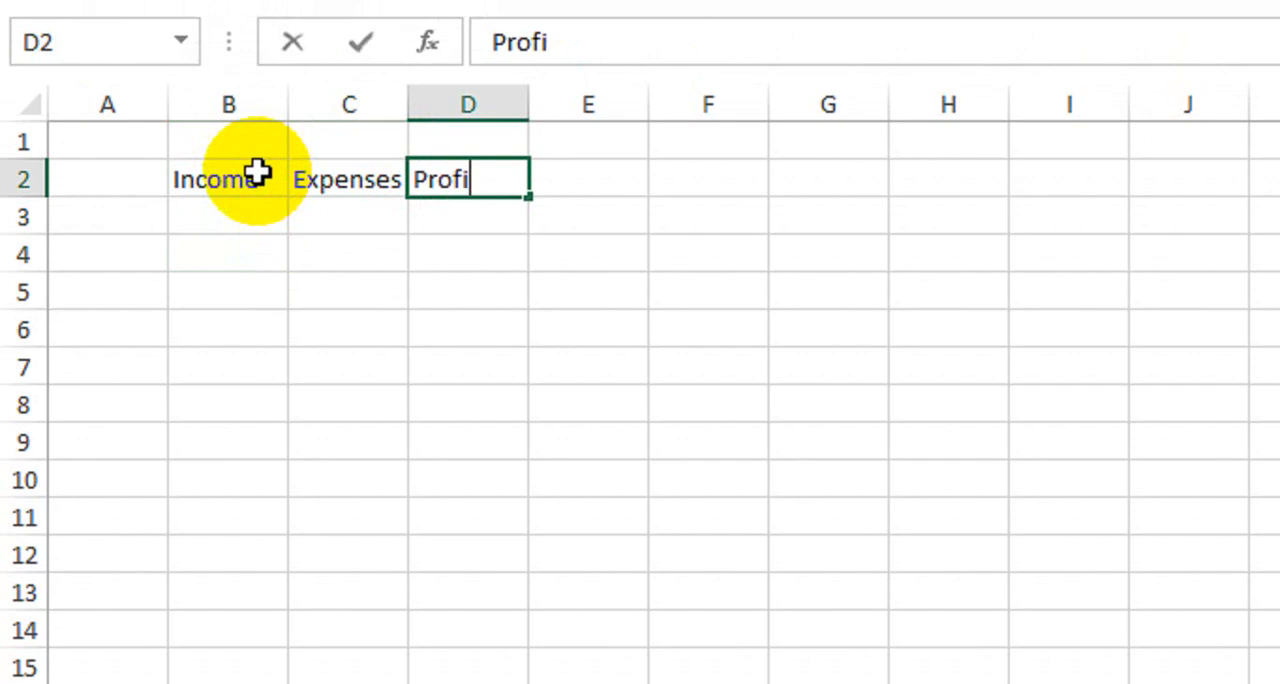
pyautogui.hotkey('ctrl', 'Return')
pyautogui.press('Tab')
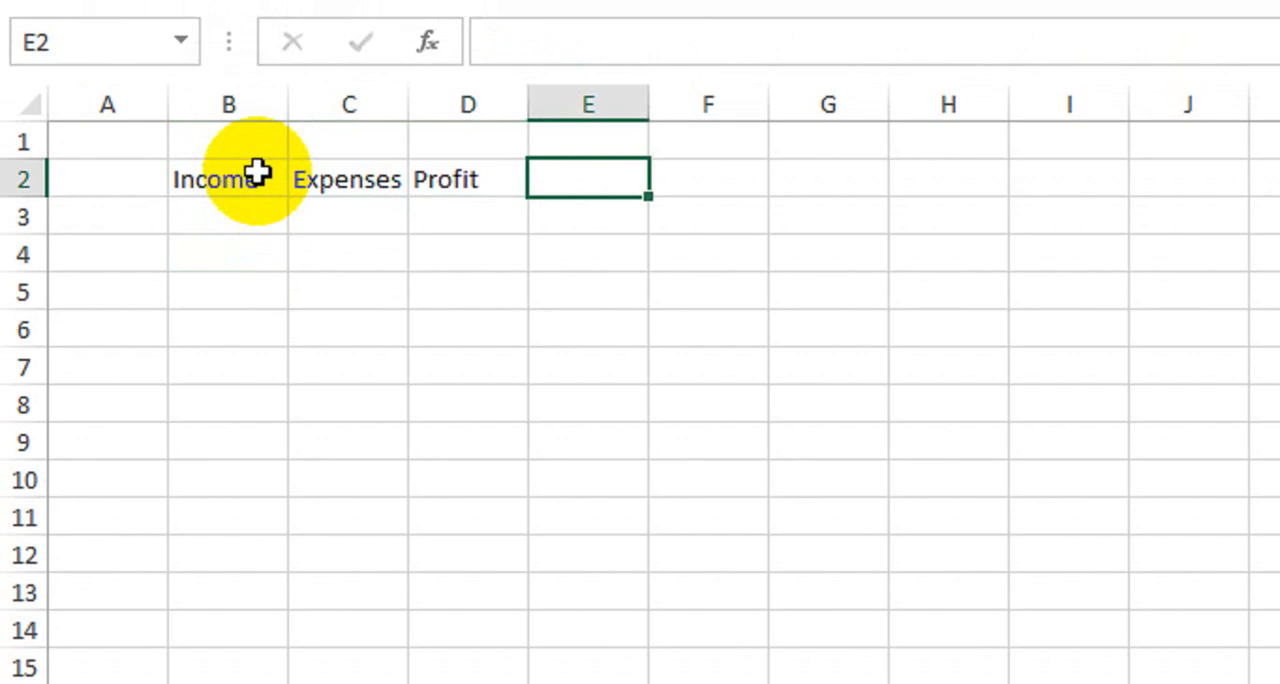
pyautogui.write('Loss')
pyautogui.press('Return')
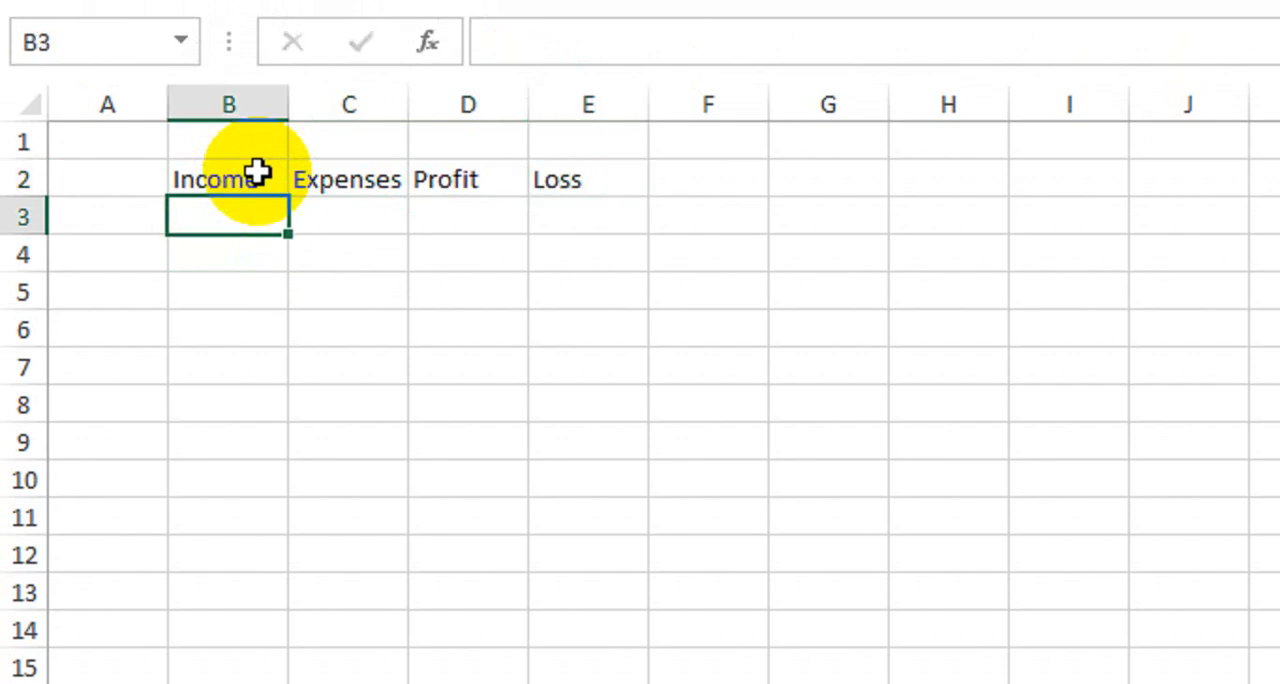
# Add all borders to B2:E3 and format the header row B2:E2 with bold white text on a dark blue fill
pyautogui.moveTo(240, 185); pyautogui.dragTo(575, 218)
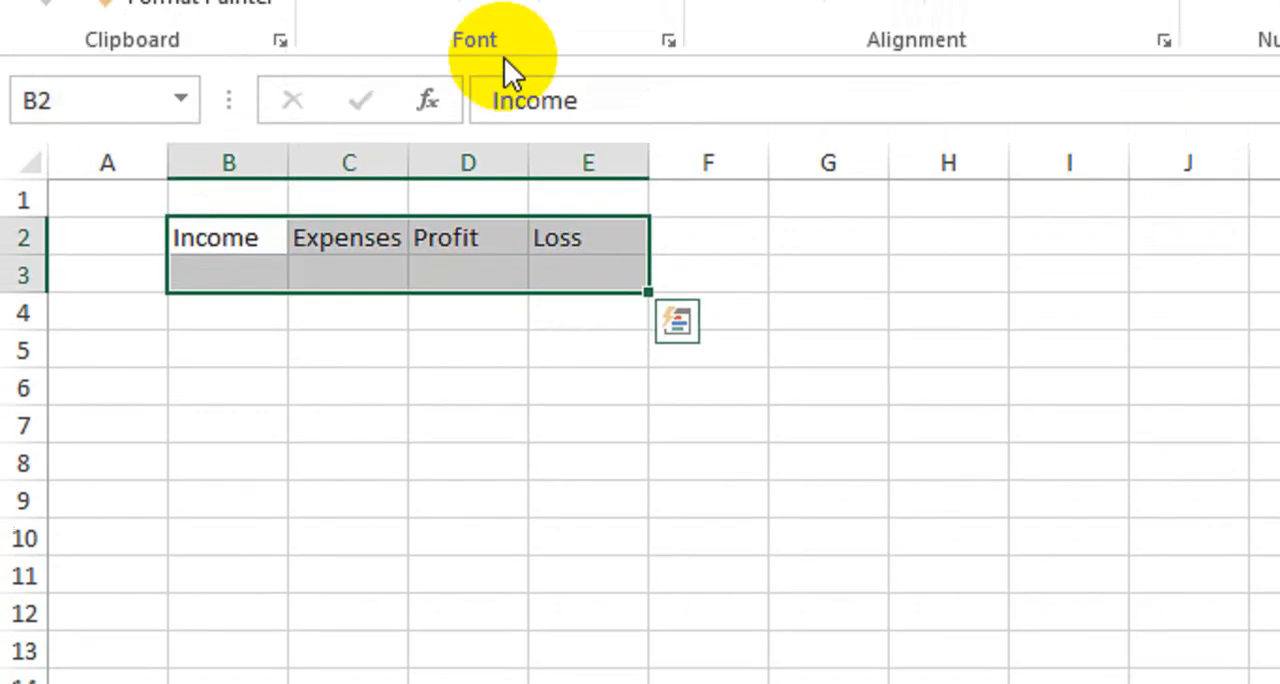
pyautogui.click(487, 120)
pyautogui.moveTo(265, 245); pyautogui.dragTo(558, 216)
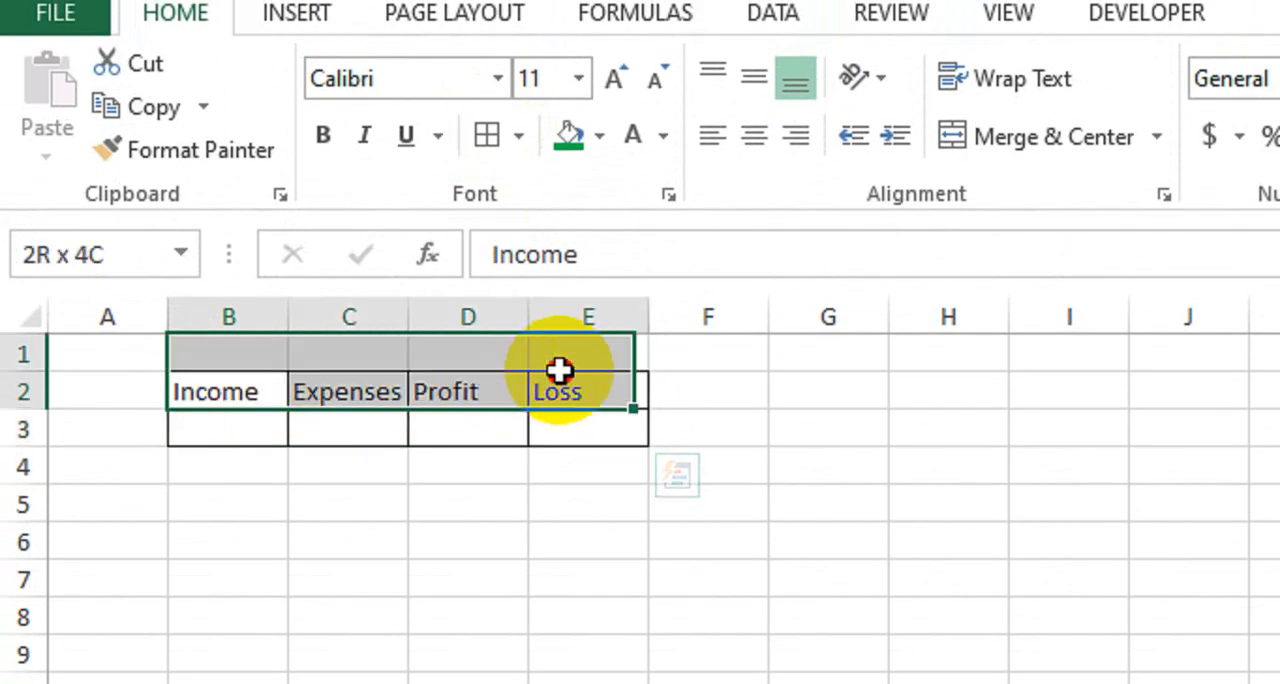
pyautogui.moveTo(558, 370); pyautogui.dragTo(571, 383)
pyautogui.click(323, 135)
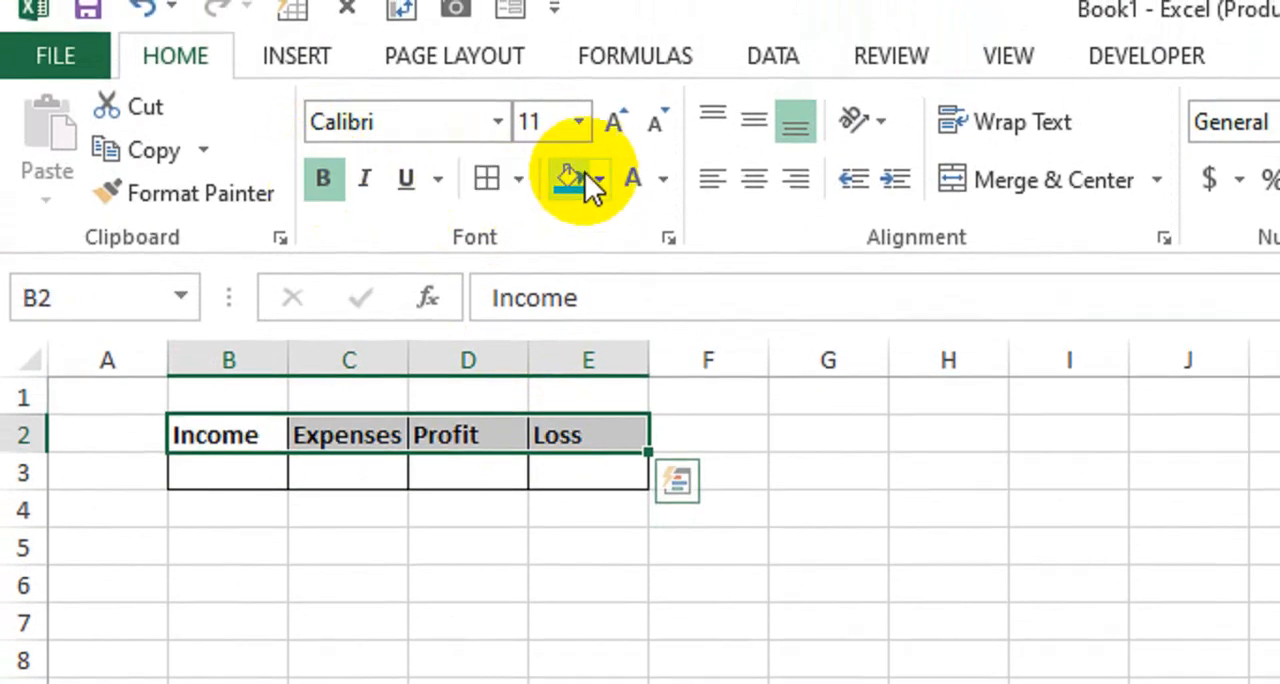
pyautogui.click(596, 181)
pyautogui.click(808, 471)
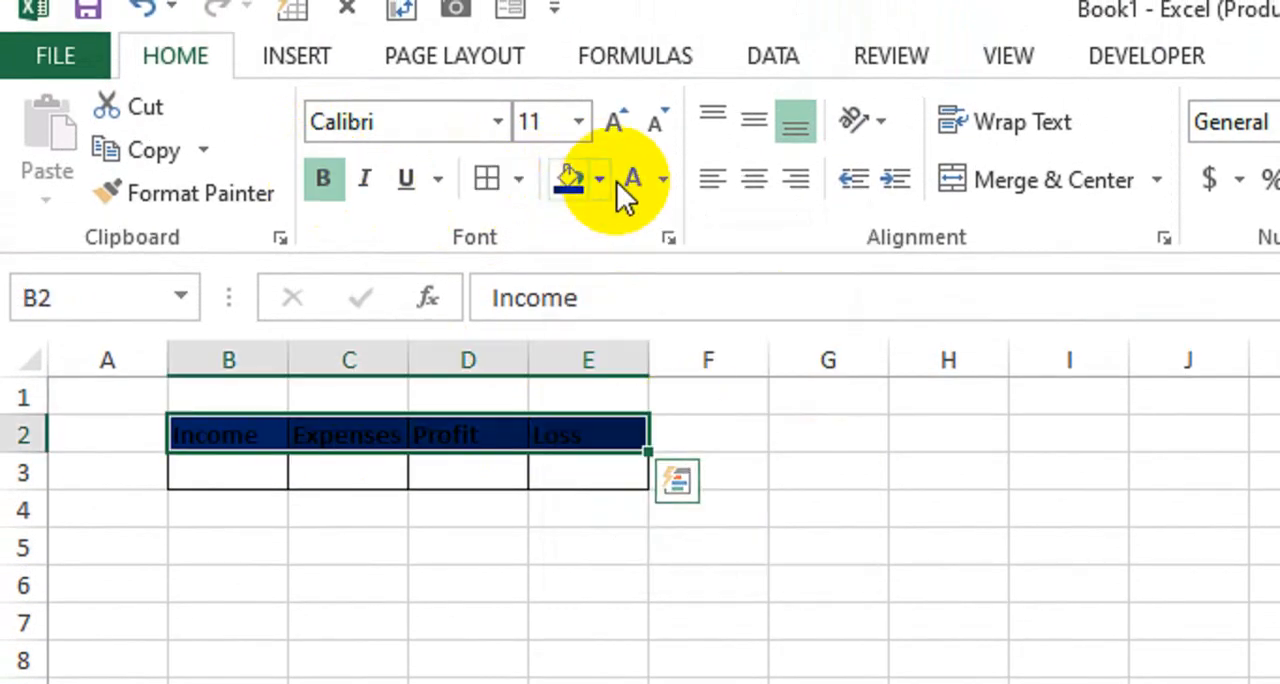
pyautogui.click(118, 540)
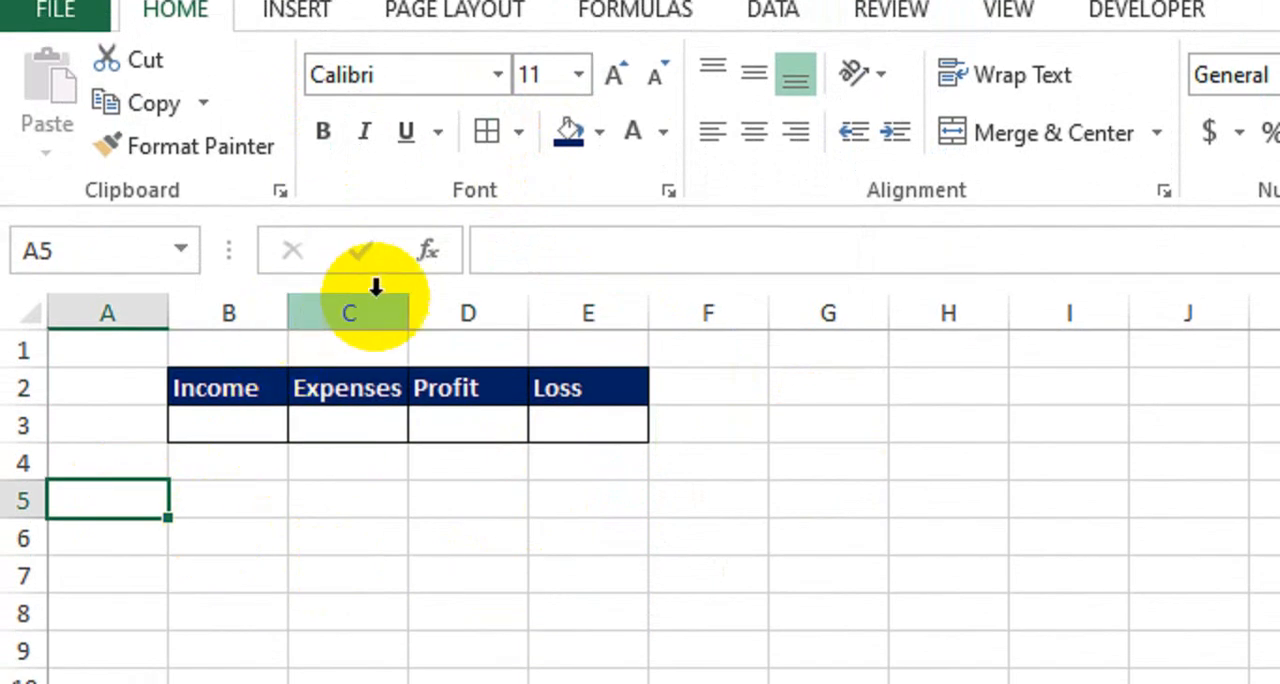
# Widen columns B to E slightly to give the Income, Expenses, Profit and Loss cells more room
pyautogui.moveTo(408, 313); pyautogui.dragTo(429, 311)
pyautogui.moveTo(549, 313); pyautogui.dragTo(575, 313)
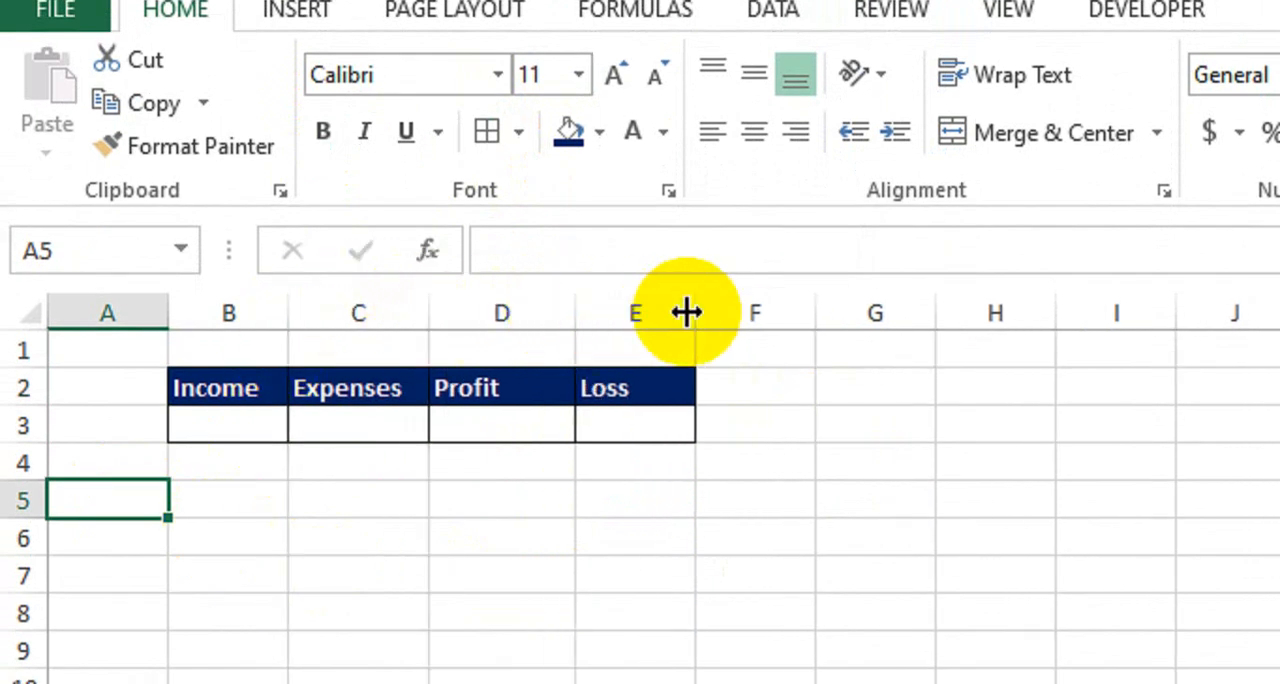
pyautogui.moveTo(687, 313); pyautogui.dragTo(726, 313)
pyautogui.moveTo(286, 323); pyautogui.dragTo(305, 420)
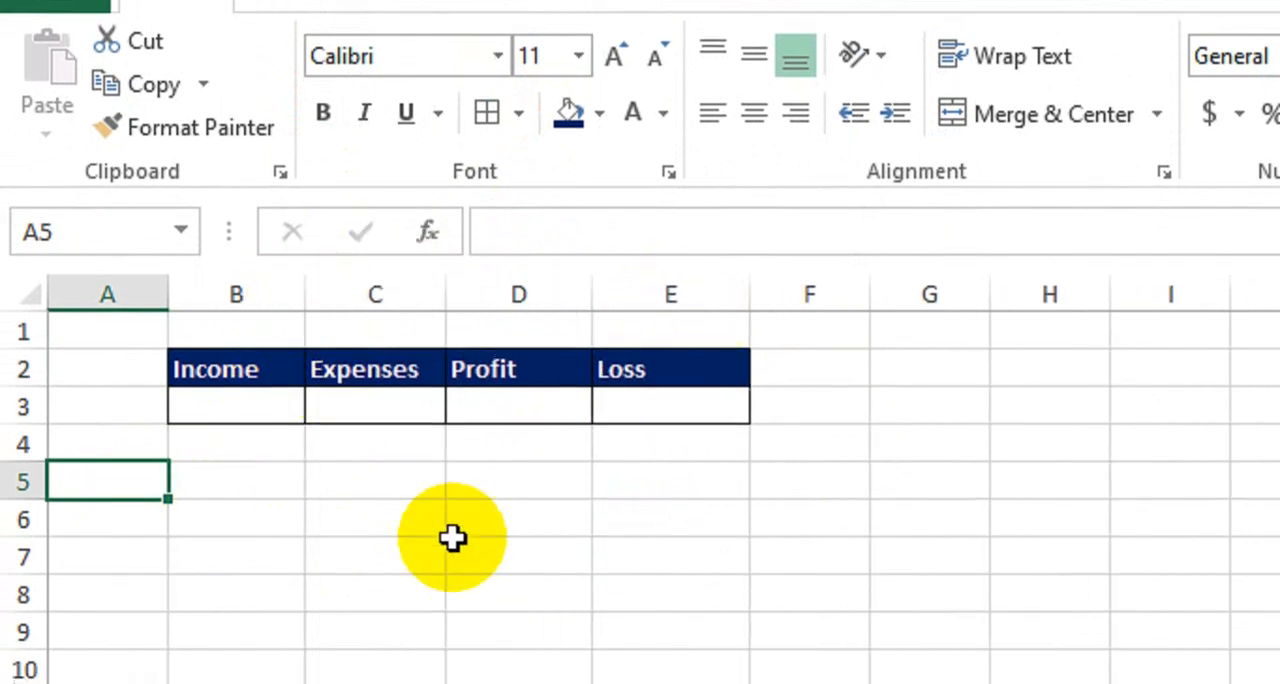
pyautogui.click(453, 541)
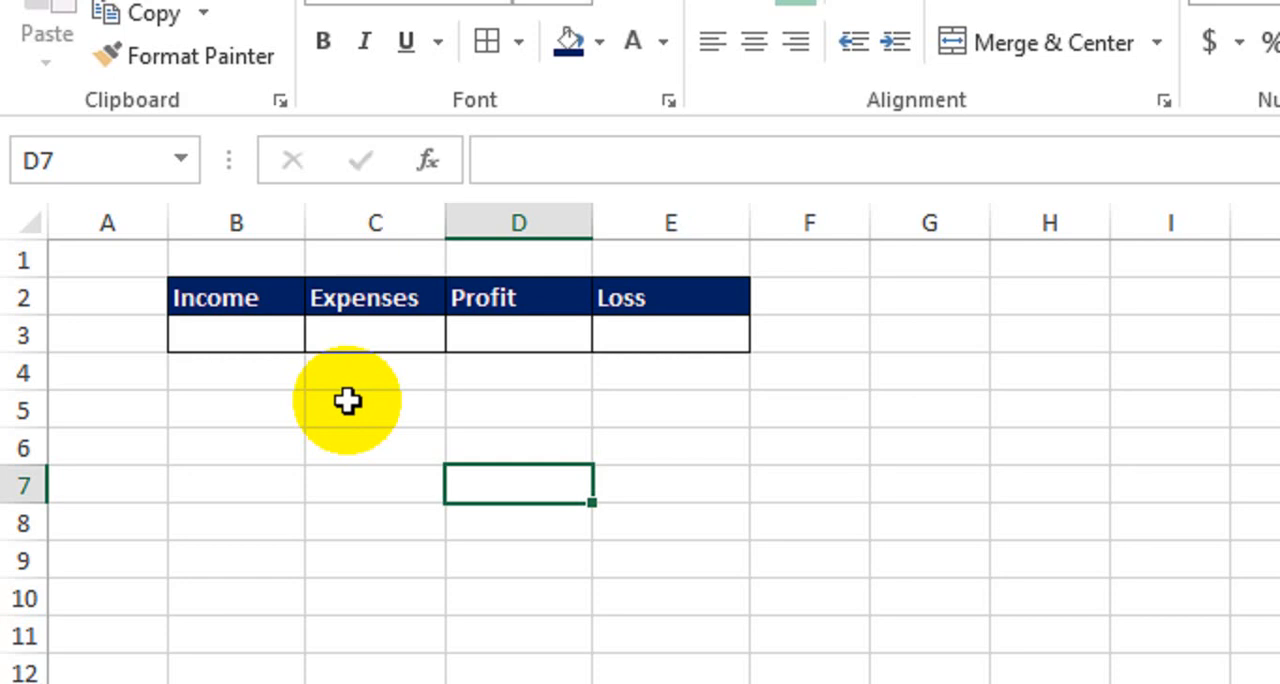
# Total the income amounts in Sheet2 cell B3 with the formula =SUM(Sheet1!E11:E22)
pyautogui.click(246, 334)
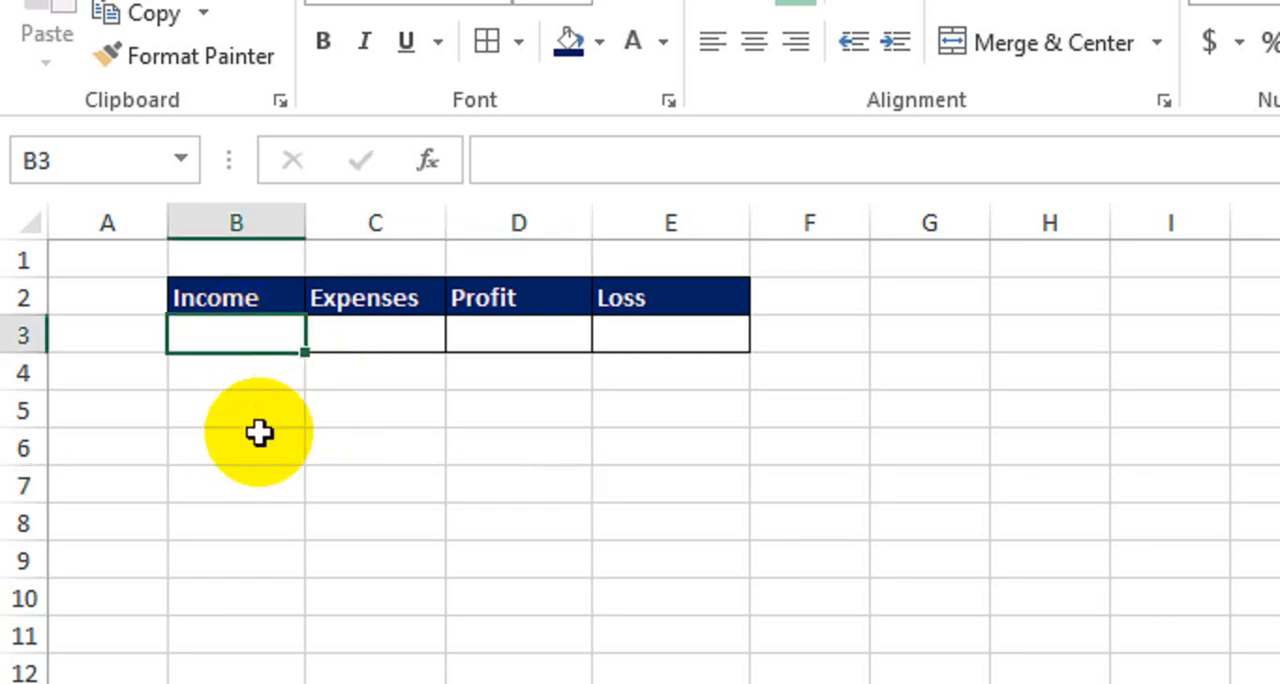
pyautogui.write('=sum')
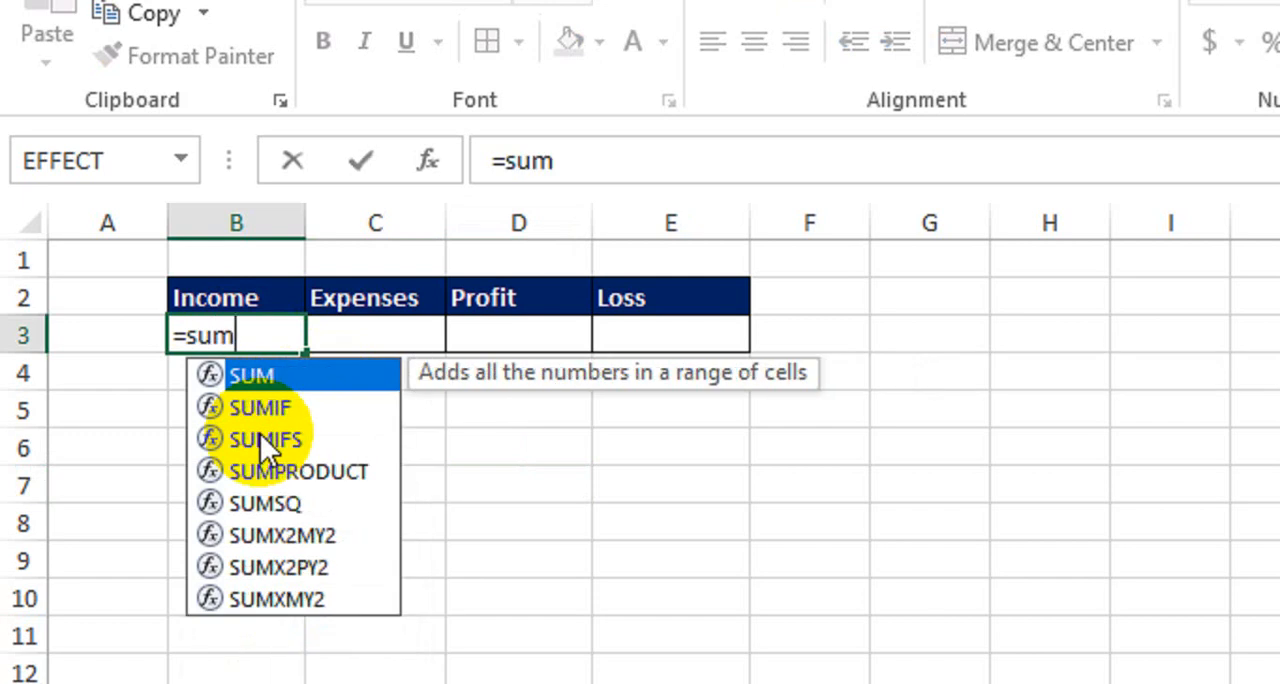
pyautogui.press('Tab')
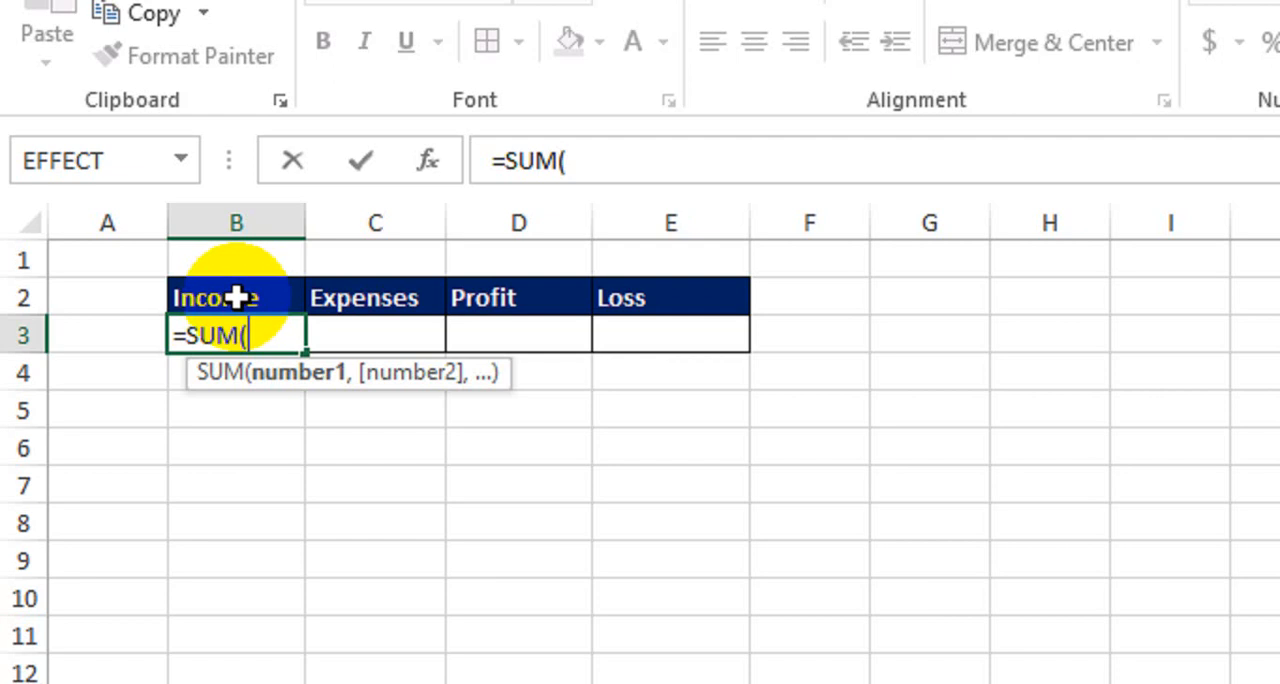
pyautogui.click(258, 616)
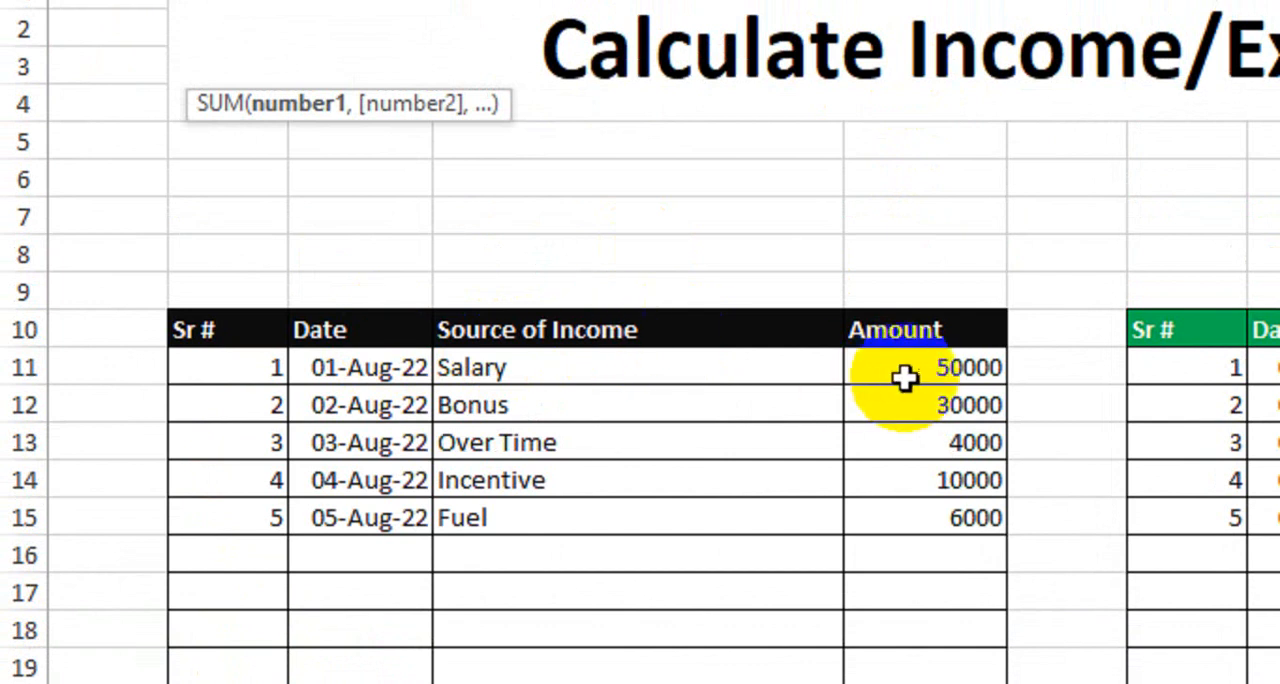
pyautogui.moveTo(916, 372); pyautogui.dragTo(915, 683)
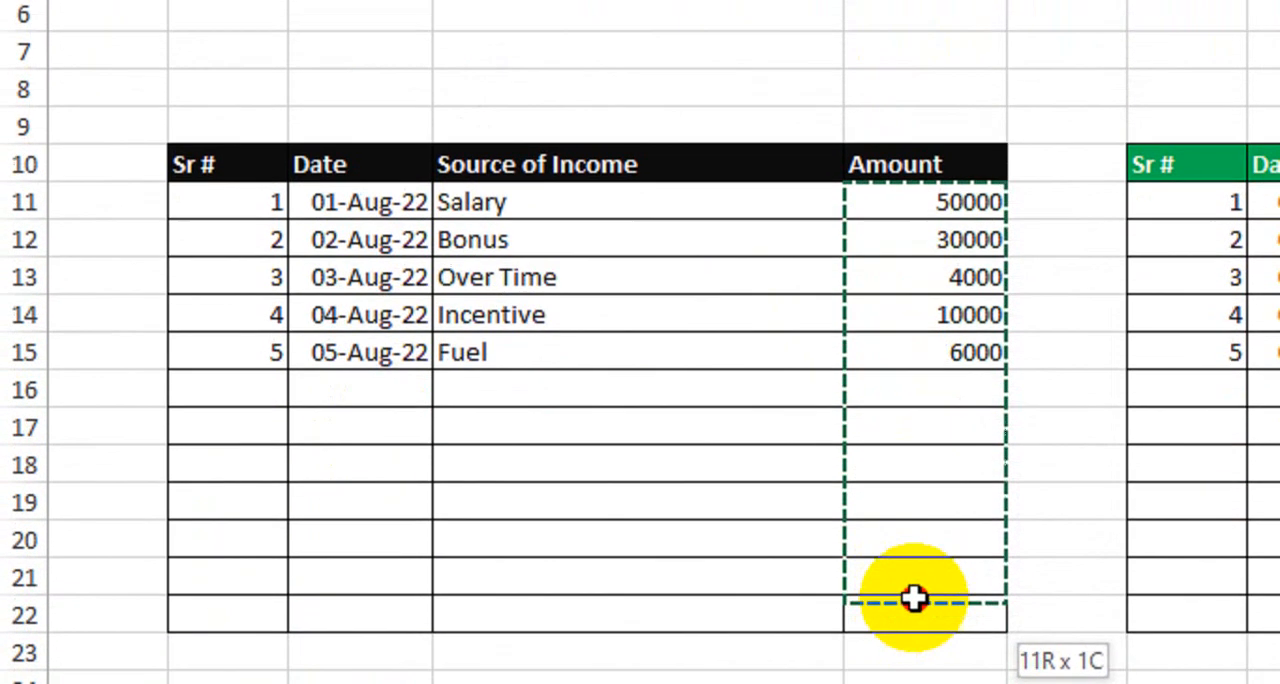
pyautogui.moveTo(914, 598); pyautogui.dragTo(914, 612)
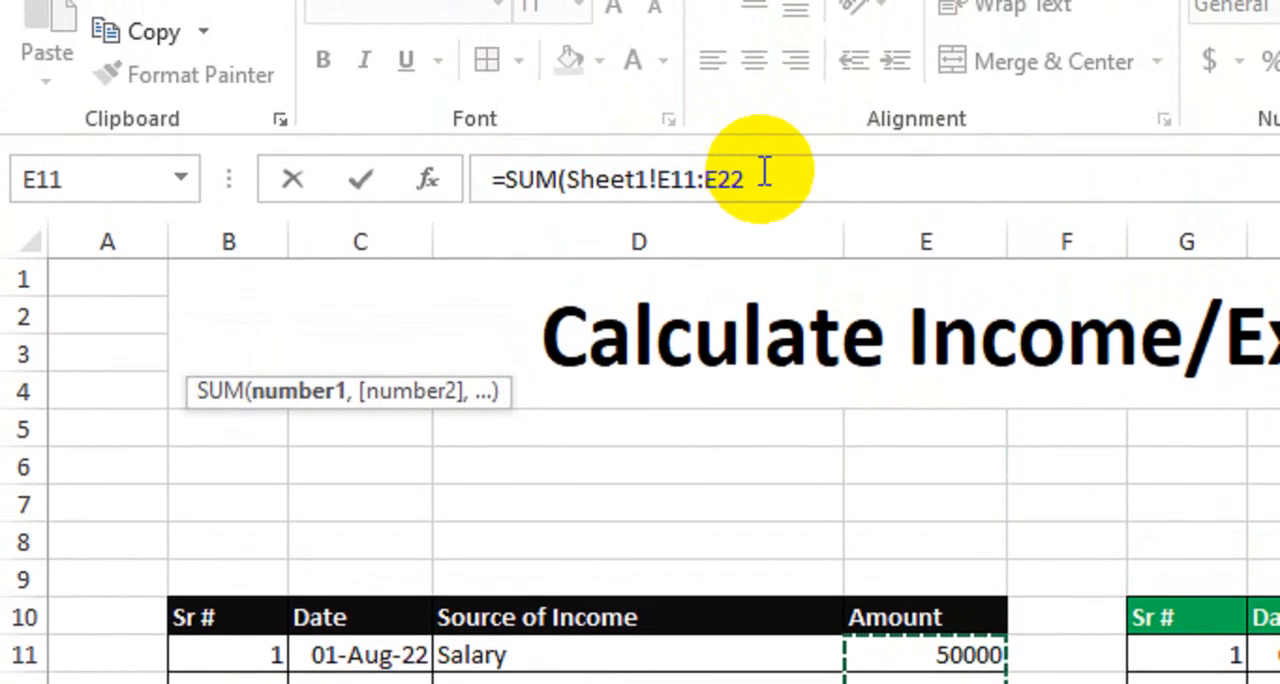
pyautogui.click(765, 174)
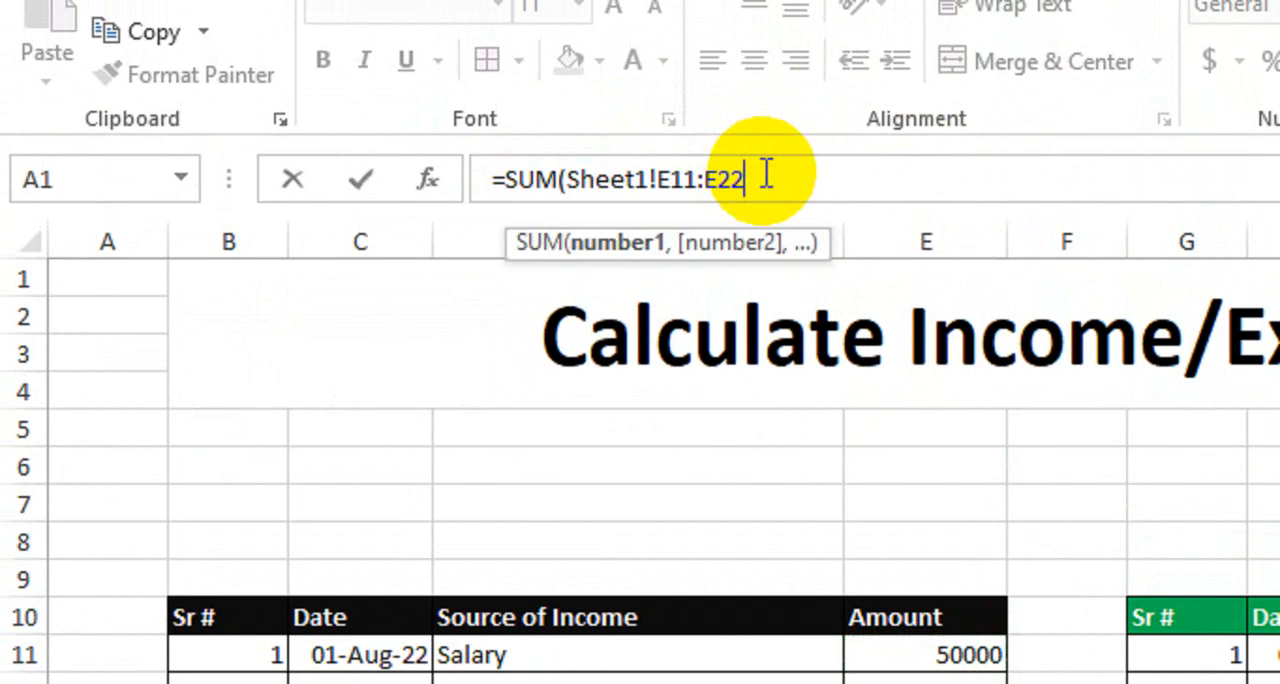
pyautogui.write(')')
pyautogui.press('Return')
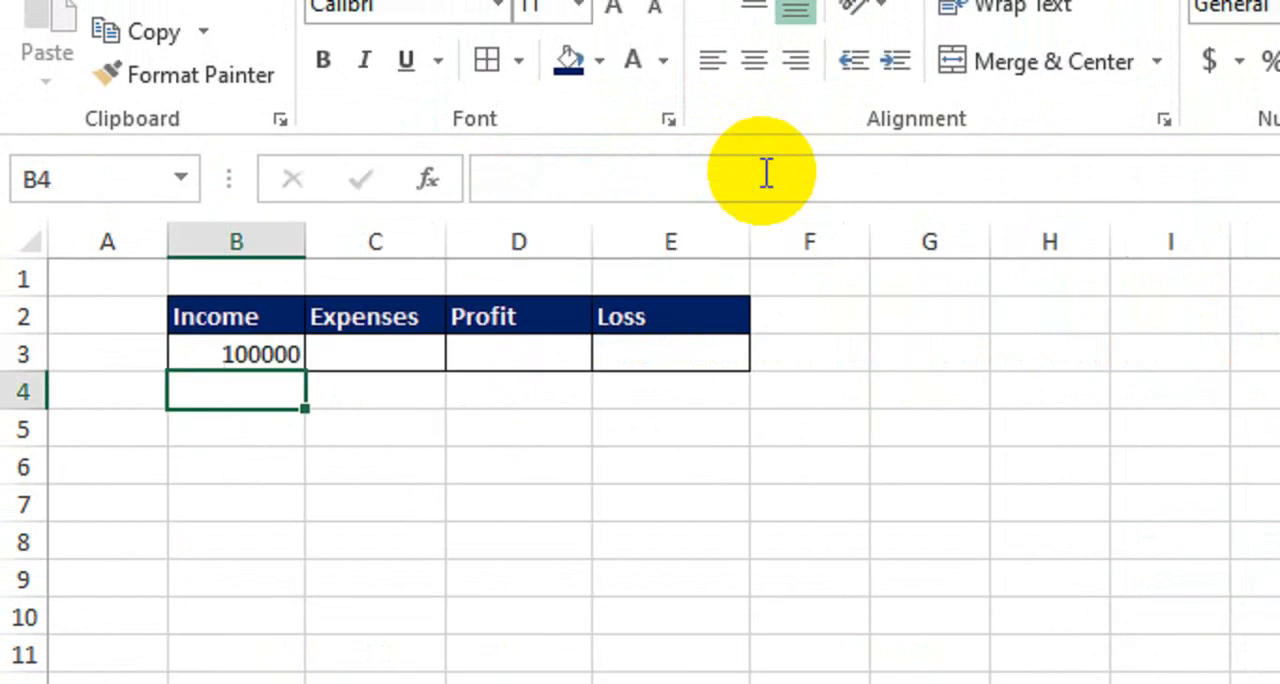
pyautogui.click(222, 347)
# Total the expense amounts in Sheet2 cell C3 with the formula =SUM(Sheet1!J11:J22)
pyautogui.click(351, 350)
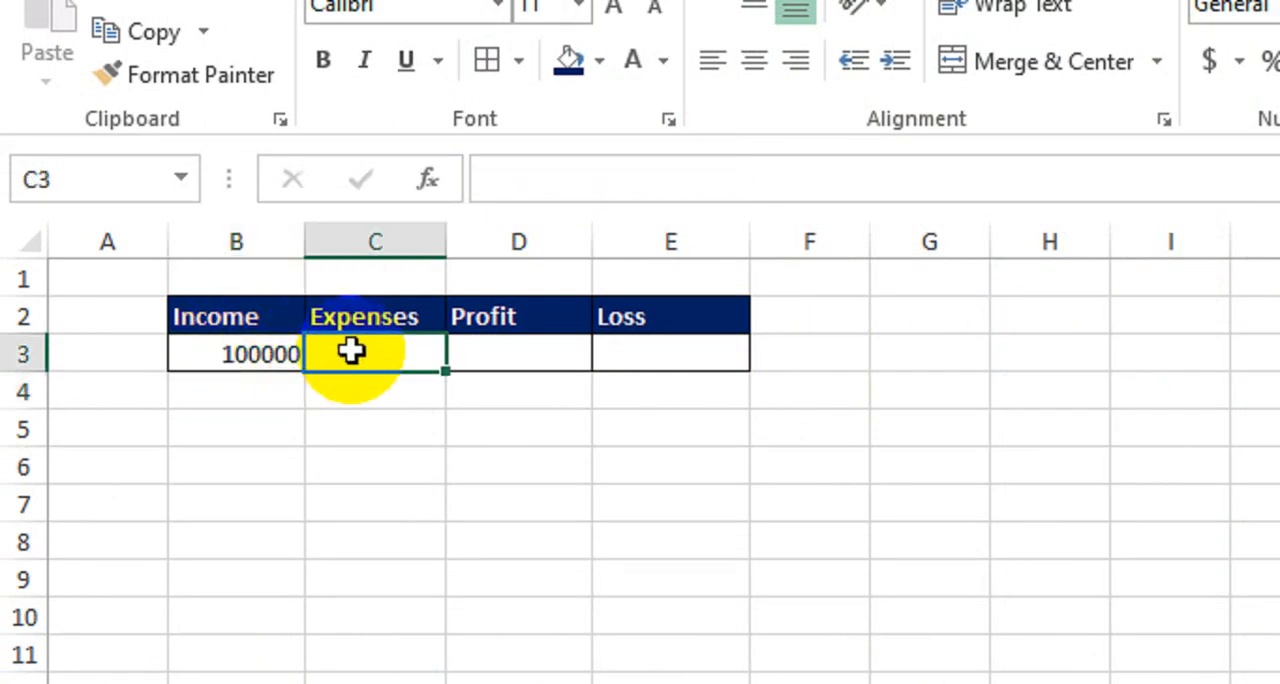
pyautogui.write('=sum')
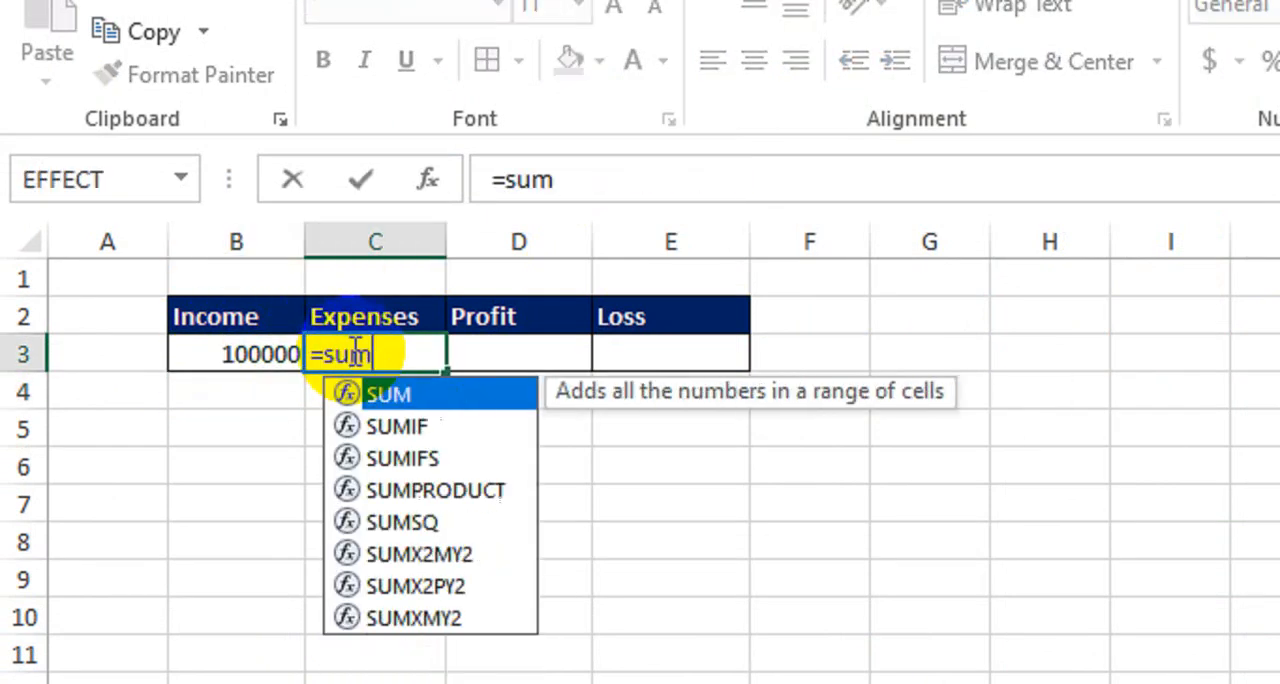
pyautogui.press('Tab')
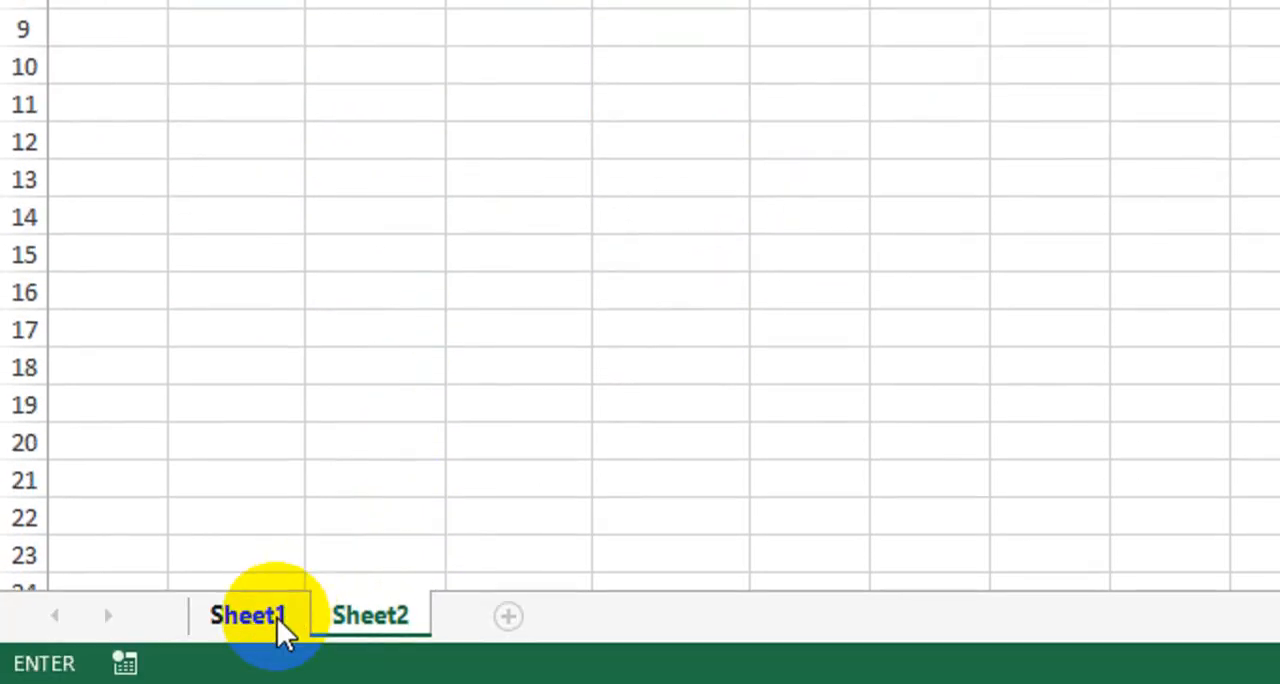
pyautogui.click(277, 618)
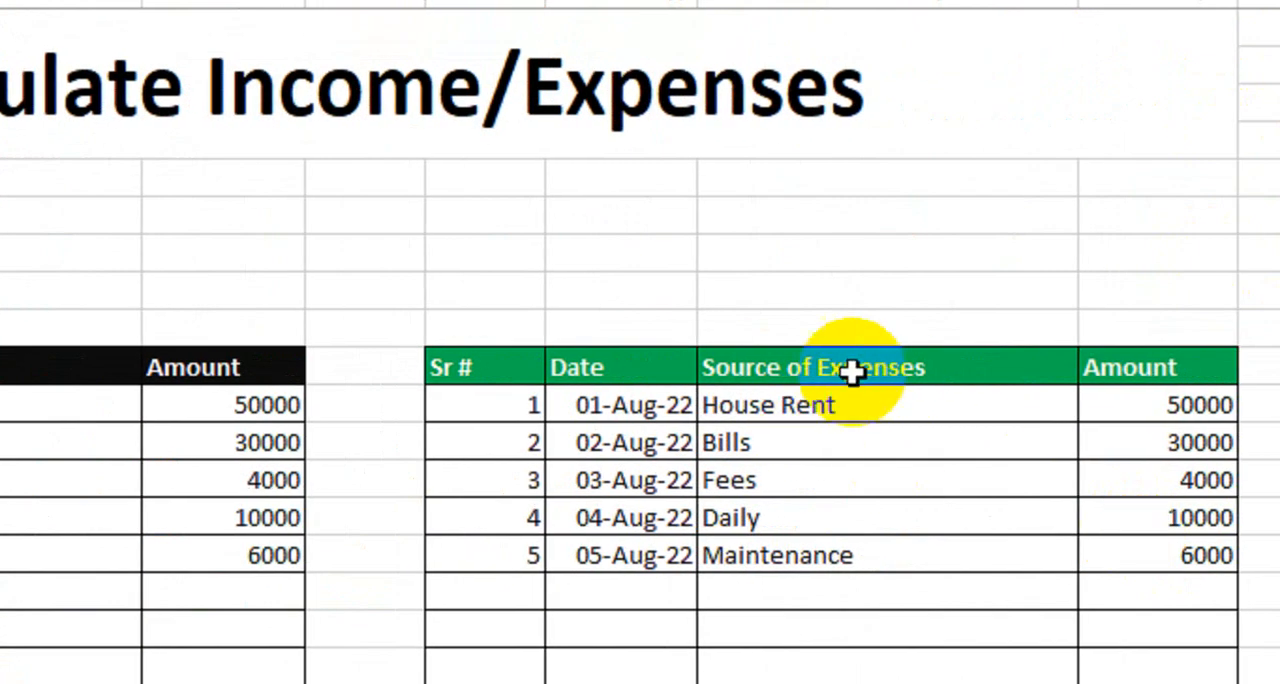
pyautogui.moveTo(990, 403); pyautogui.dragTo(951, 580)
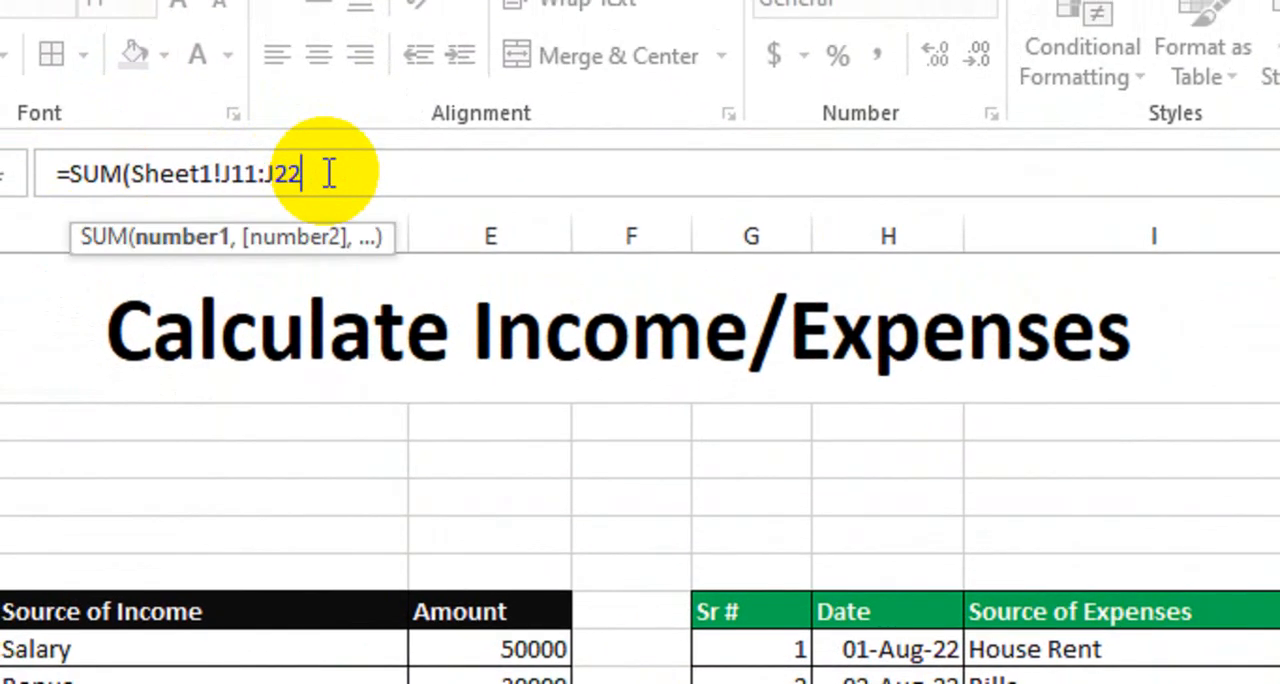
pyautogui.write(')')
pyautogui.press('Return')
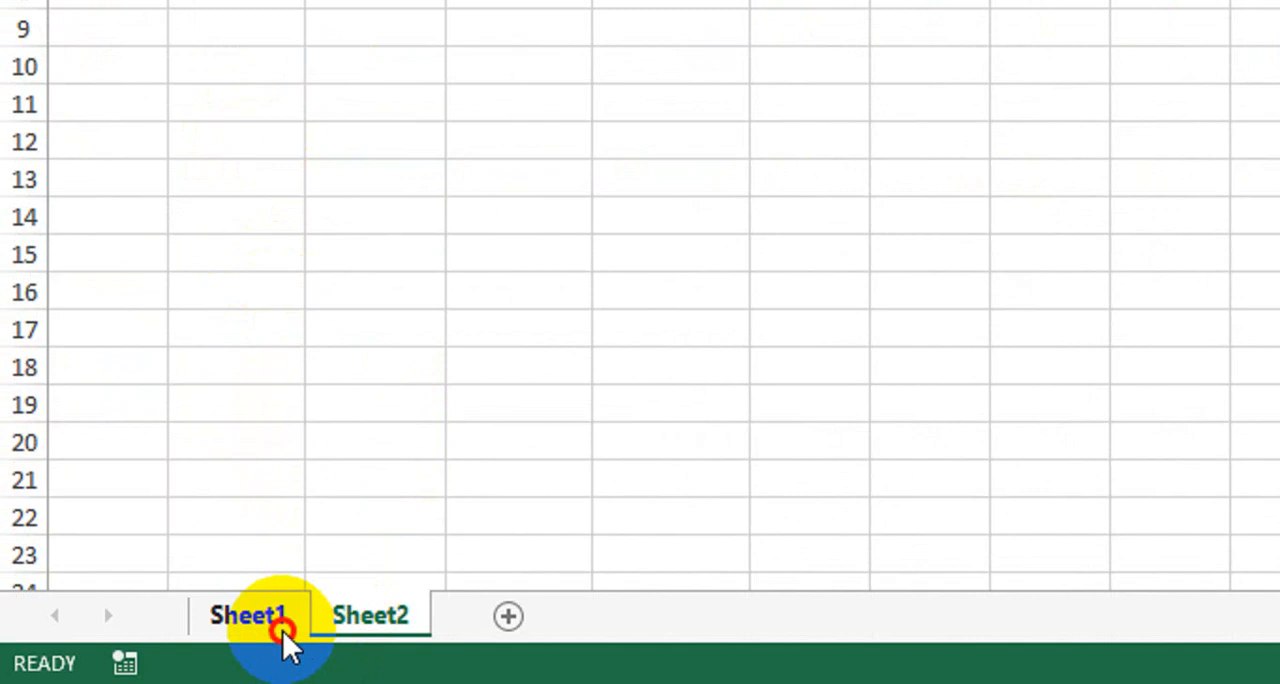
# On Sheet1, set the House Rent amount in the expenses table to 12000
pyautogui.click(282, 630)
pyautogui.click(1172, 190)
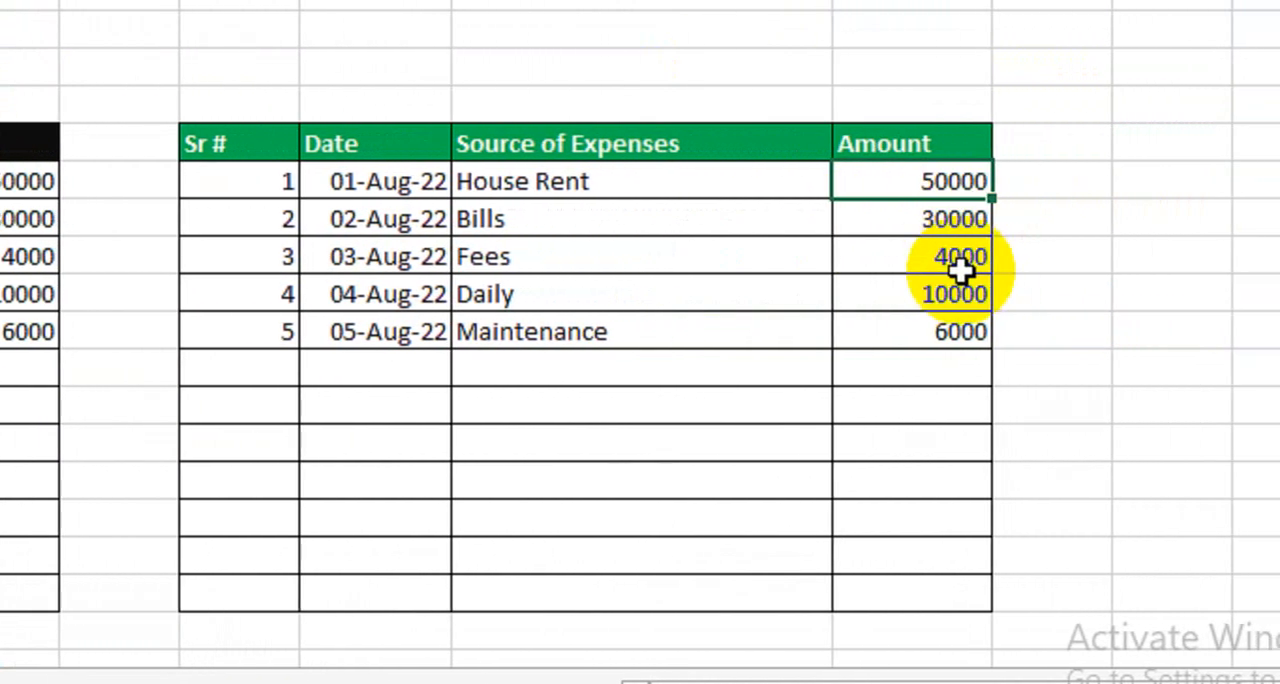
pyautogui.write('120000')
pyautogui.press('BackSpace')
pyautogui.press('BackSpace')
pyautogui.press('BackSpace')
pyautogui.press('BackSpace')
pyautogui.press('BackSpace')
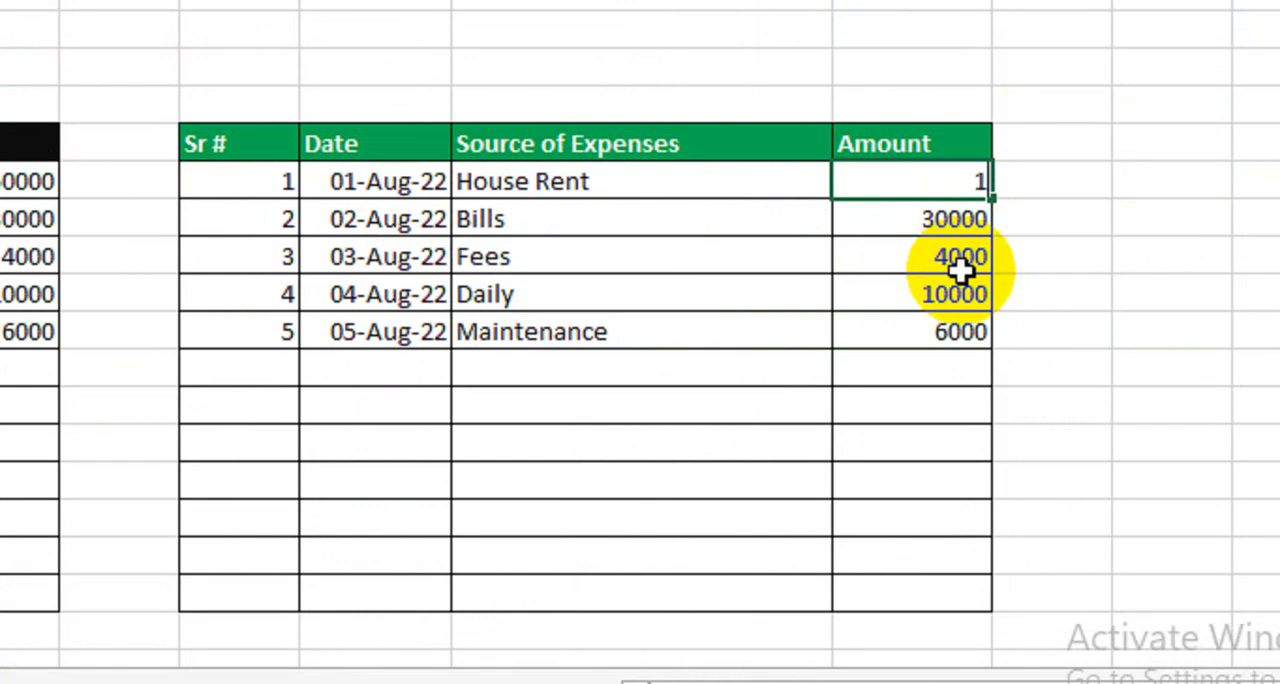
pyautogui.write('12000')
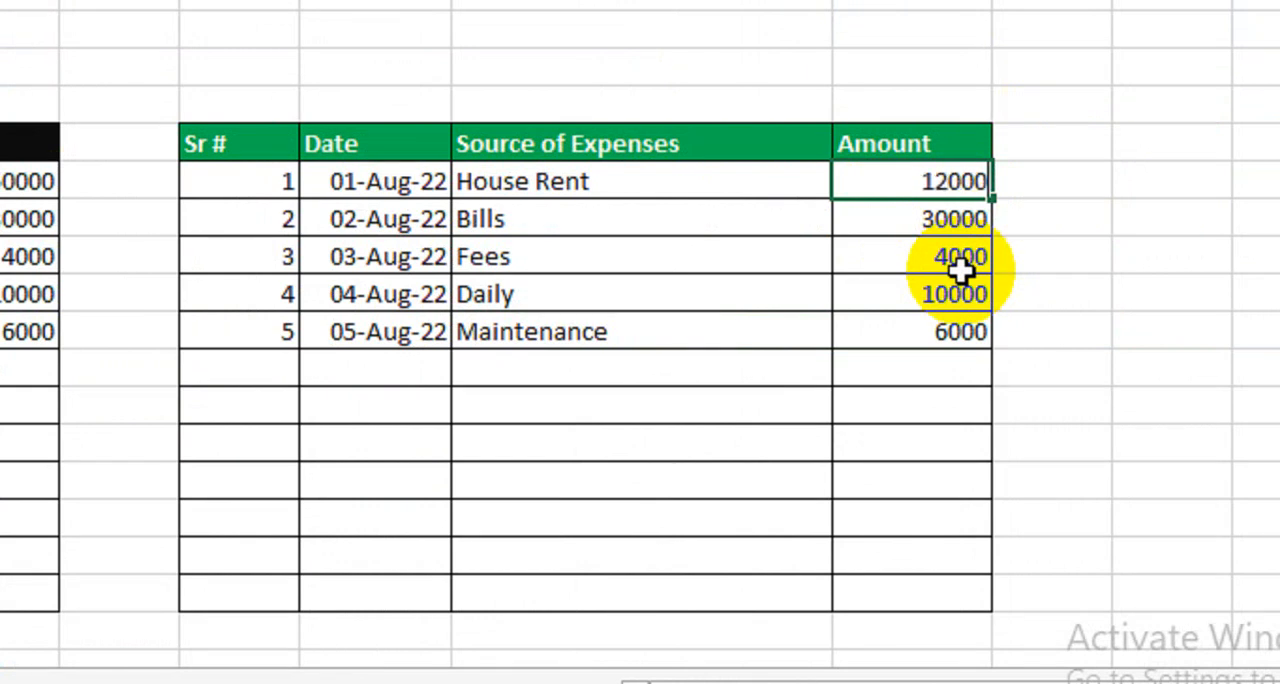
pyautogui.press('Return')
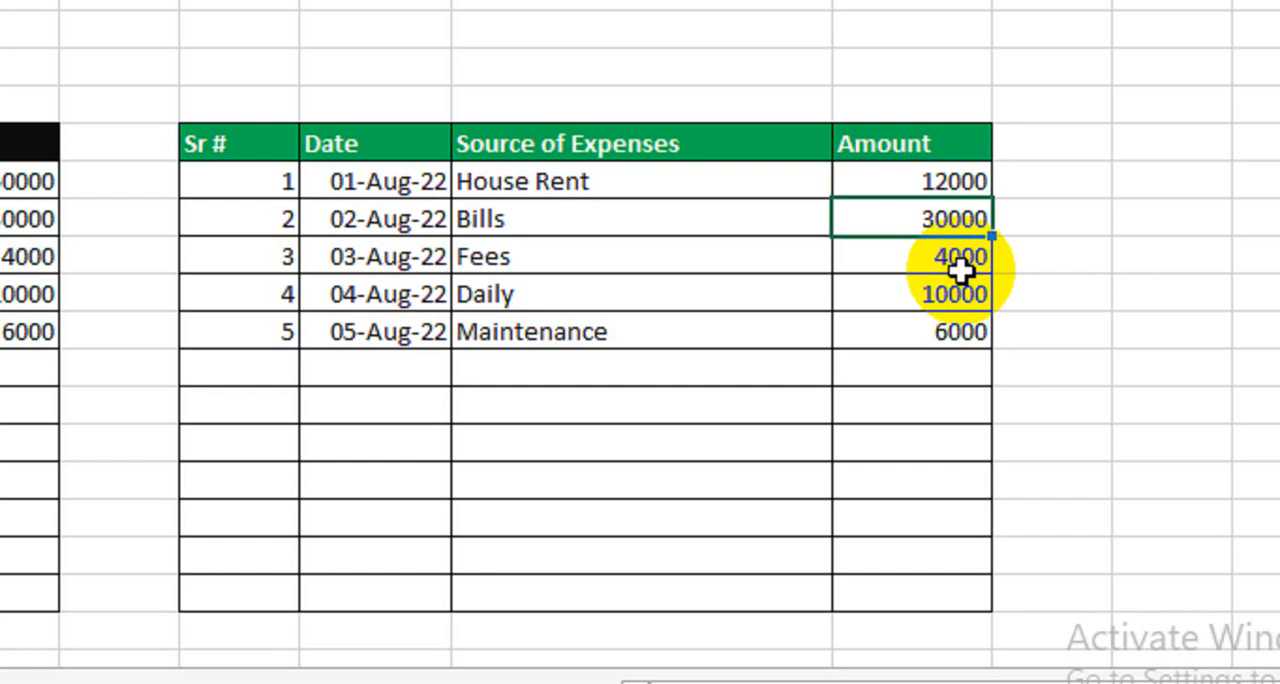
# Set the remaining expense amounts to 5000 for Bills, 2500 for Fees, 9000 for Daily and 6000 for Maintenance
pyautogui.write('50000')
pyautogui.press('BackSpace')
pyautogui.press('Return')
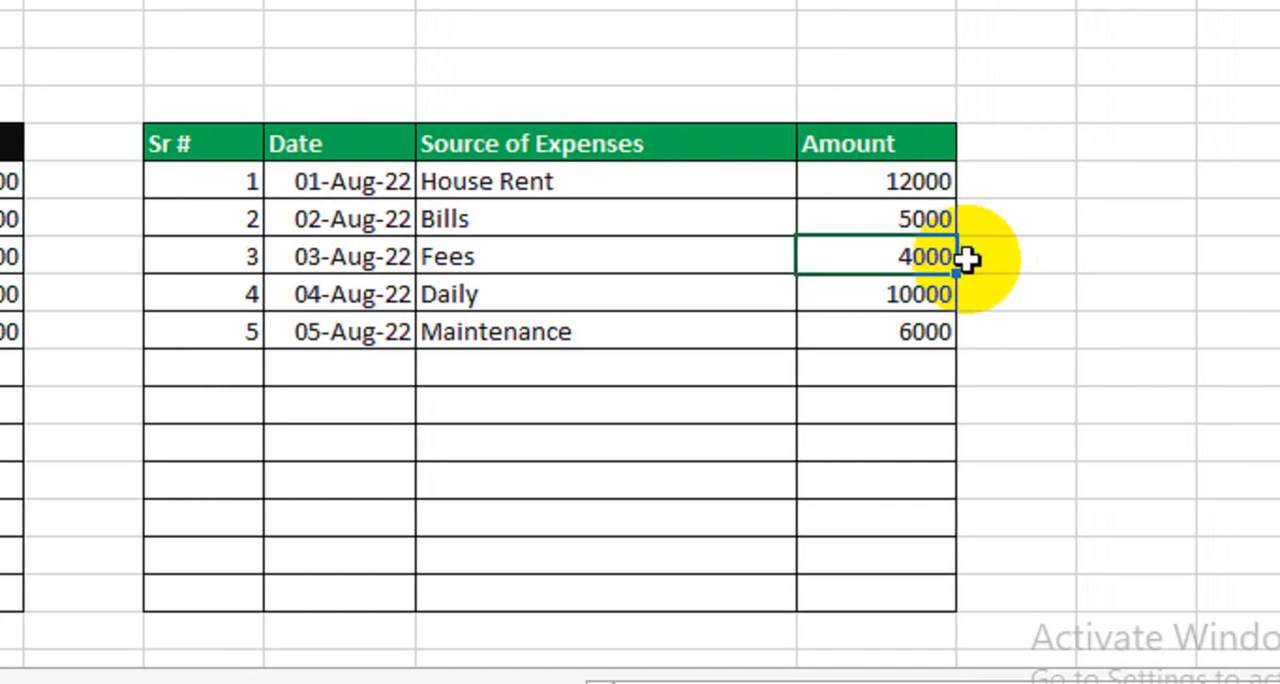
pyautogui.press('Return')
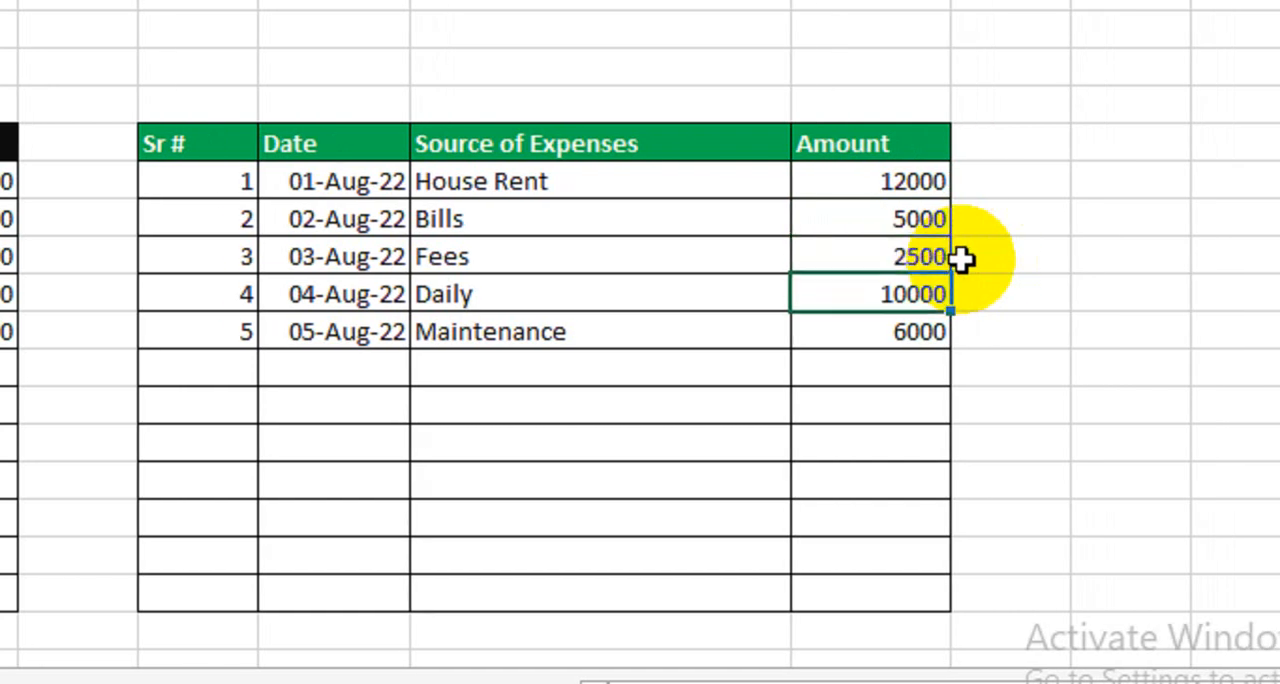
pyautogui.write('9')
pyautogui.press('Return')
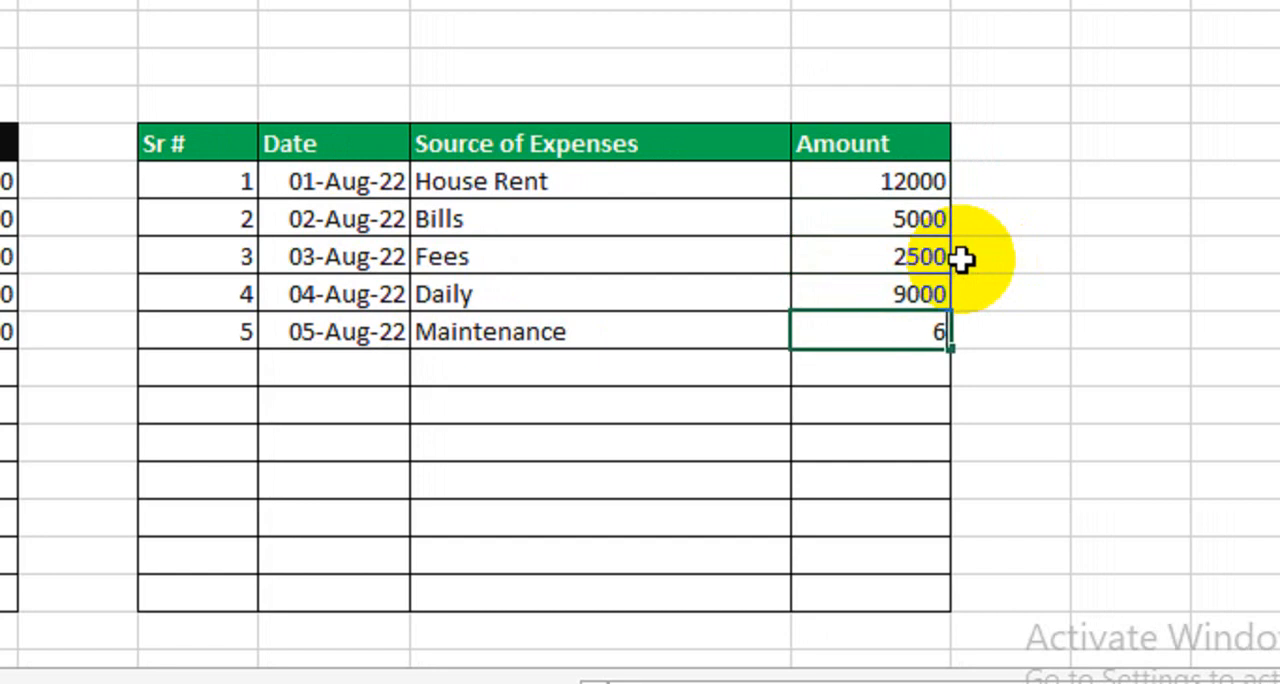
pyautogui.press('Return')
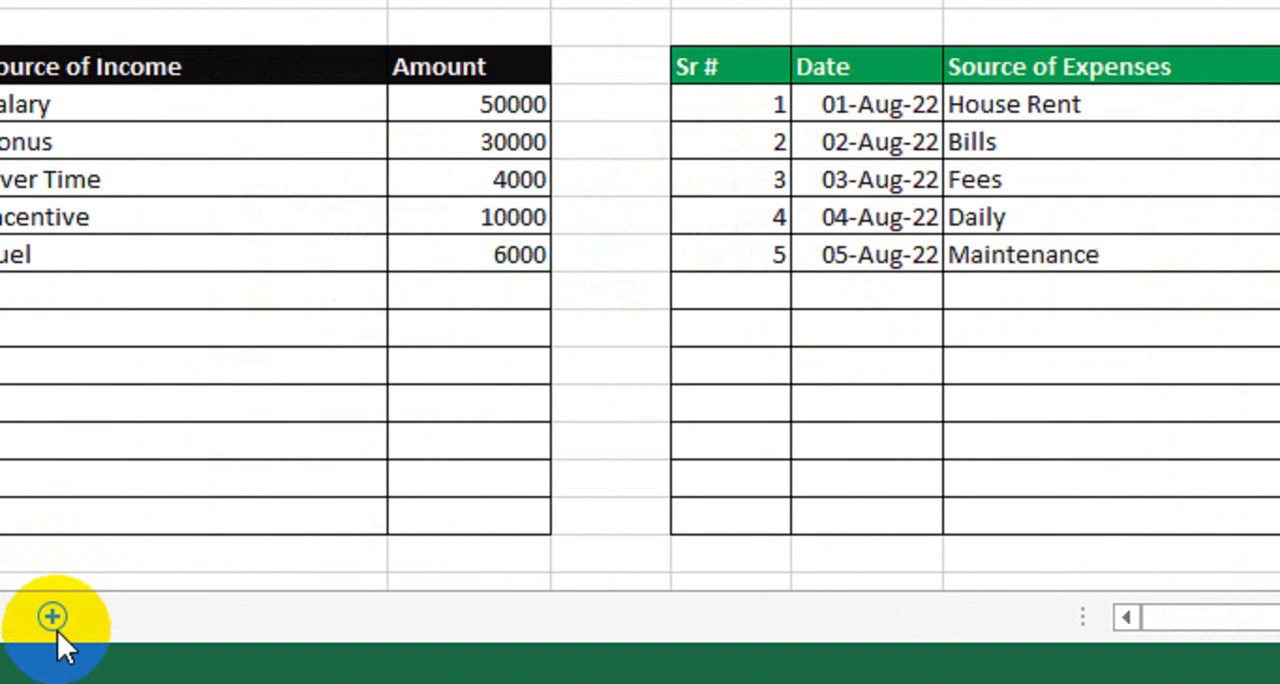
# On Sheet2, calculate the profit in D3 with the formula =IF(B3>C3,B3-C3,"0")
pyautogui.click(197, 608)
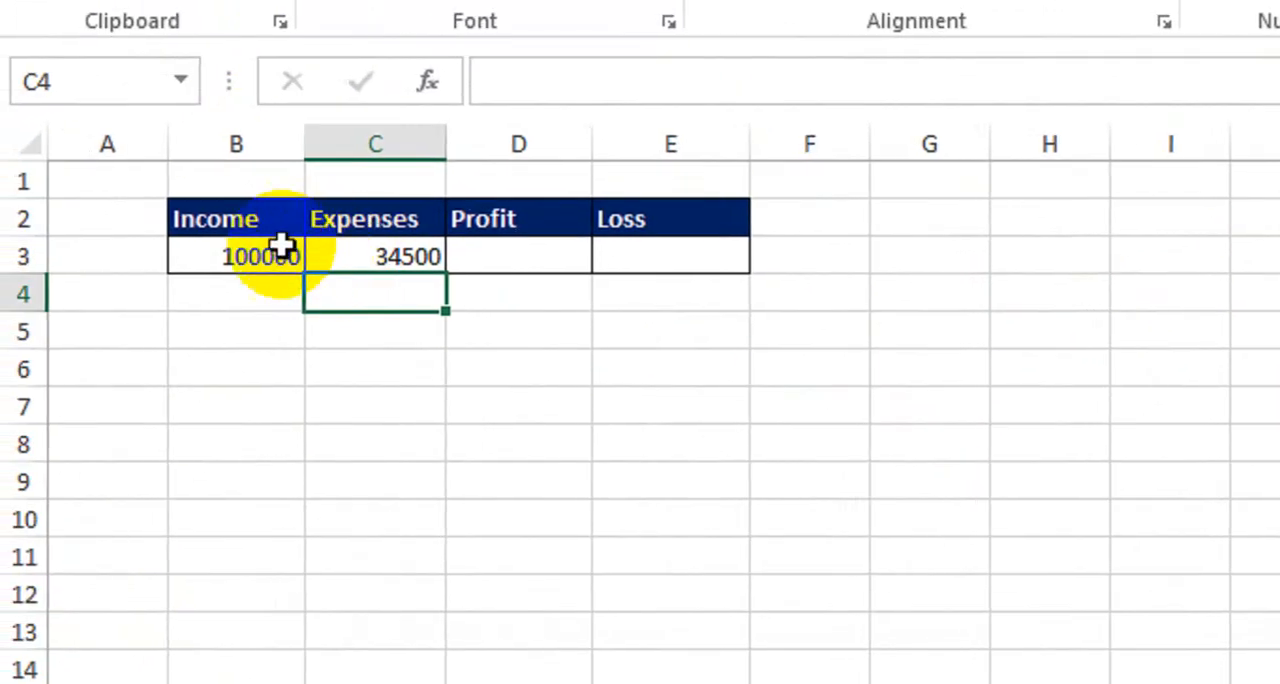
pyautogui.click(509, 261)
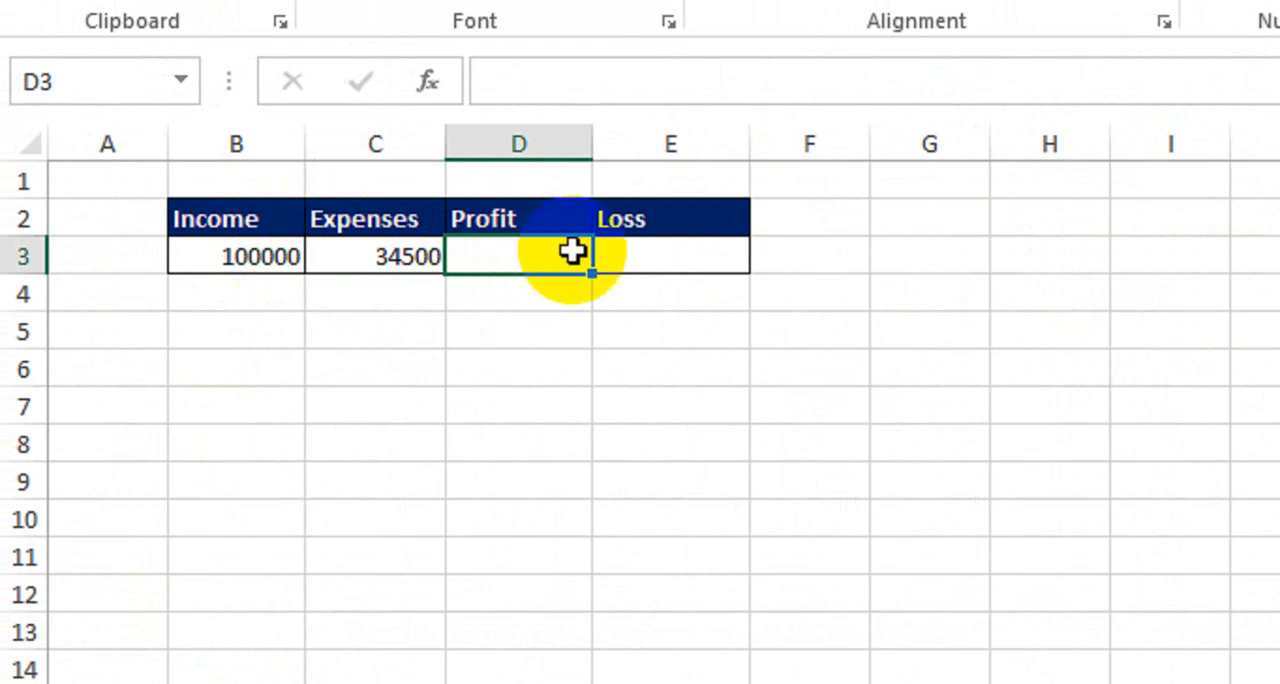
pyautogui.write('=if')
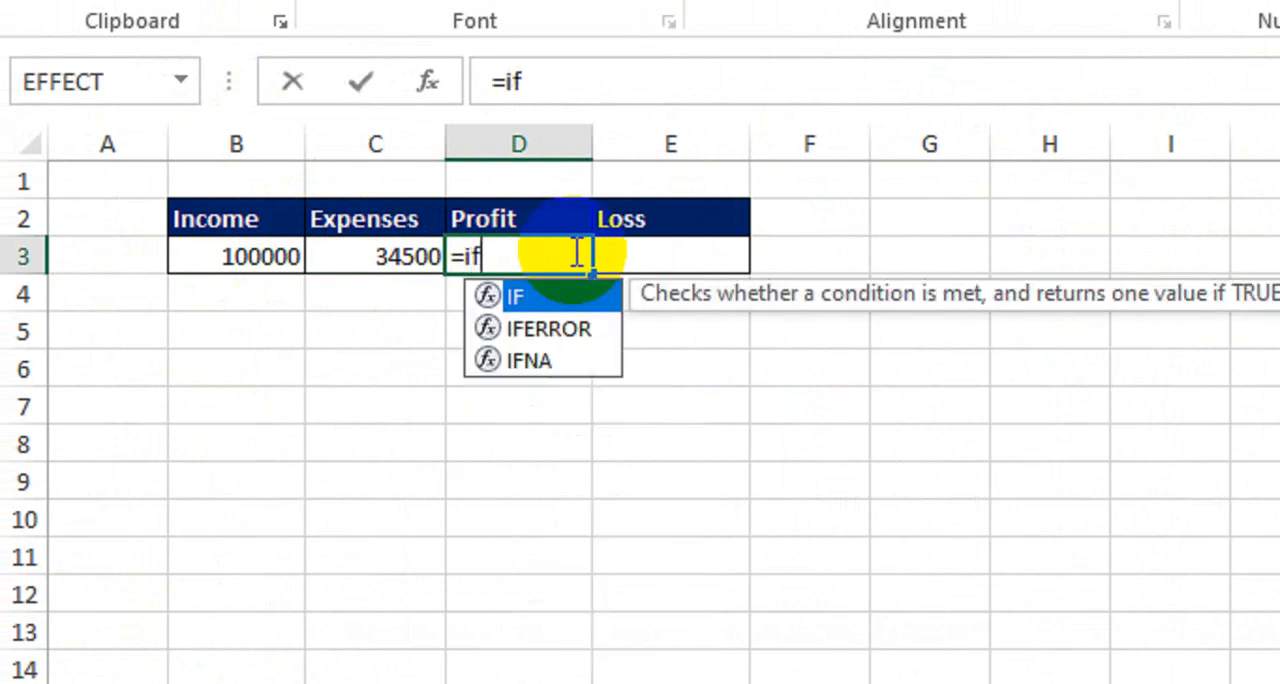
pyautogui.press('Tab')
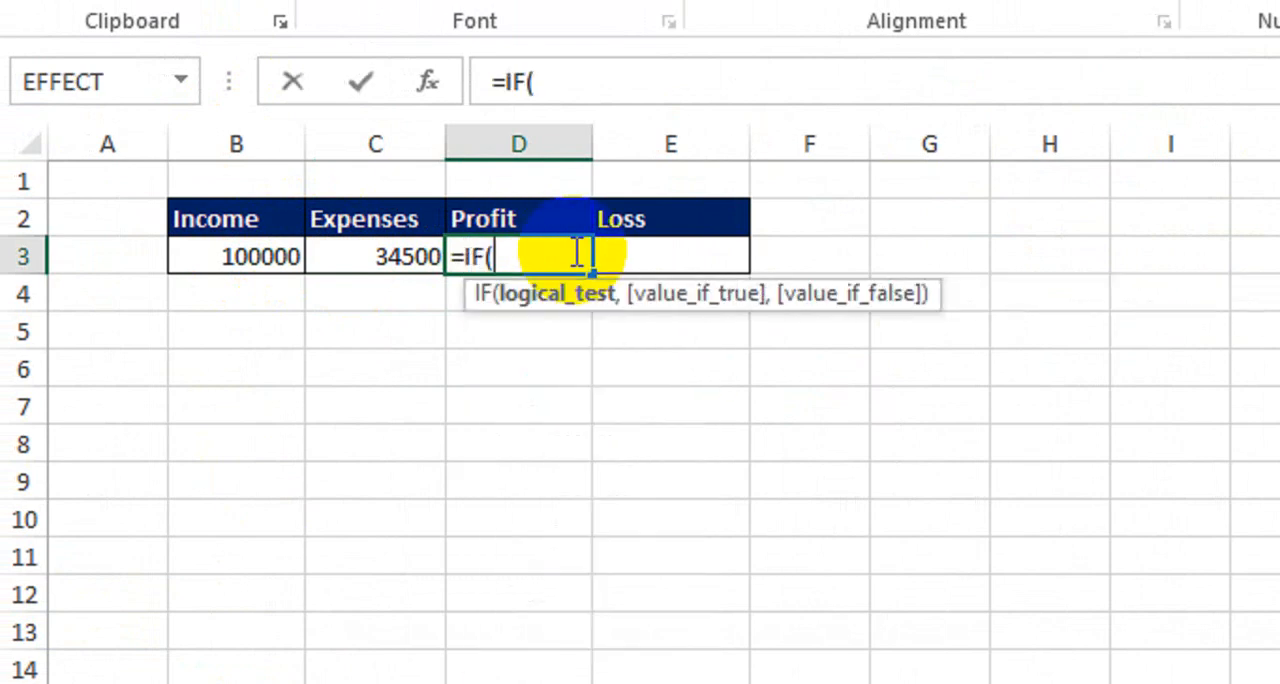
pyautogui.click(264, 258)
pyautogui.write('>')
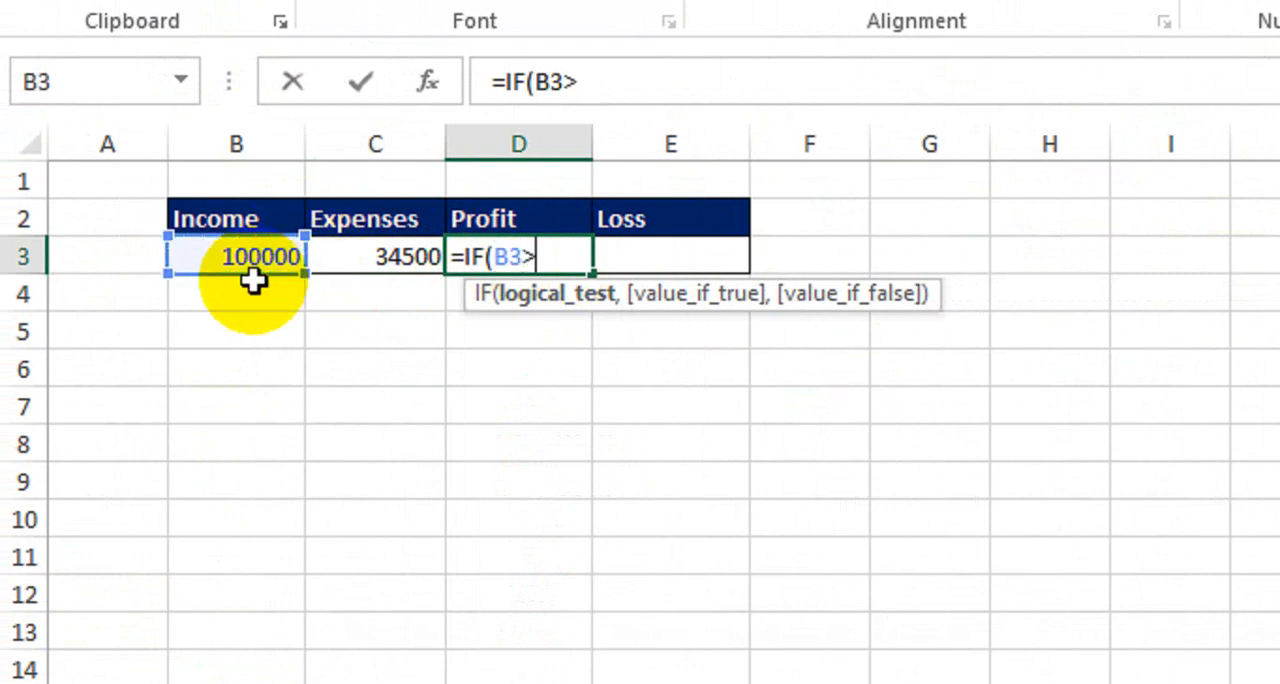
pyautogui.click(393, 258)
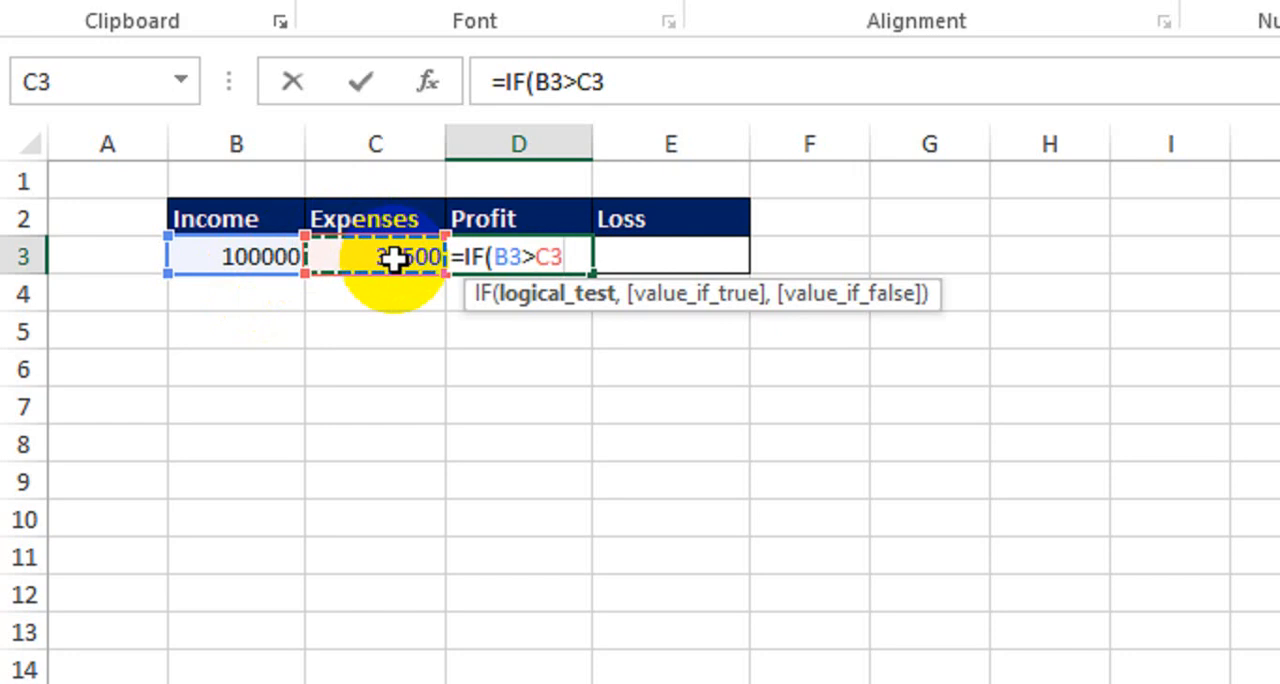
pyautogui.write(',')
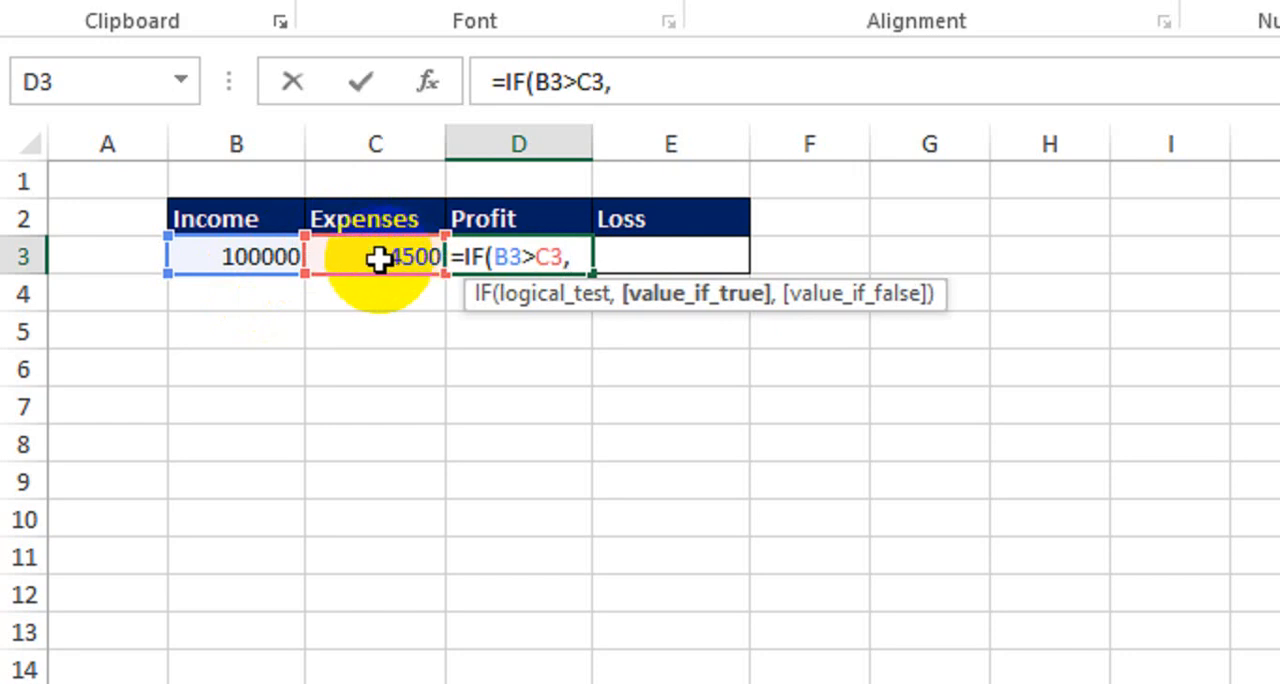
pyautogui.click(252, 257)
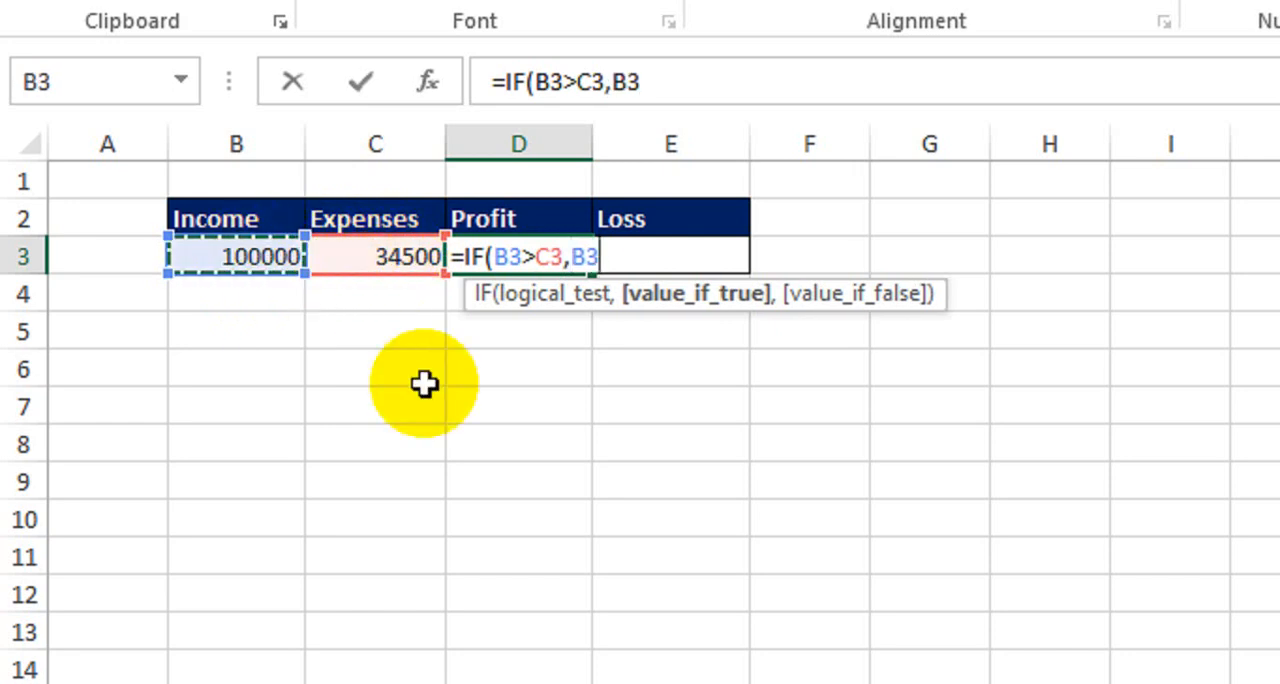
pyautogui.write('-')
pyautogui.click(371, 258)
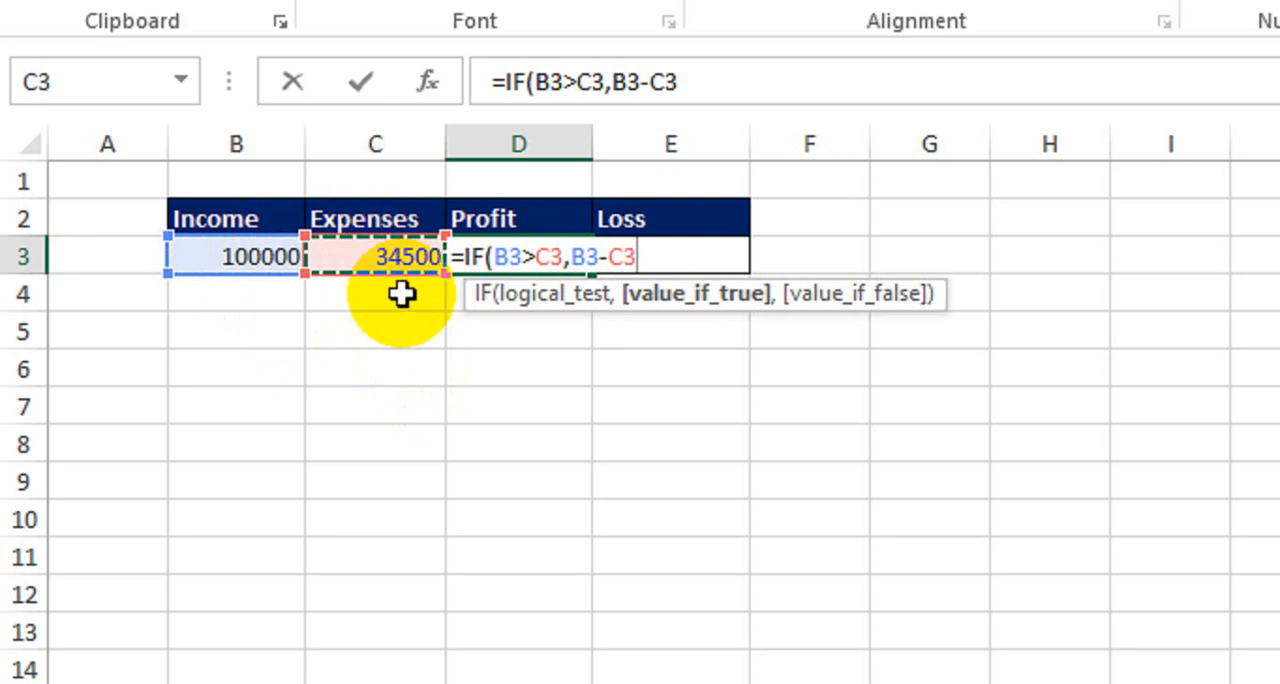
pyautogui.write(',"0')
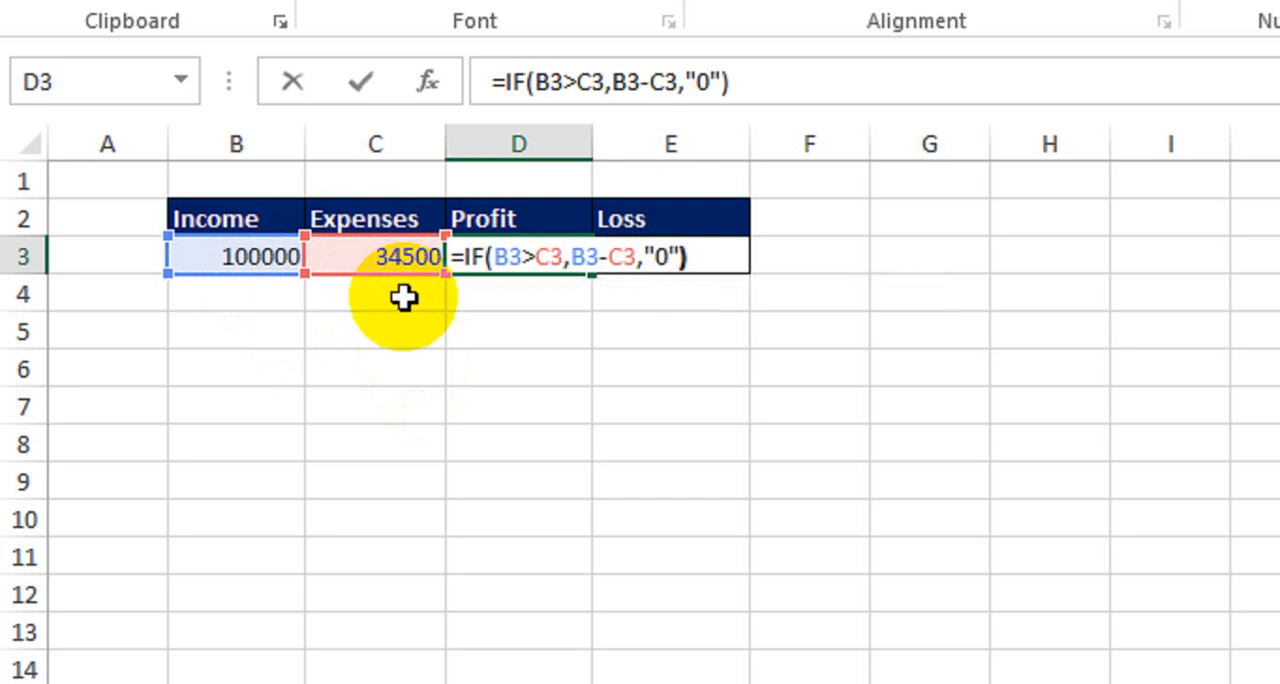
pyautogui.press('Return')
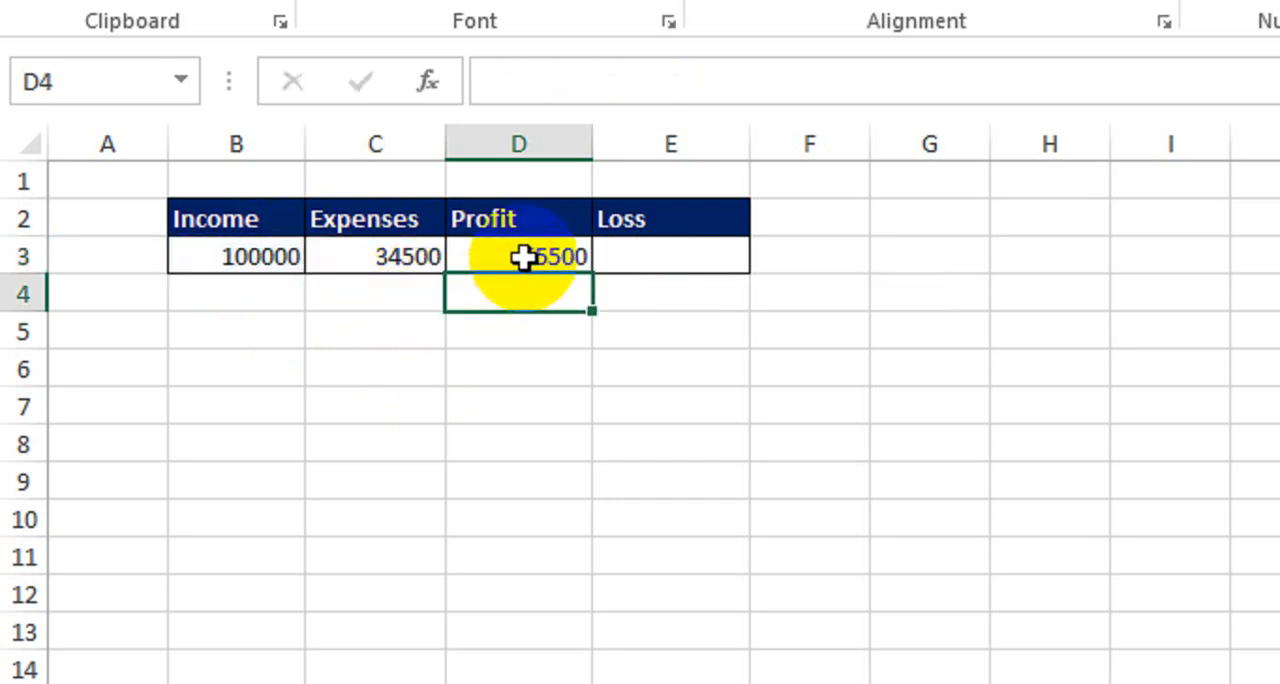
# Calculate the loss in E3 with the formula =IF(B3<C3,C3-B3,"No Loss")
pyautogui.click(641, 256)
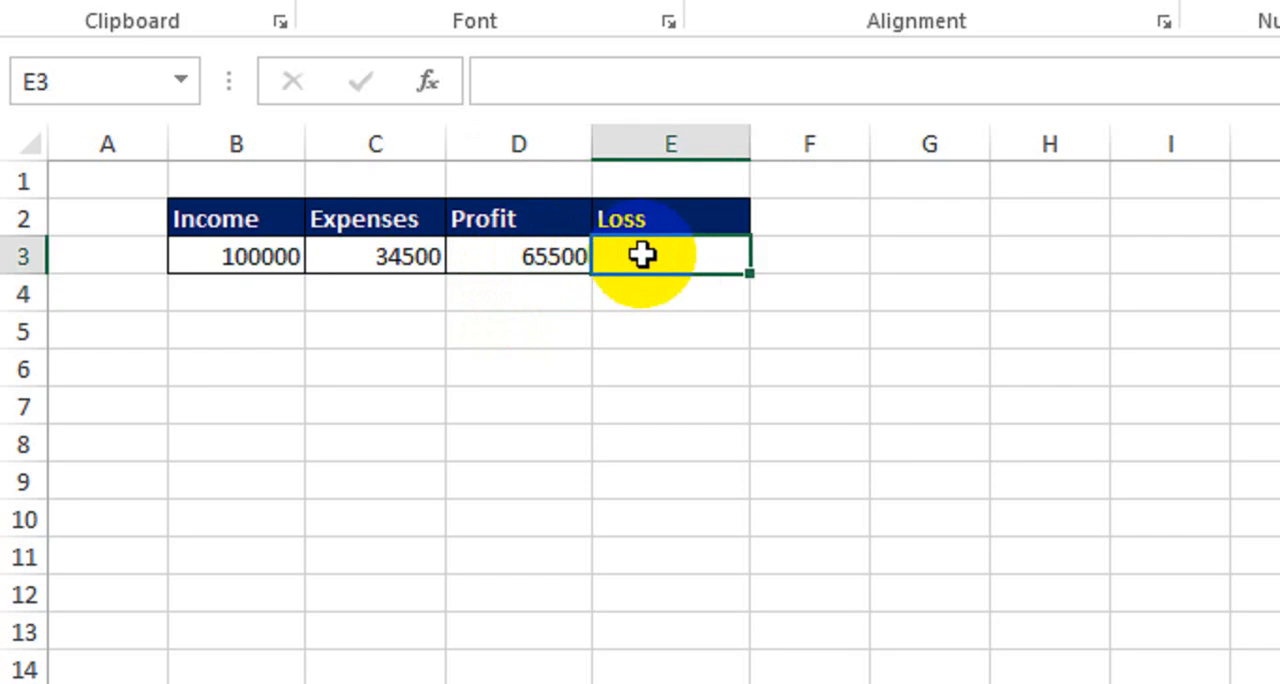
pyautogui.write('=if')
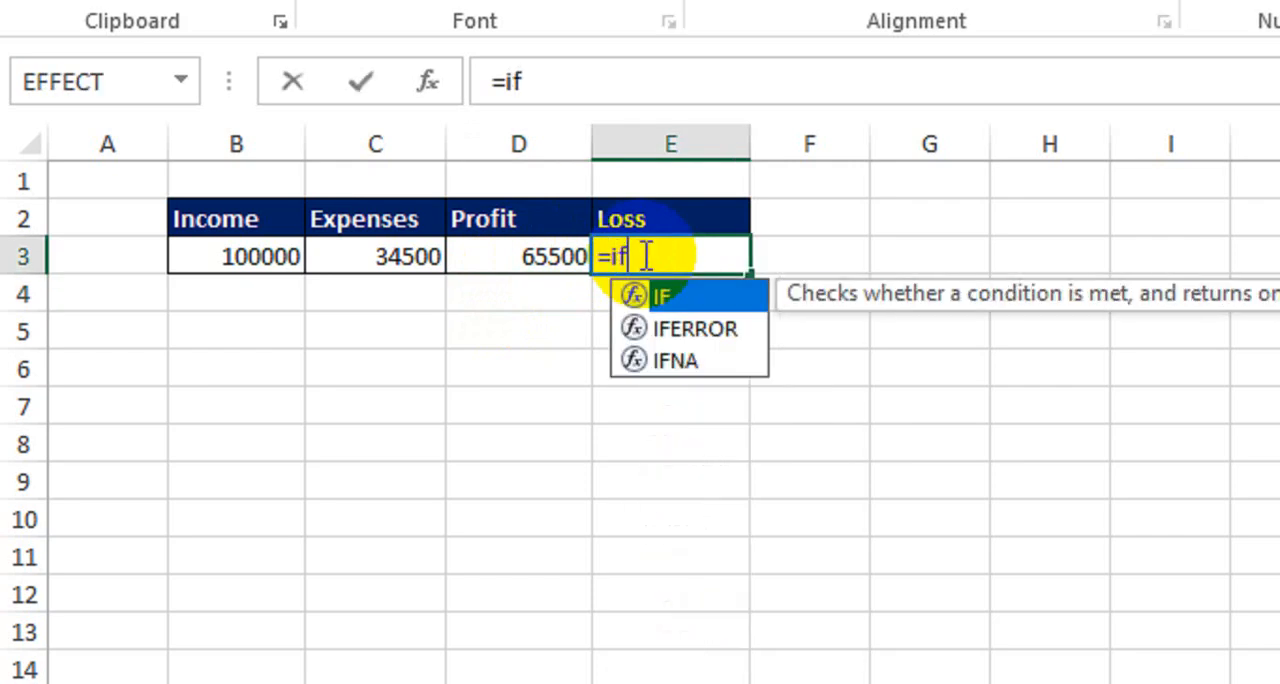
pyautogui.press('Tab')
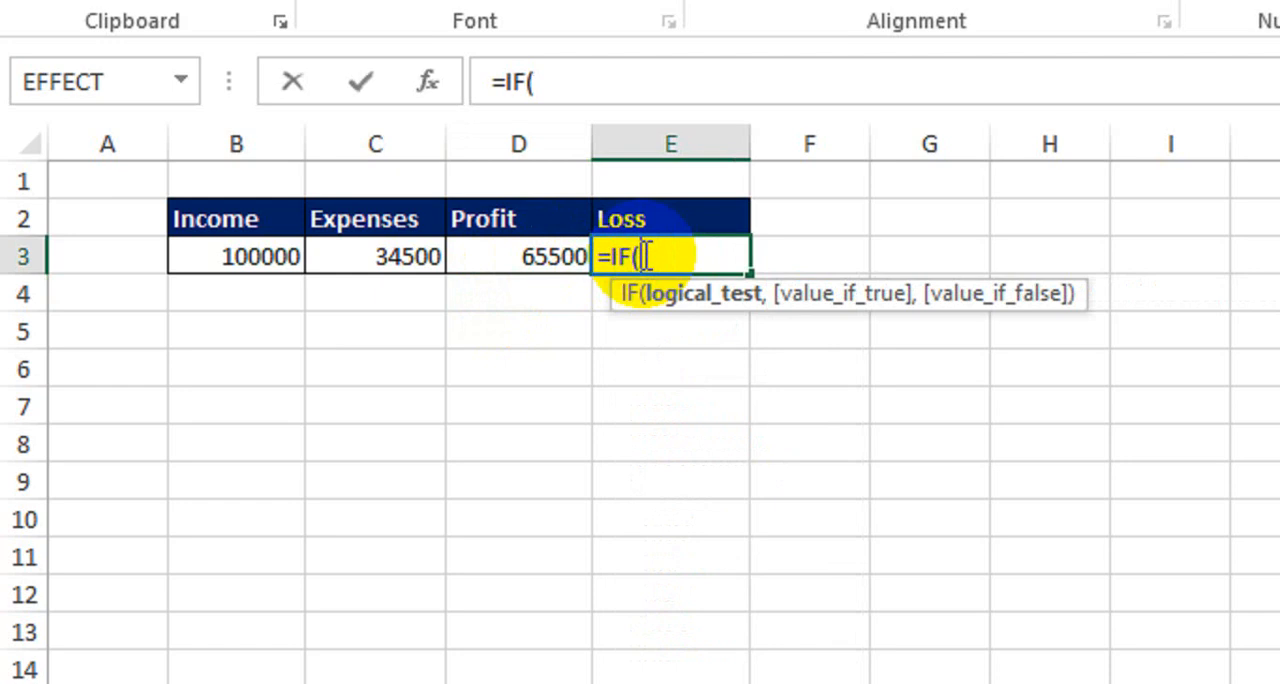
pyautogui.click(245, 256)
pyautogui.write('<')
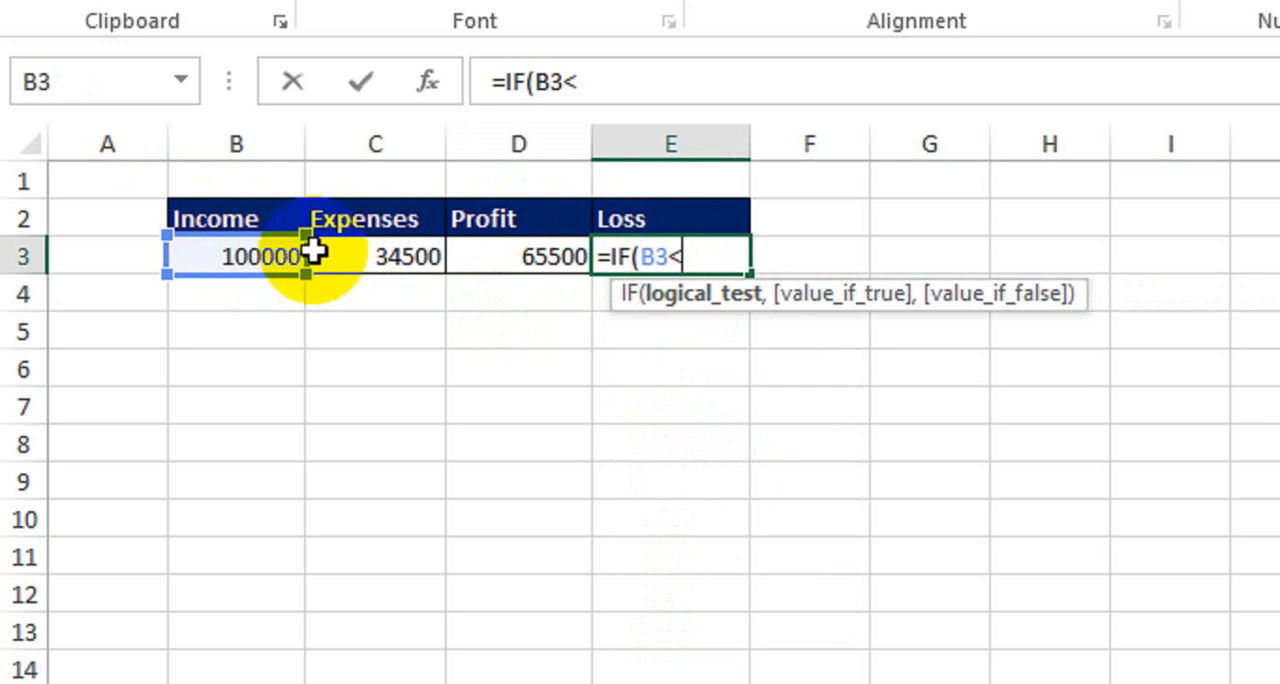
pyautogui.click(349, 252)
pyautogui.write(',')
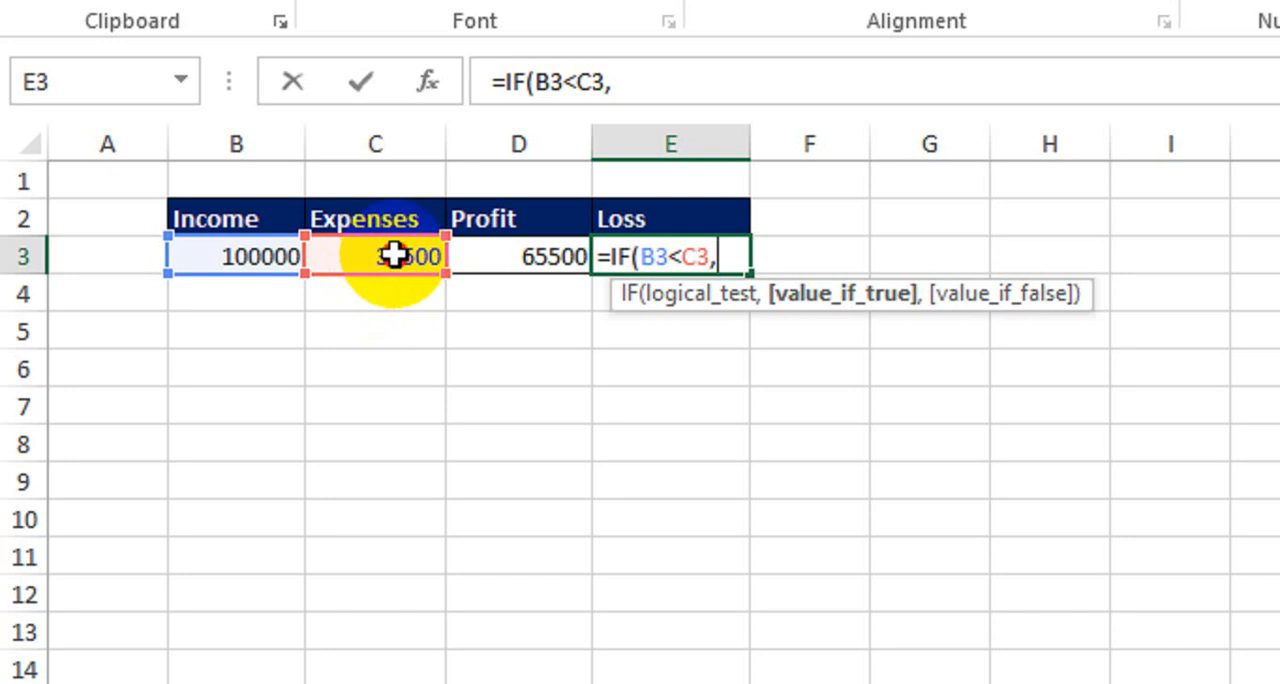
pyautogui.click(393, 256)
pyautogui.write('-')
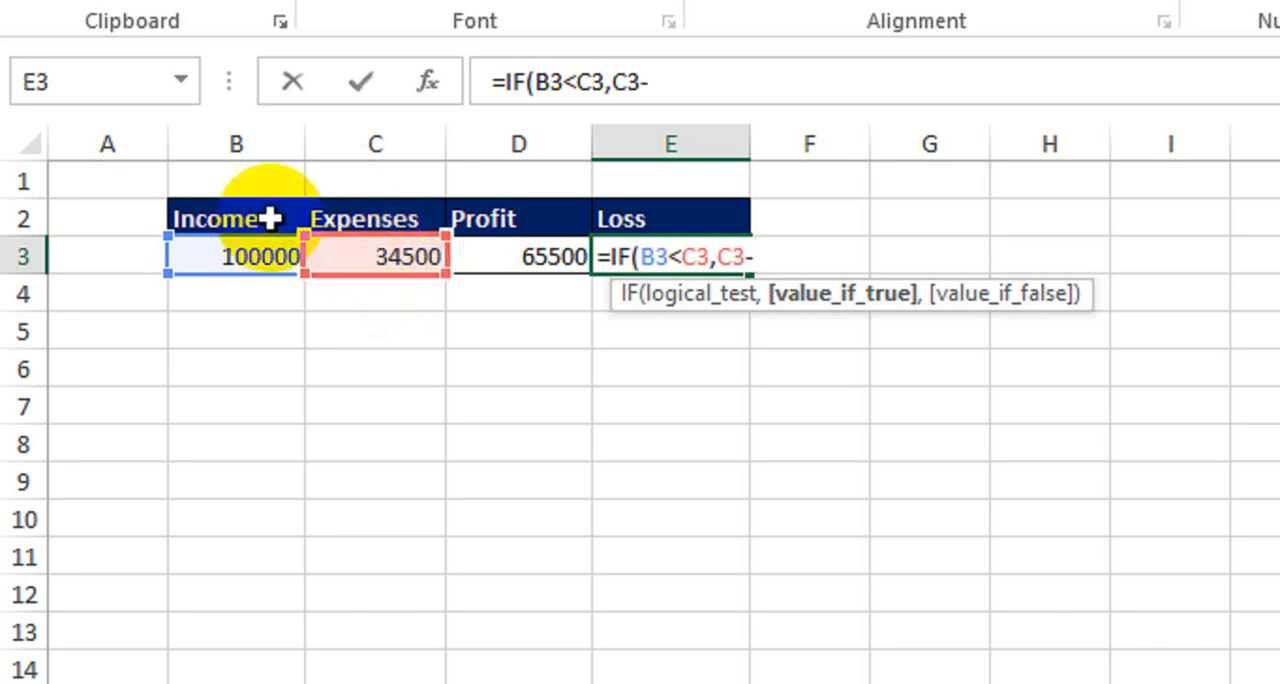
pyautogui.click(243, 252)
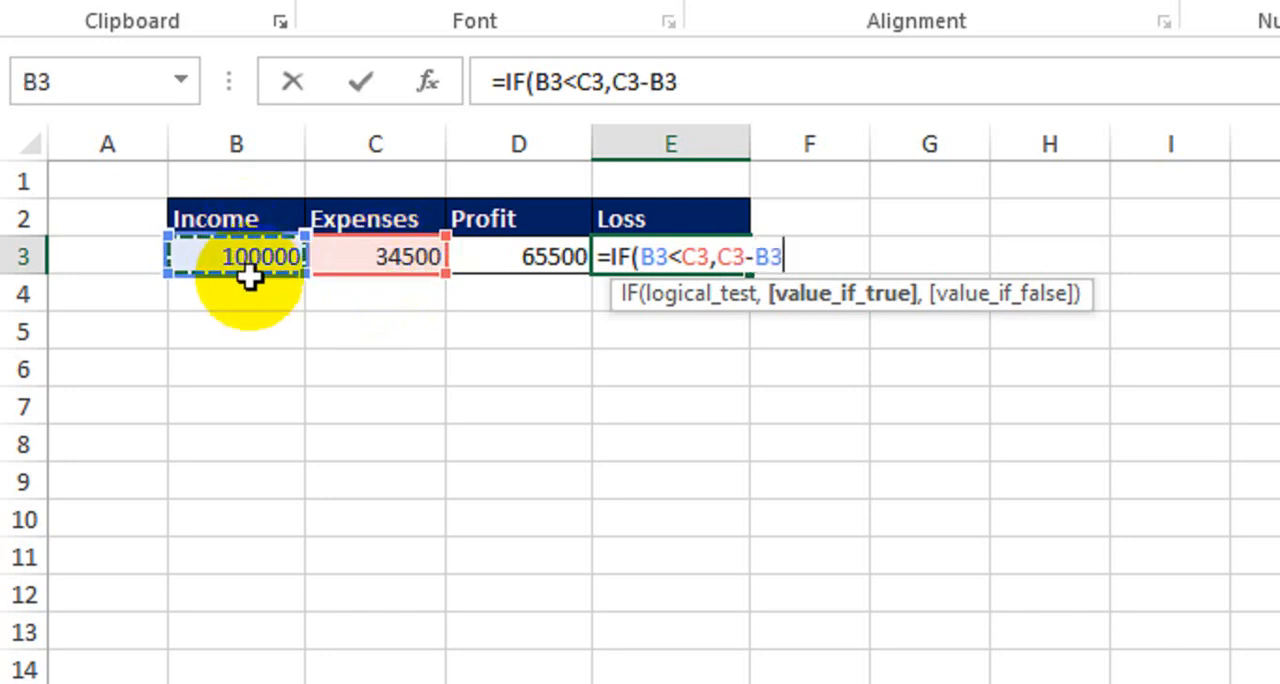
pyautogui.write(',"No Loss')
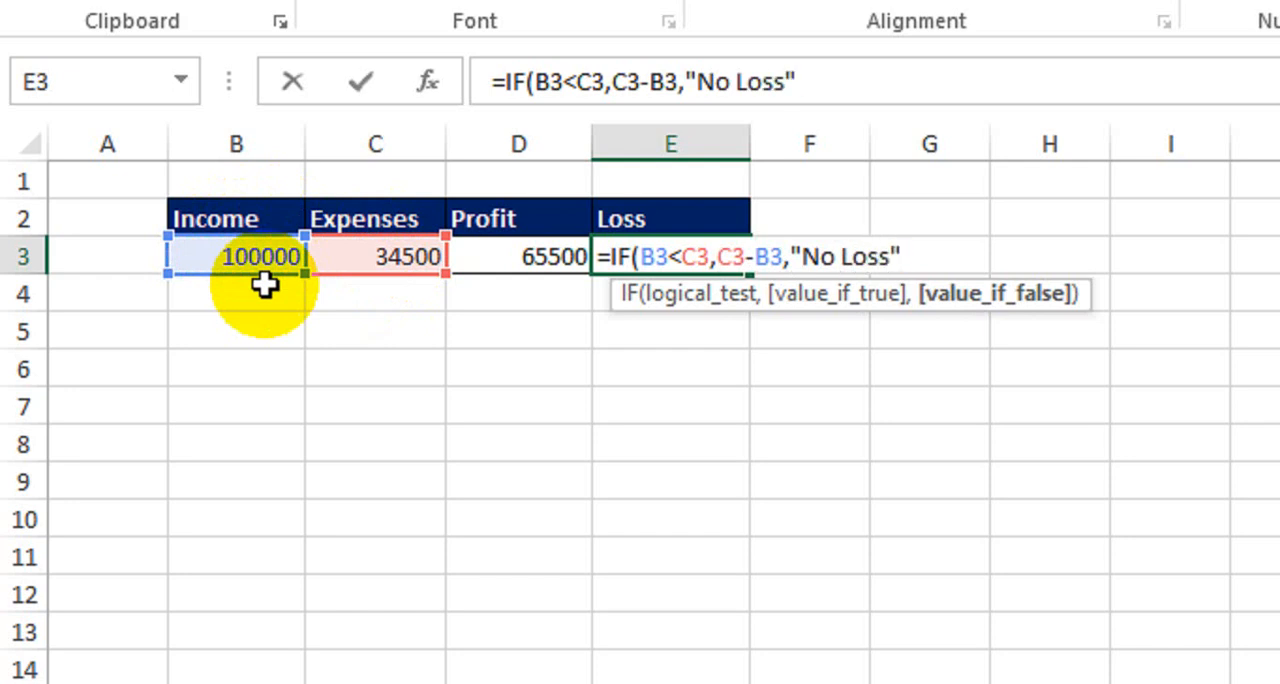
pyautogui.press('Return')
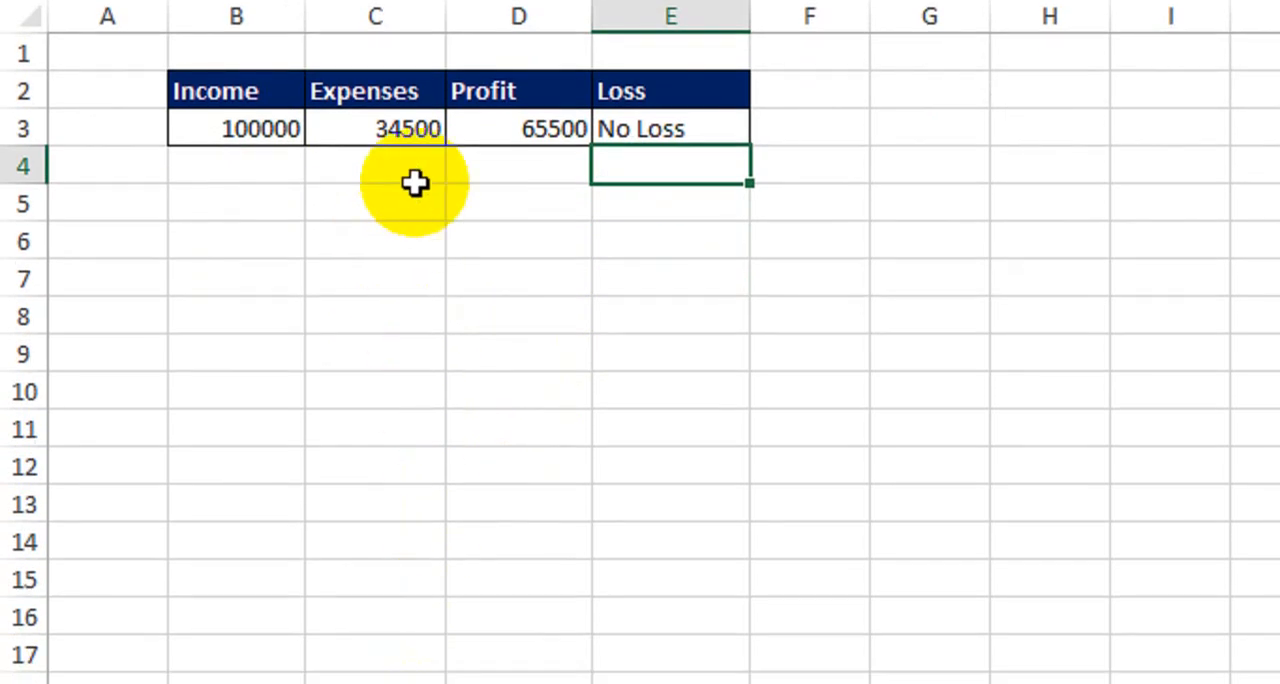
# Review the profit and loss results on Sheet2 against the income and expenses tables on Sheet1
pyautogui.click(486, 128)
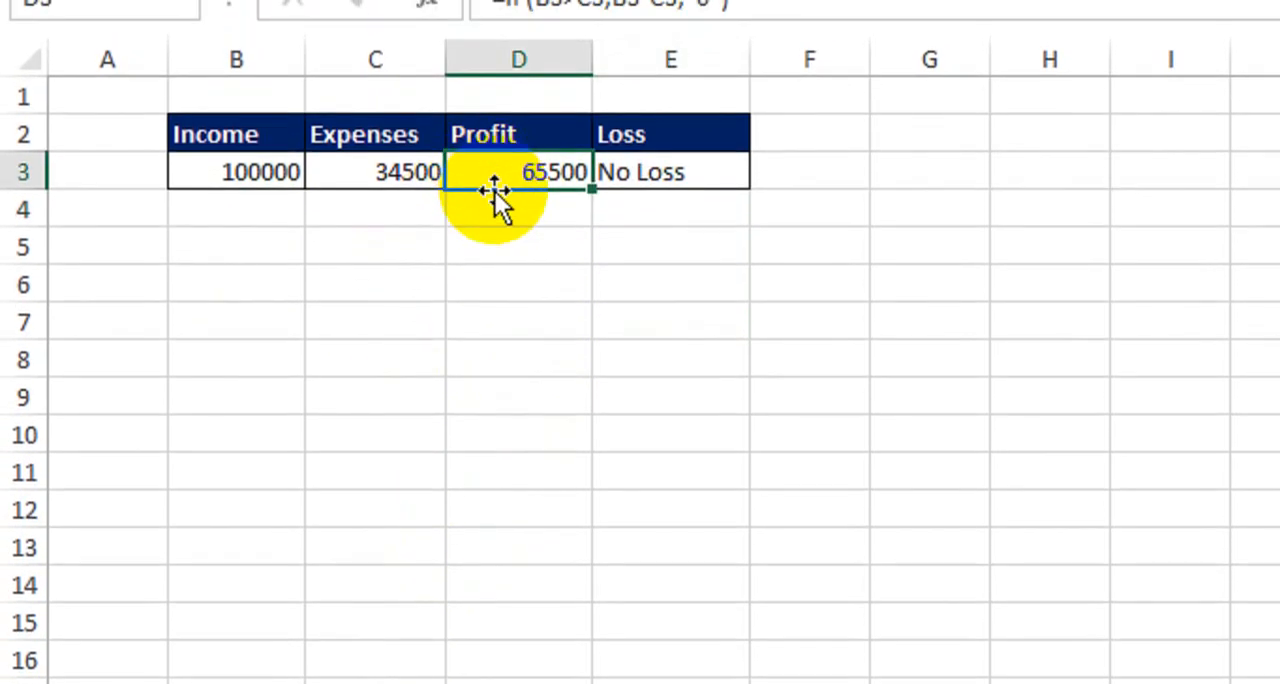
pyautogui.click(677, 171)
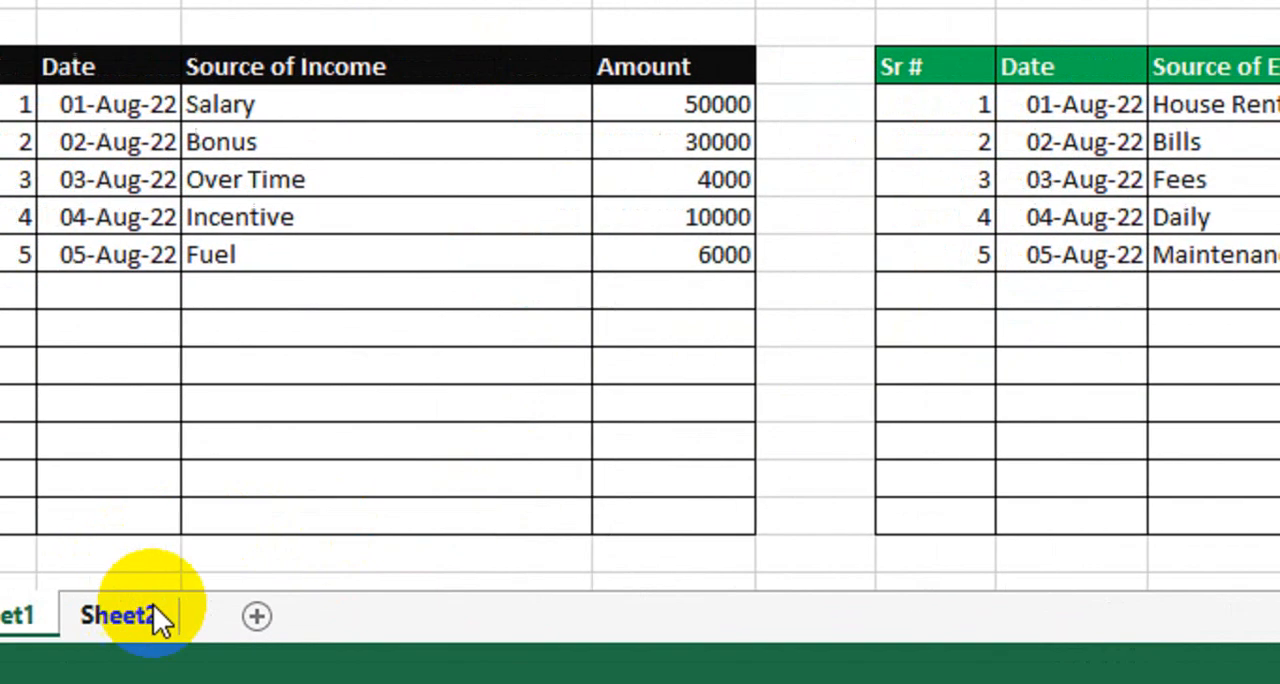
pyautogui.click(145, 612)
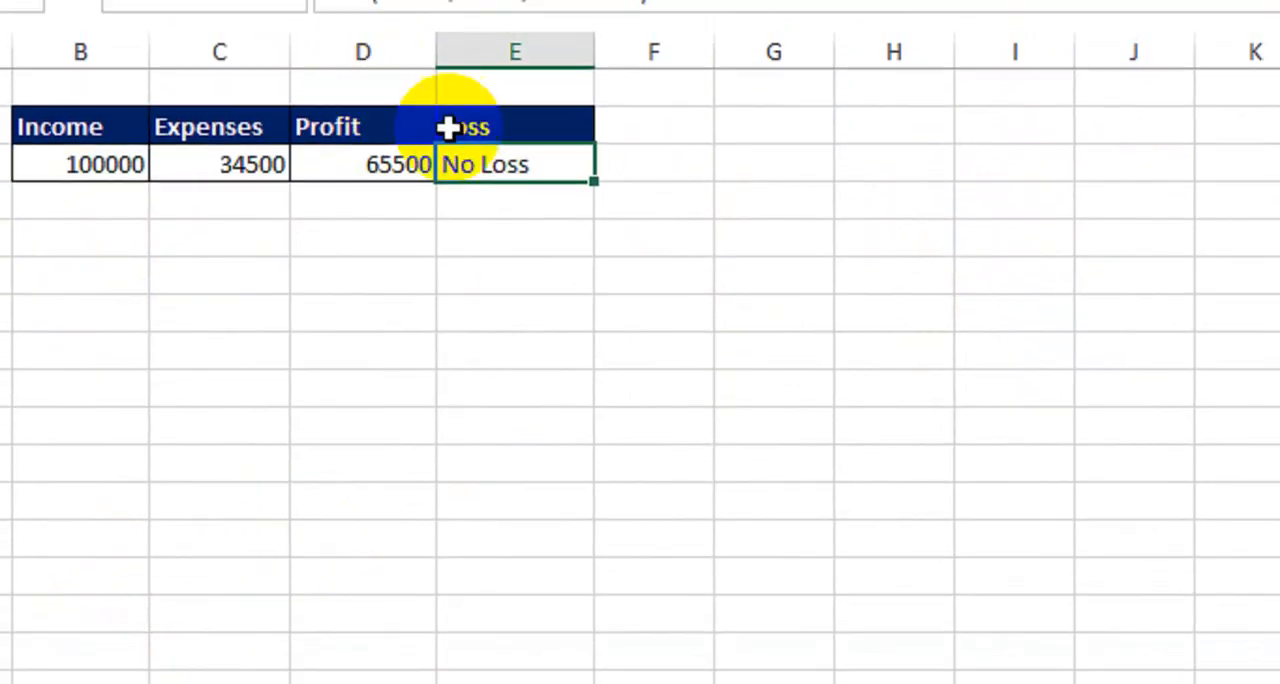
pyautogui.click(466, 246)
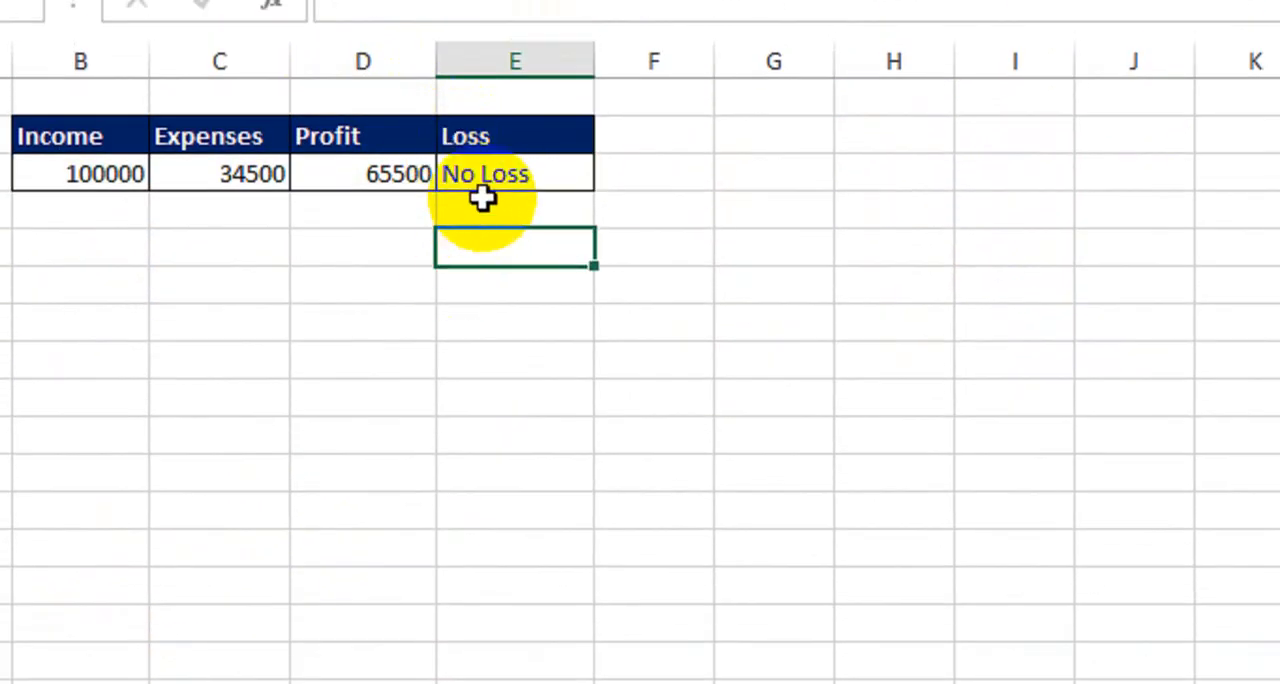
pyautogui.click(239, 618)
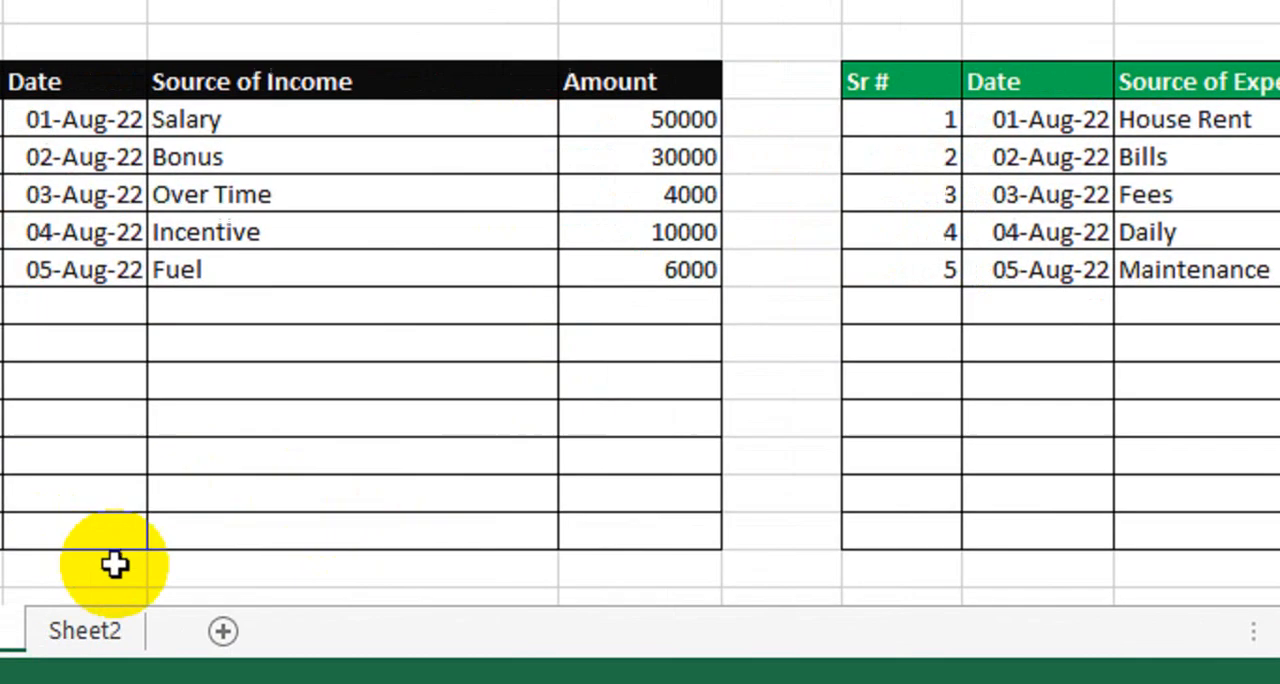
pyautogui.click(245, 621)
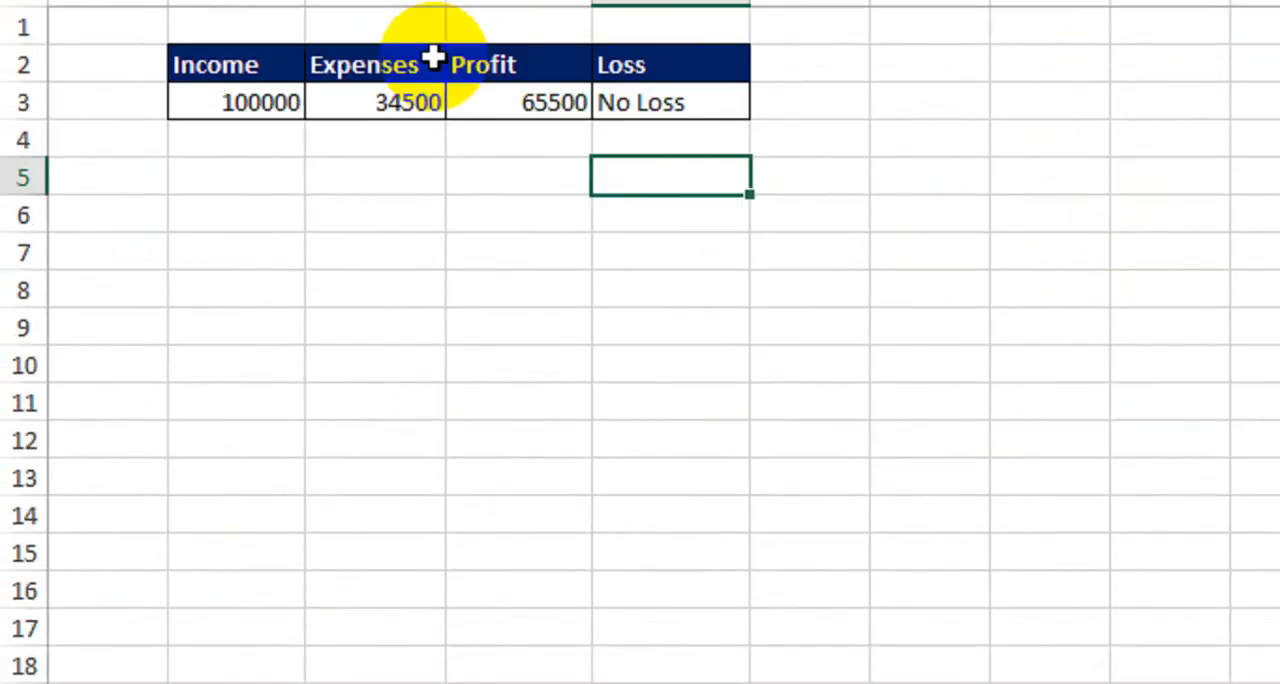
# On Sheet1, merge and center cells B6:C7 and label them Total Income, aligned to the vertical middle
pyautogui.click(245, 614)
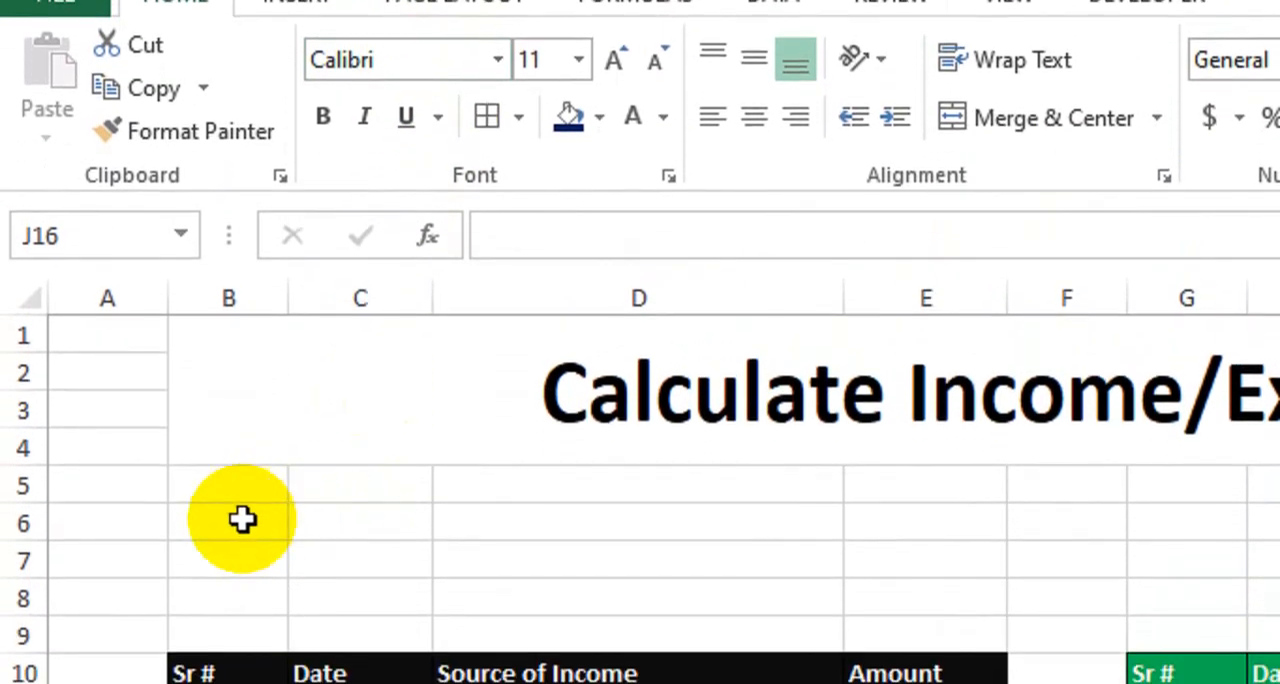
pyautogui.moveTo(243, 519); pyautogui.dragTo(362, 561)
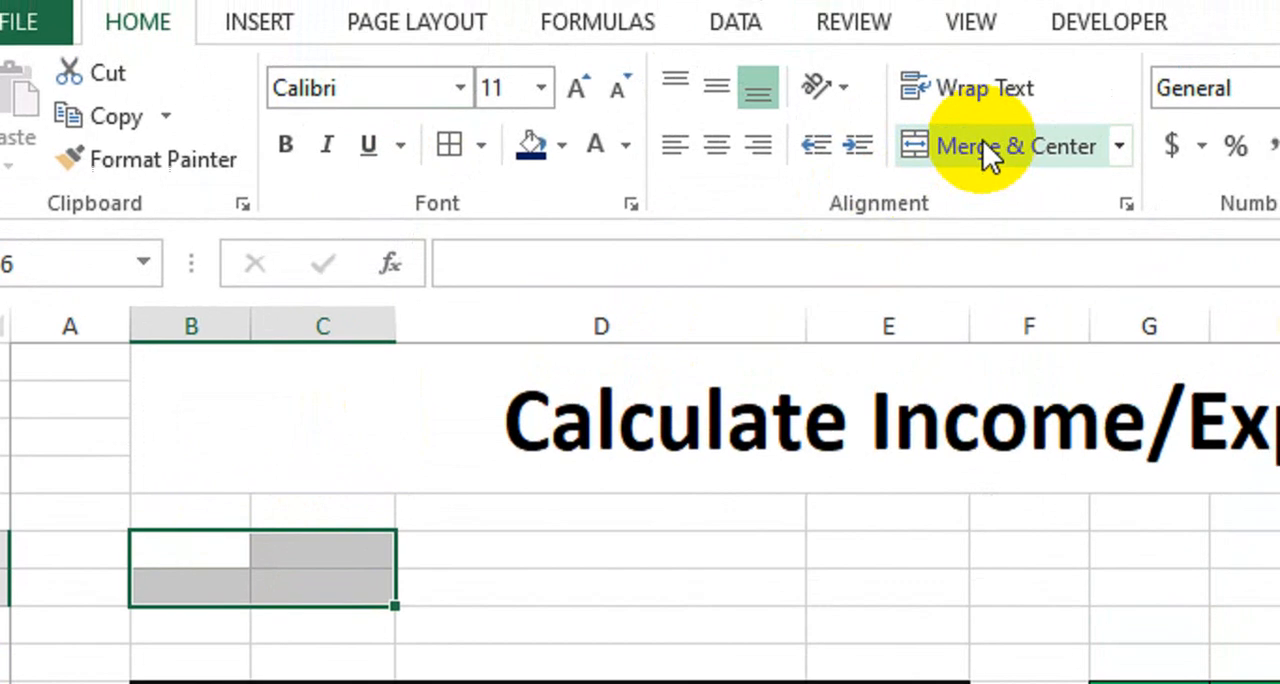
pyautogui.click(982, 150)
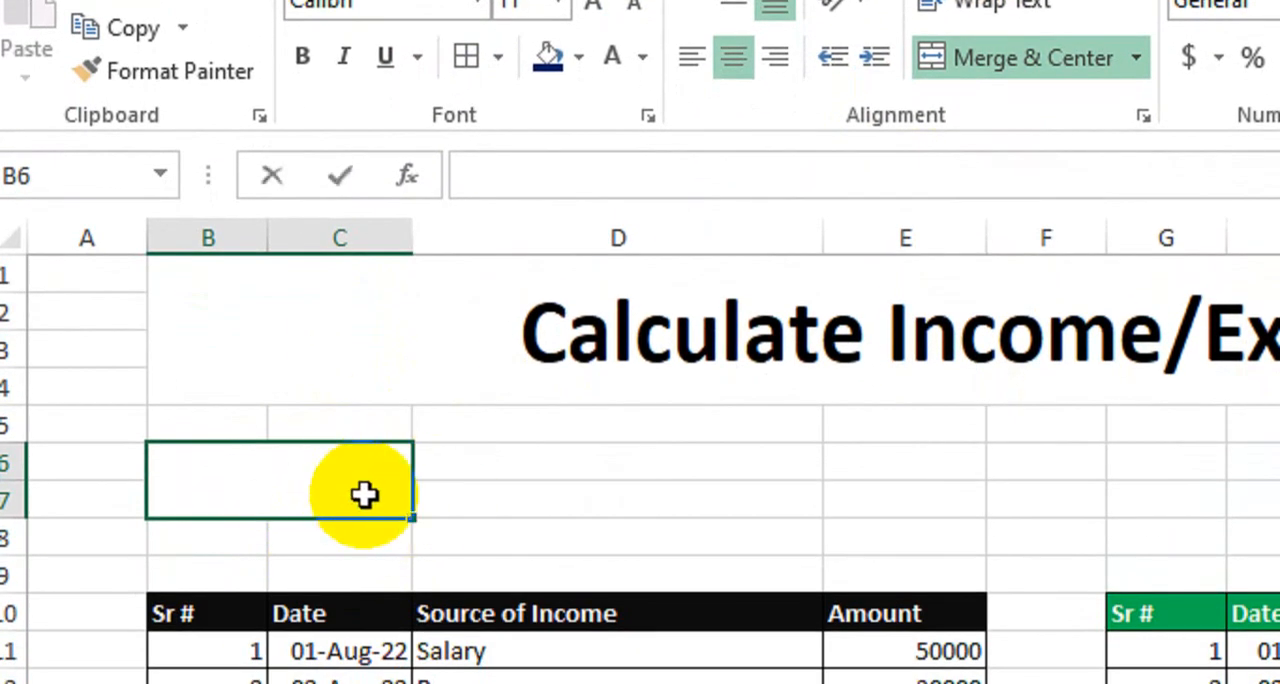
pyautogui.write('Total In')
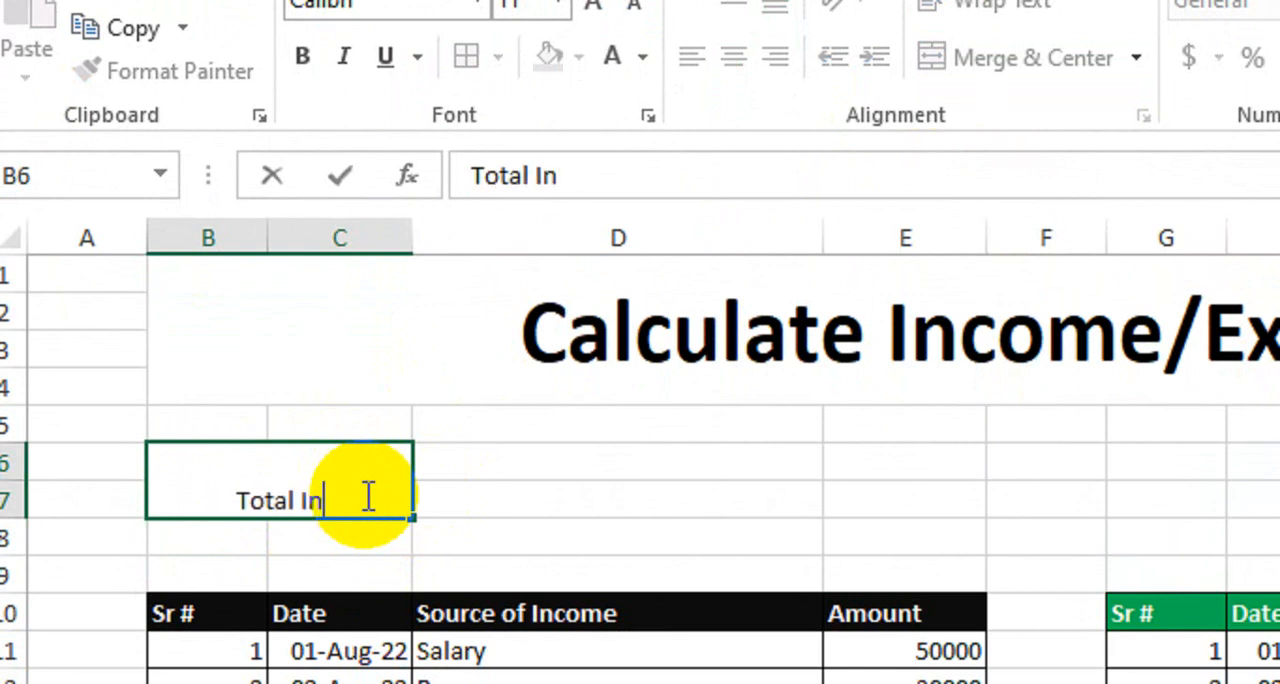
pyautogui.write('come')
pyautogui.press('Tab')
pyautogui.click(356, 500)
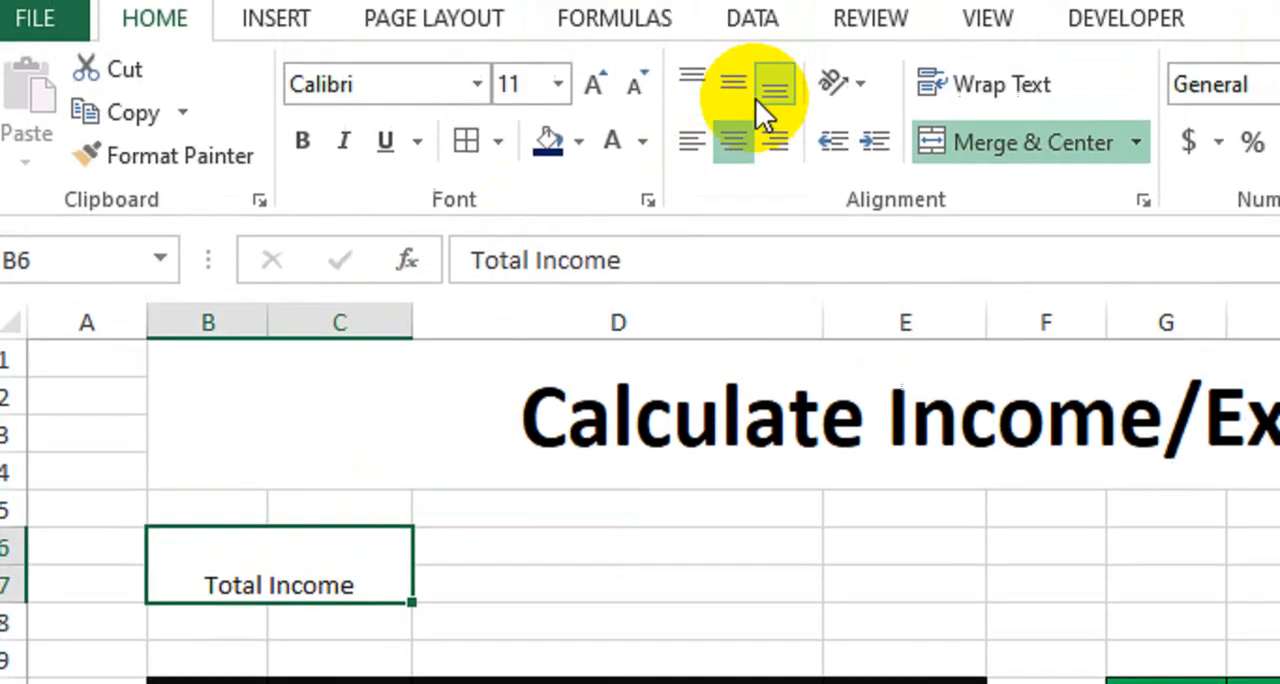
pyautogui.click(734, 96)
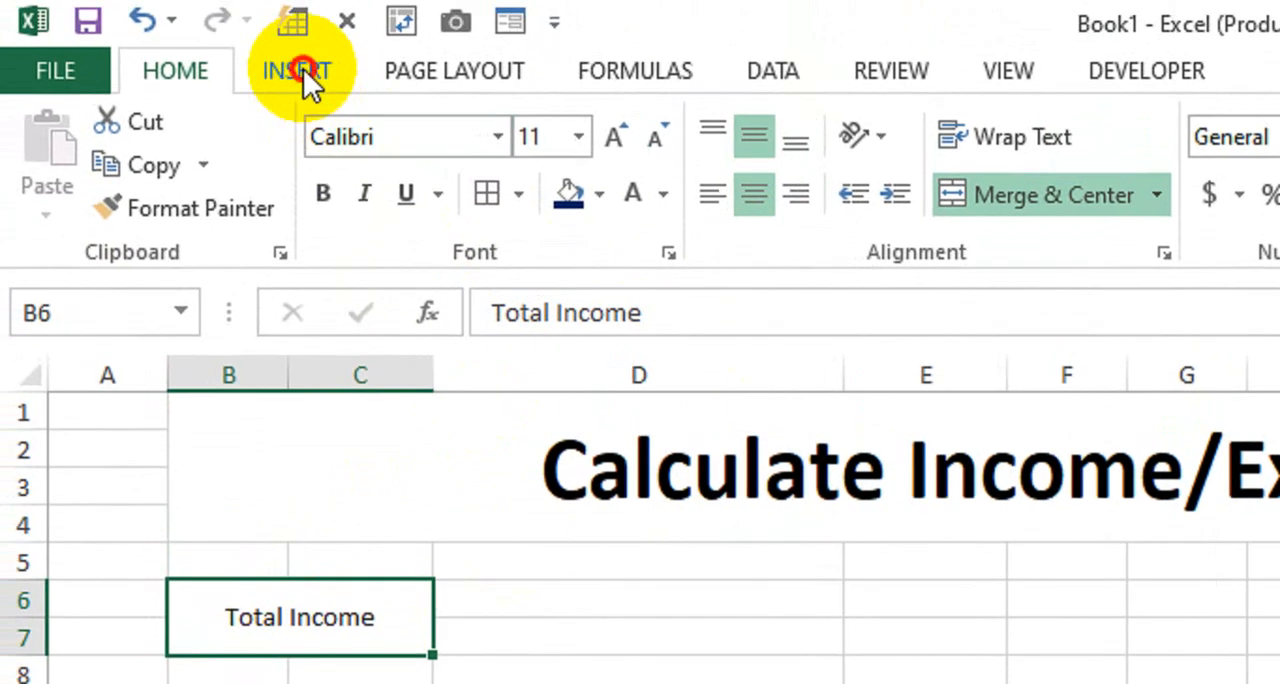
# Insert a text box over column D beside the Total Income label
pyautogui.click(300, 68)
pyautogui.click(1065, 210)
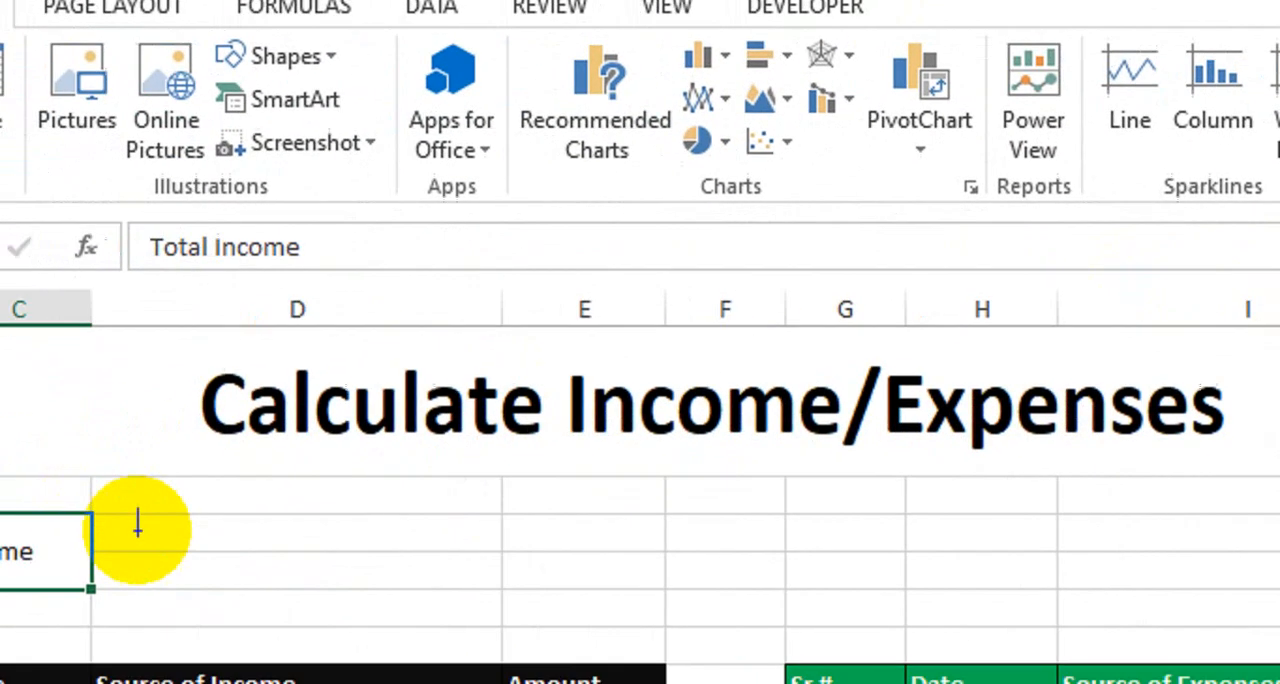
pyautogui.moveTo(137, 526); pyautogui.dragTo(588, 563)
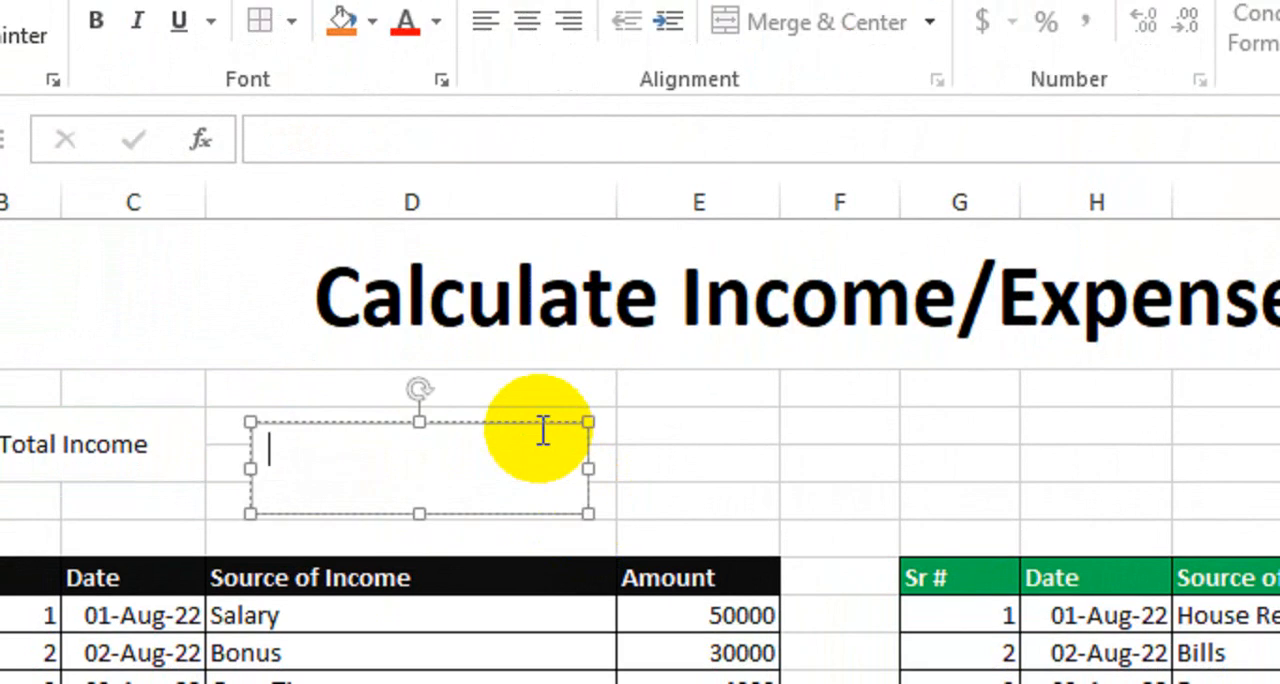
pyautogui.click(540, 424)
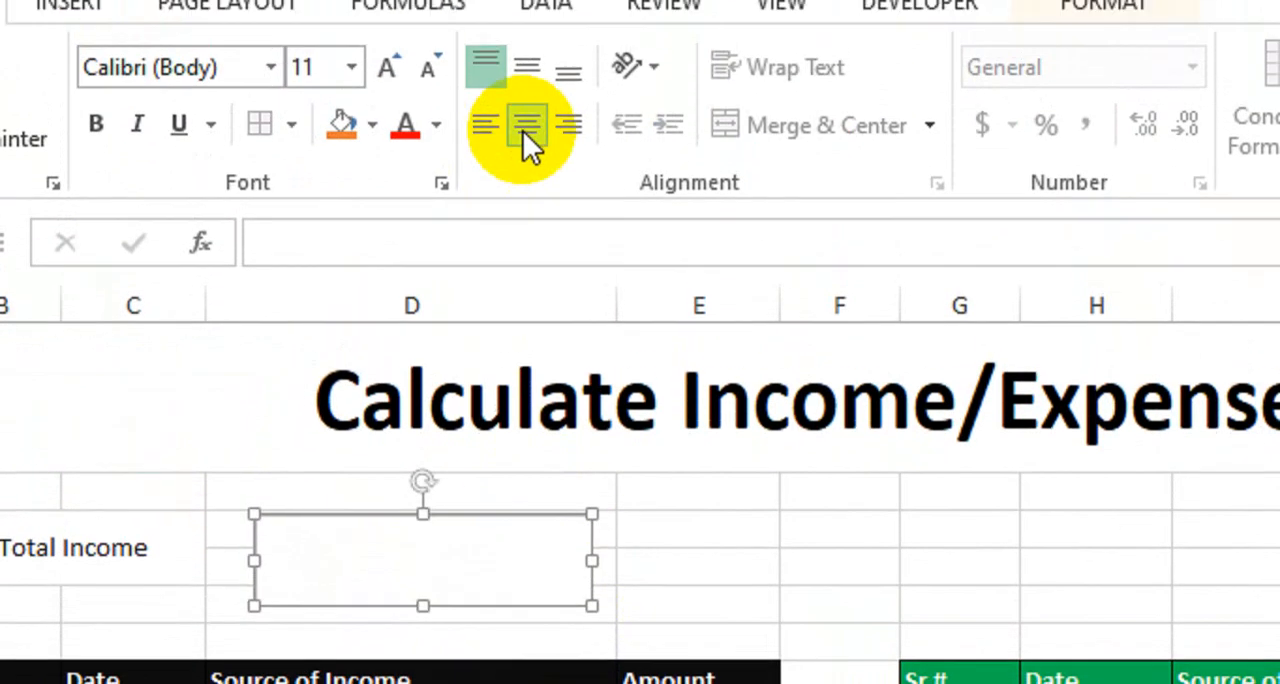
# Format the text box with centered, middle-aligned bold text at size 16, and move it slightly closer to the Total Income label
pyautogui.click(523, 131)
pyautogui.click(527, 65)
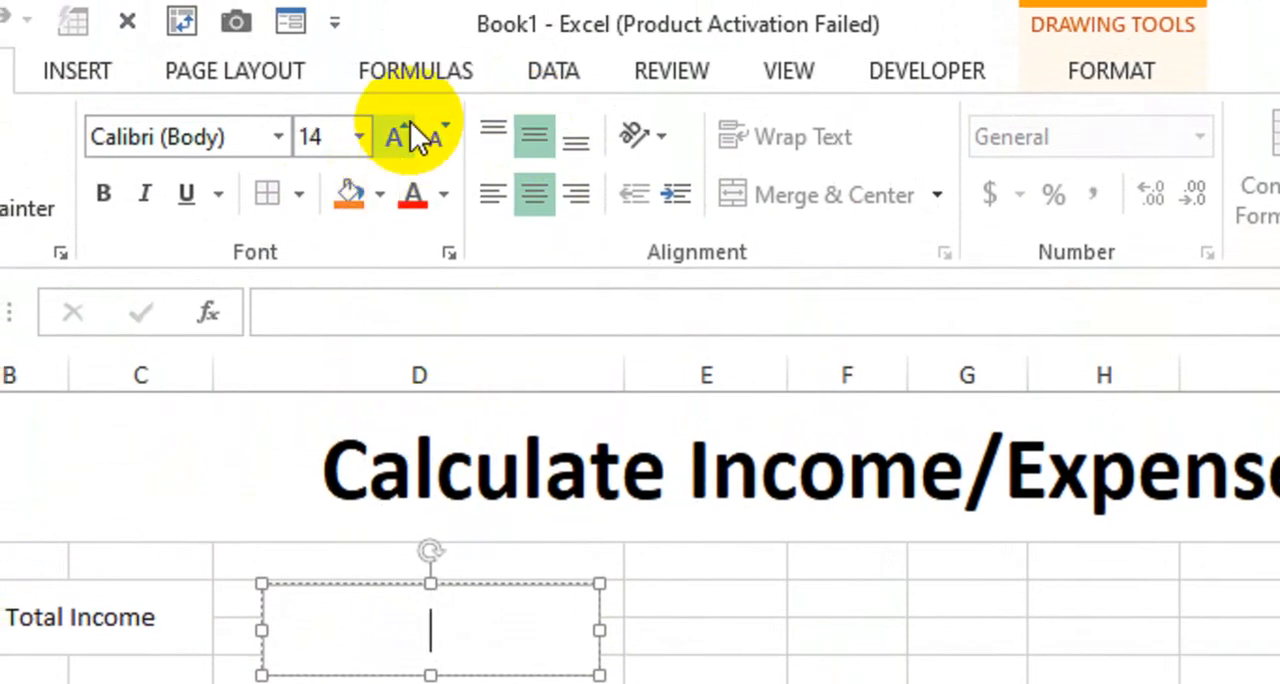
pyautogui.click(400, 135)
pyautogui.click(103, 193)
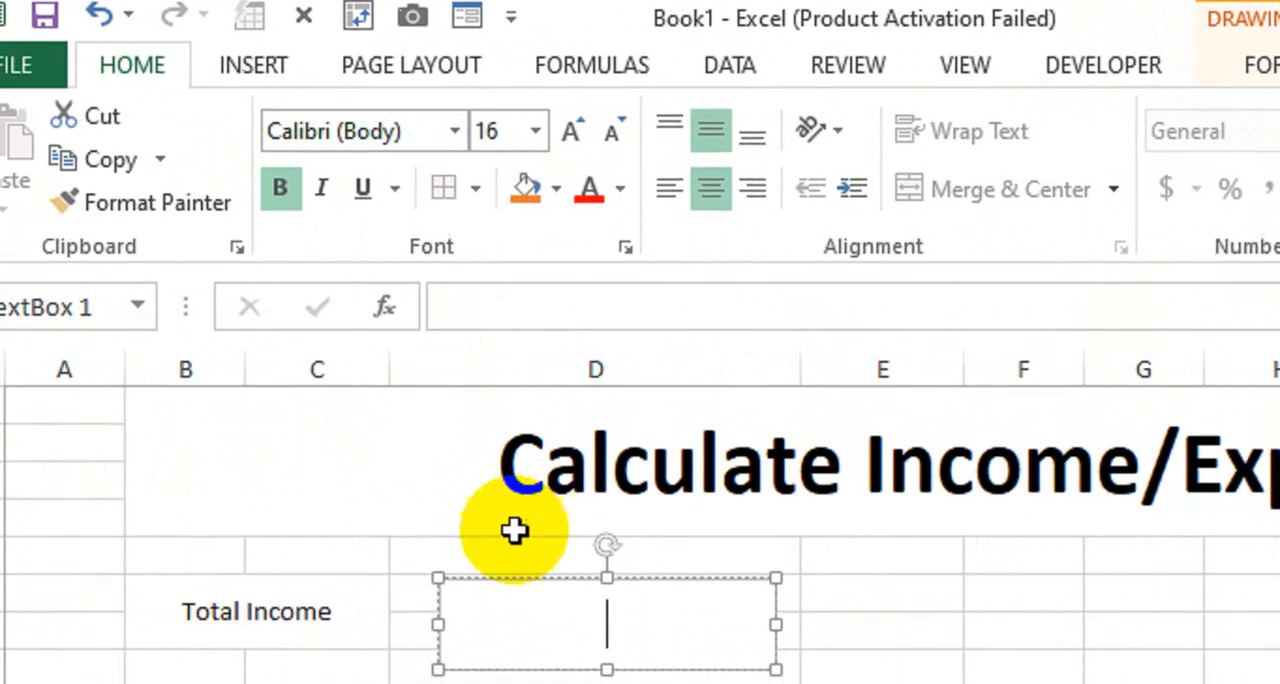
pyautogui.moveTo(507, 579); pyautogui.dragTo(488, 566)
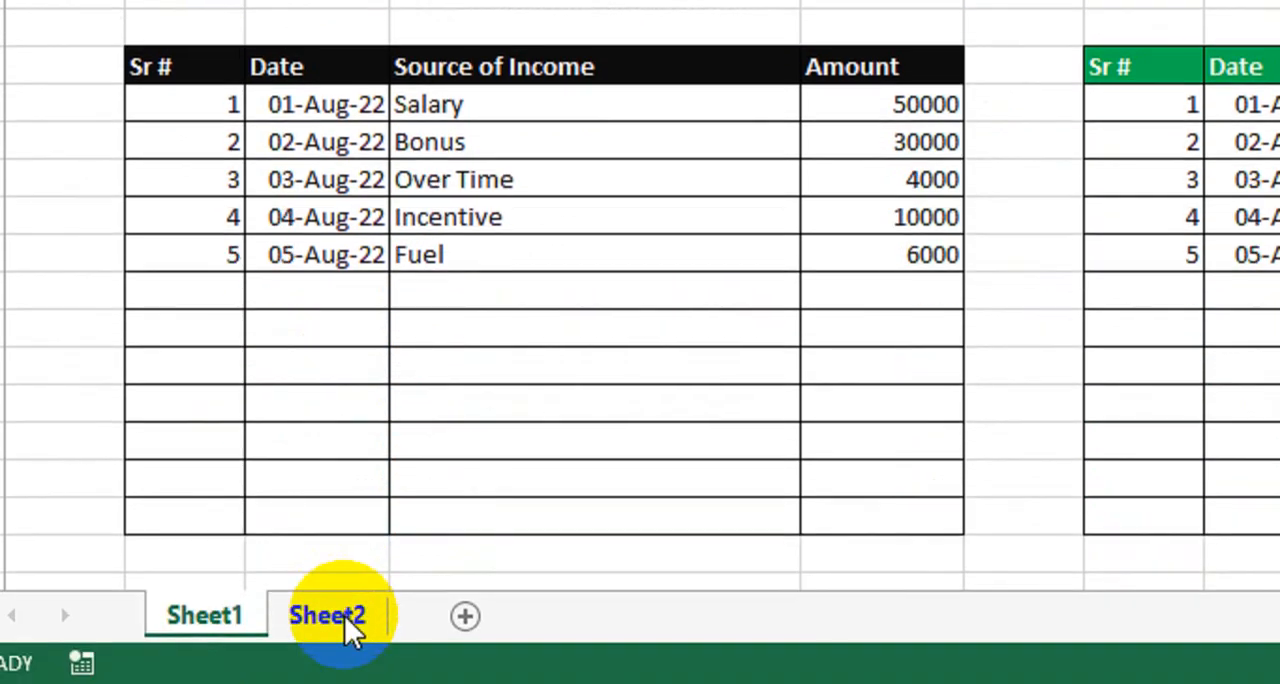
# Check the income total in cell B3 on Sheet2 and return to Sheet1
pyautogui.click(344, 615)
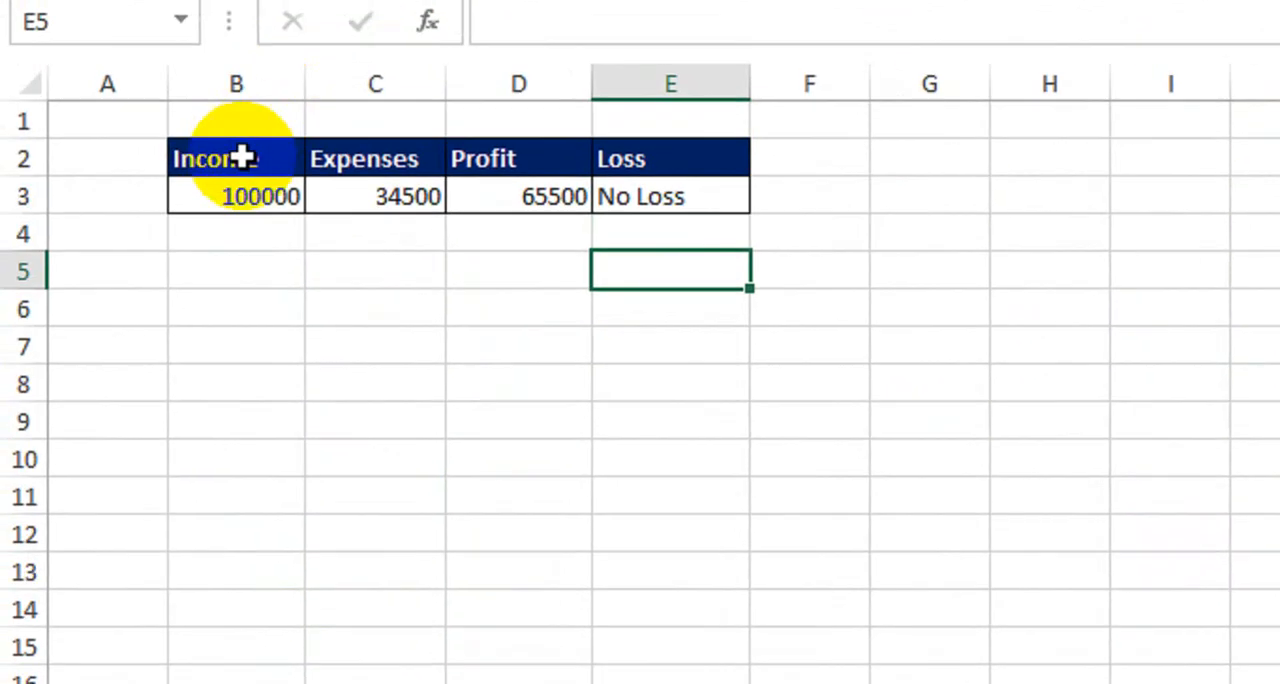
pyautogui.click(243, 196)
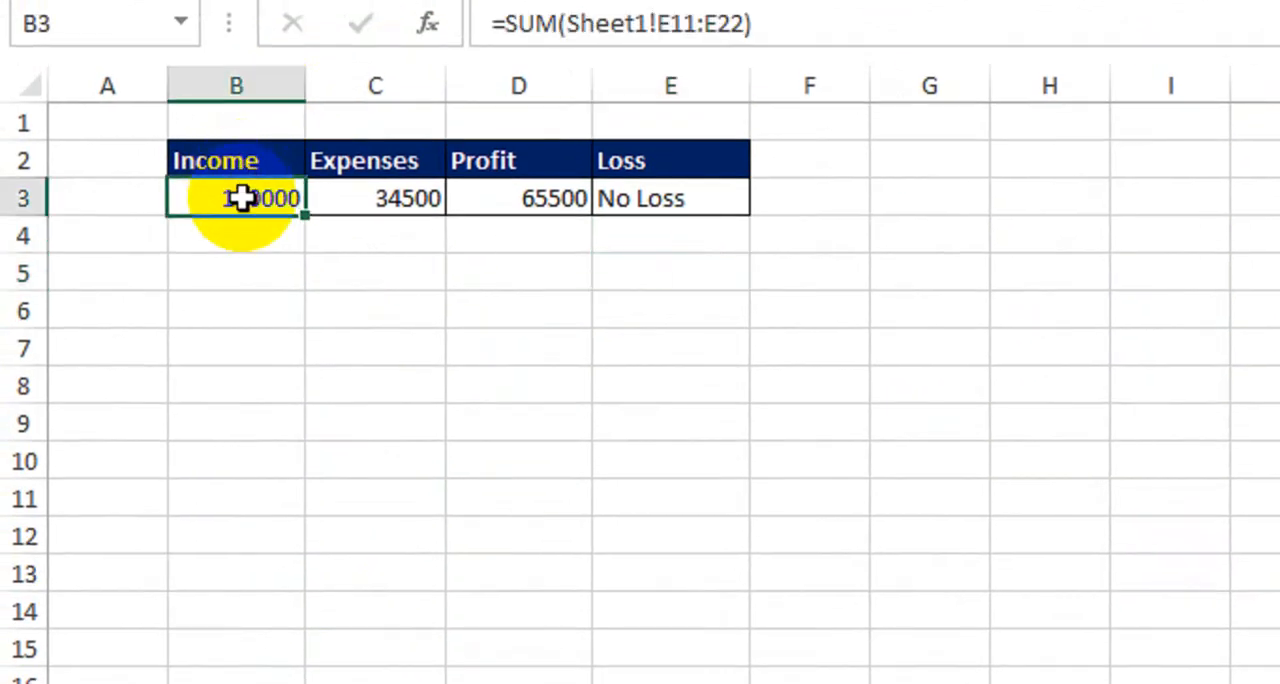
pyautogui.click(231, 250)
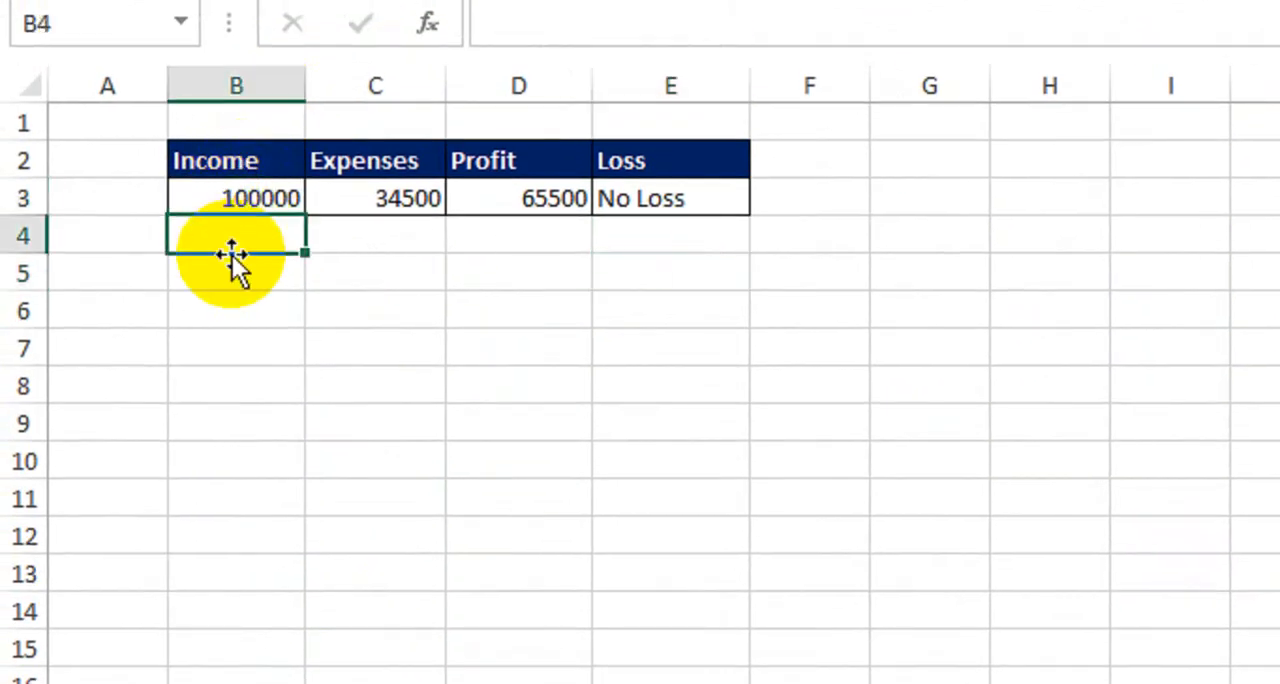
pyautogui.click(250, 615)
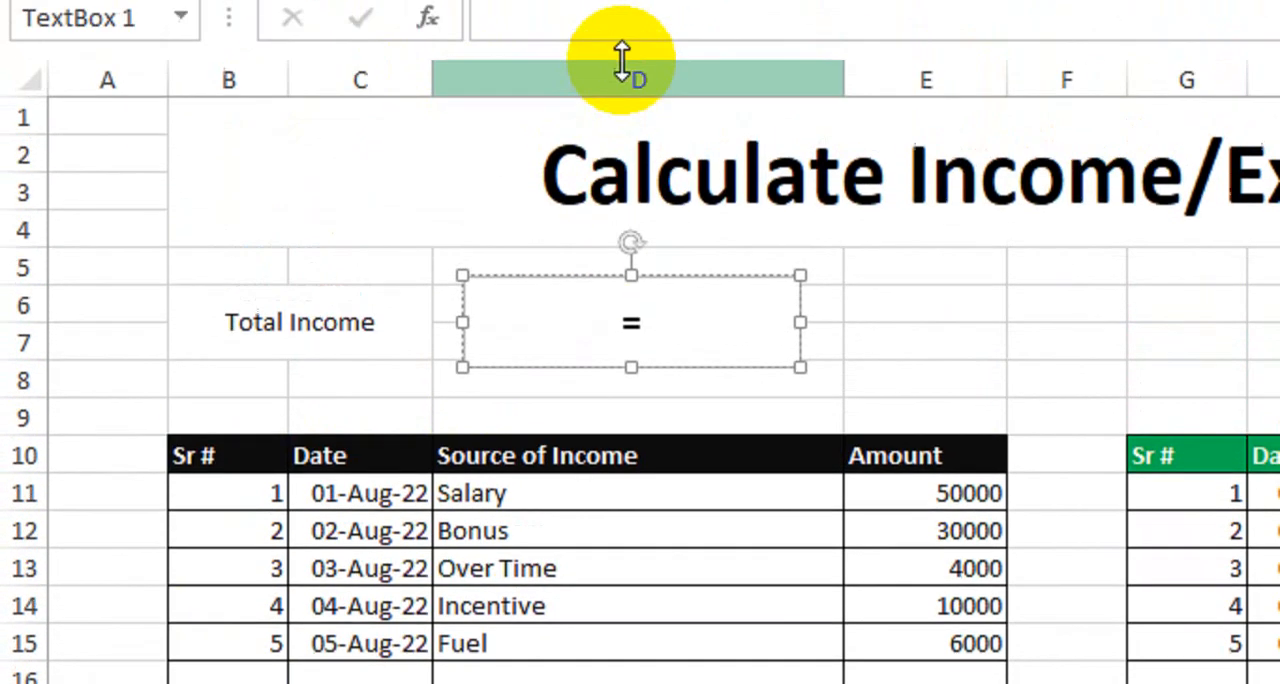
# Link the text box beside Total Income to the Sheet2 income total with the formula =Sheet2!B3
pyautogui.click(617, 129)
pyautogui.click(662, 453)
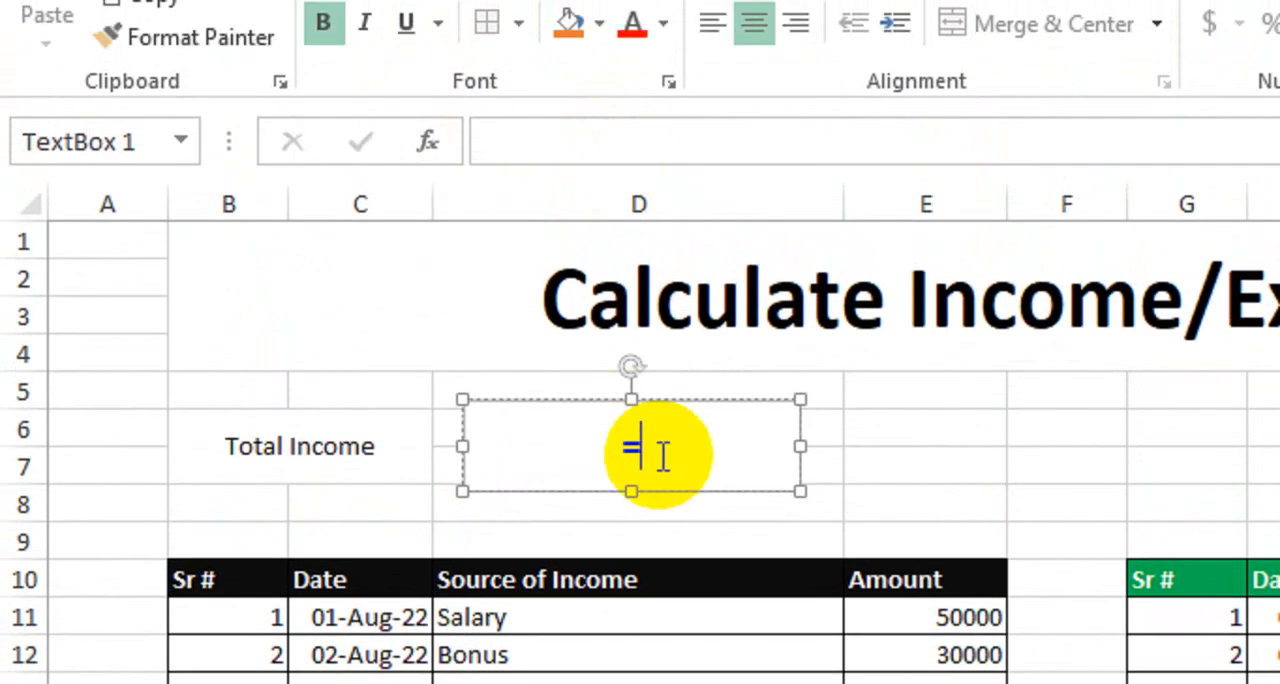
pyautogui.click(567, 144)
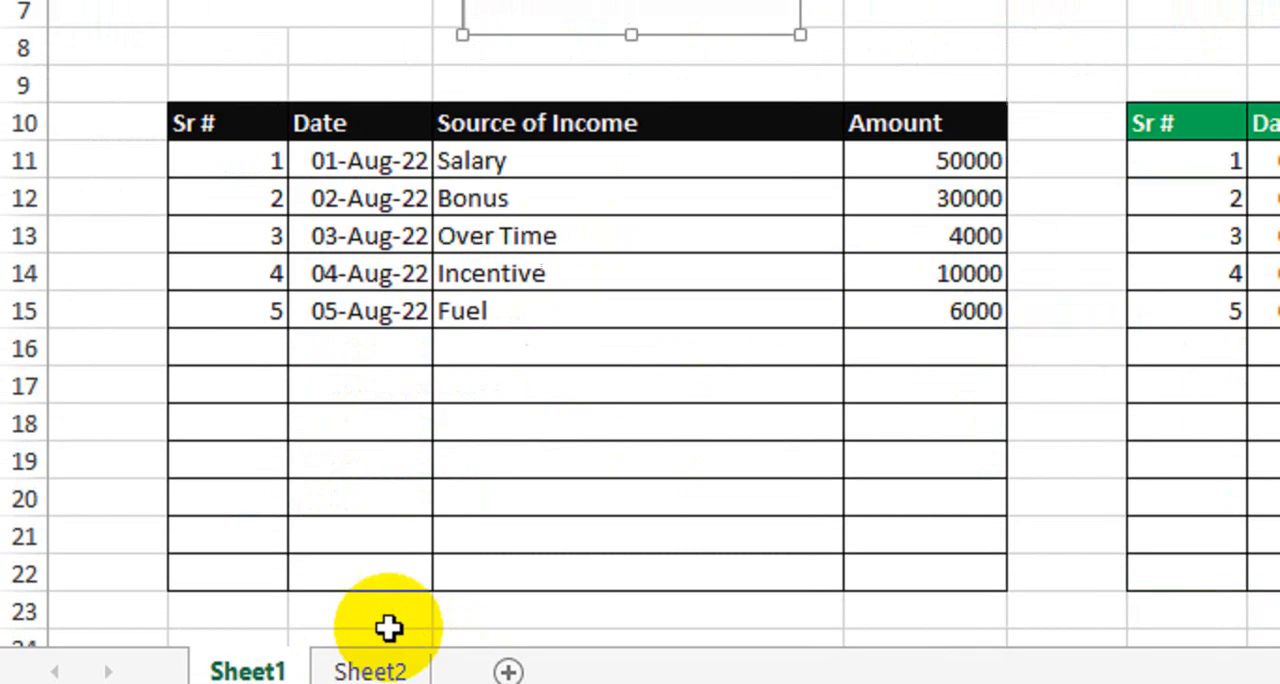
pyautogui.click(370, 664)
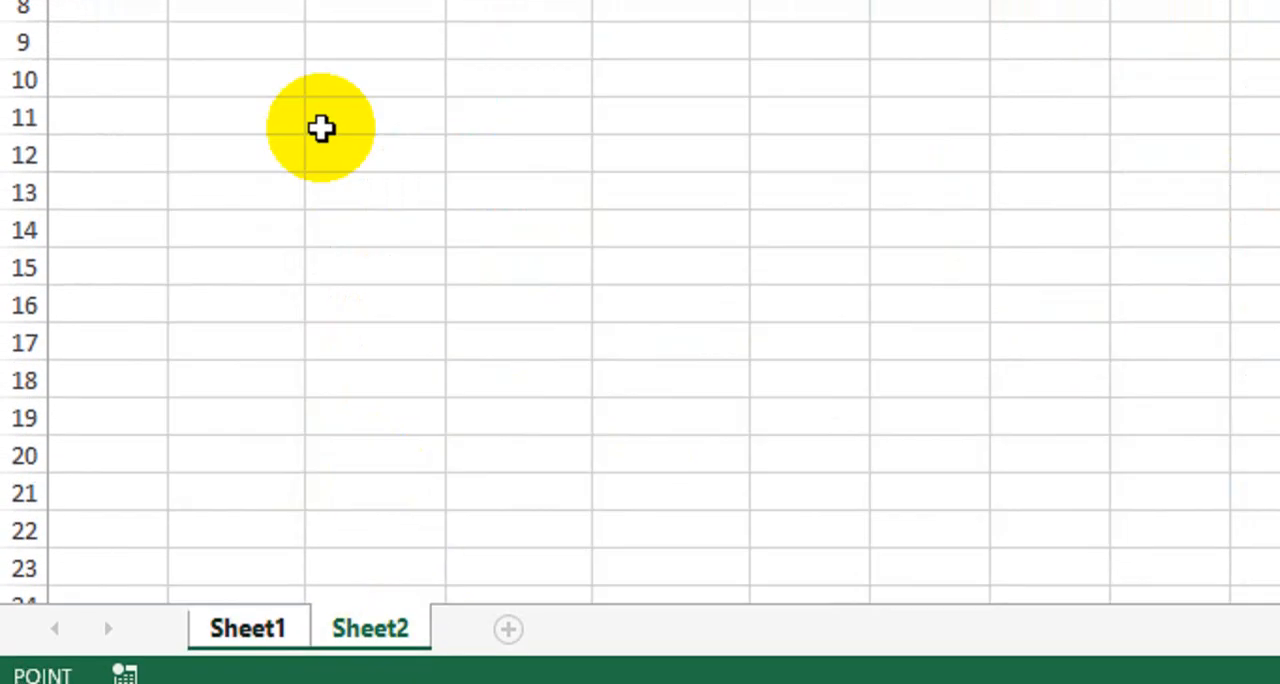
pyautogui.click(278, 161)
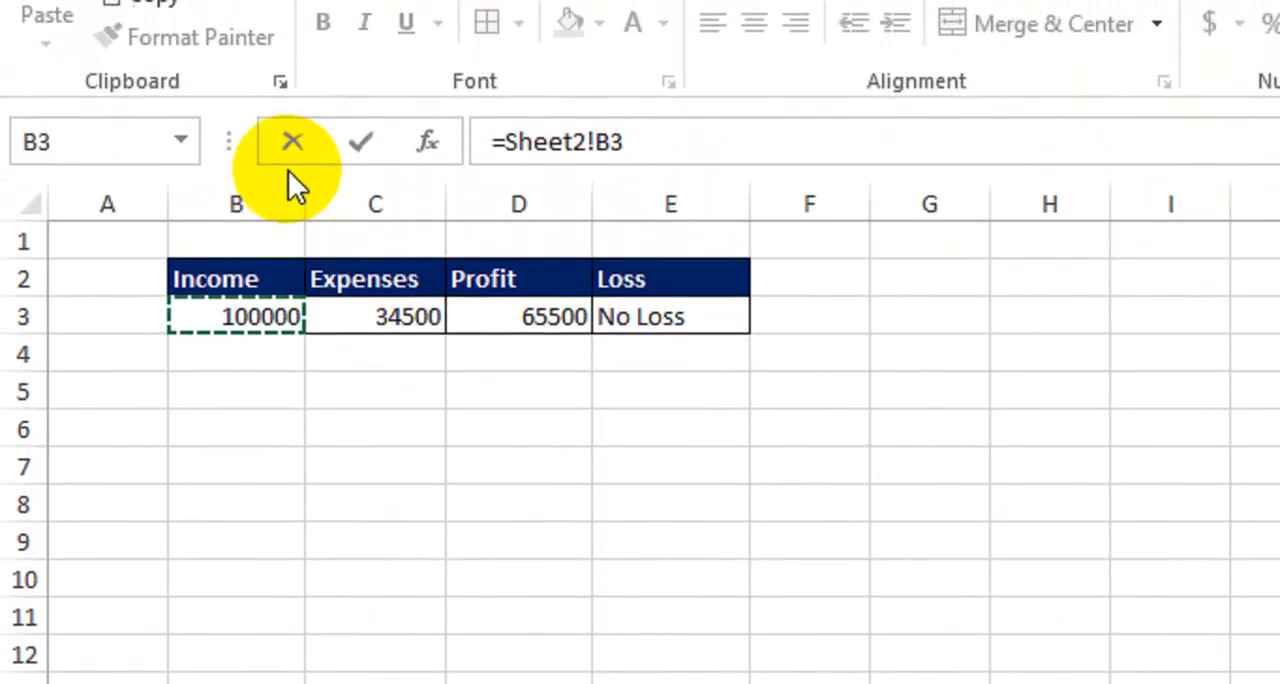
pyautogui.press('Return')
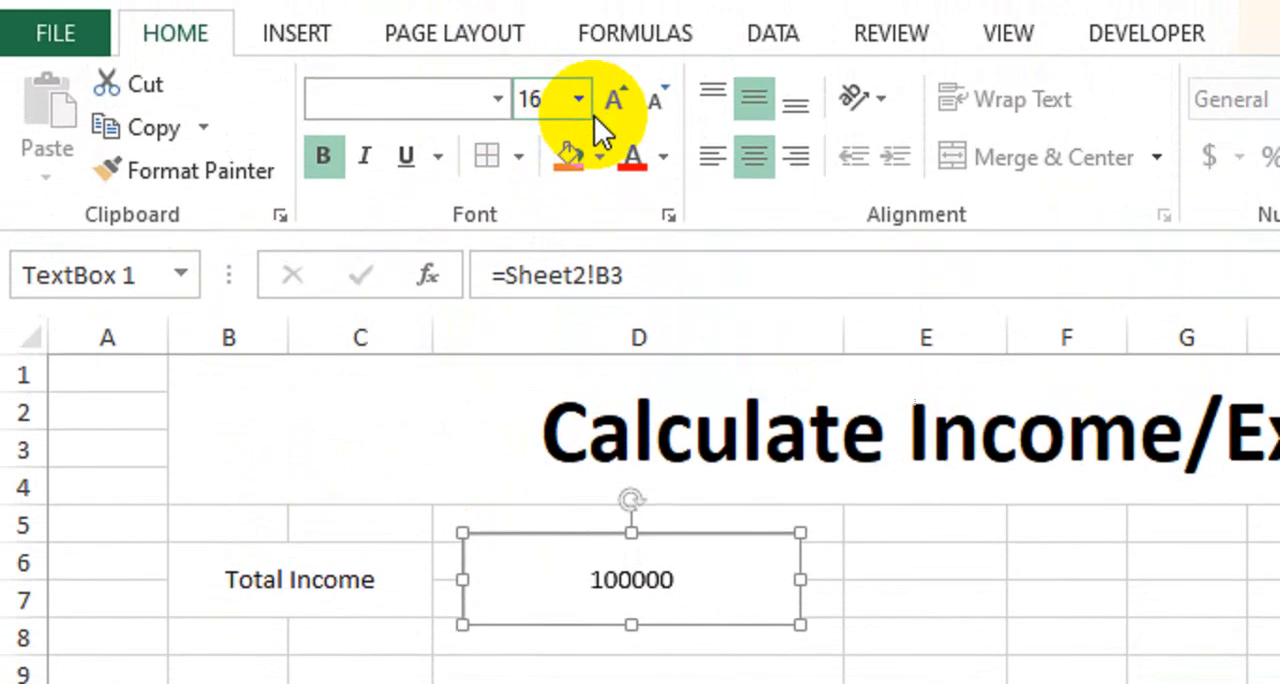
# Format the linked Total Income text box as bold size 16 and move it slightly closer to its label
pyautogui.click(610, 130)
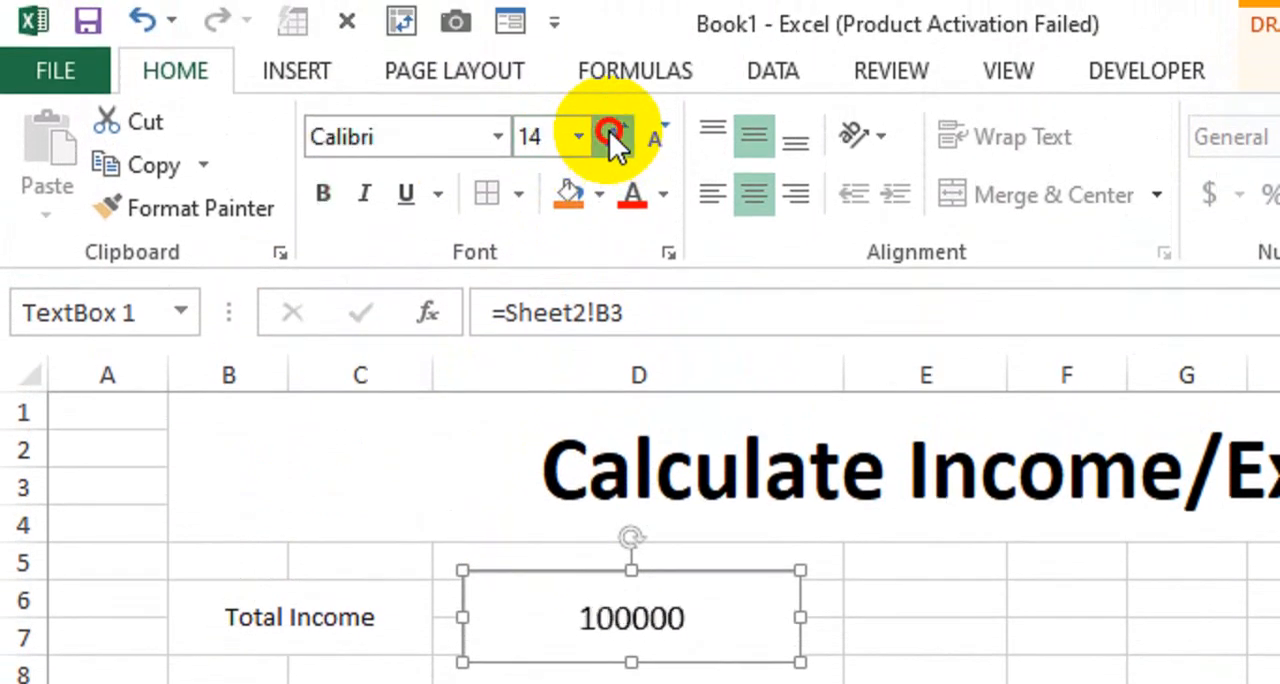
pyautogui.click(610, 133)
pyautogui.moveTo(571, 570); pyautogui.dragTo(551, 568)
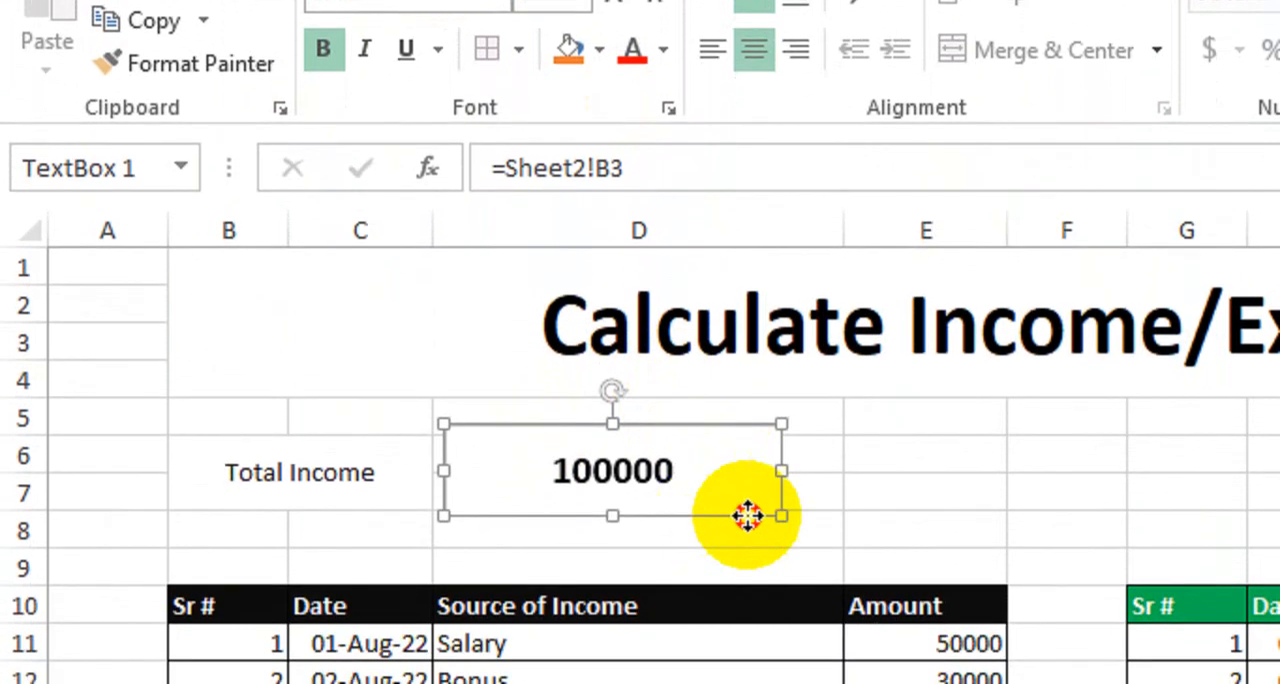
# Duplicate the Total Income text box and place the copy in the same row over columns F to H
pyautogui.moveTo(743, 605); pyautogui.dragTo(1103, 601)
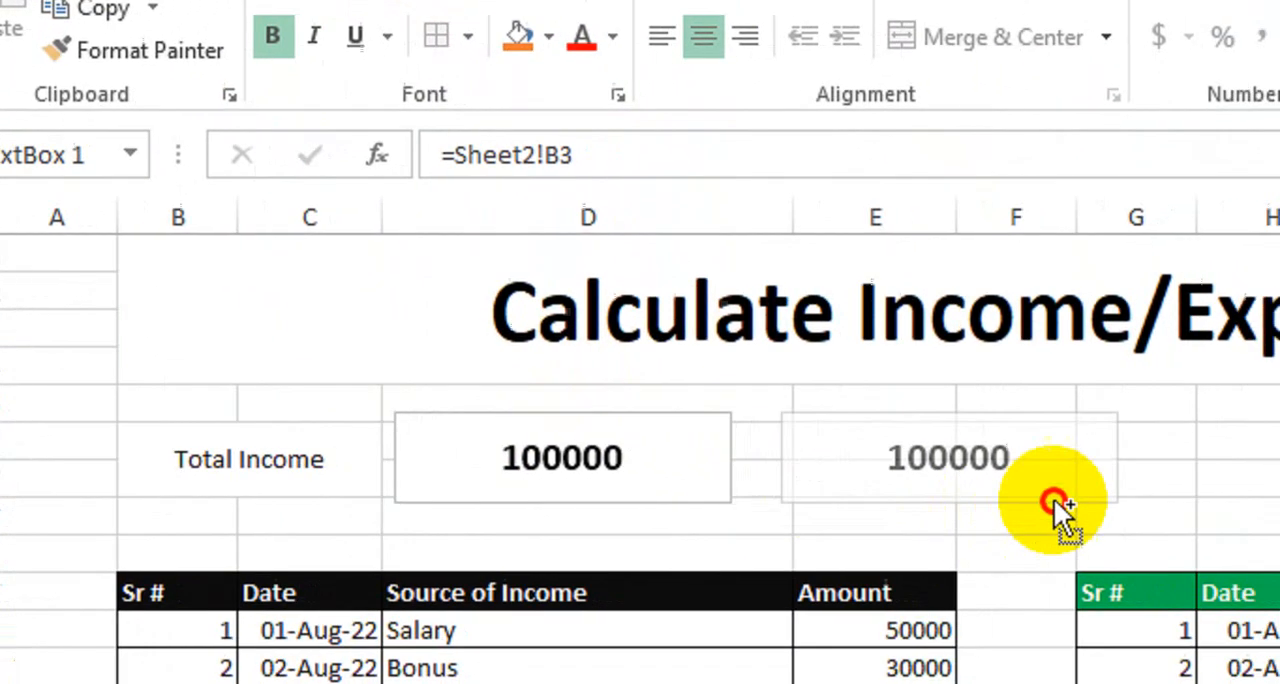
pyautogui.moveTo(1053, 498); pyautogui.dragTo(1224, 498)
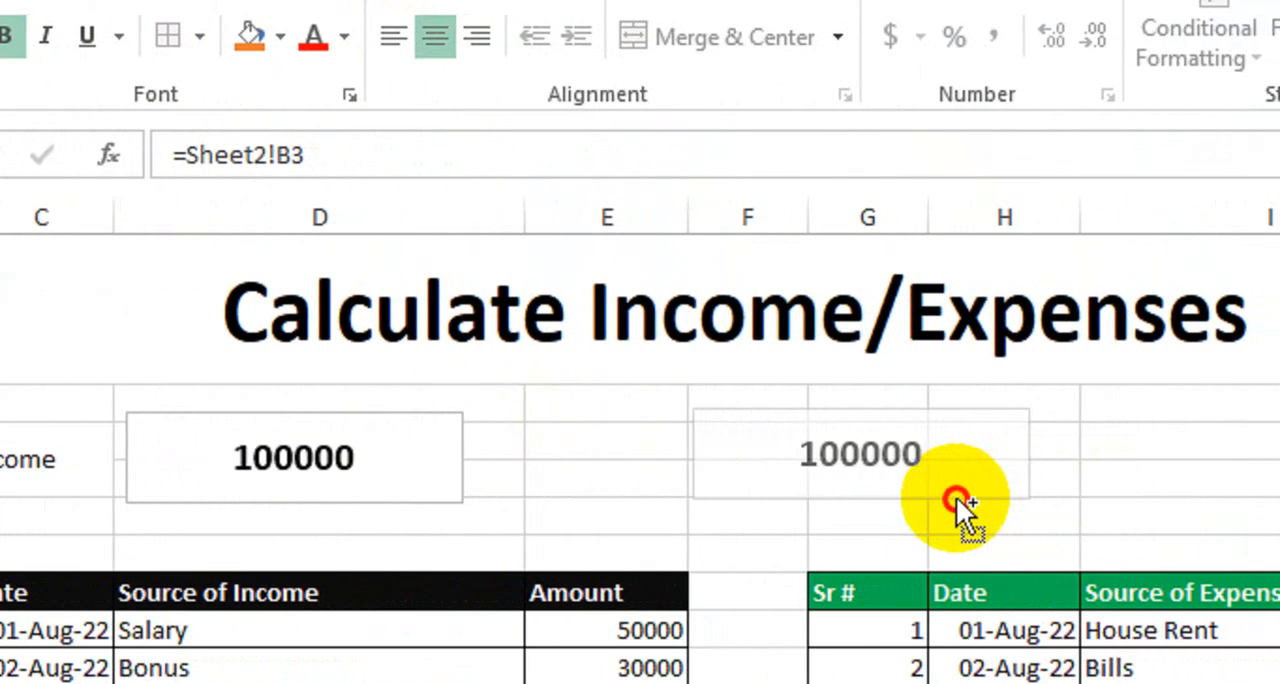
pyautogui.moveTo(956, 496); pyautogui.dragTo(957, 504)
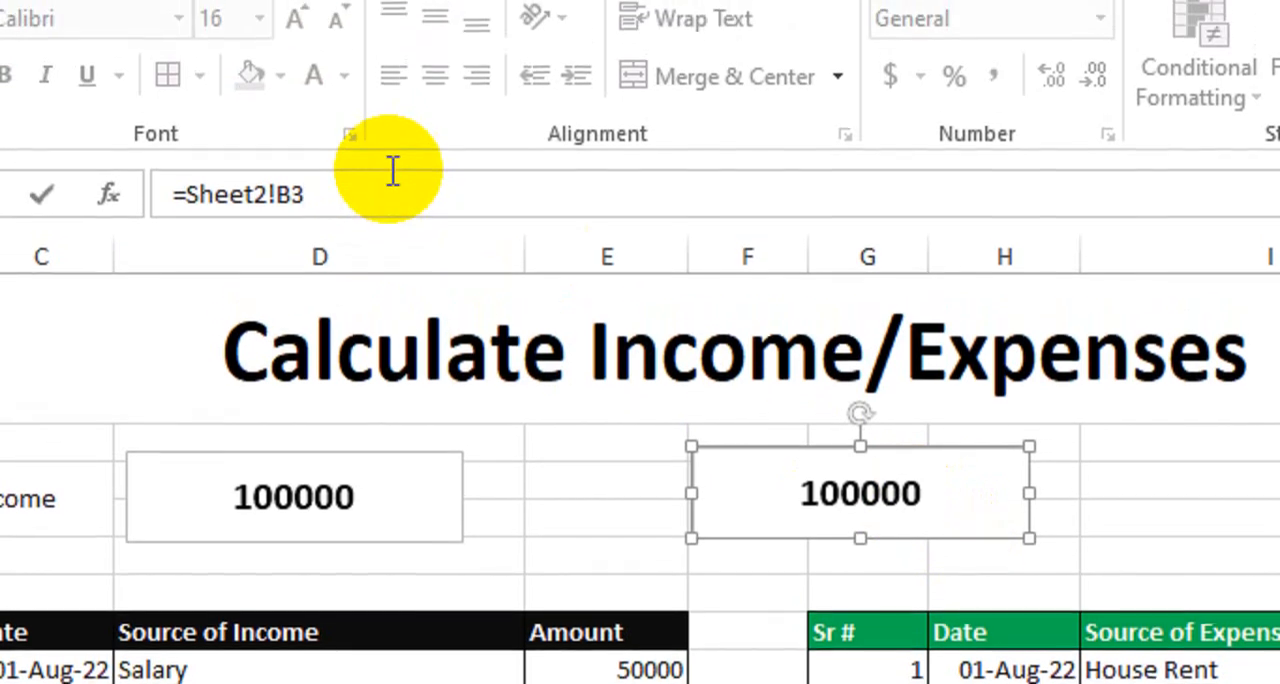
# Link the copied text box to the Sheet2 expenses total with the formula =Sheet2!C3
pyautogui.click(393, 172)
pyautogui.press('BackSpace')
pyautogui.press('BackSpace')
pyautogui.press('BackSpace')
pyautogui.press('BackSpace')
pyautogui.press('BackSpace')
pyautogui.press('BackSpace')
pyautogui.press('BackSpace')
pyautogui.press('BackSpace')
pyautogui.press('BackSpace')
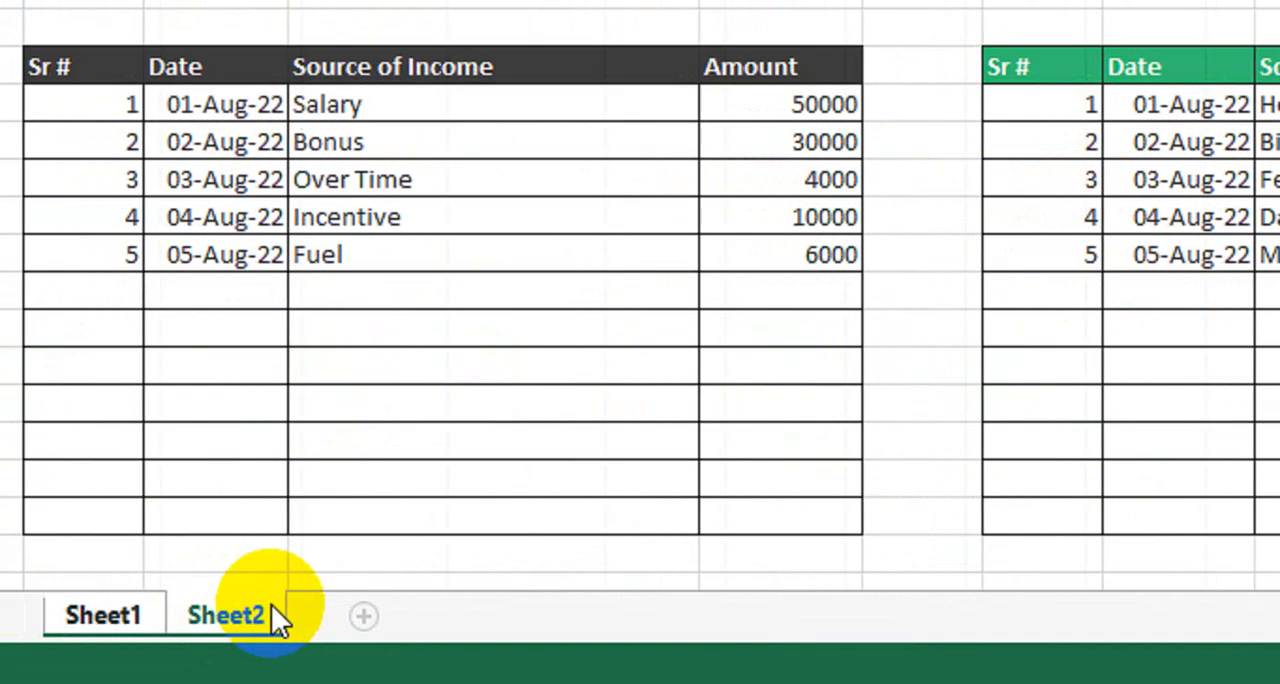
pyautogui.click(268, 612)
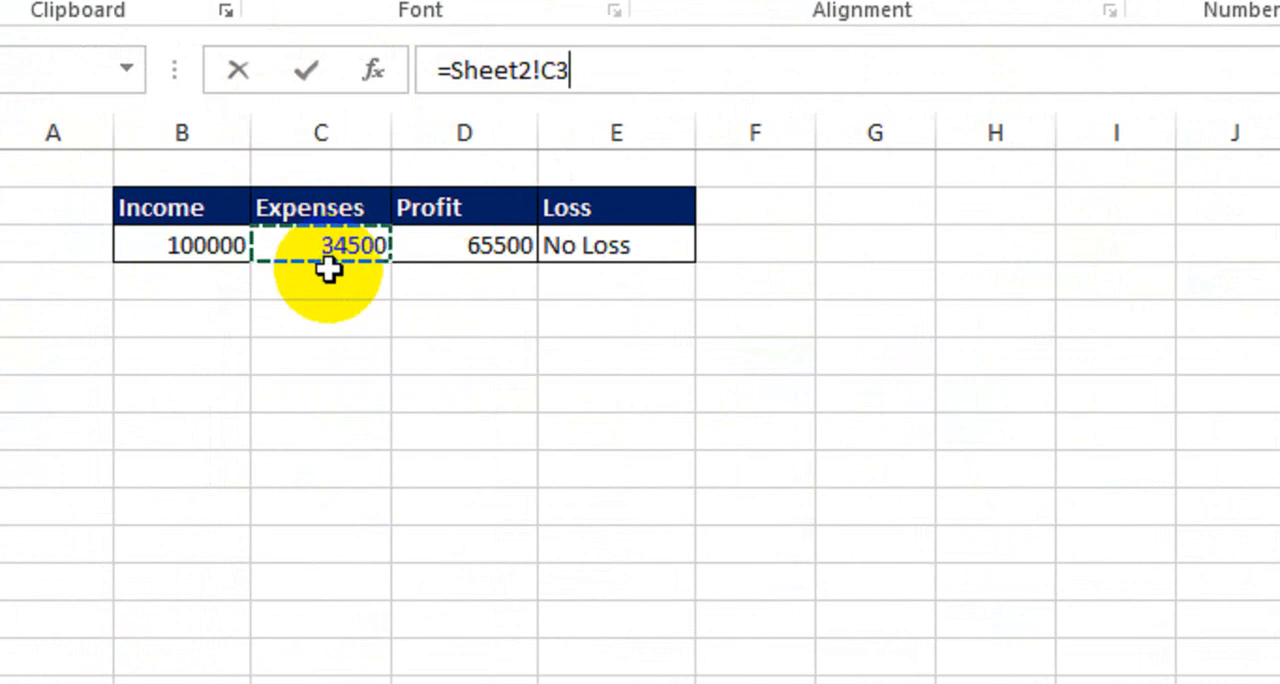
pyautogui.press('Return')
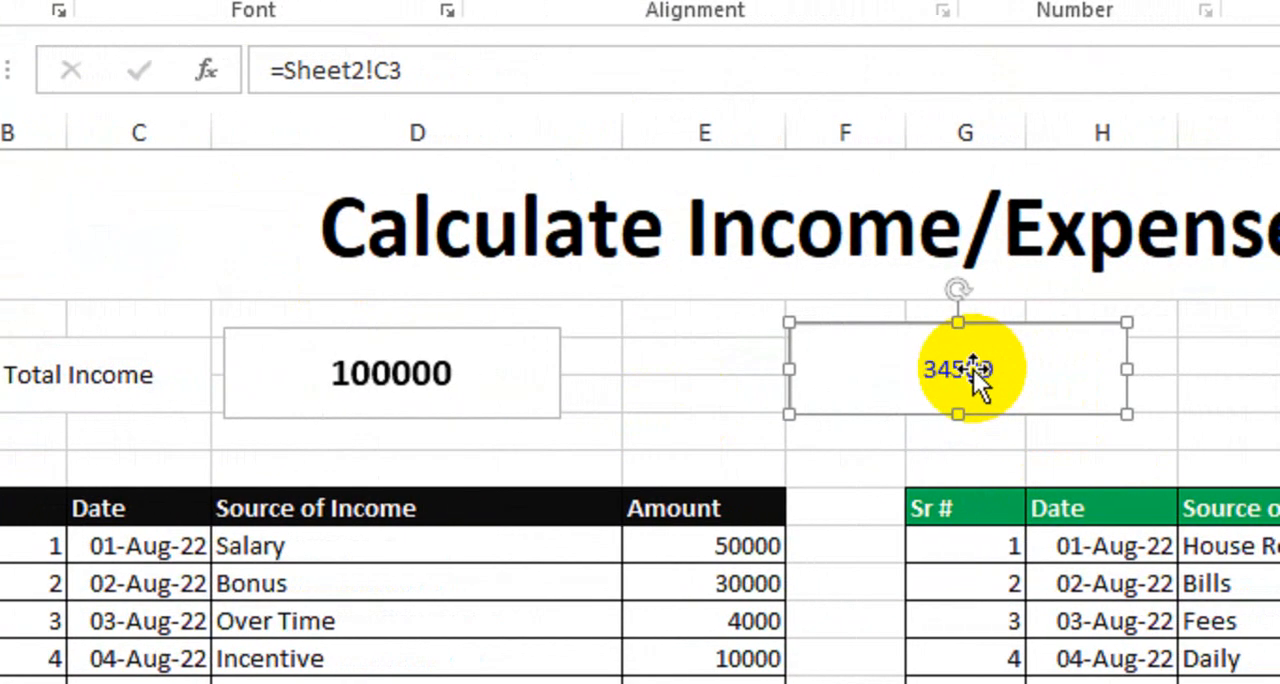
# Shift the expenses text box further right and add a merged, centered, middle-aligned Total Expenses label across columns E and F before it
pyautogui.click(691, 390)
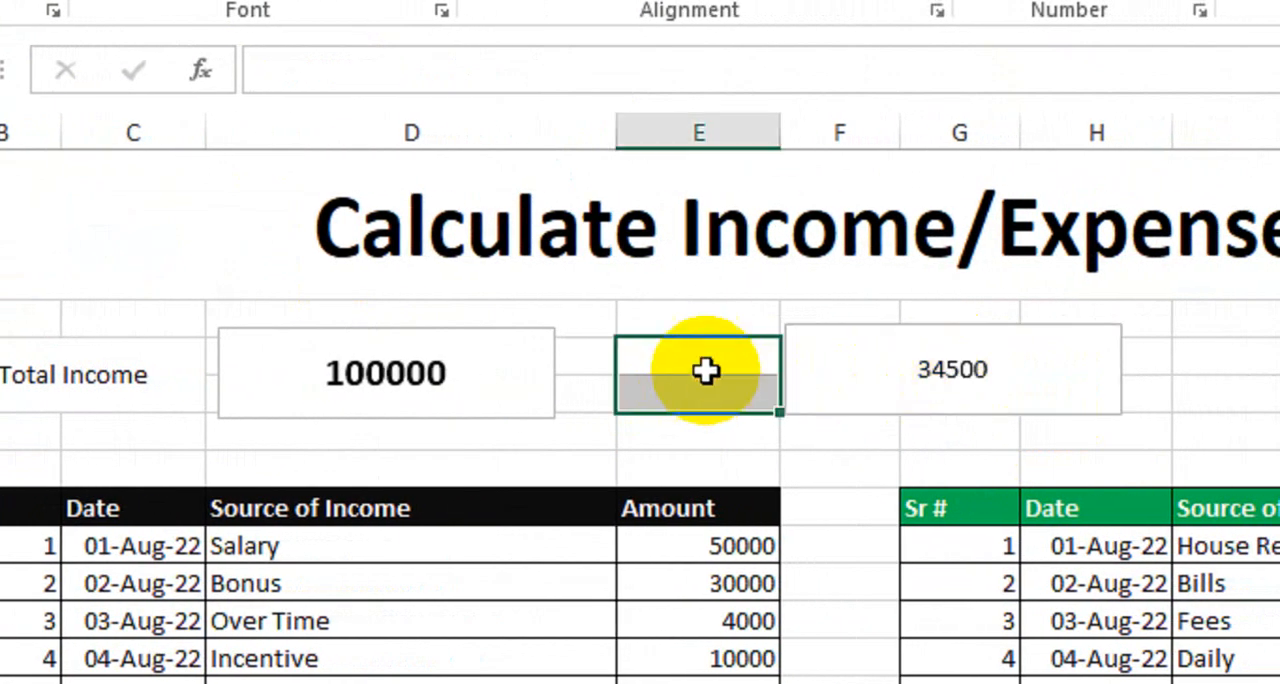
pyautogui.moveTo(880, 328); pyautogui.dragTo(983, 329)
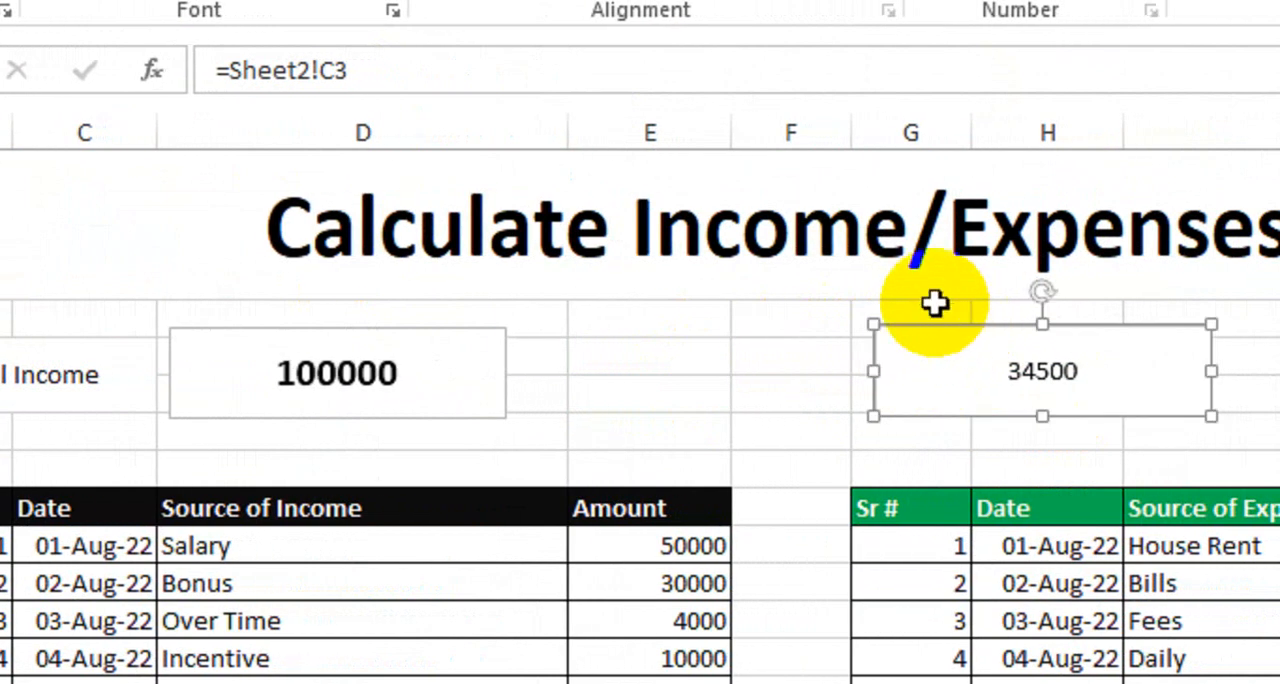
pyautogui.moveTo(688, 357); pyautogui.dragTo(783, 403)
pyautogui.click(755, 130)
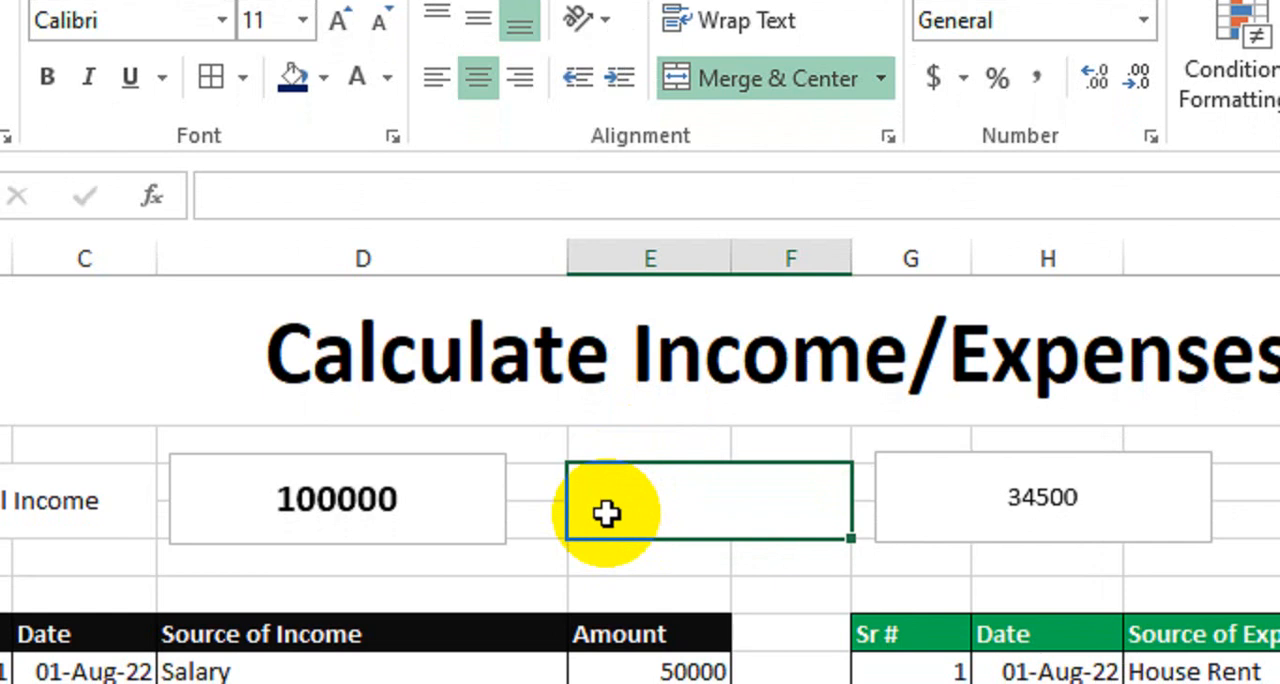
pyautogui.write('Total Expenses')
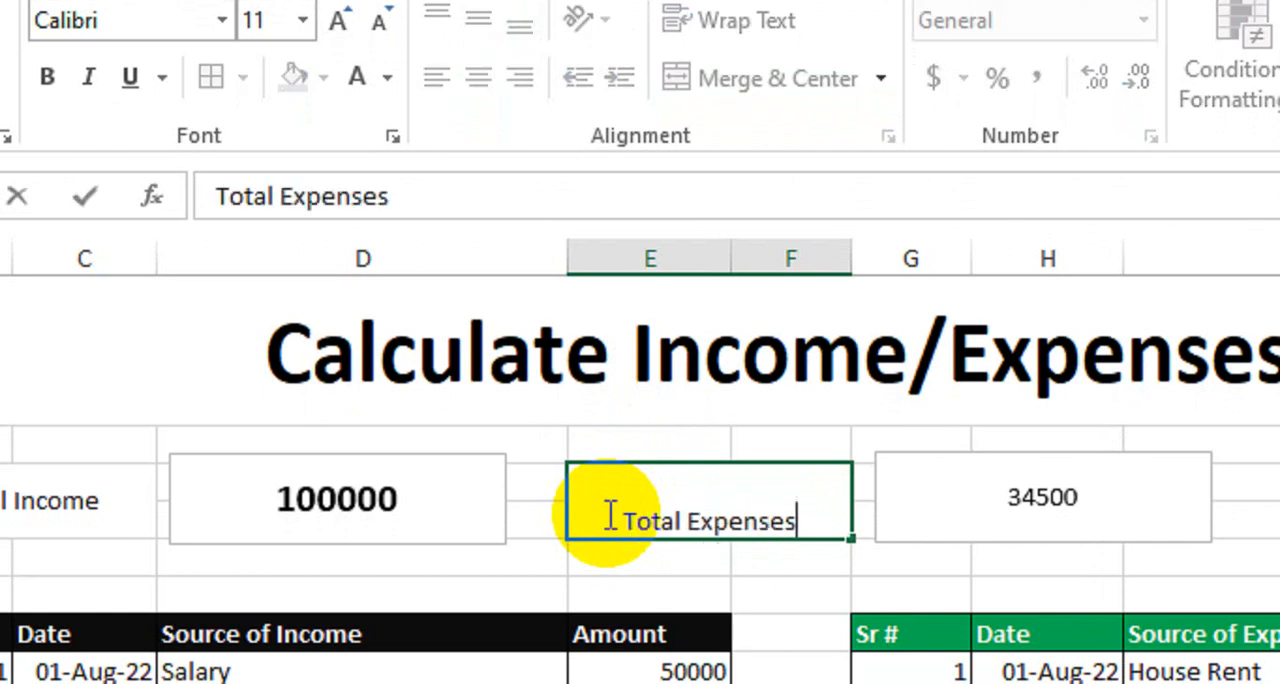
pyautogui.press('Return')
pyautogui.click(609, 514)
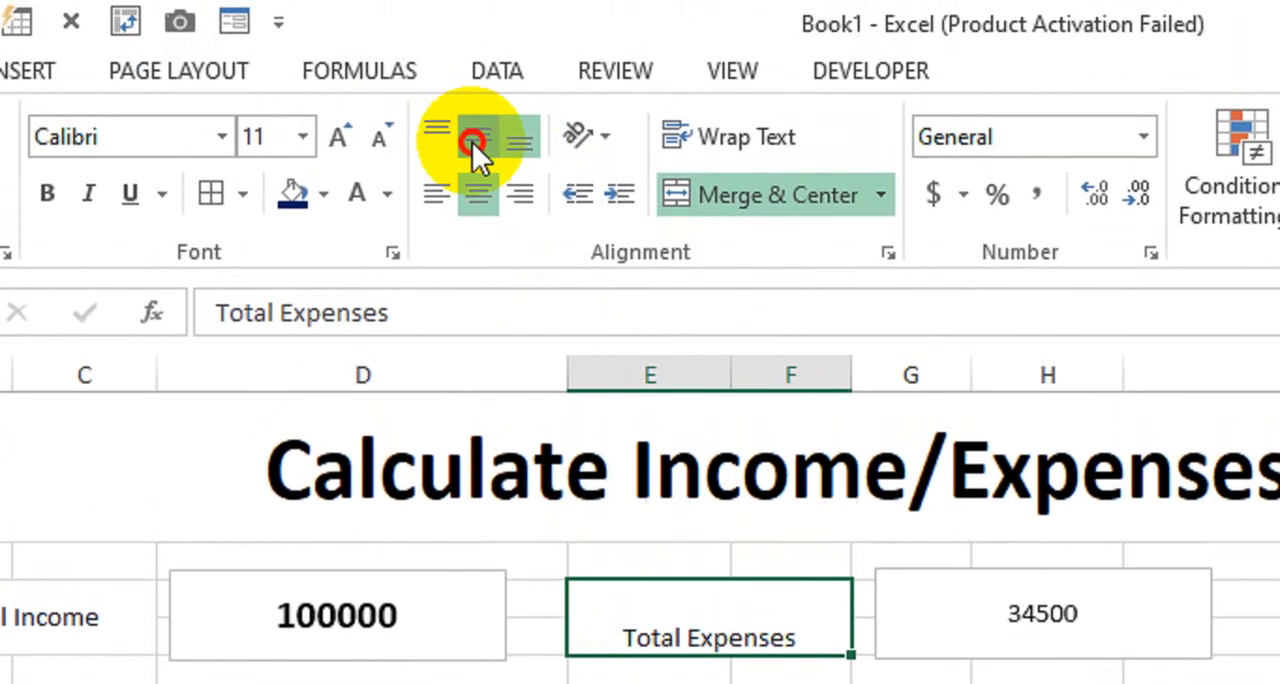
pyautogui.click(472, 142)
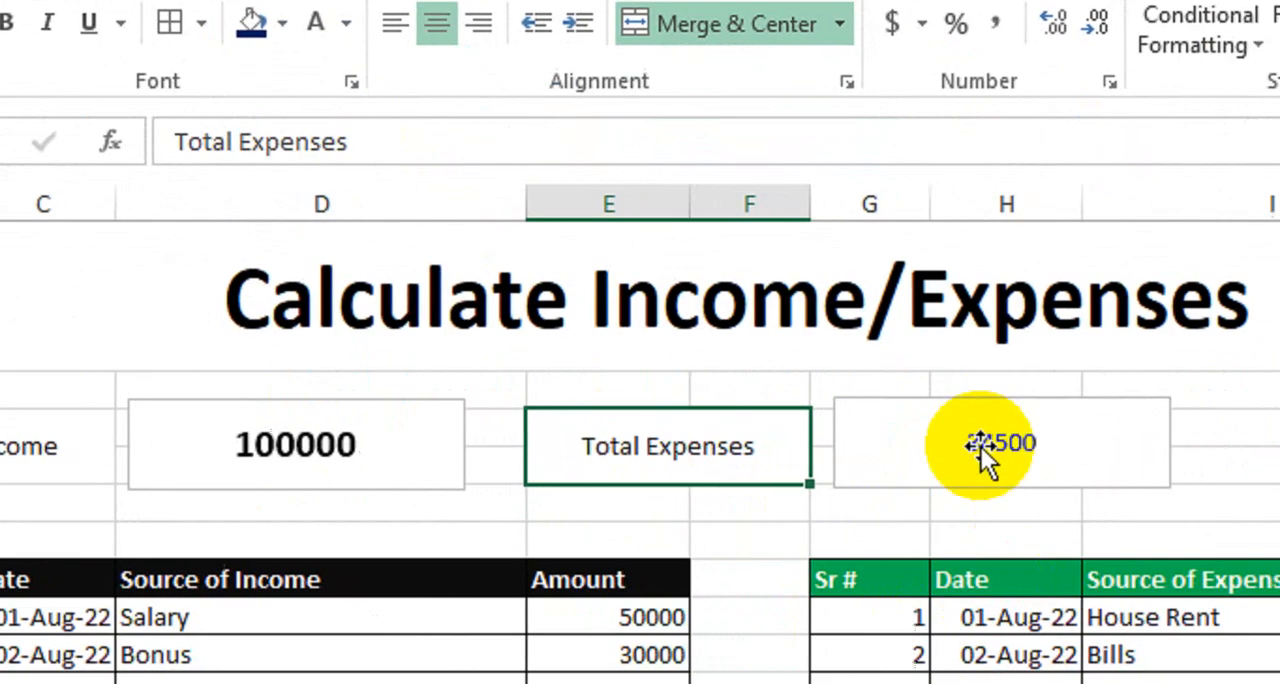
# Enlarge the font of the text box beside Total Expenses and make it bold
pyautogui.click(1025, 613)
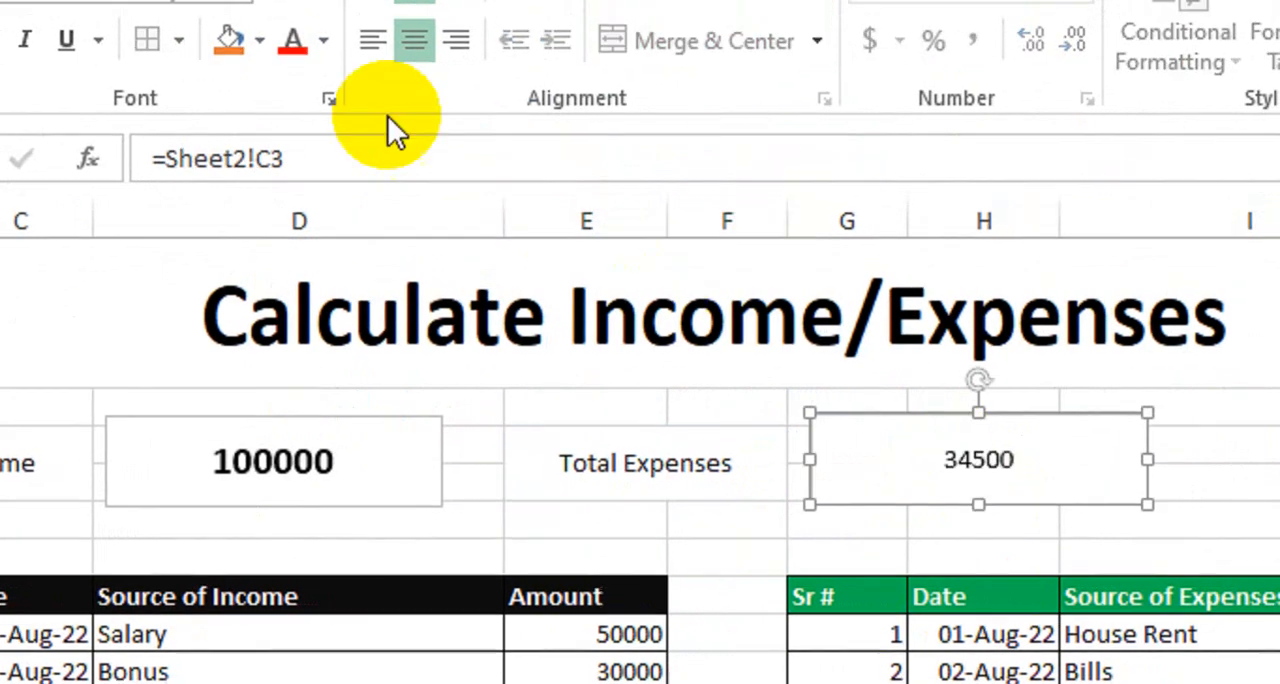
pyautogui.click(320, 134)
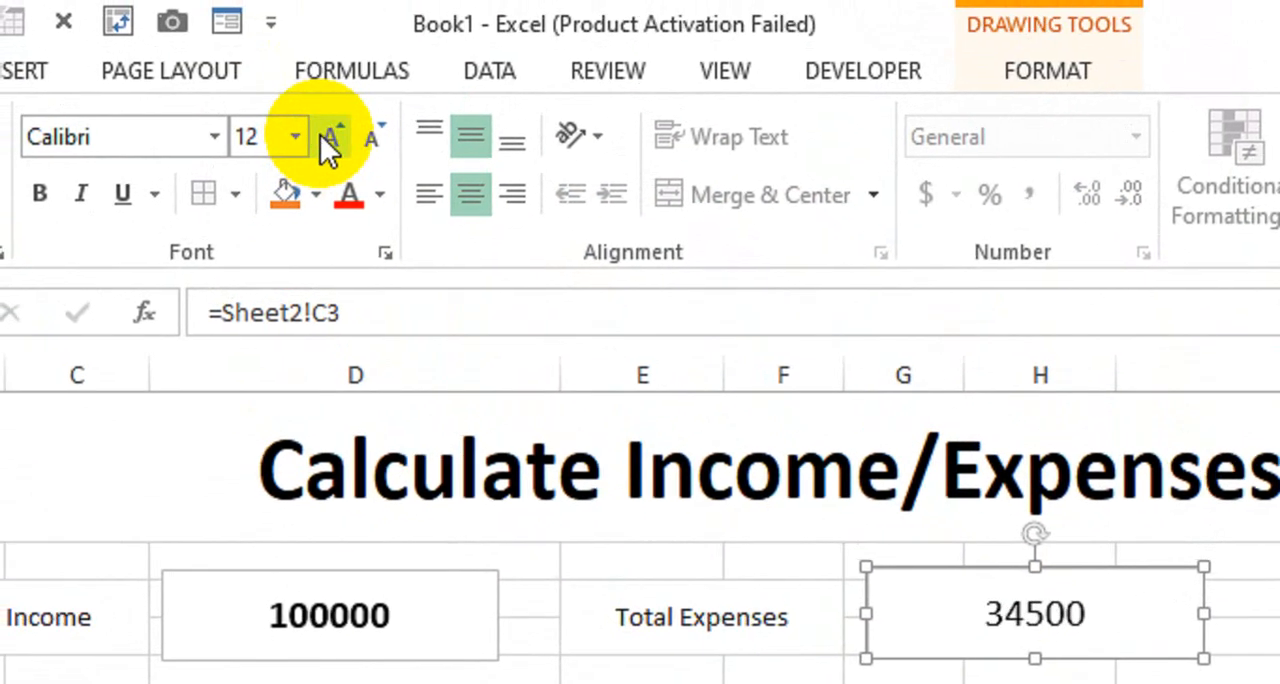
pyautogui.click(320, 134)
pyautogui.click(320, 134)
pyautogui.click(320, 134)
pyautogui.click(166, 194)
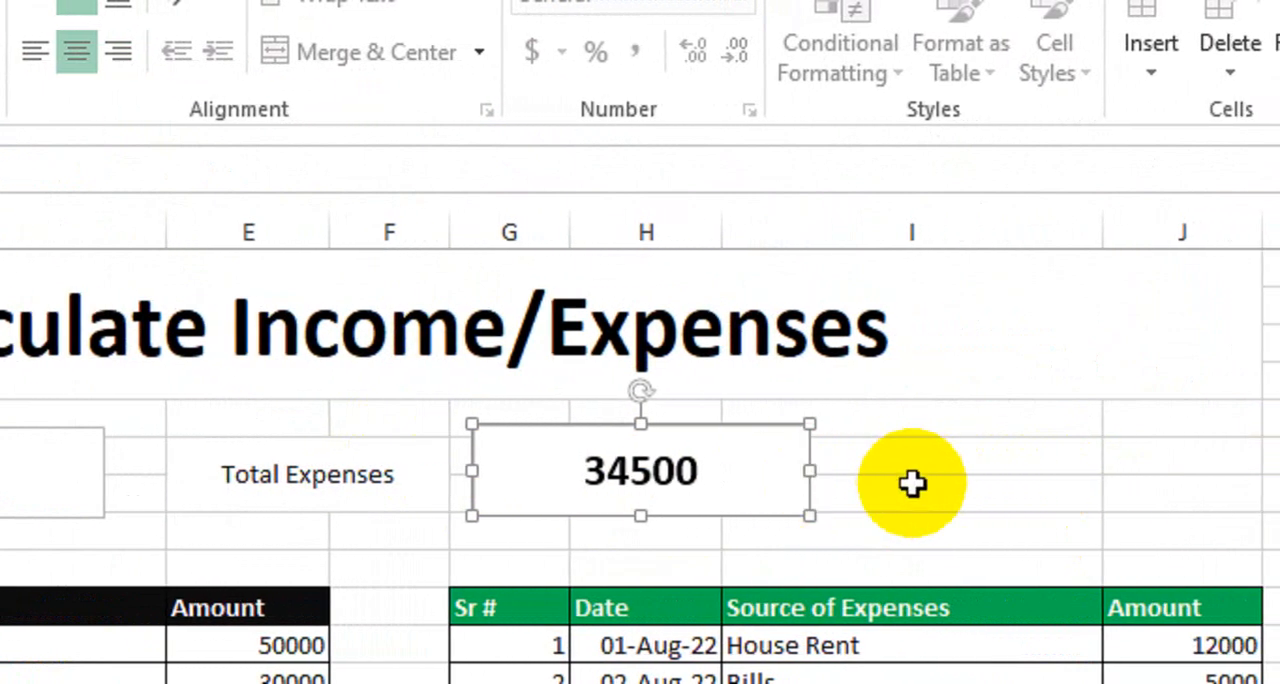
# Duplicate the expenses text box twice along the same row, over columns I to J and columns K to M
pyautogui.moveTo(758, 510); pyautogui.dragTo(1152, 528)
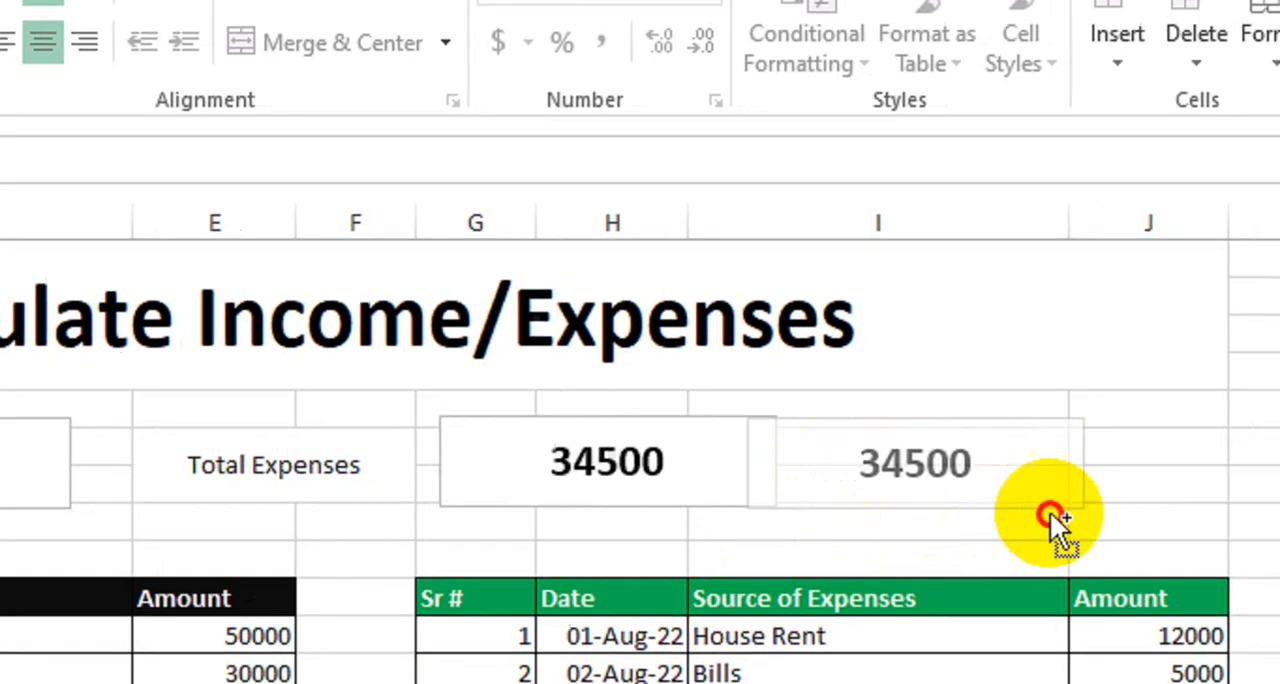
pyautogui.moveTo(1008, 511); pyautogui.dragTo(1279, 487)
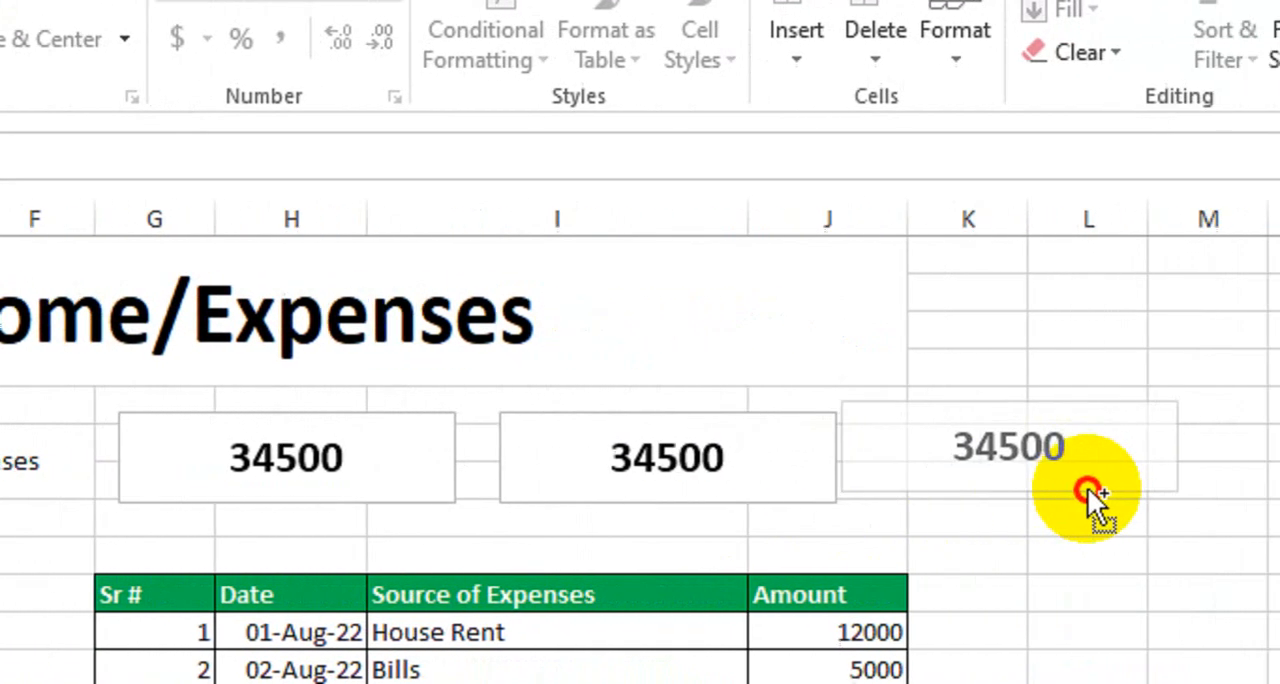
pyautogui.moveTo(1087, 487); pyautogui.dragTo(964, 505)
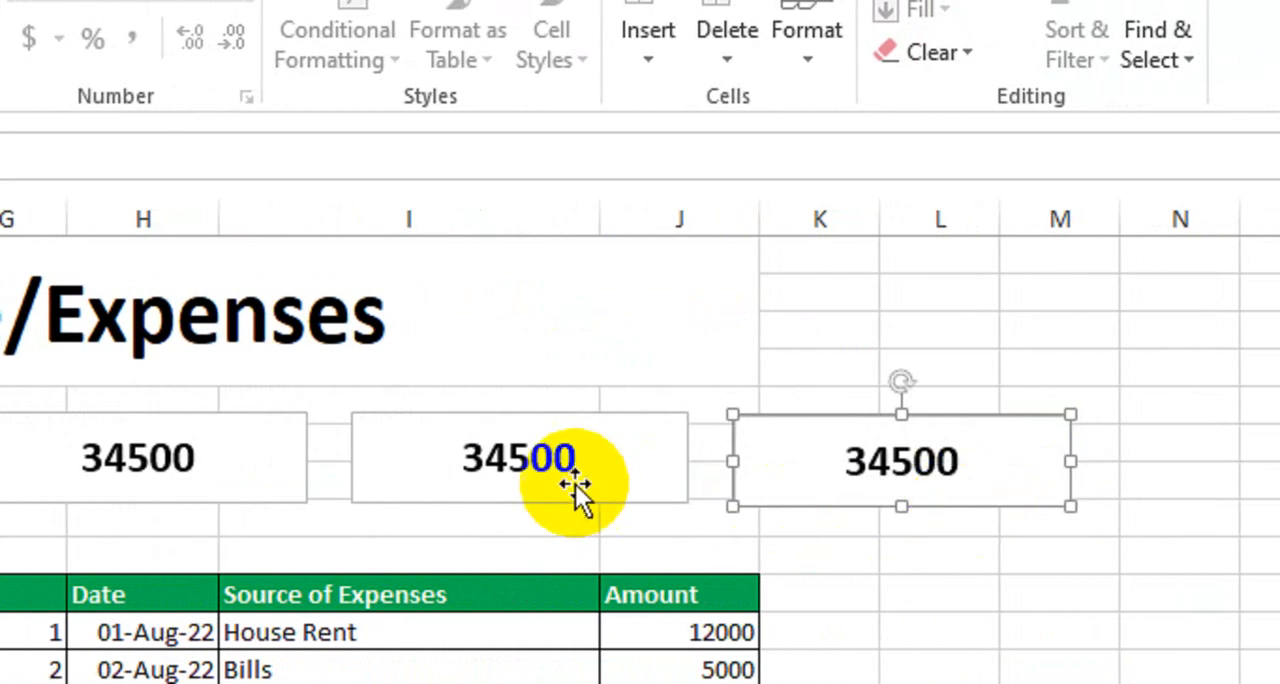
# Link the text box over columns I to J to the Sheet2 profit with the formula =Sheet2!D3
pyautogui.click(540, 465)
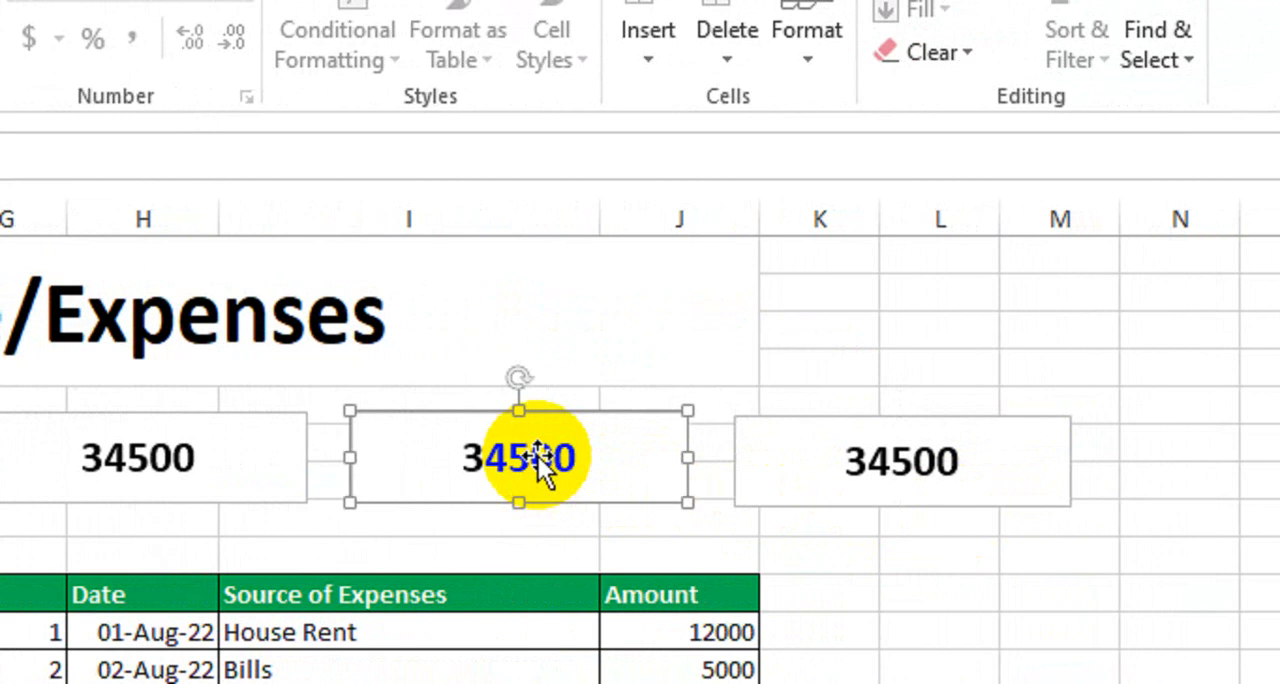
pyautogui.click(229, 171)
pyautogui.press('BackSpace')
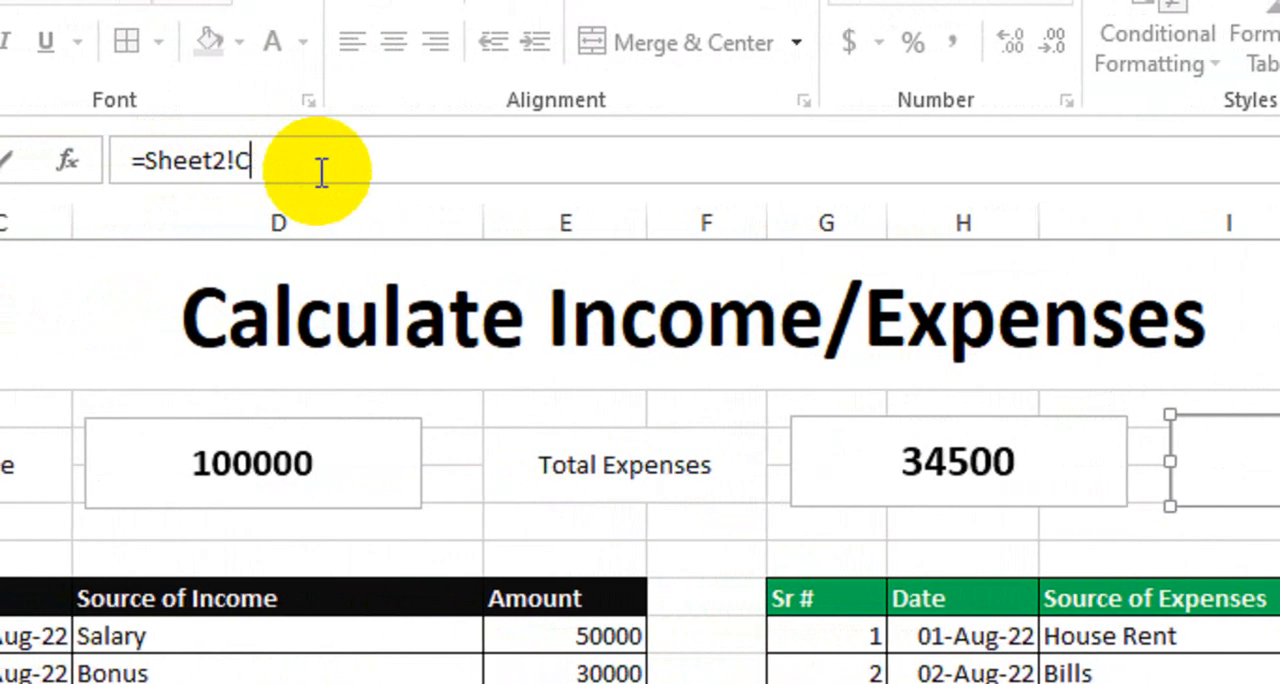
pyautogui.press('BackSpace')
pyautogui.press('BackSpace')
pyautogui.press('BackSpace')
pyautogui.press('BackSpace')
pyautogui.press('BackSpace')
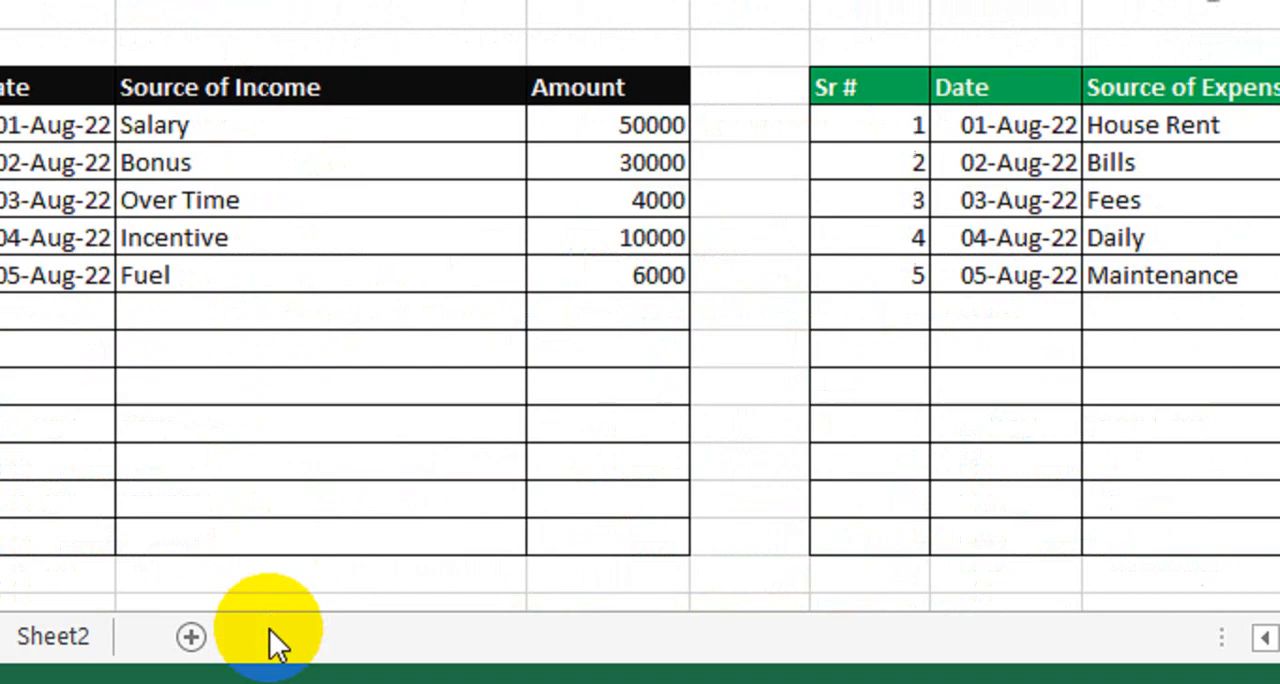
pyautogui.click(19, 683)
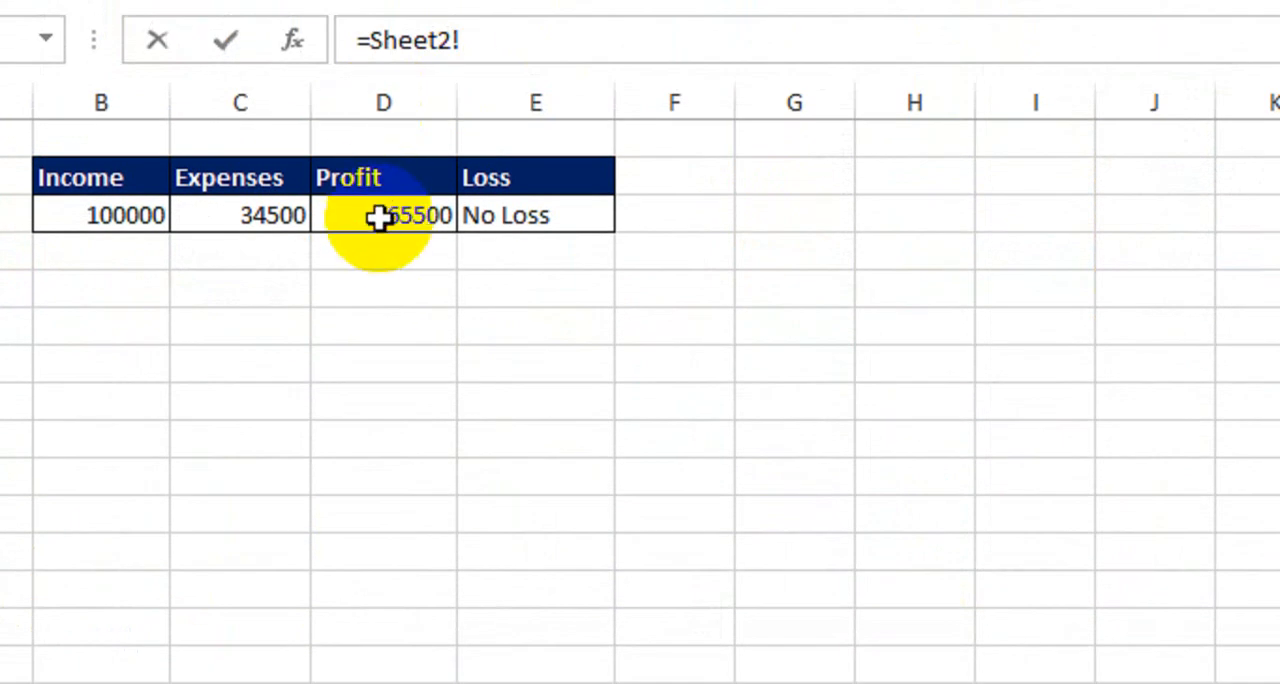
pyautogui.press('Return')
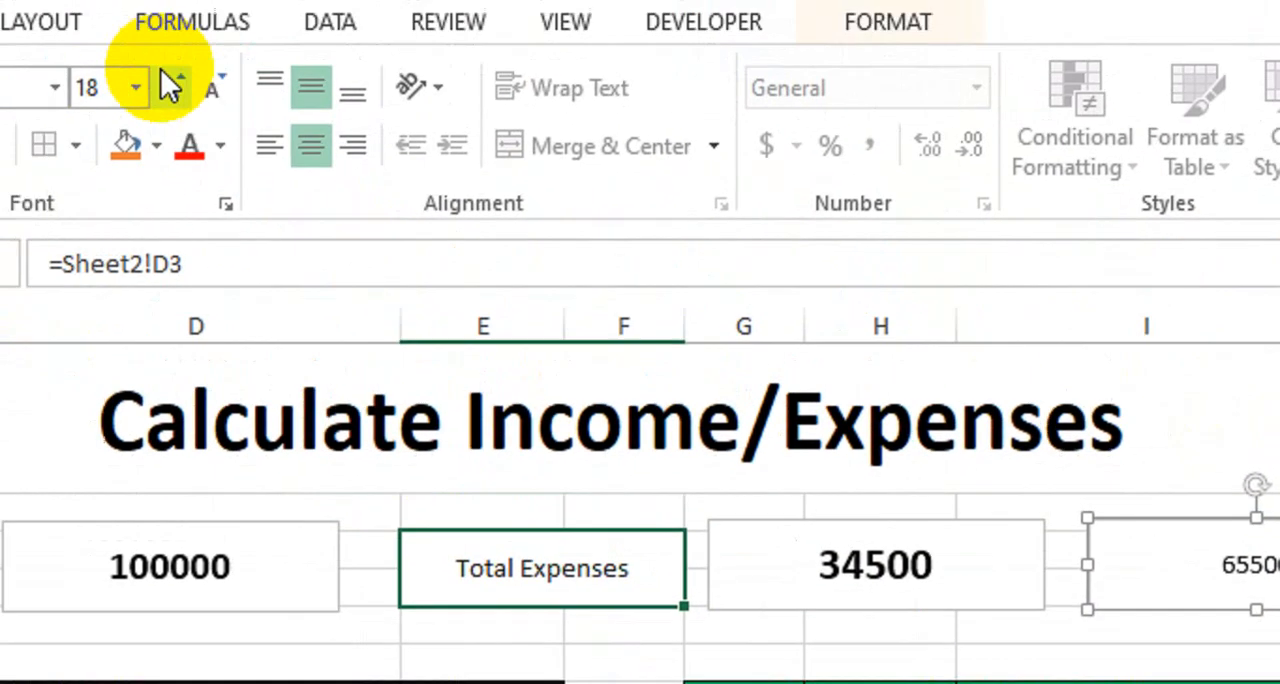
# Format the profit text box as bold text at size 18
pyautogui.click(280, 140)
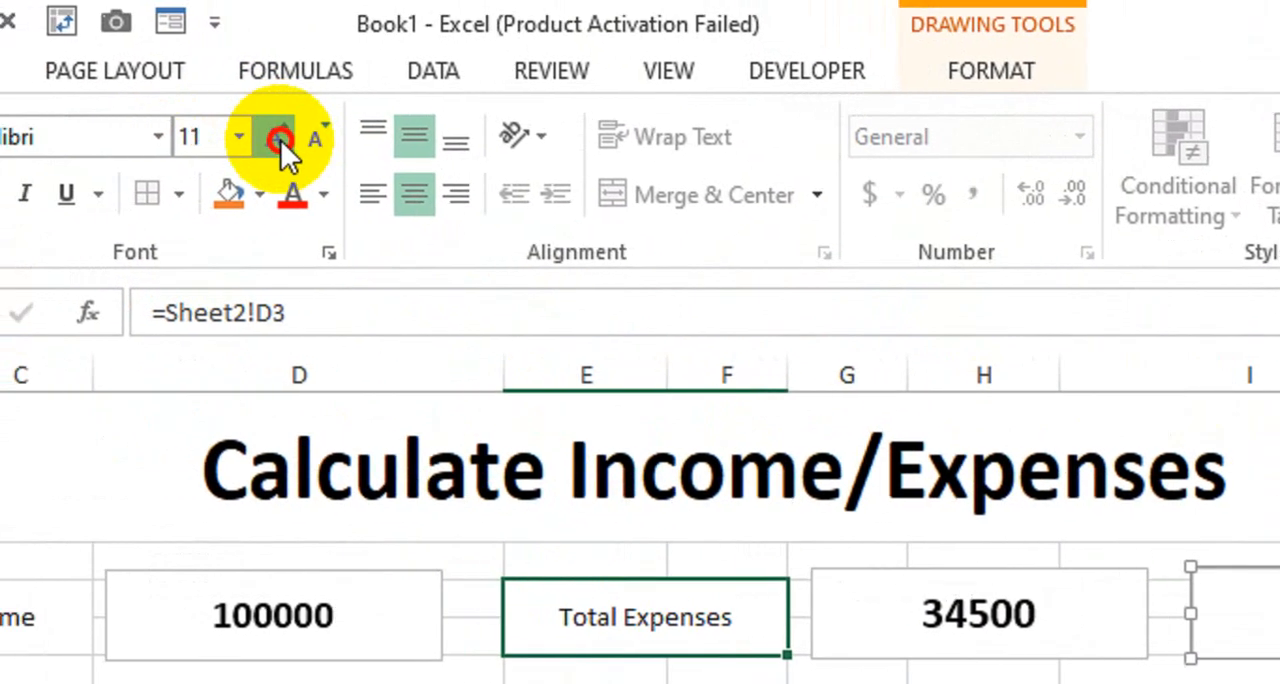
pyautogui.click(312, 142)
pyautogui.click(312, 142)
pyautogui.click(312, 142)
pyautogui.click(124, 193)
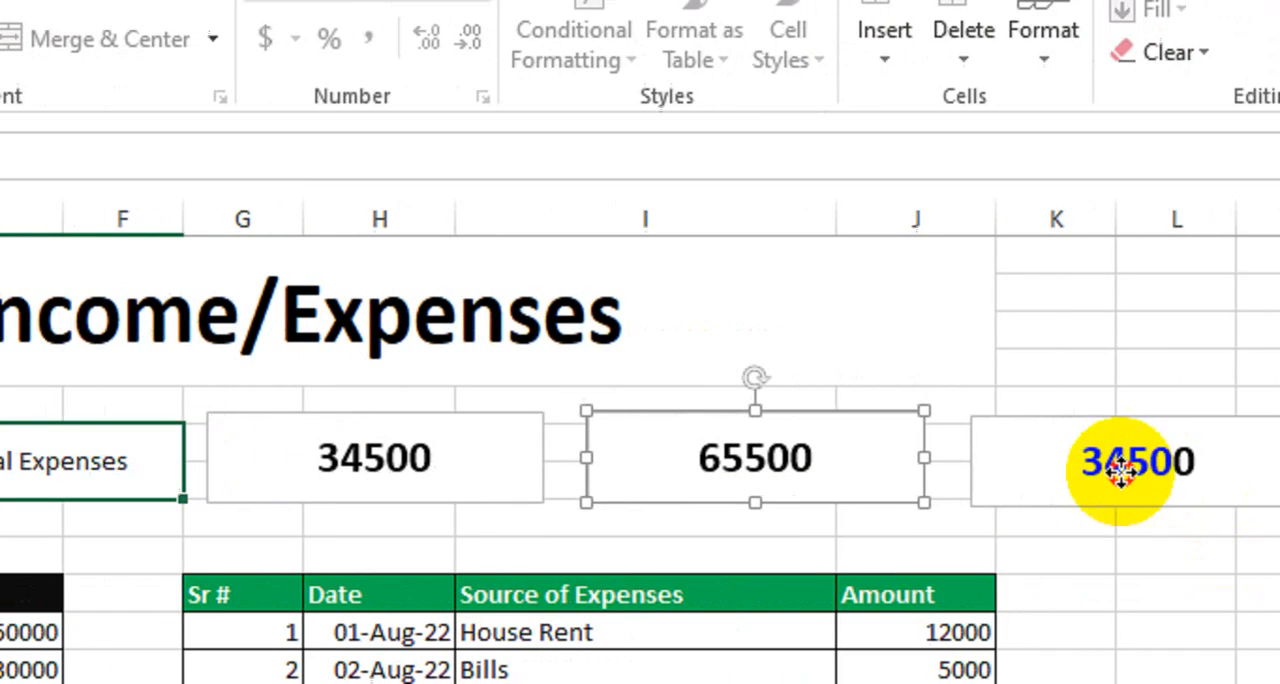
# Link the text box over columns K to M to the Sheet2 loss with the formula =Sheet2!E3
pyautogui.click(1120, 471)
pyautogui.moveTo(248, 236); pyautogui.dragTo(312, 244)
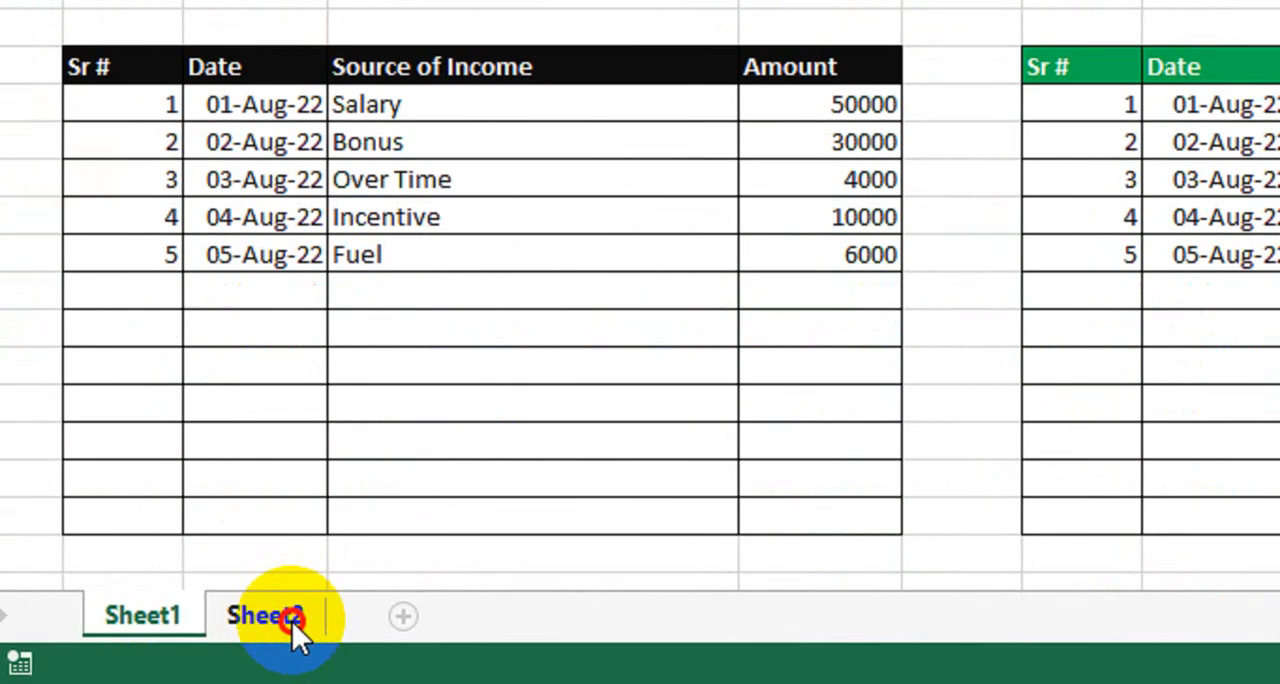
pyautogui.click(288, 615)
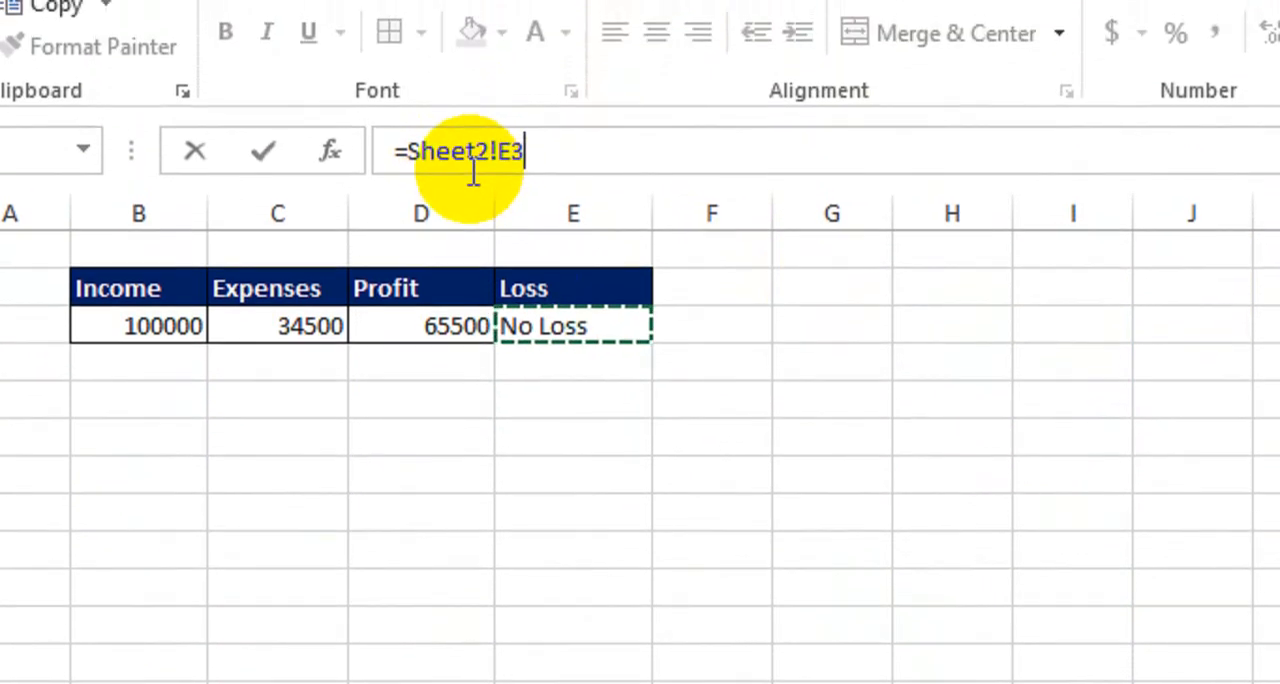
pyautogui.press('Return')
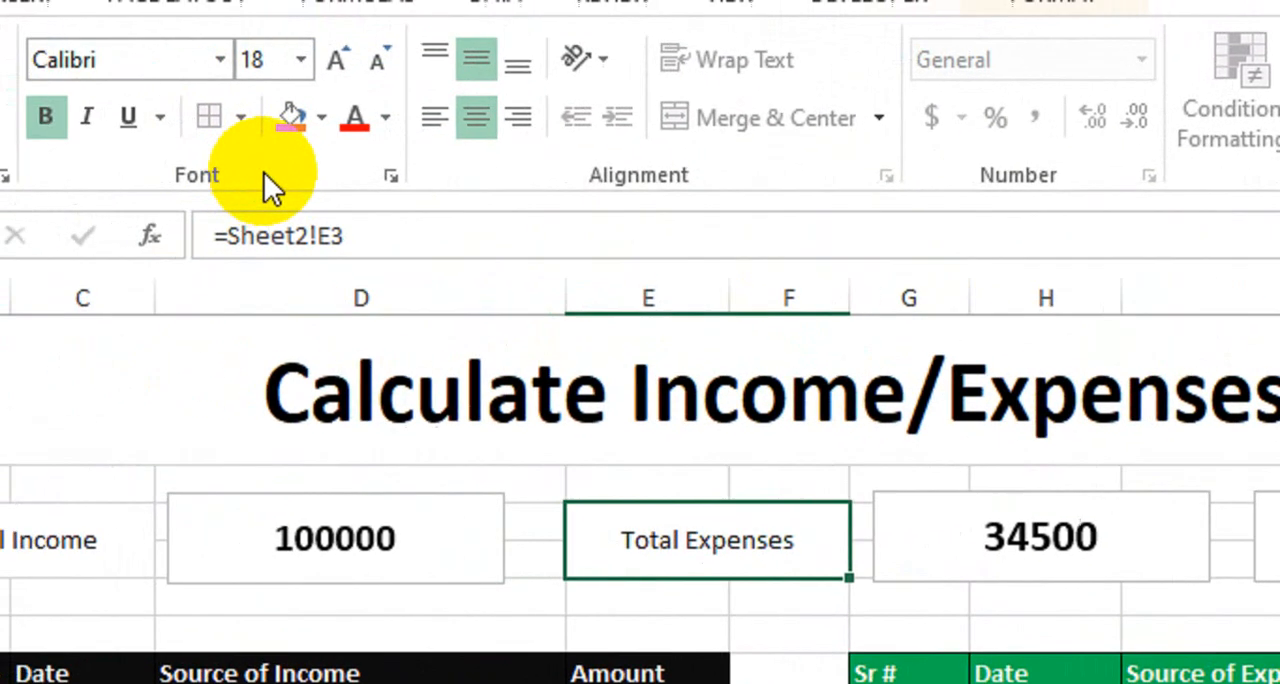
# Format the loss text box as bold text at size 18 and deselect it
pyautogui.click(334, 131)
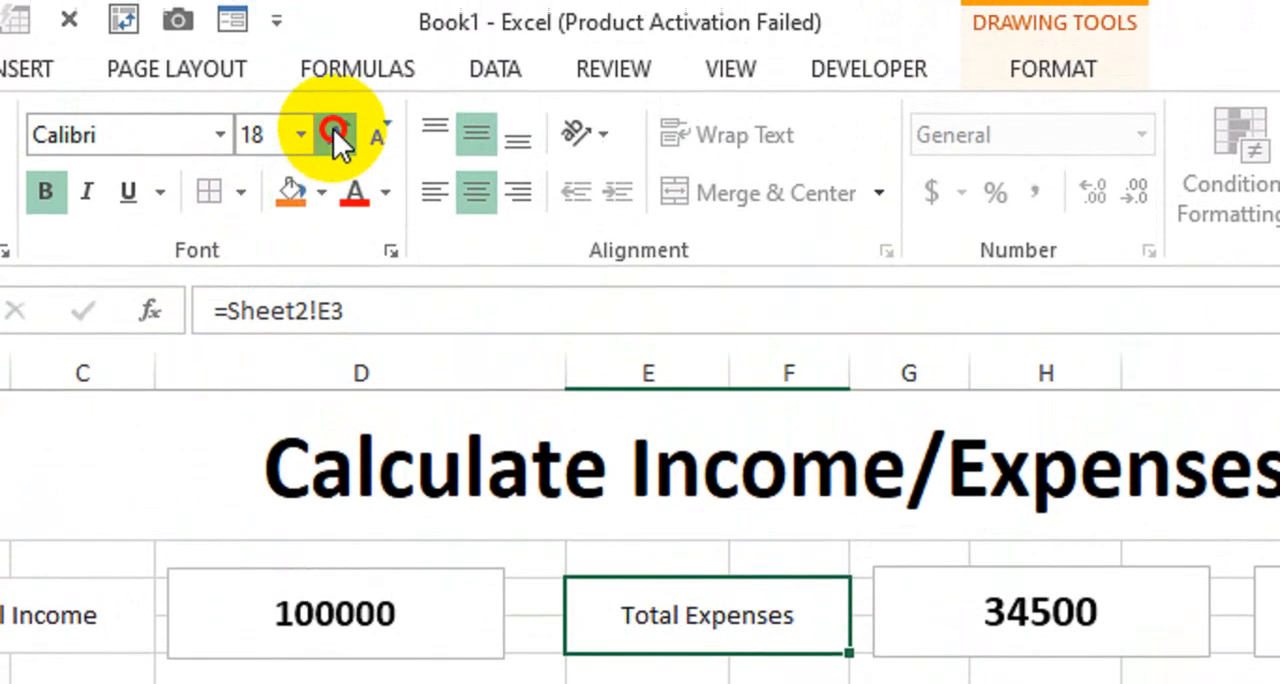
pyautogui.click(334, 132)
pyautogui.click(333, 131)
pyautogui.click(333, 131)
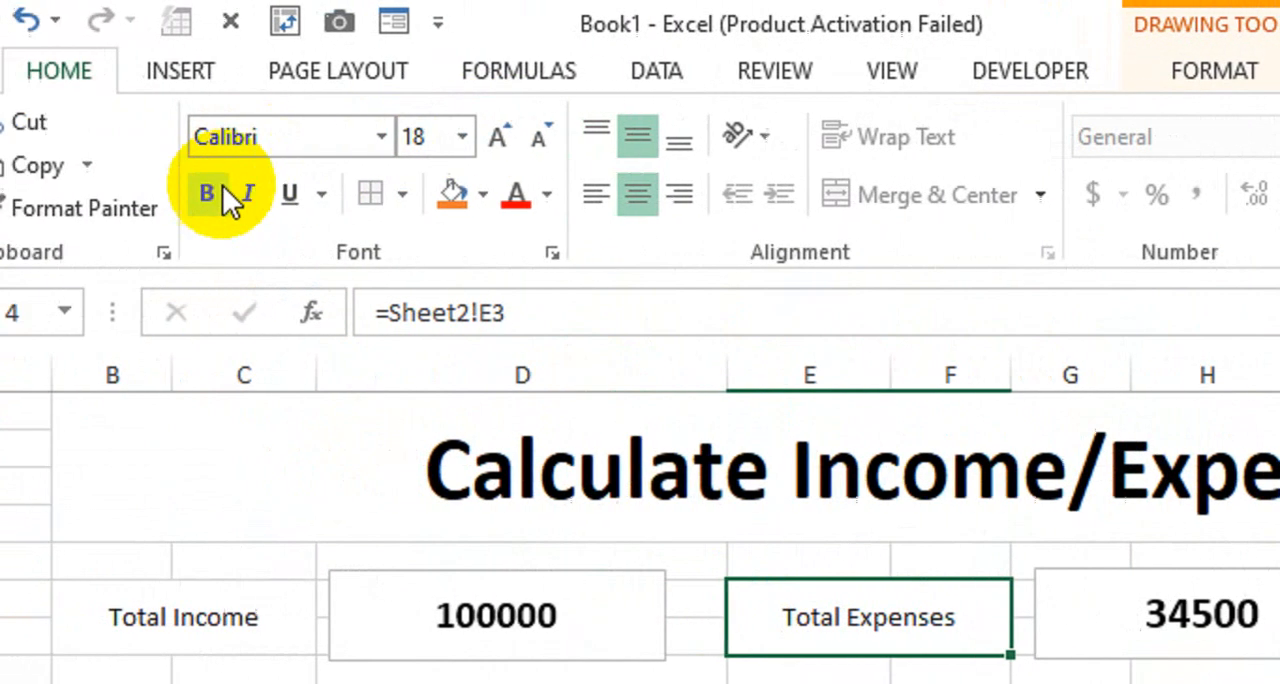
pyautogui.click(54, 190)
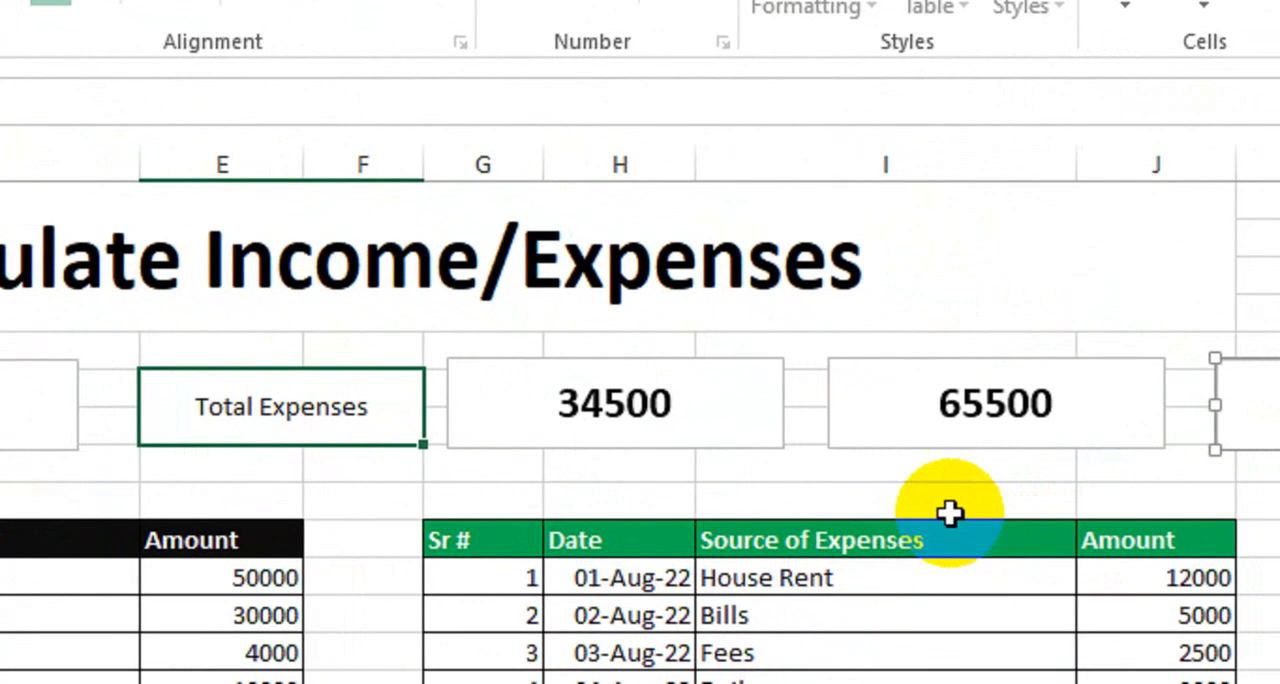
pyautogui.click(1071, 539)
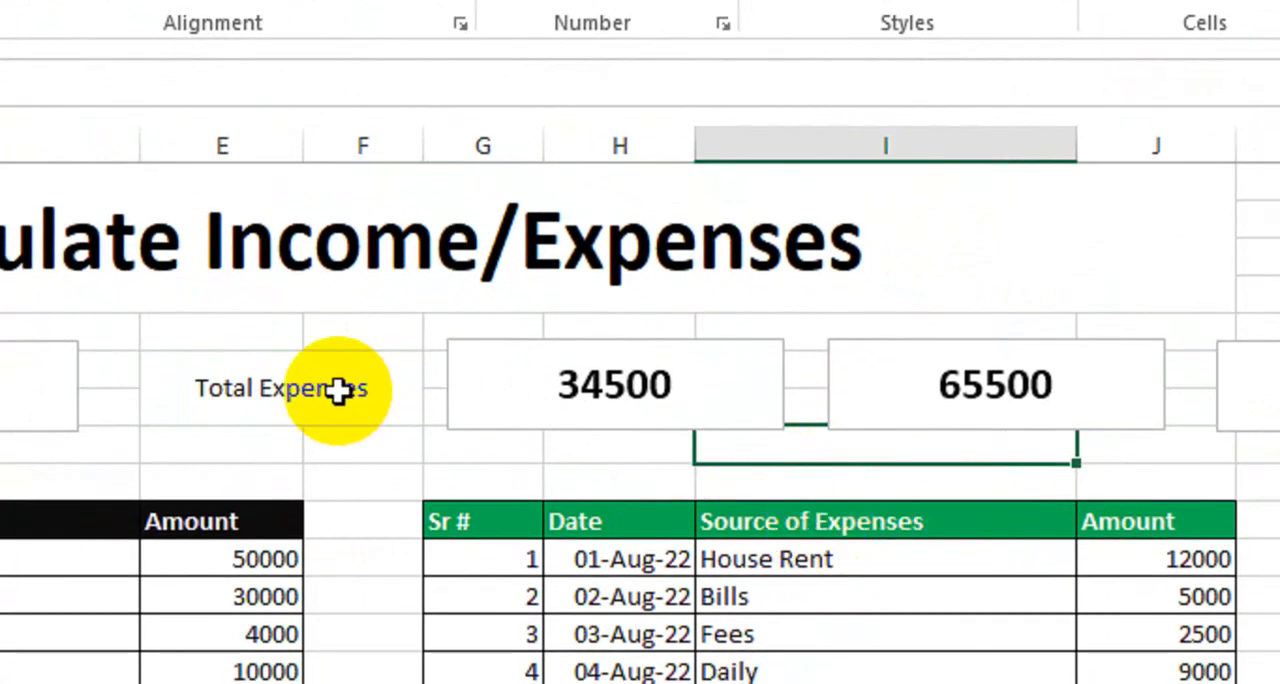